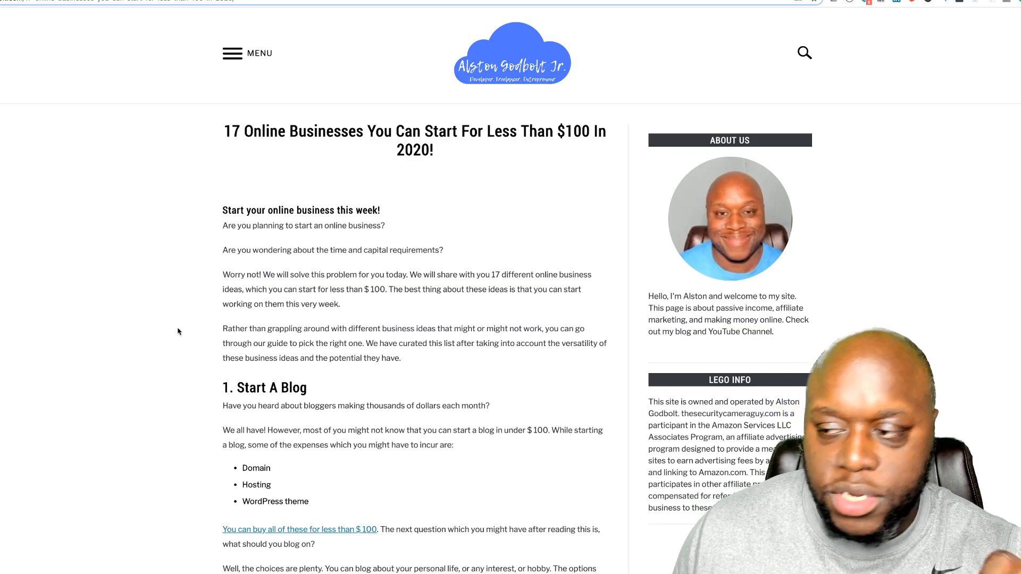
Step: Scroll down through the online-business blog article past 'Start A Blog', then back up
scroll(178, 332, "down", 5)
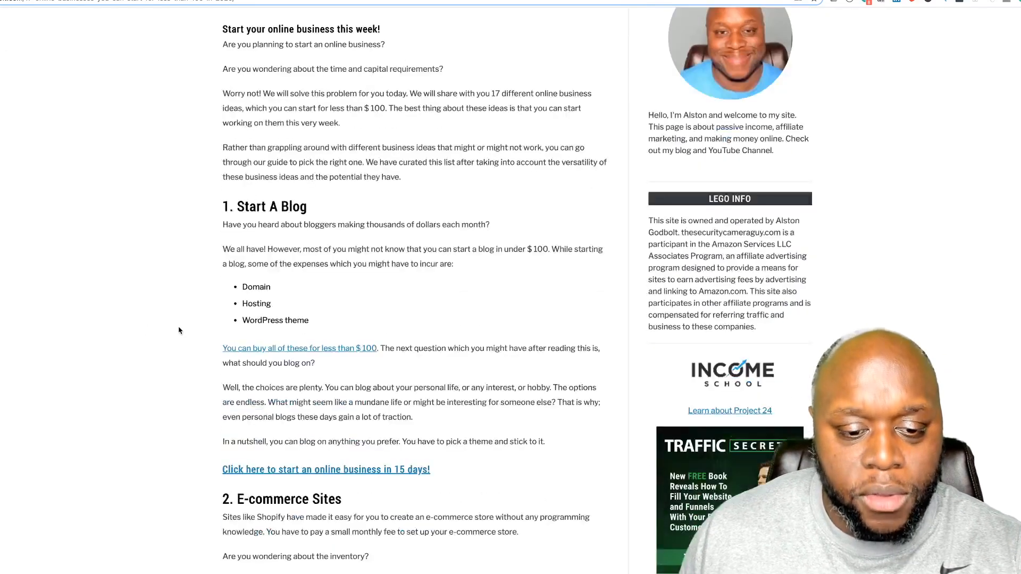
scroll(310, 313, "down", 10)
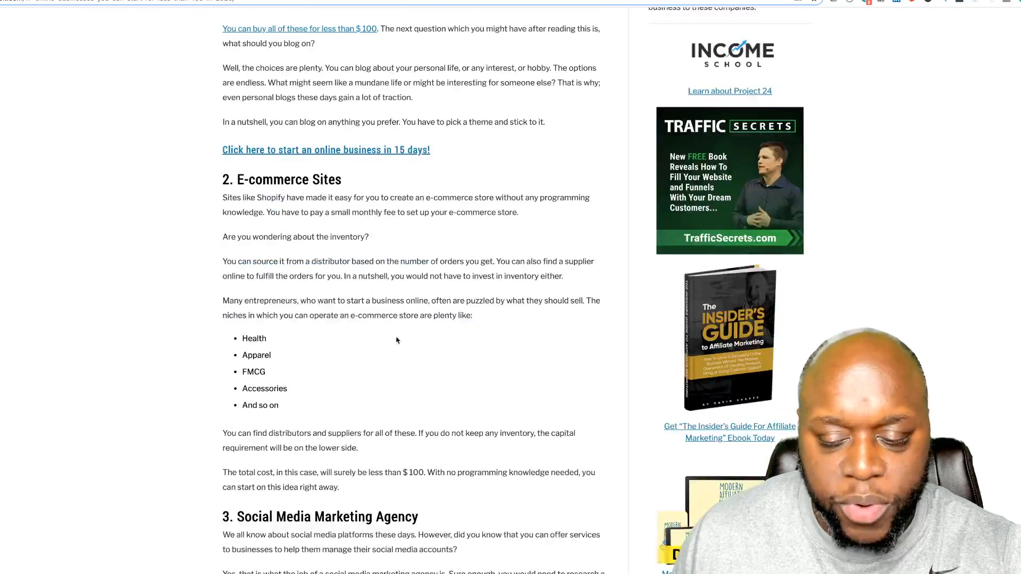
scroll(337, 351, "down", 2)
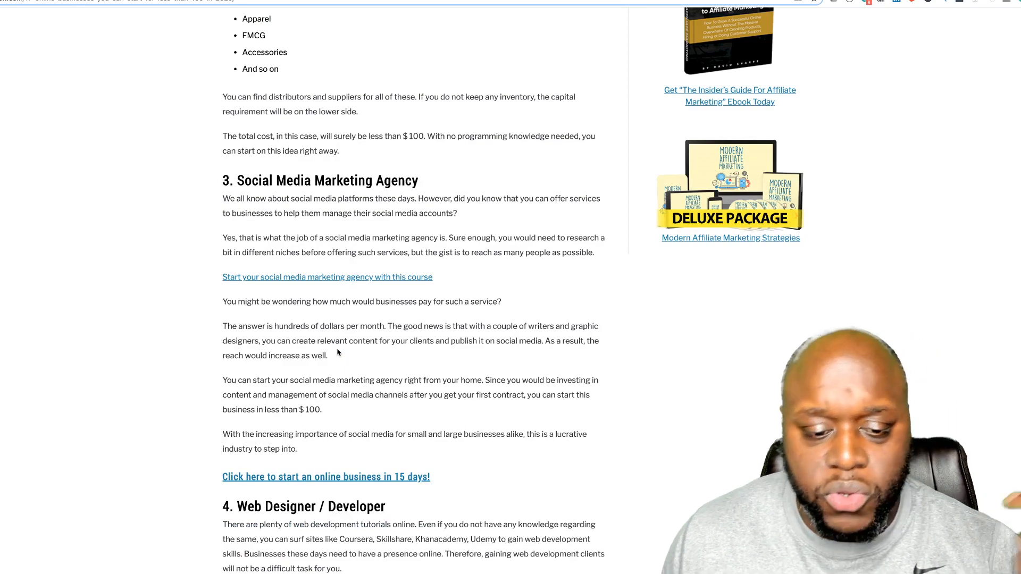
scroll(337, 352, "down", 2)
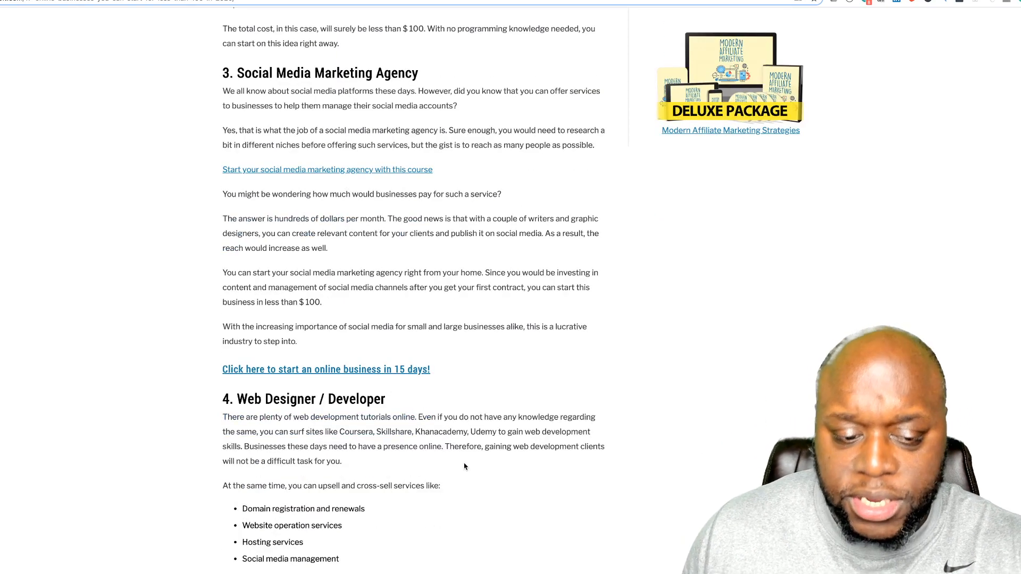
scroll(462, 465, "down", 1)
scroll(464, 466, "up", 7)
scroll(464, 467, "up", 12)
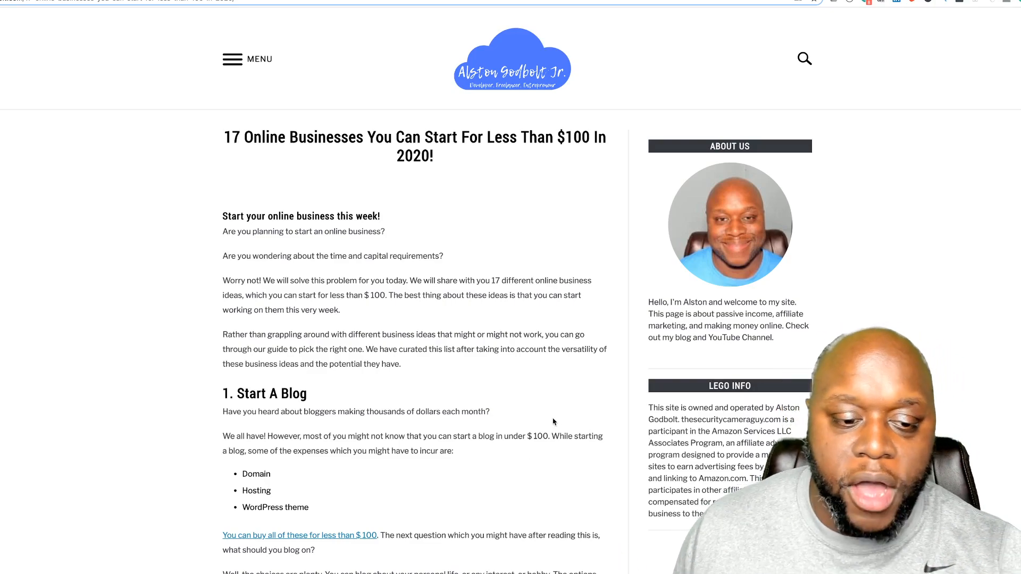
scroll(553, 422, "down", 6)
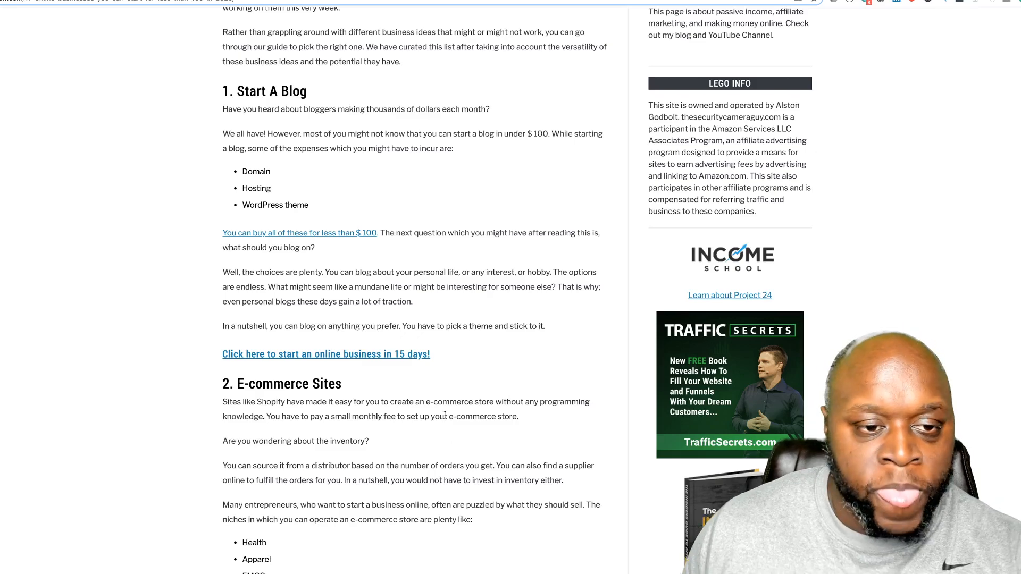
scroll(452, 398, "up", 6)
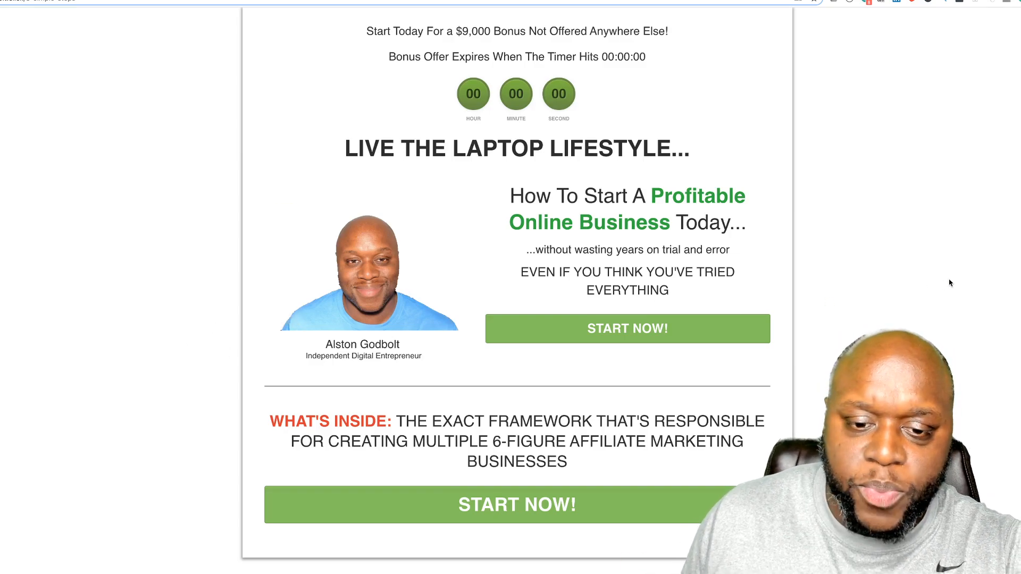
Step: Verify the upper and lower START NOW buttons both open the Almost There popup, then go to the offer page
left_click(656, 334)
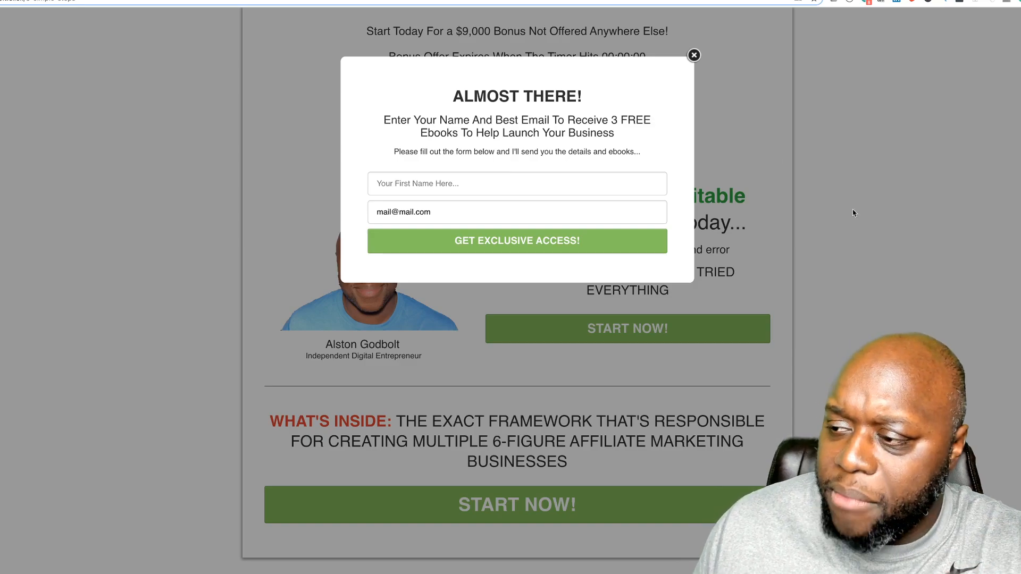
left_click(724, 54)
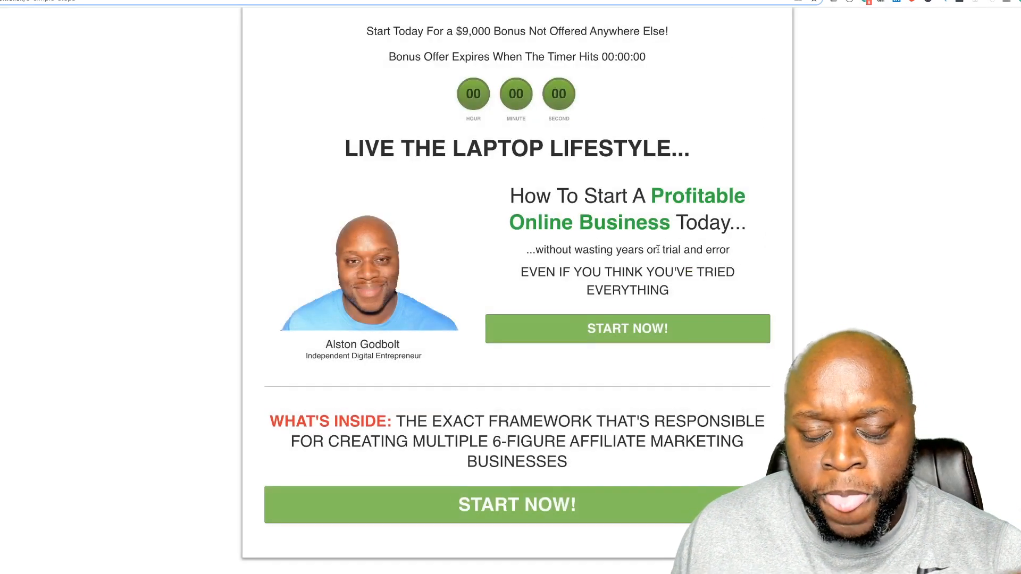
scroll(479, 407, "down", 3)
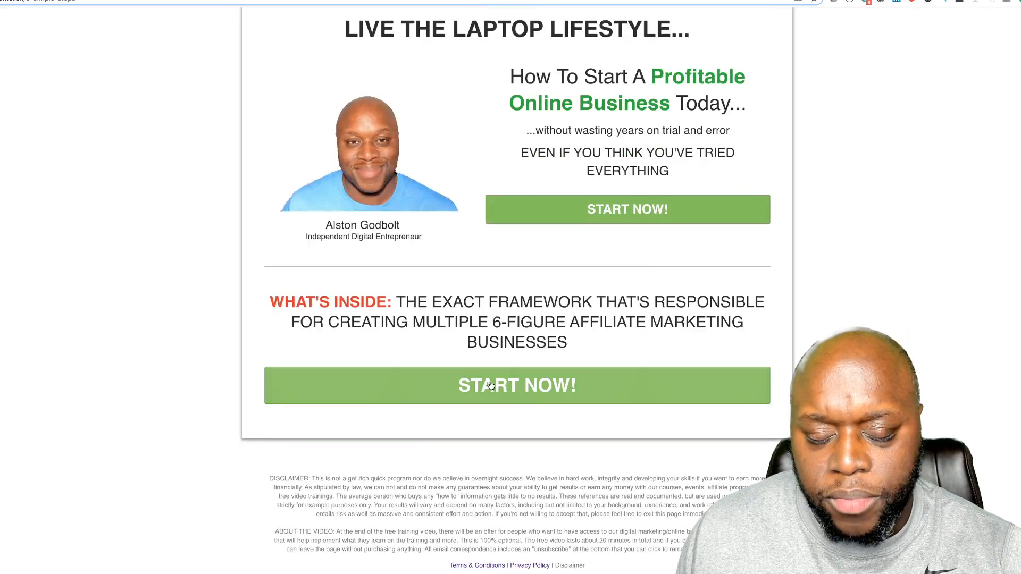
left_click(468, 385)
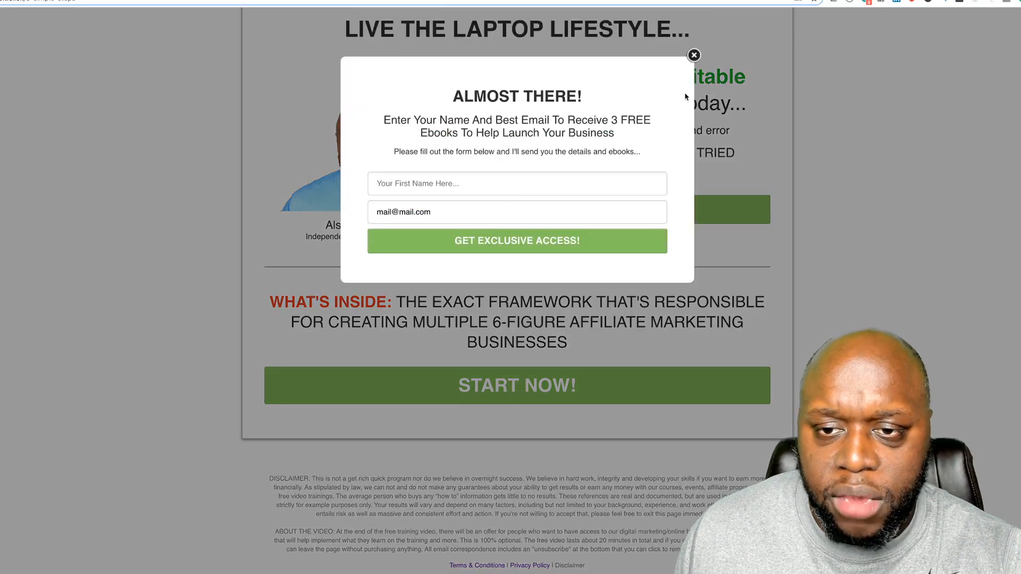
left_click(695, 59)
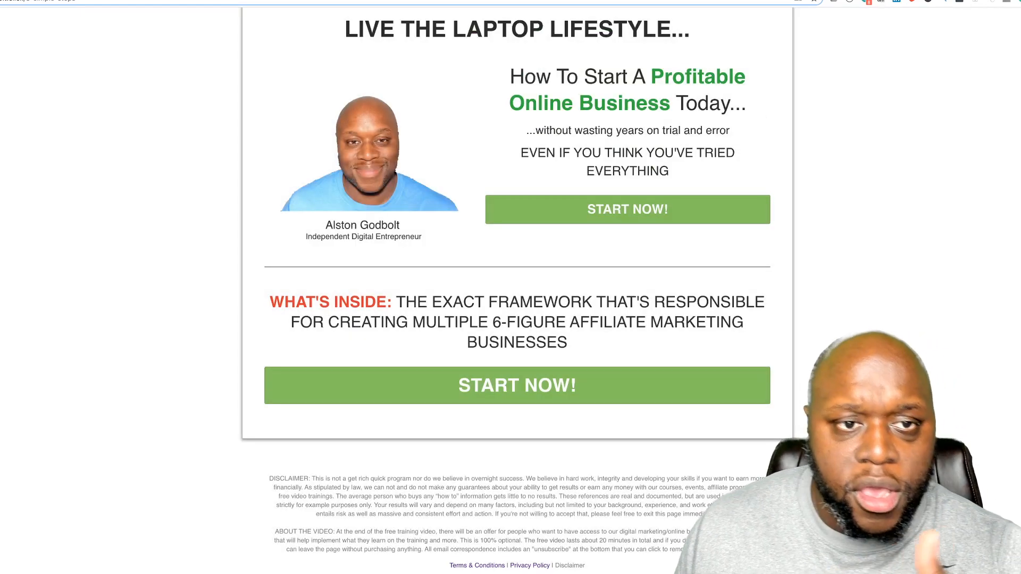
left_click(633, 1)
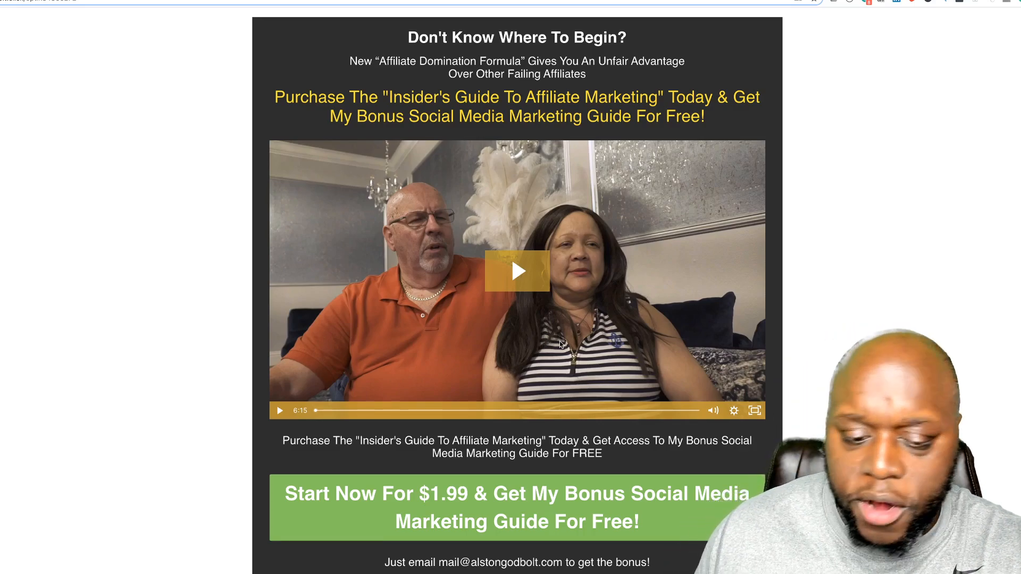
scroll(559, 343, "down", 3)
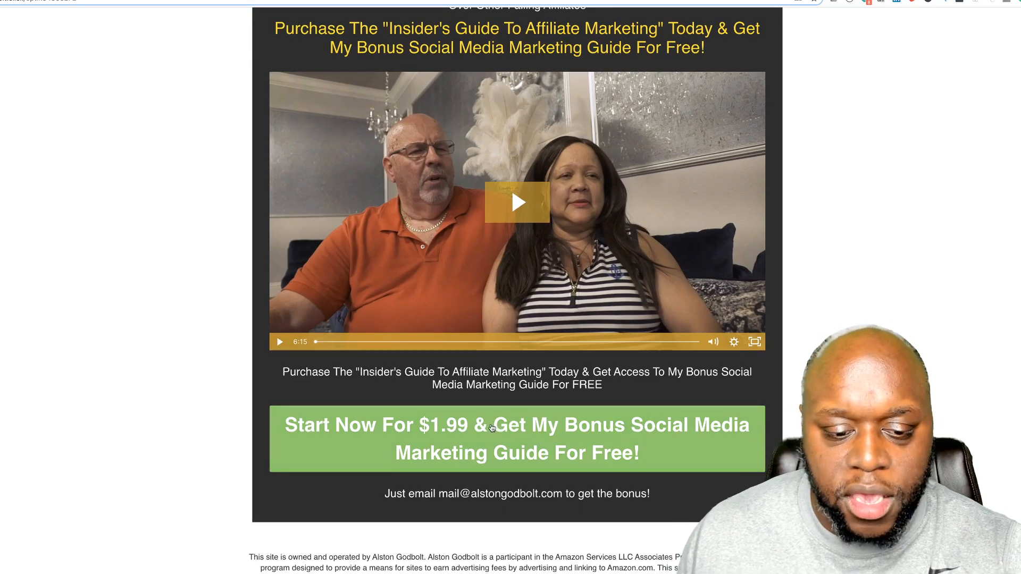
left_click(491, 427)
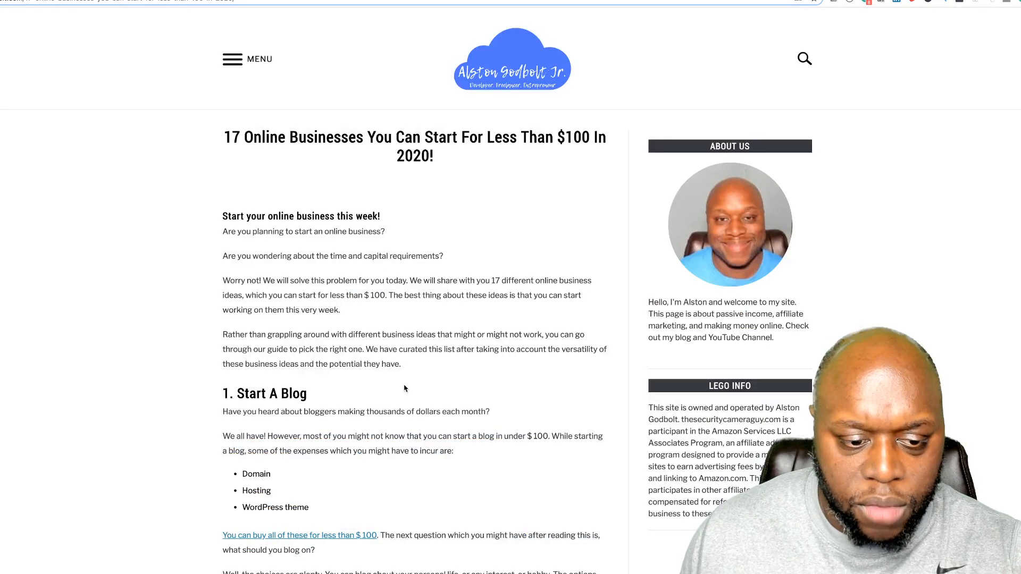
scroll(404, 389, "down", 5)
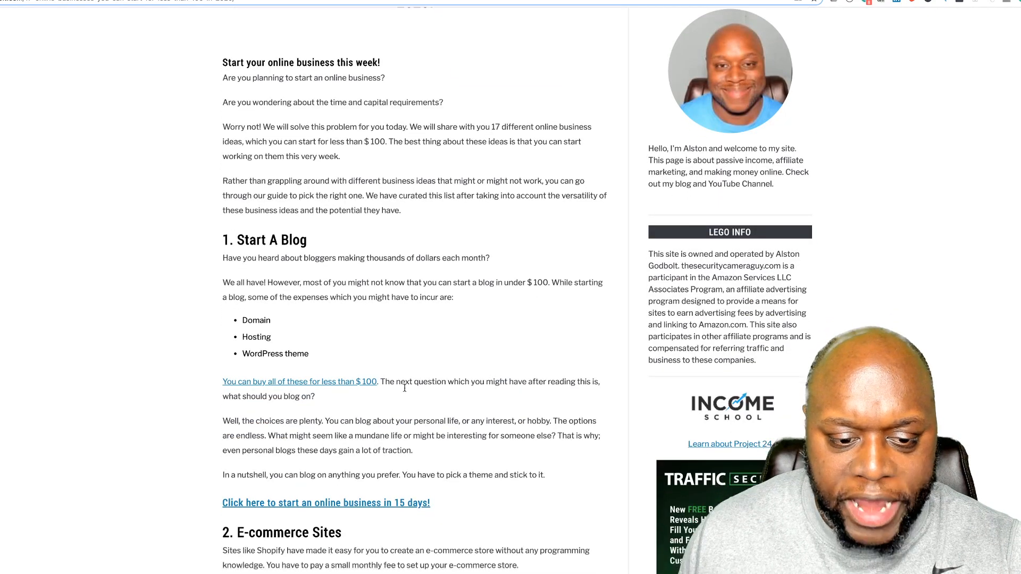
scroll(401, 458, "down", 12)
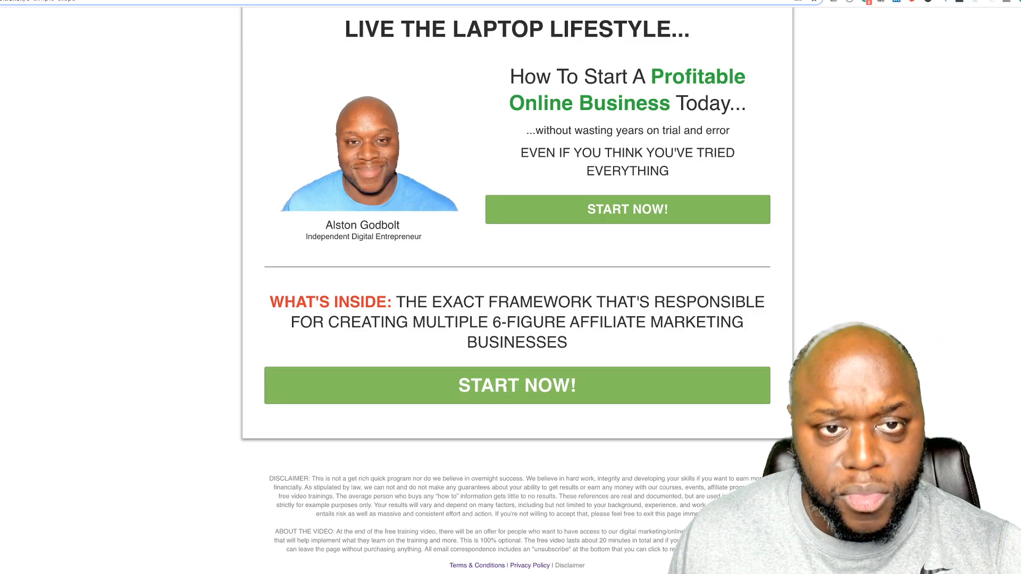
left_click(665, 399)
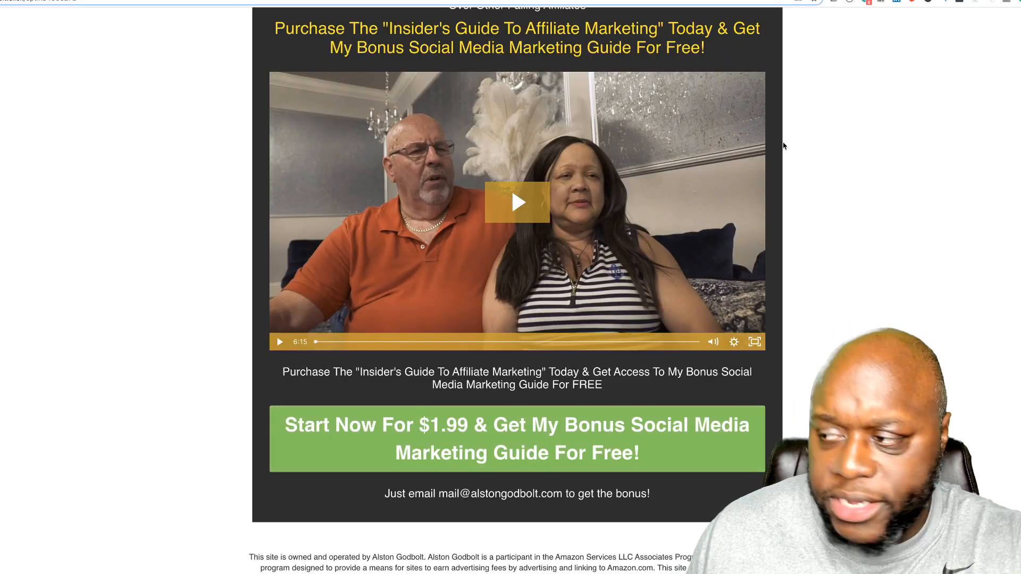
scroll(646, 297, "up", 2)
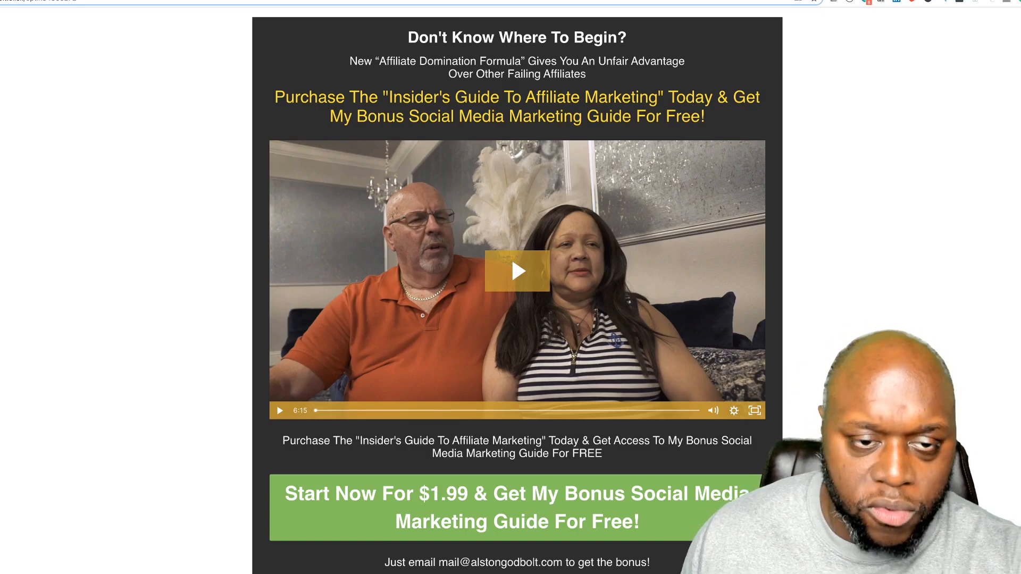
Step: Cycle through the YouTube channel and blog tabs to reach the ClickFunnels dashboard
left_click(298, 0)
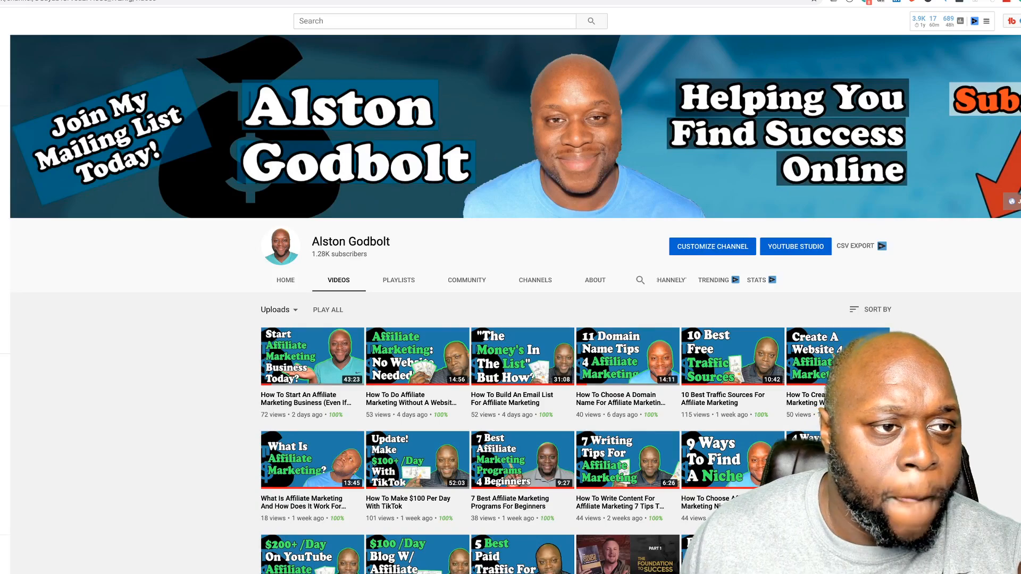
key("ctrl+Tab")
left_click(298, 0)
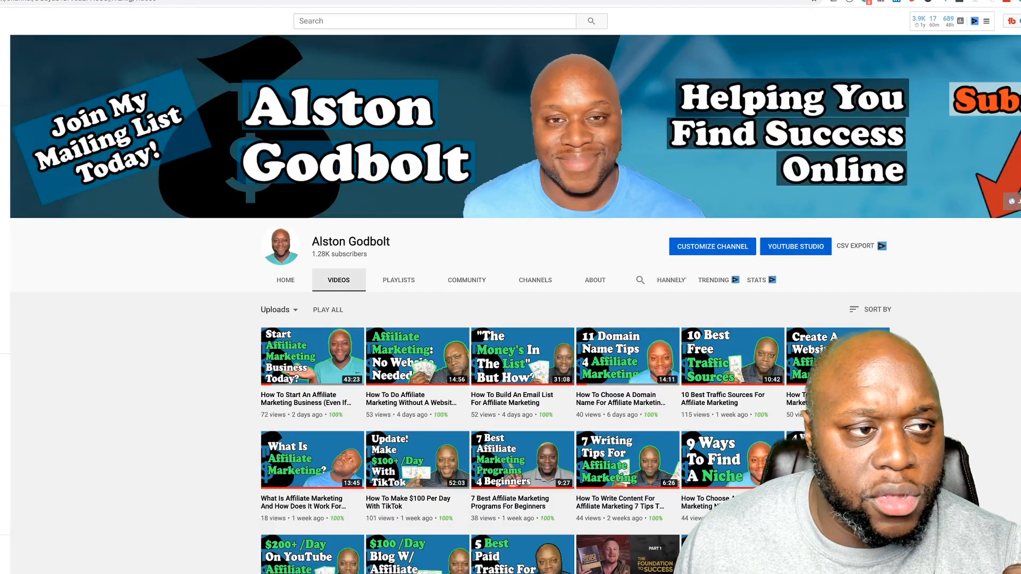
left_click(310, 0)
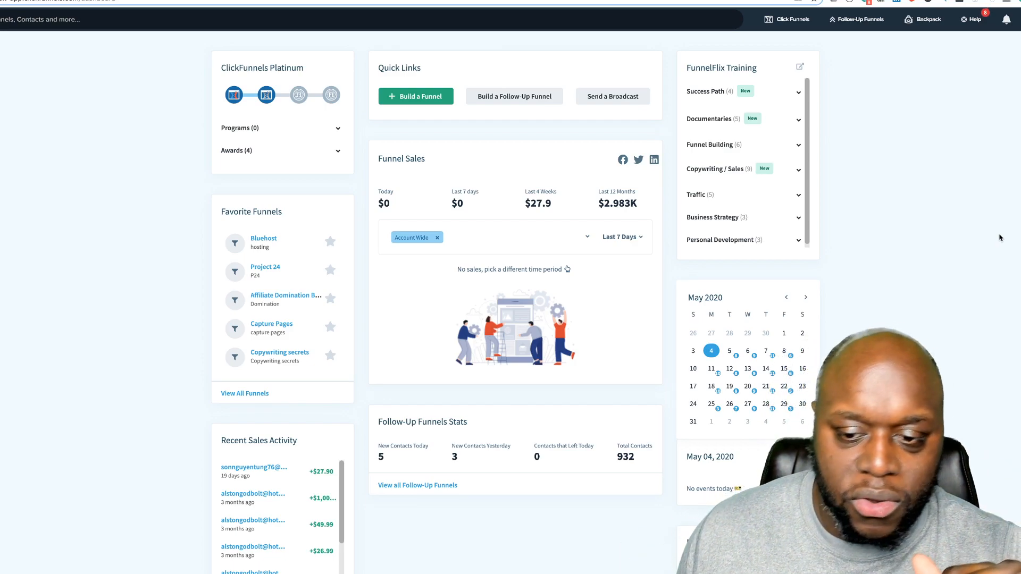
Step: Go to the list of all funnels from the account menu and start a new funnel
left_click(793, 19)
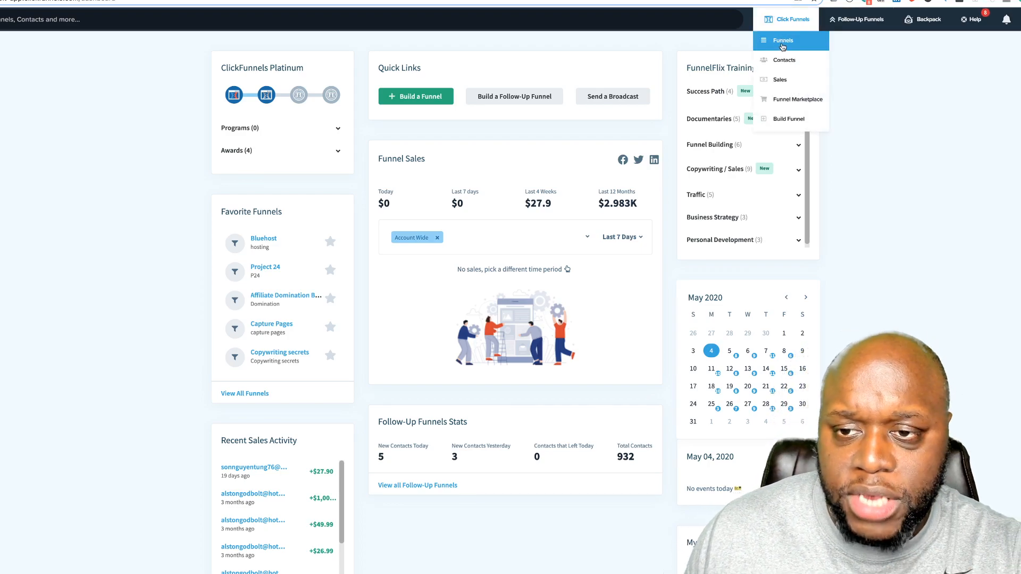
left_click(783, 41)
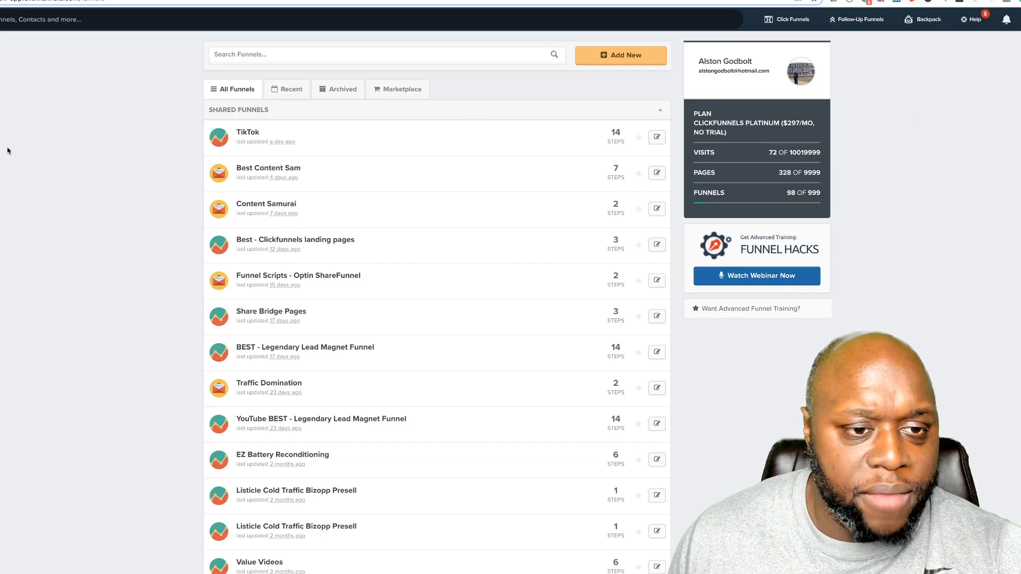
left_click(626, 59)
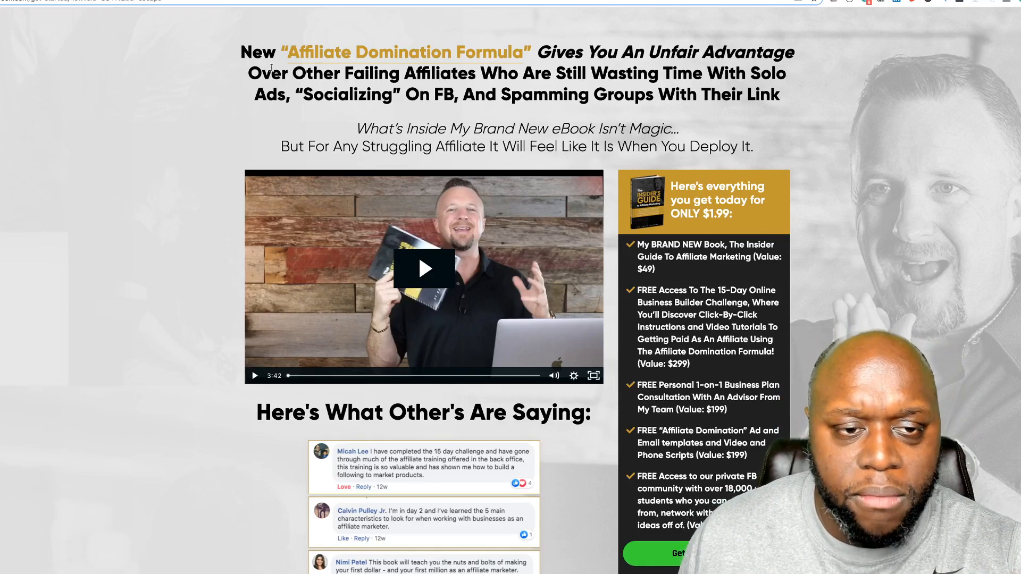
Step: Highlight the Affiliate Domination Formula sales page headline
left_click_drag(240, 51, 812, 157)
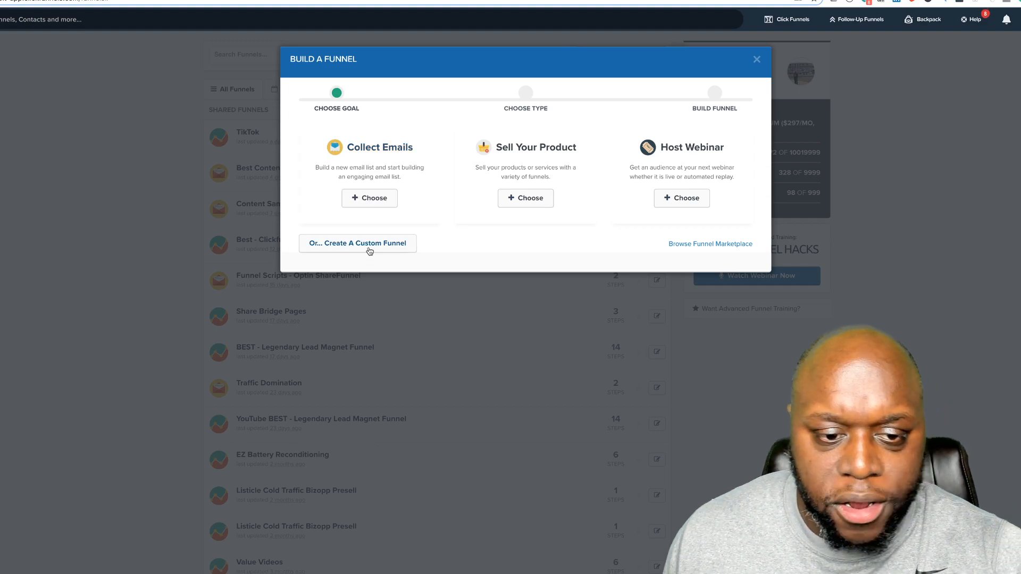
Step: Build a Collect Emails funnel named 'Live Training' with the new group tag 'shraed'
left_click(377, 205)
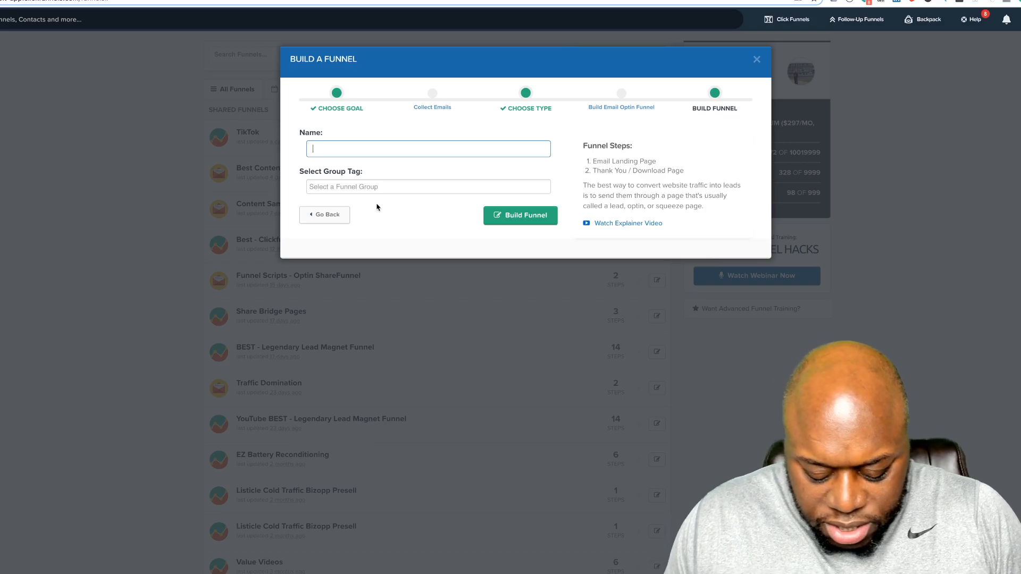
type("Live Trainin")
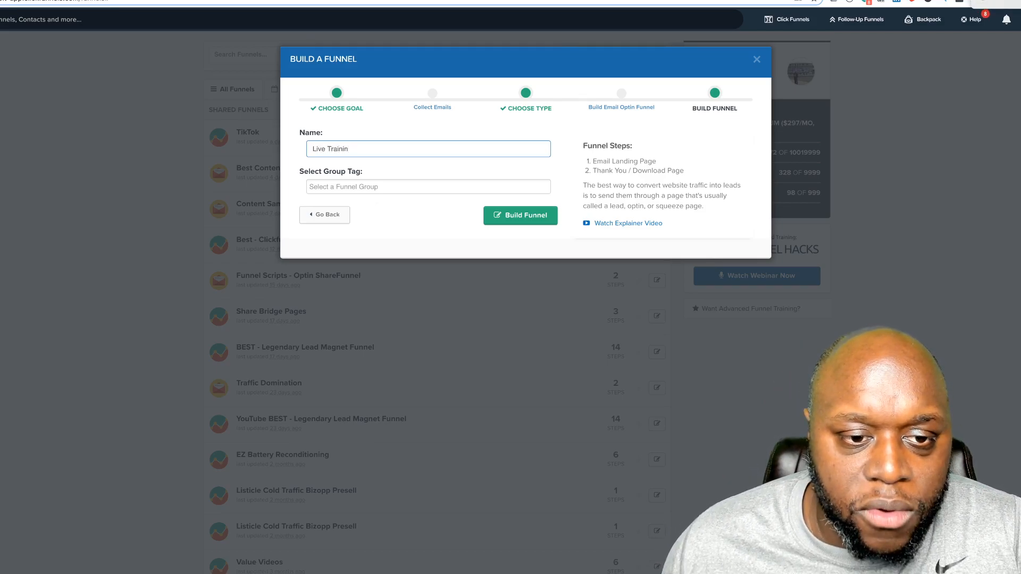
type("g")
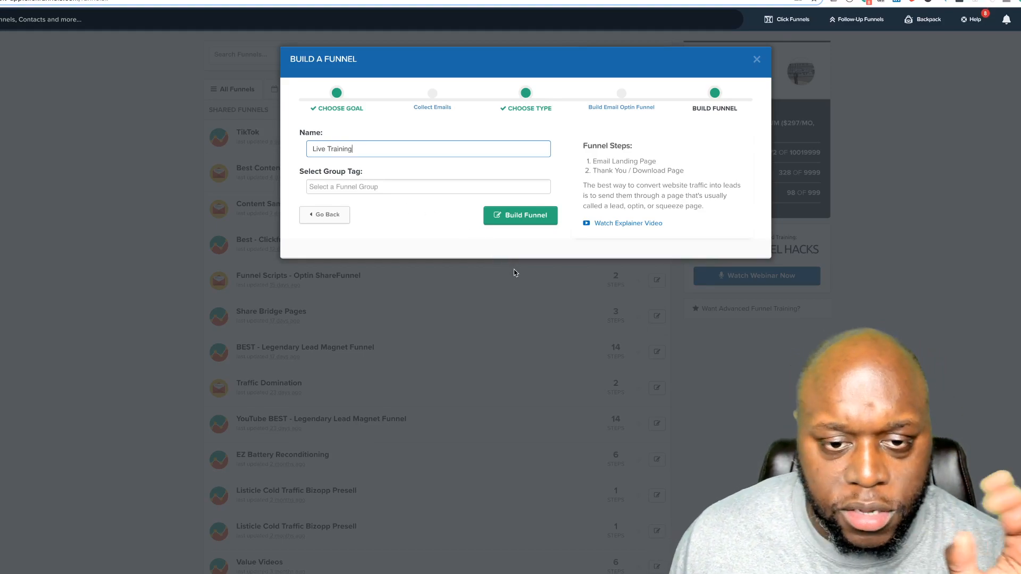
left_click(426, 187)
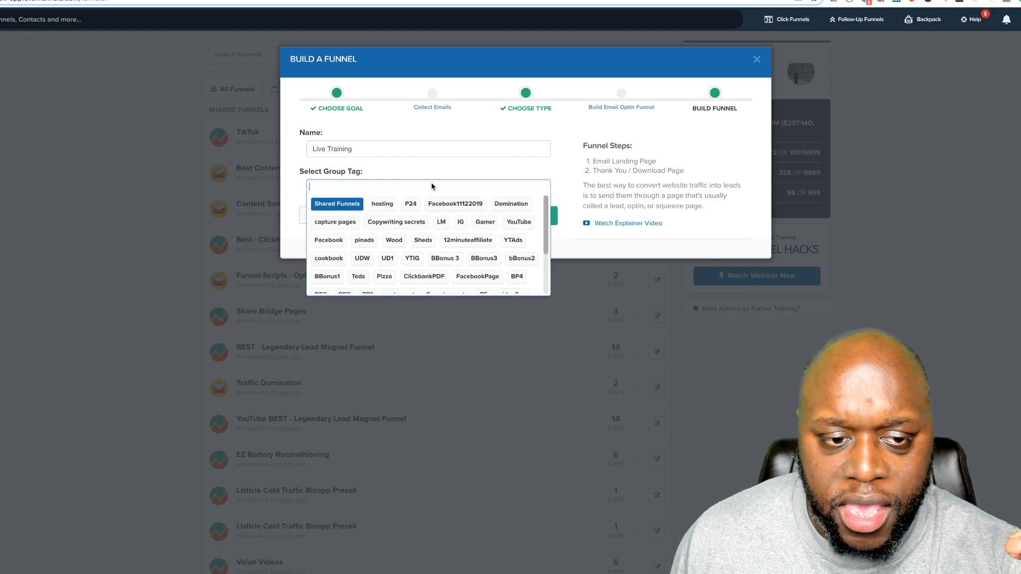
type("shr")
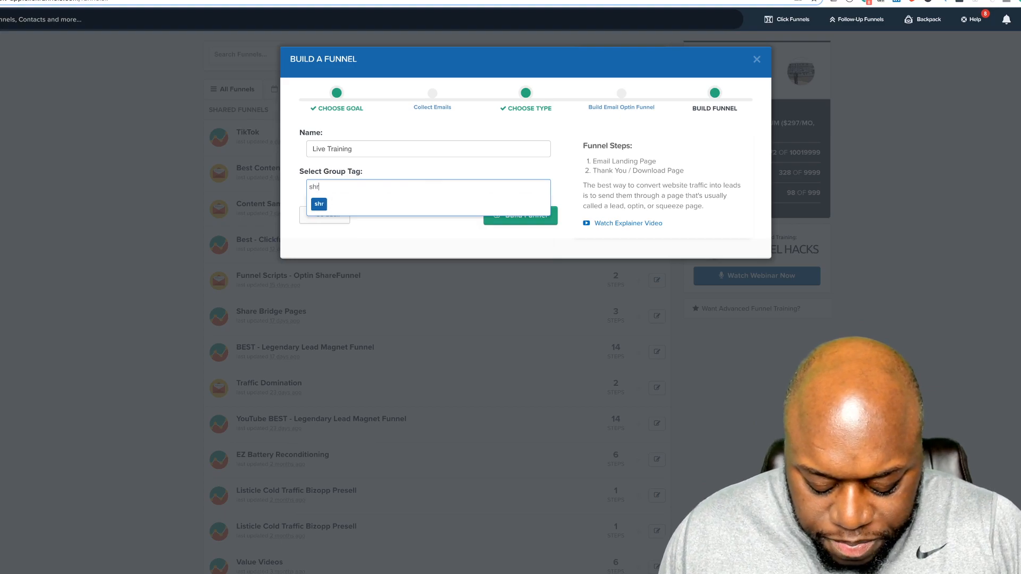
type("aed")
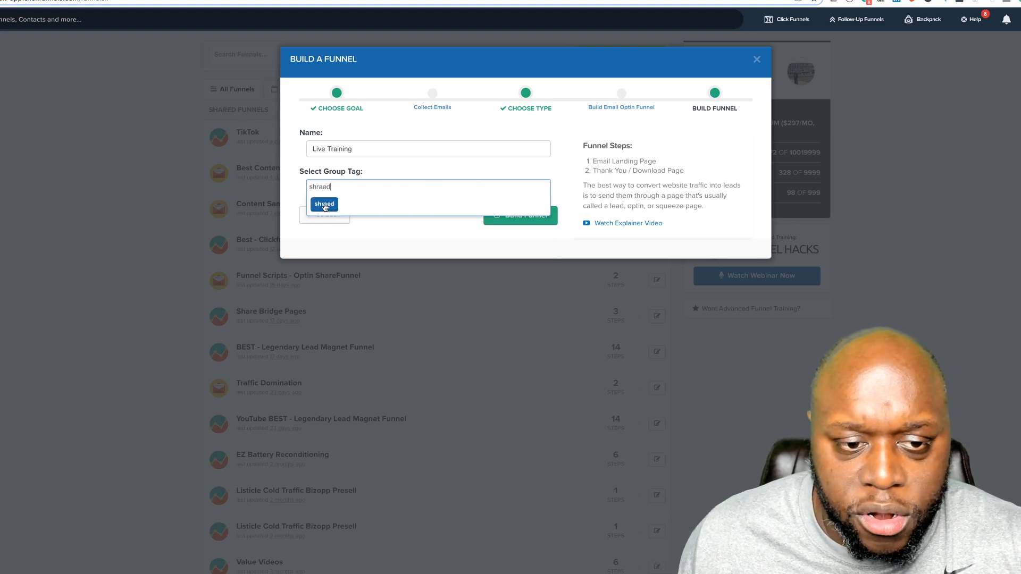
left_click(323, 206)
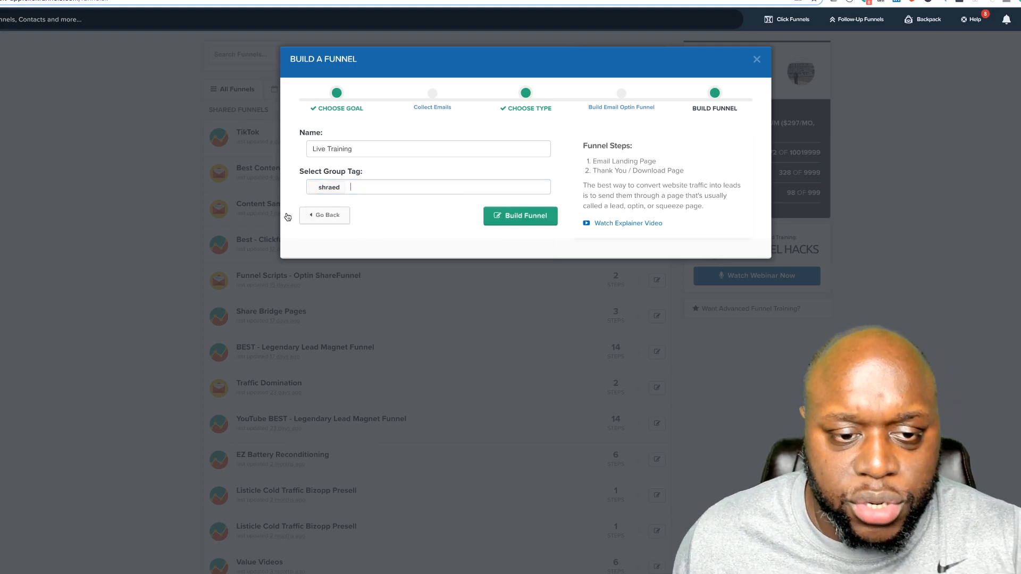
left_click(523, 219)
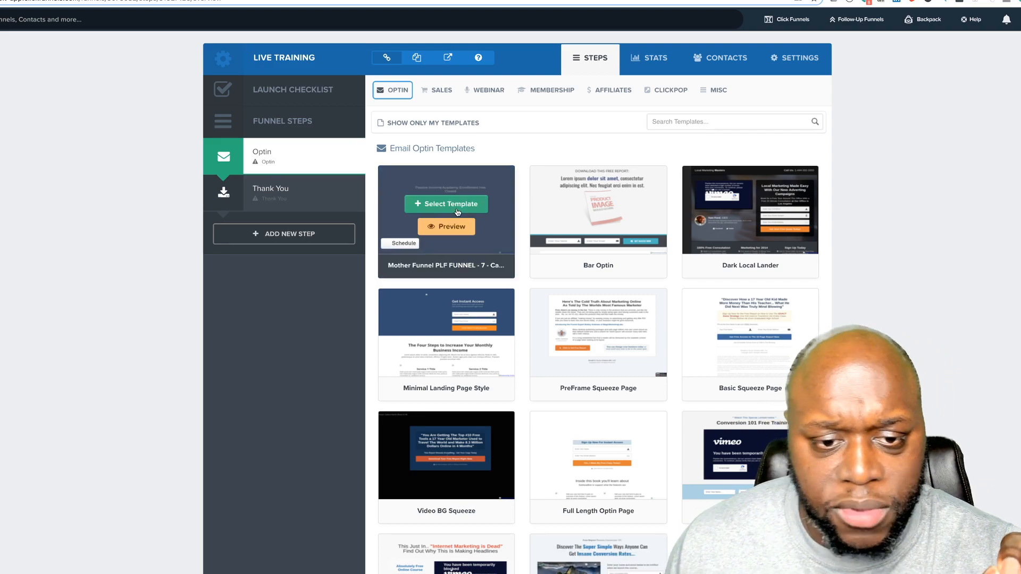
Step: Use the first Email Optin template for the funnel's optin step
left_click(456, 208)
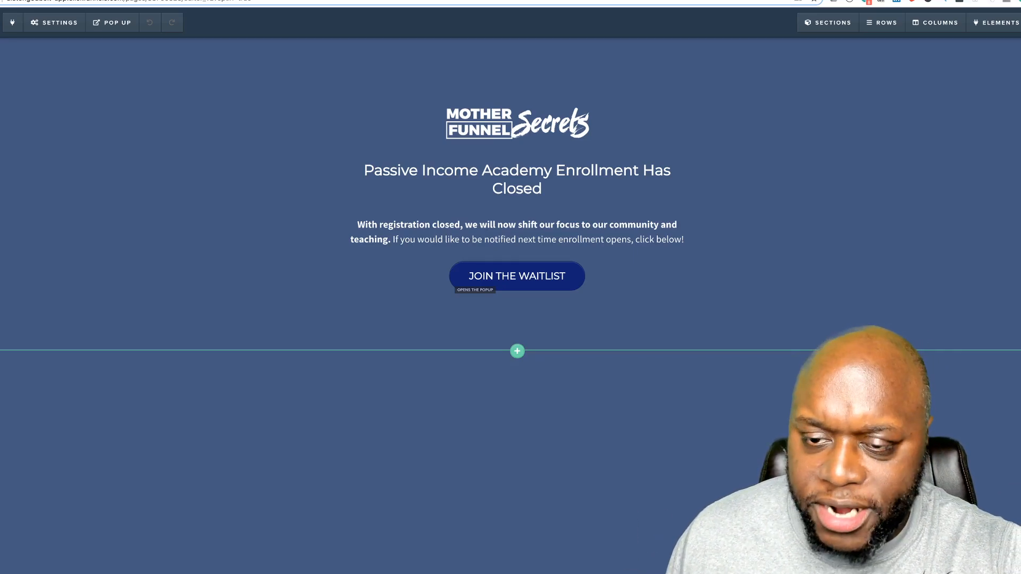
Step: Check the Rows menu options once the optin page finishes loading in the editor
mouse_move(885, 28)
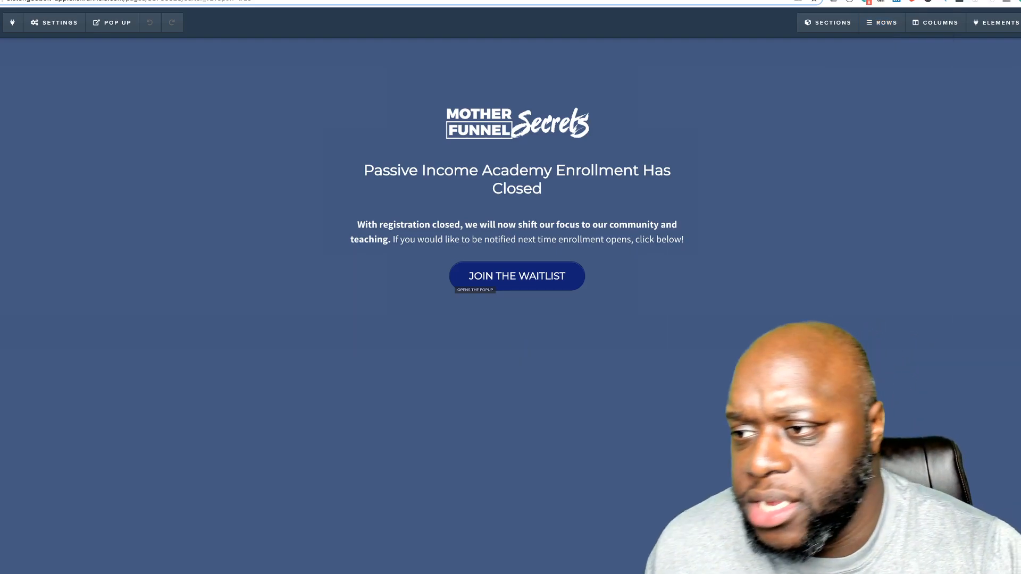
Step: Set the page background colour to white under Settings > Background
mouse_move(62, 31)
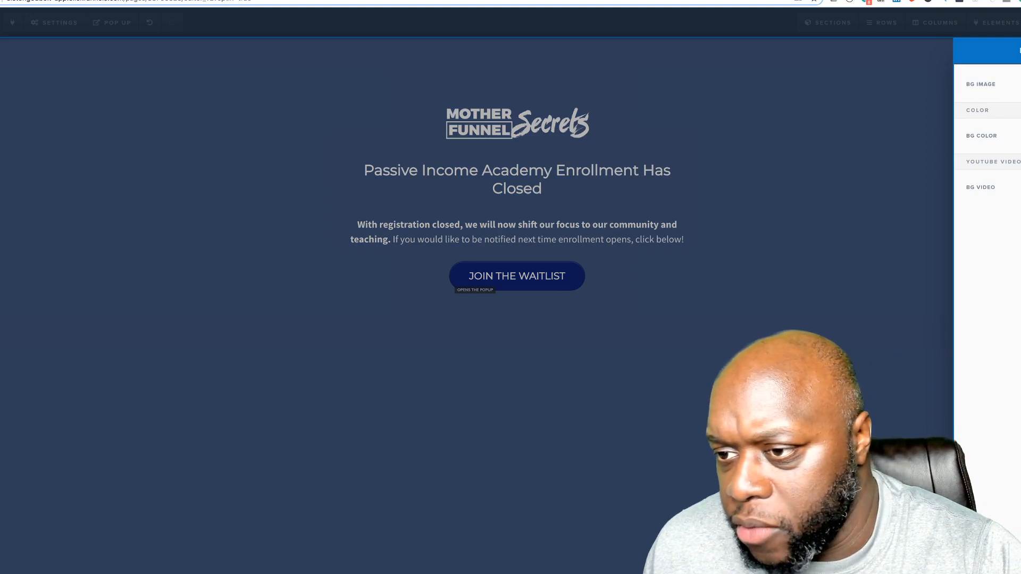
left_click(1020, 136)
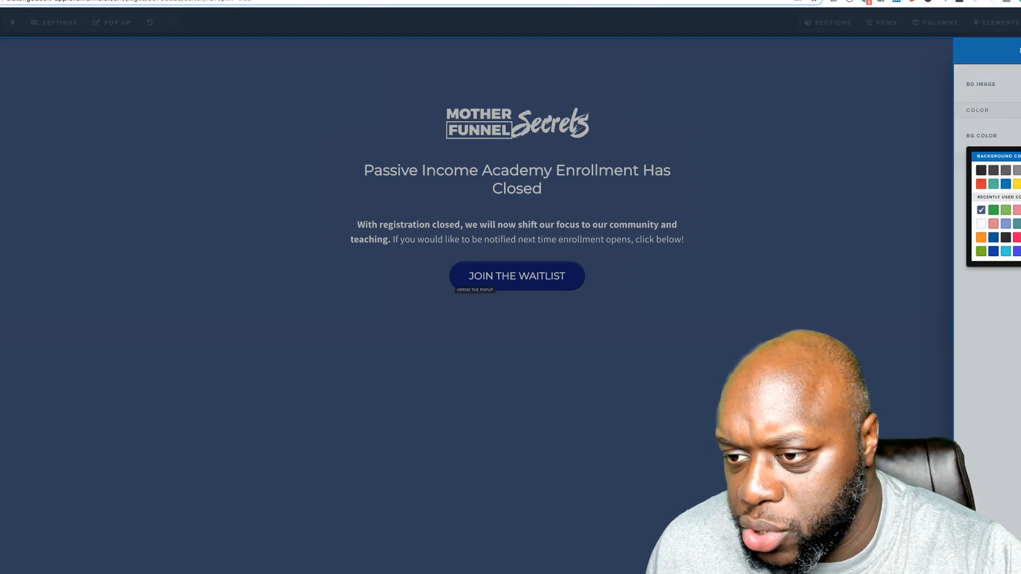
left_click(1019, 170)
left_click(1019, 50)
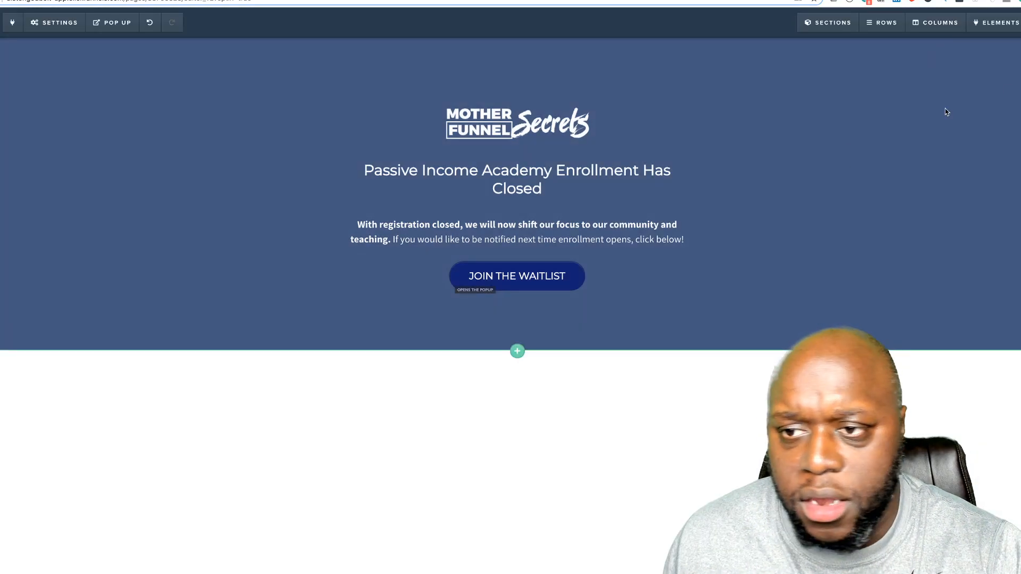
Step: Delete the blue template section and begin adding a new section to the empty page
left_click(1020, 48)
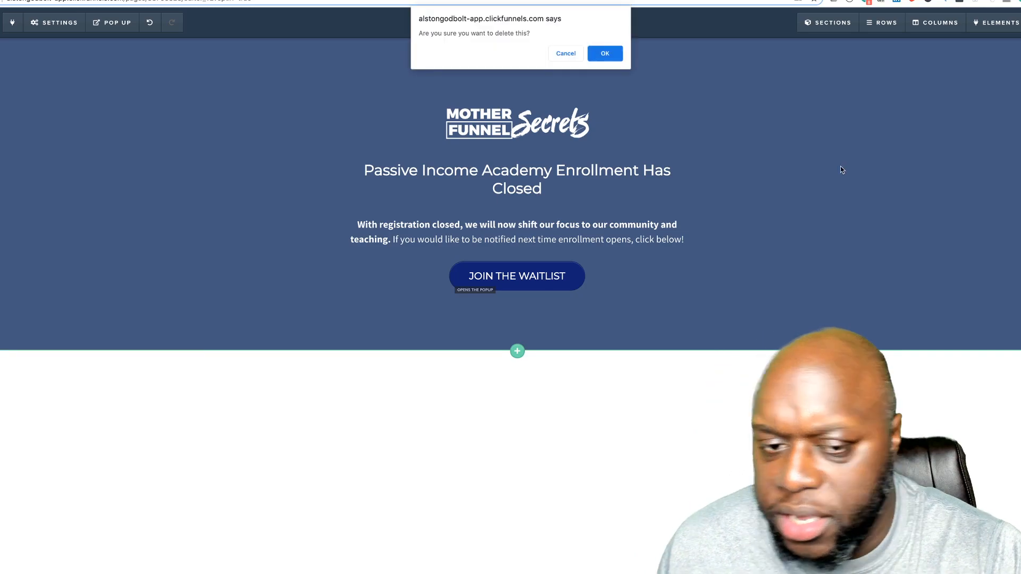
left_click(612, 54)
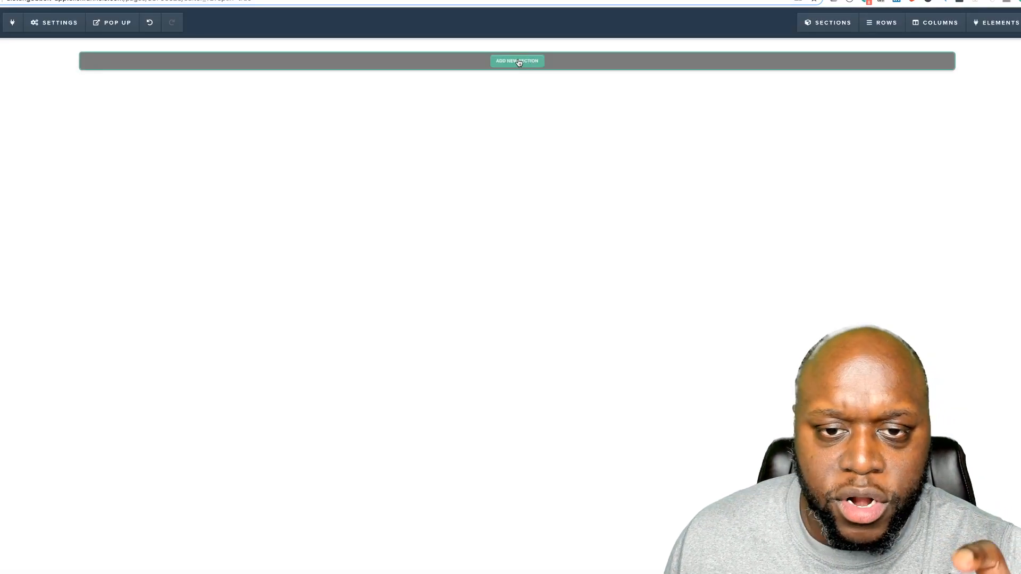
left_click(519, 62)
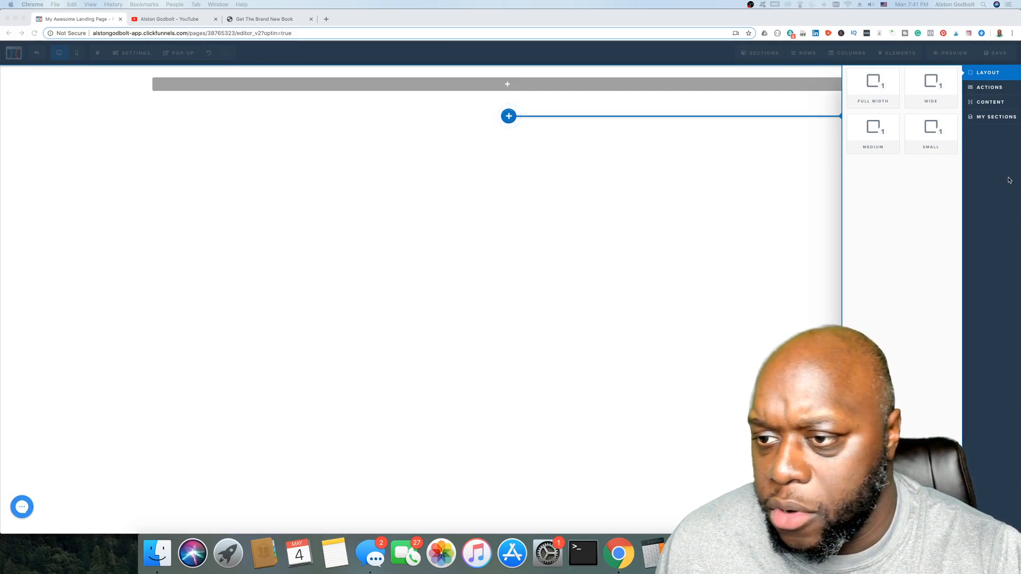
Step: Add a wide section to the page containing a single-column row
left_click(926, 79)
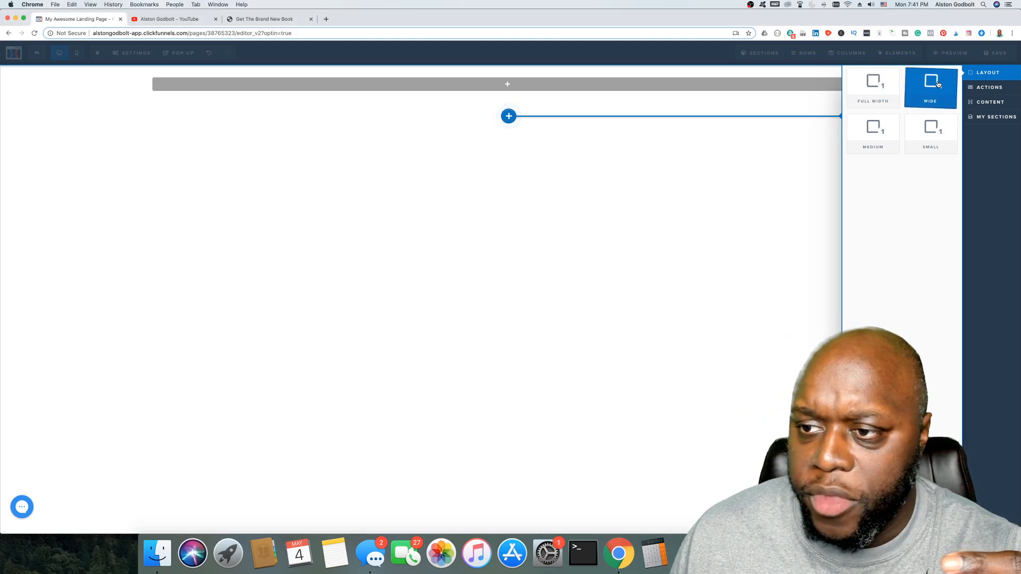
left_click(931, 88)
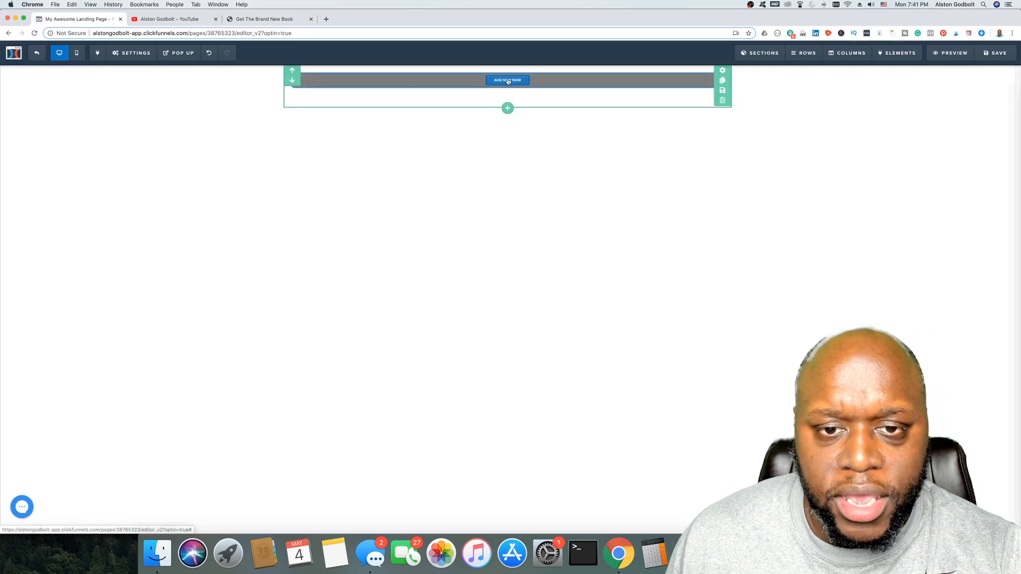
left_click(508, 81)
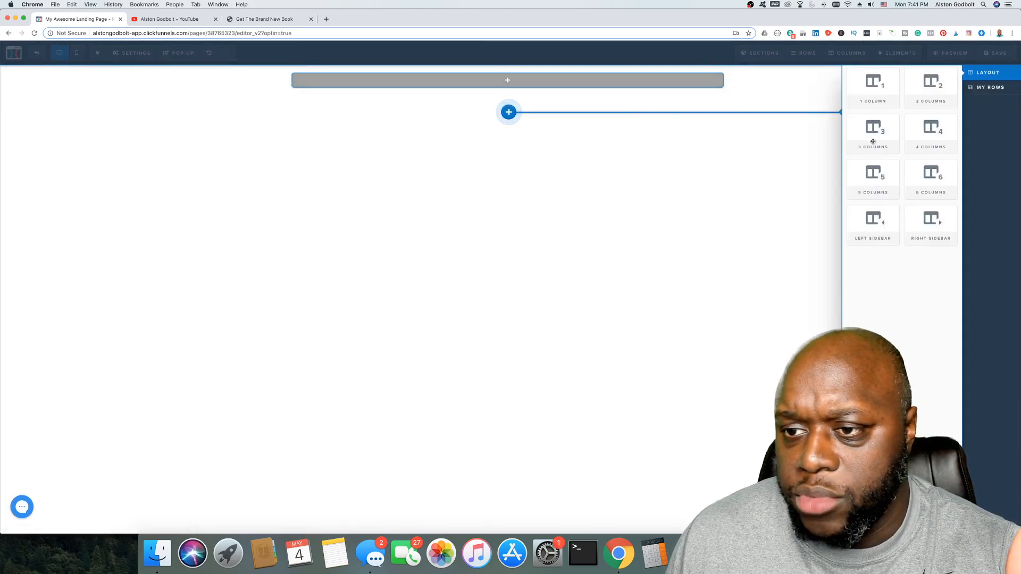
left_click(886, 94)
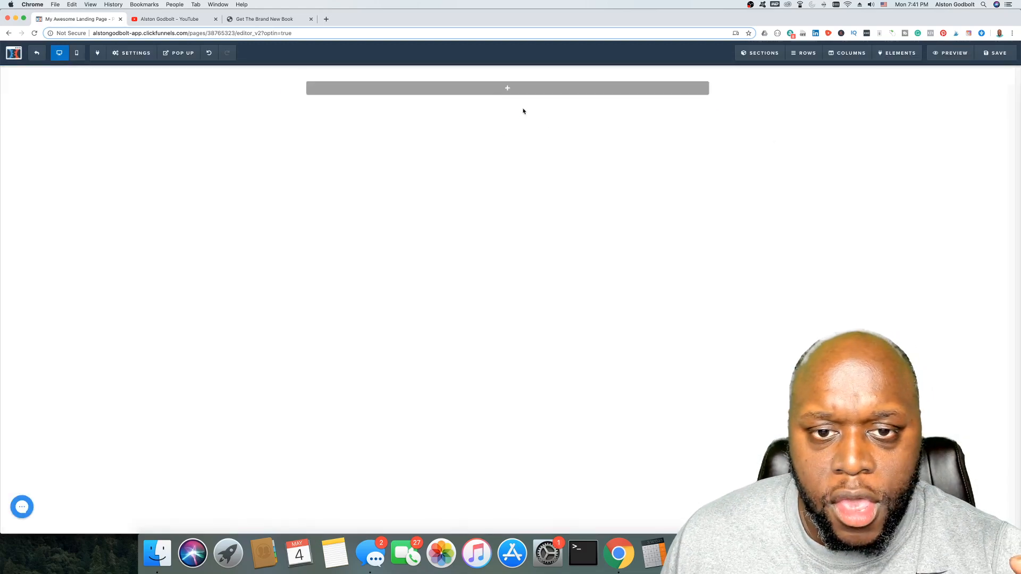
Step: Insert a headline element into the new row, then bring up the 'Get The Brand New Book' page
mouse_move(508, 90)
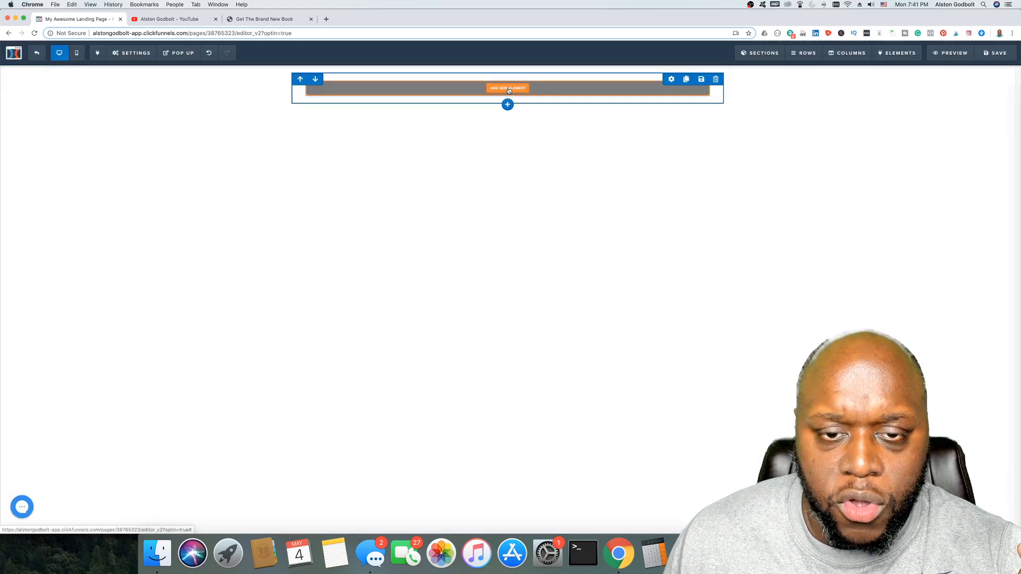
left_click(509, 89)
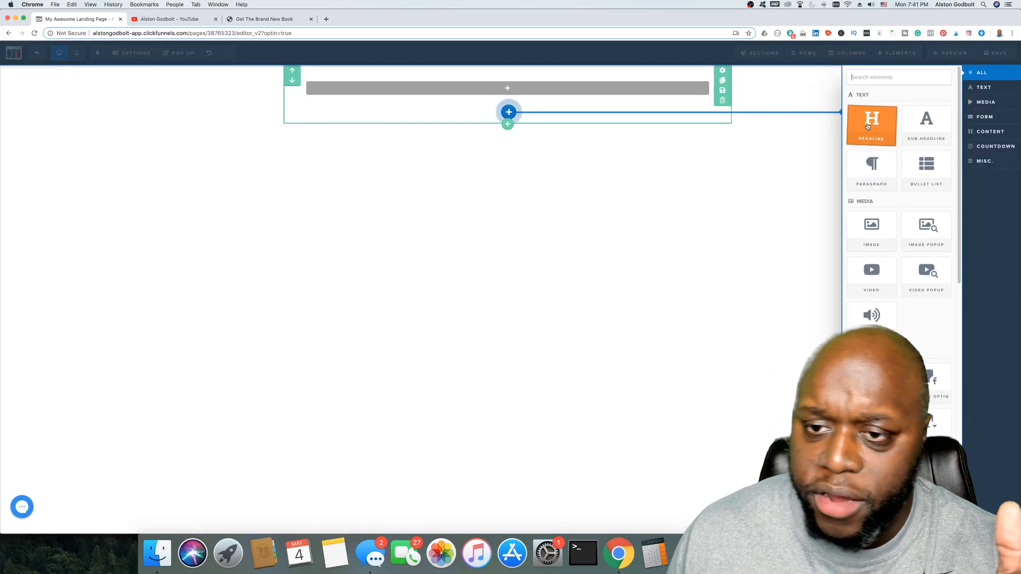
left_click(869, 126)
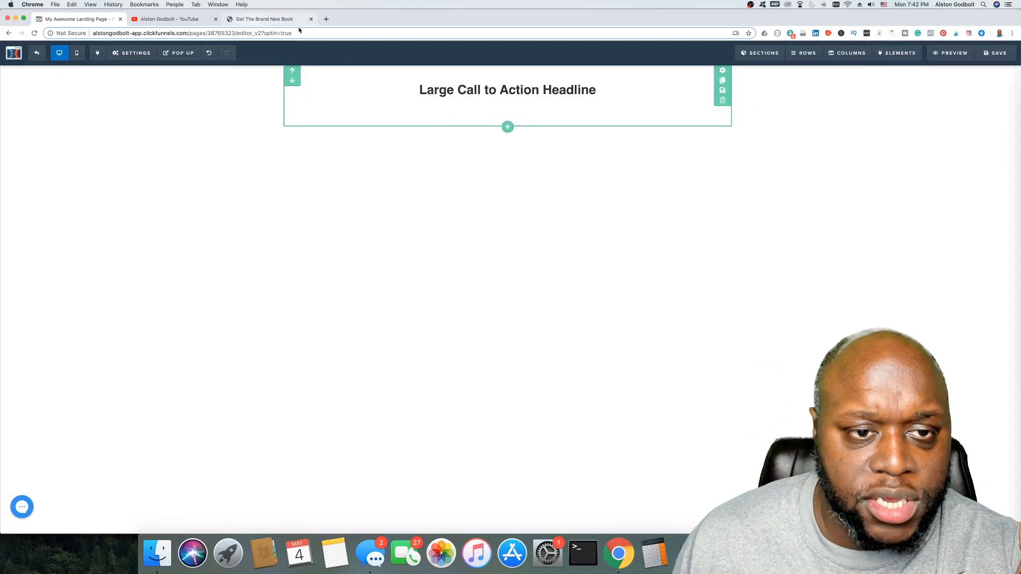
left_click(287, 20)
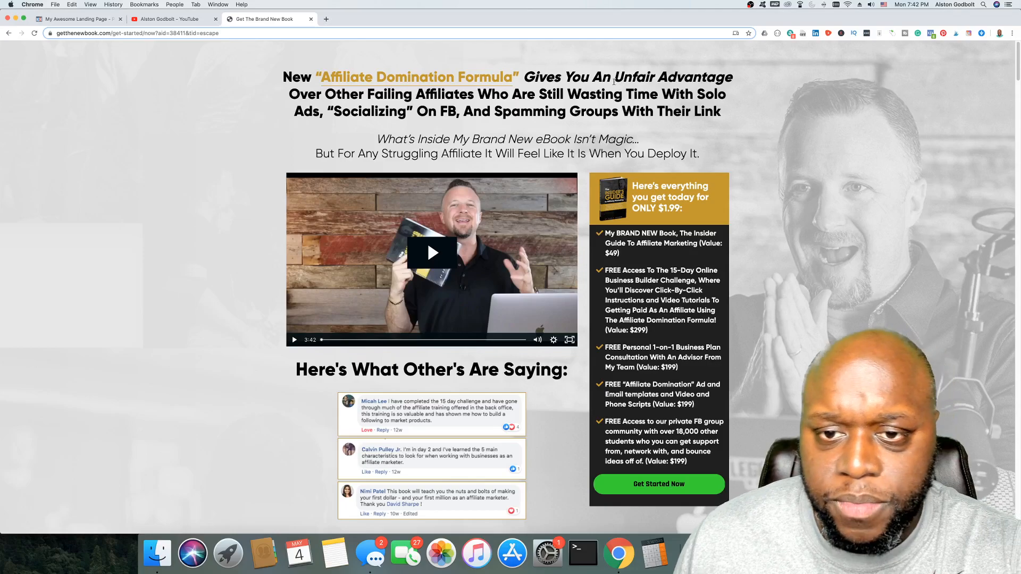
Step: Copy the phrase 'Unfair Advantage Over Other Failing Affiliates' from the sales page and return to the editor
left_click_drag(615, 81, 471, 95)
right_click(471, 95)
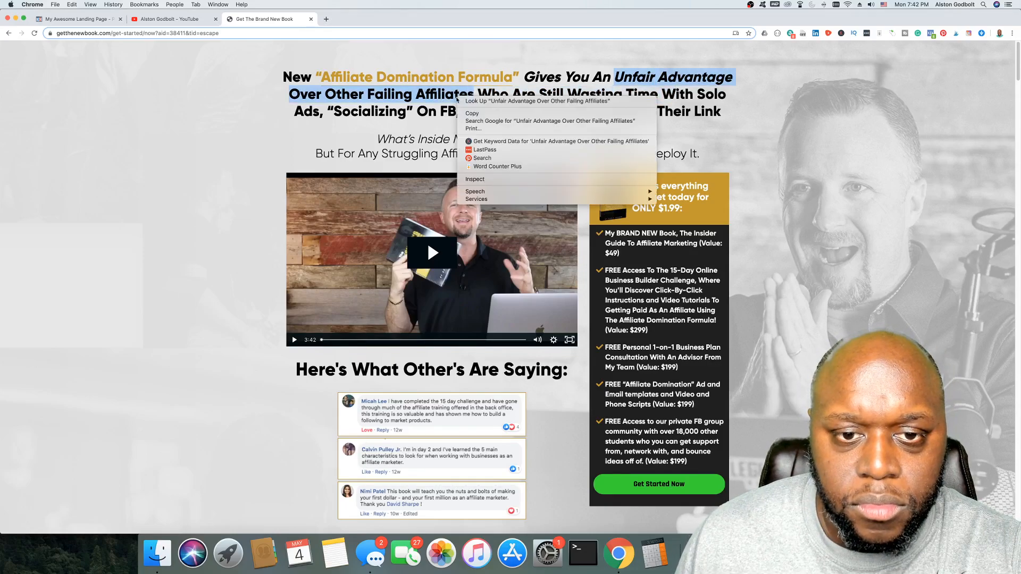
left_click(478, 113)
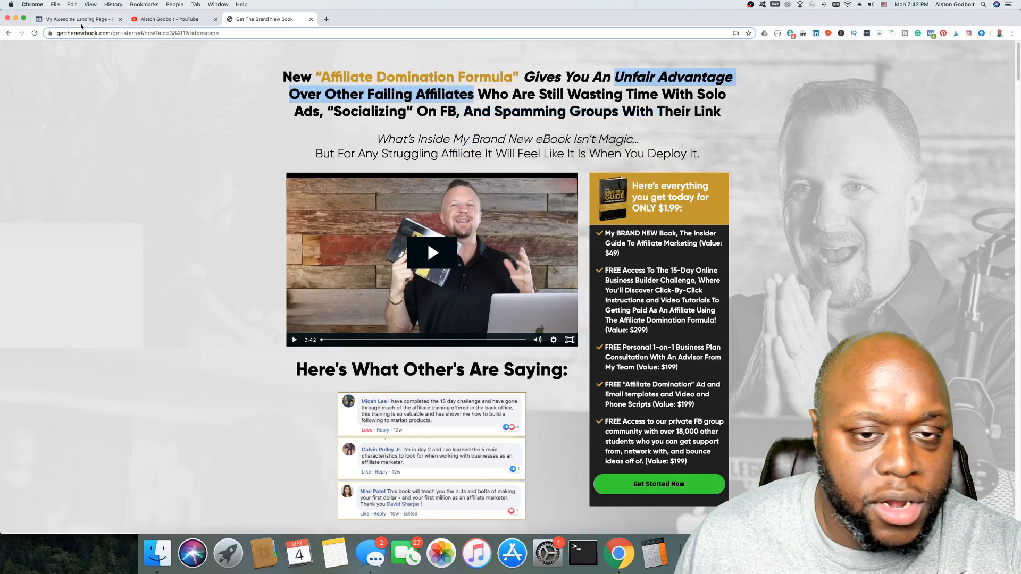
left_click(77, 20)
Step: Replace the placeholder headline with 'Do You Want' plus the copied phrase, adding 'An' before Advantage and a final '?'
triple_click(574, 89)
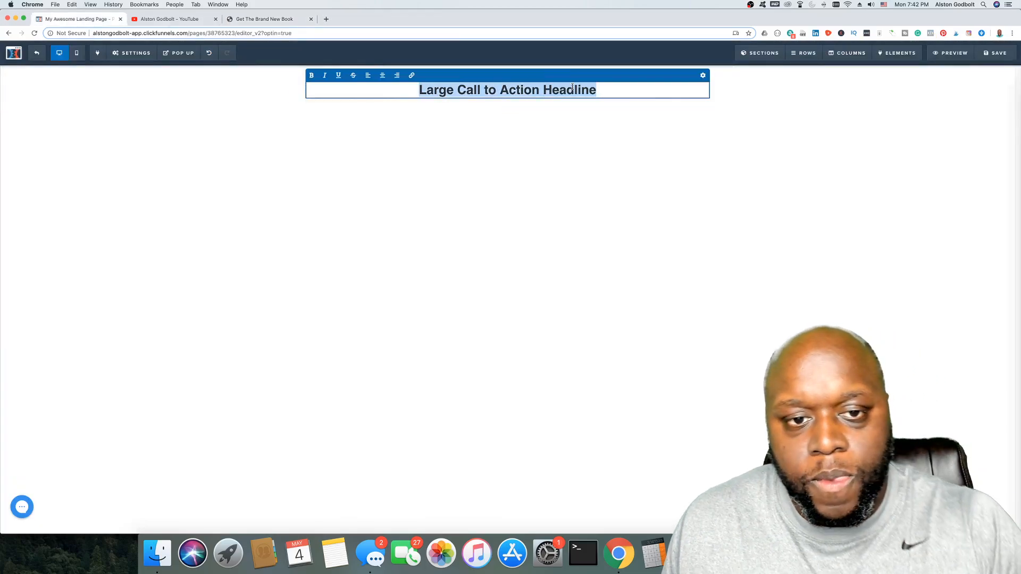
key("BackSpace")
type("Do You Wnt")
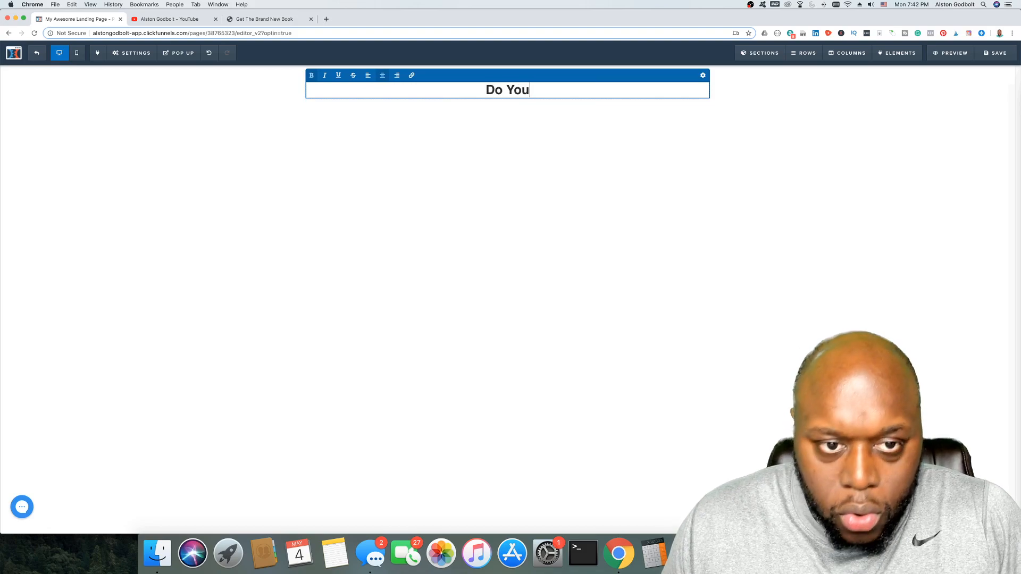
key("BackSpace")
key("BackSpace")
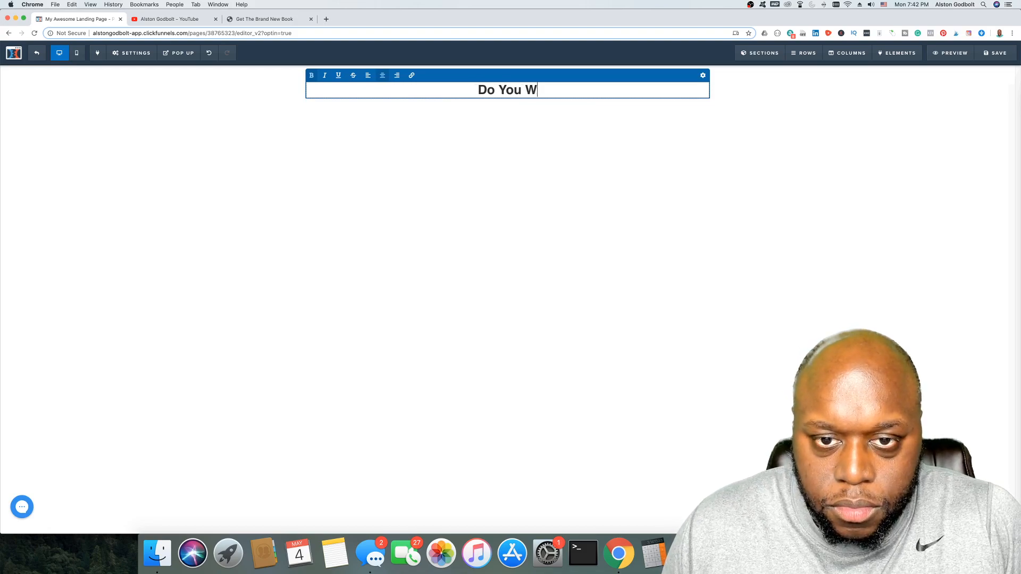
type("ant Unfair Advantage")
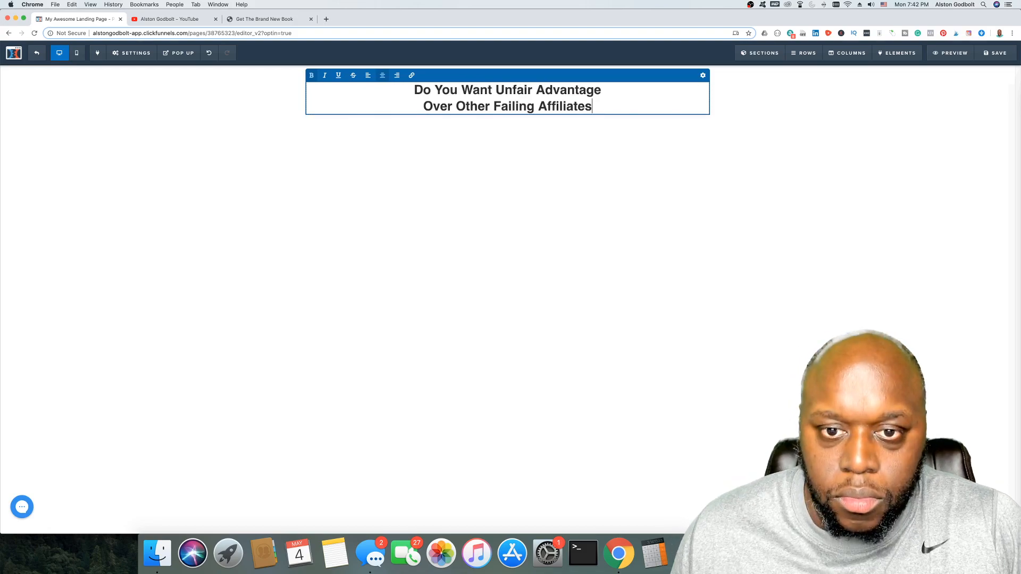
left_click(538, 90)
type("An")
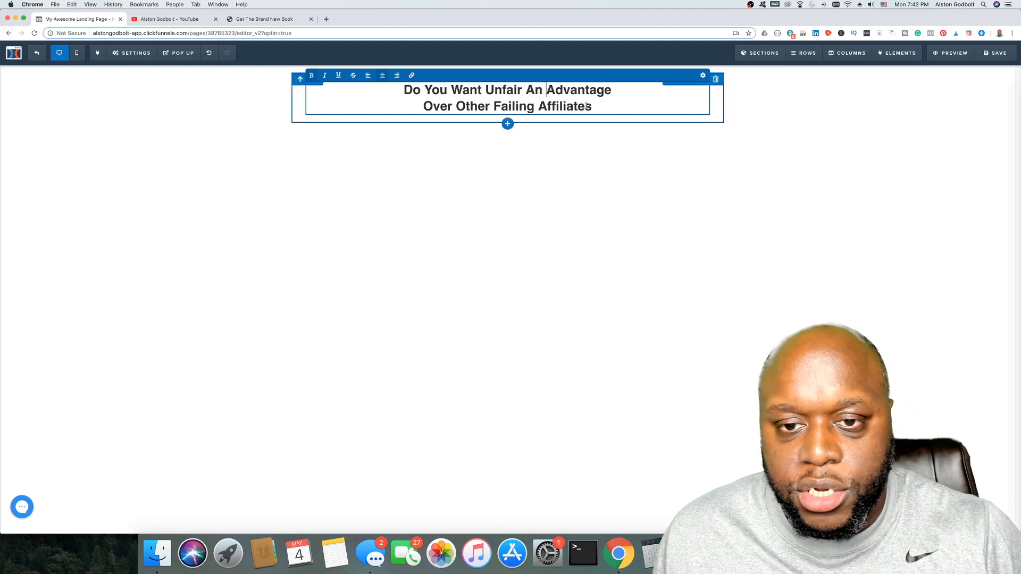
left_click(609, 108)
type("?")
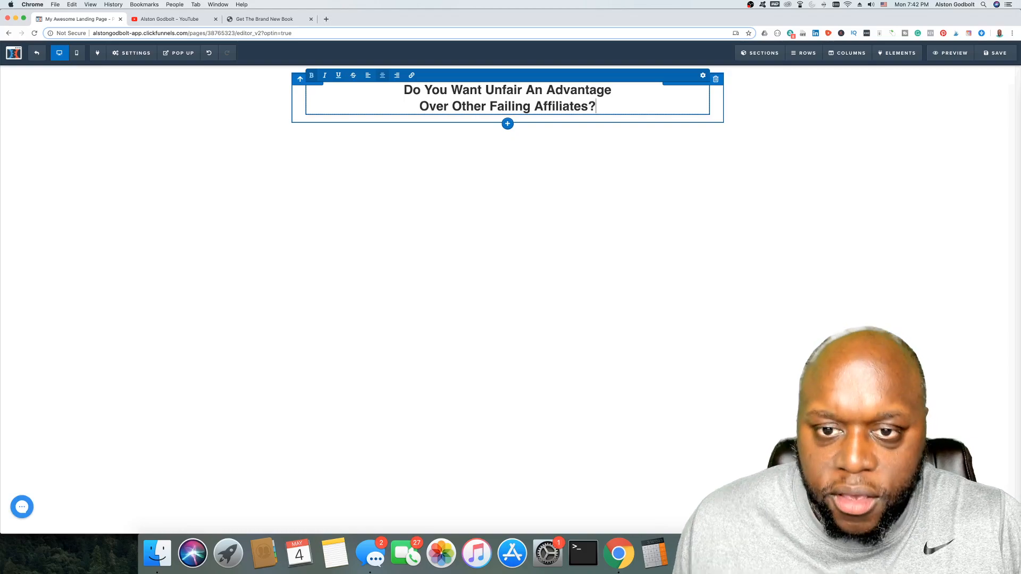
Step: Enlarge the headline font size to 56 and remove the line break before 'Over'
left_click(701, 77)
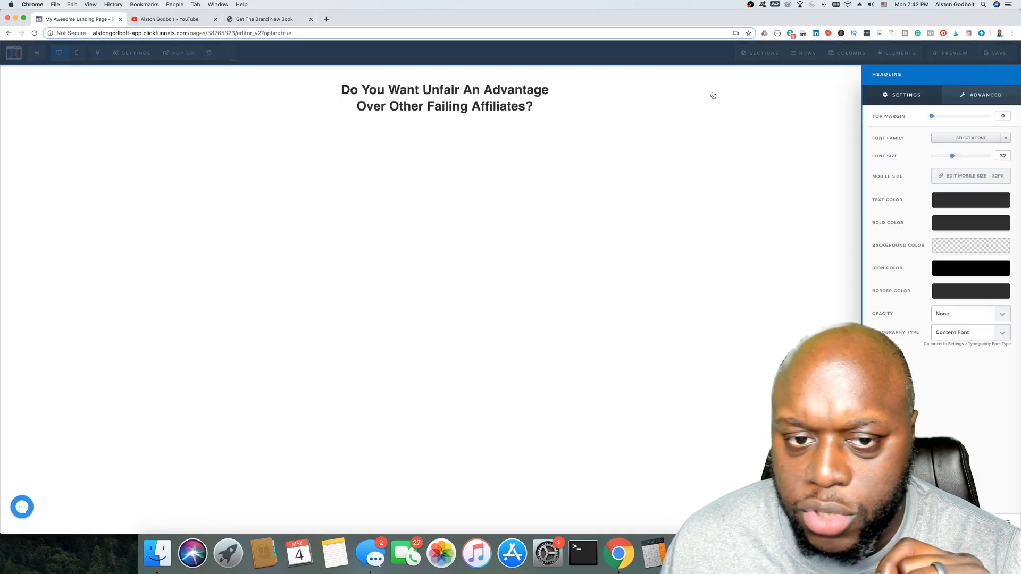
left_click_drag(953, 158, 975, 156)
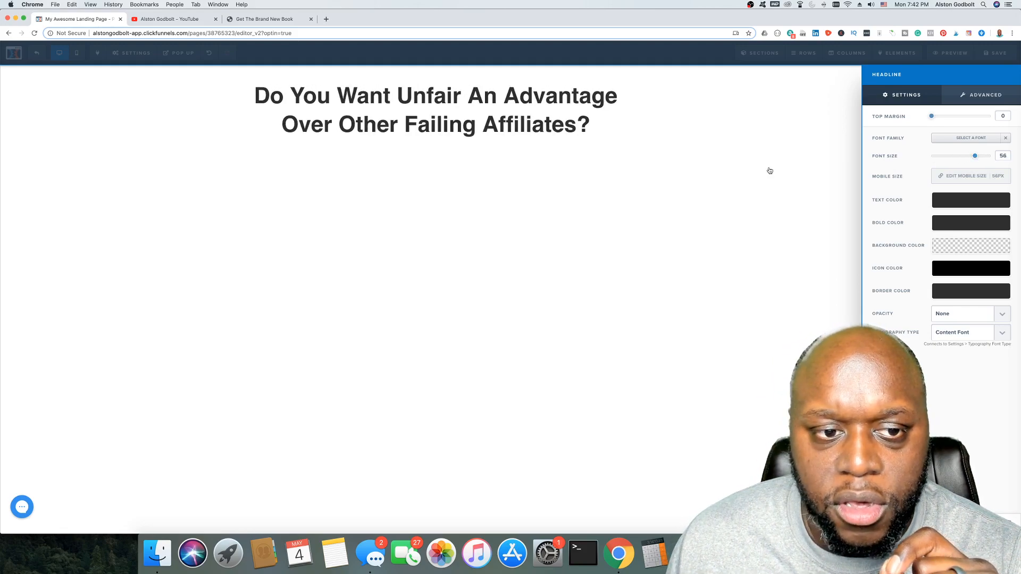
left_click(628, 141)
left_click(337, 122)
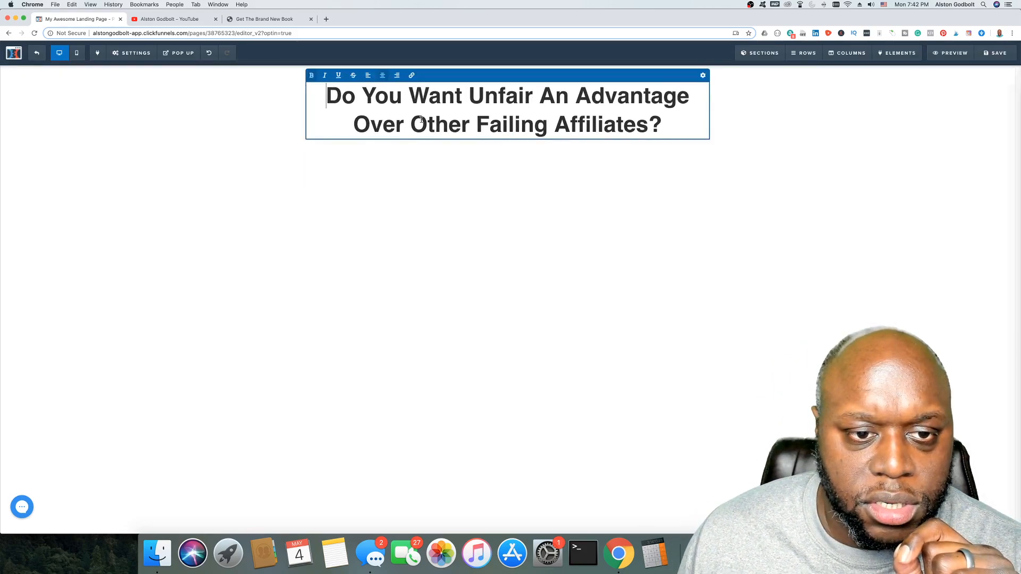
left_click(354, 125)
key("BackSpace")
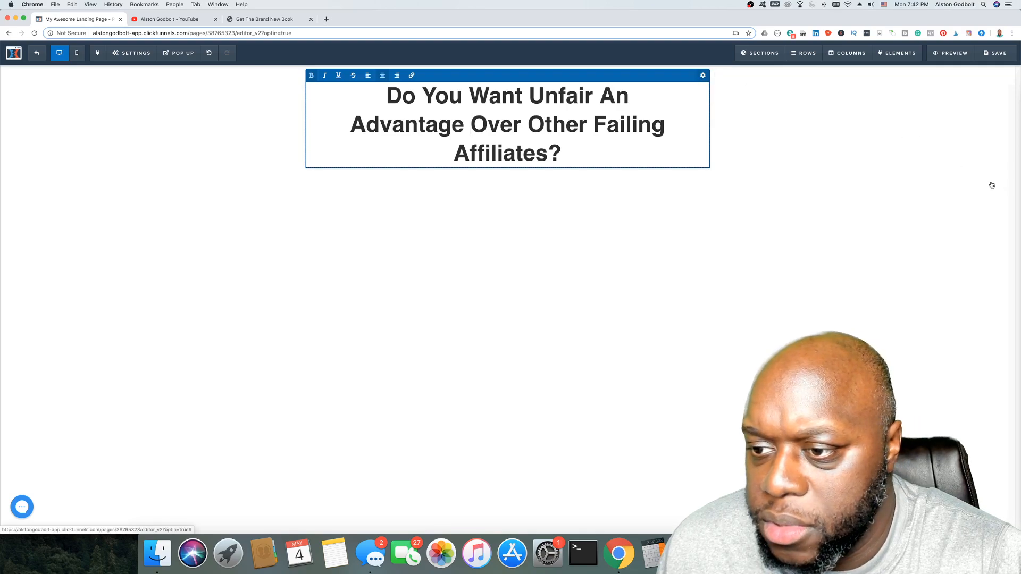
Step: Reduce the headline font size to 52 so it fits on two lines
left_click(703, 76)
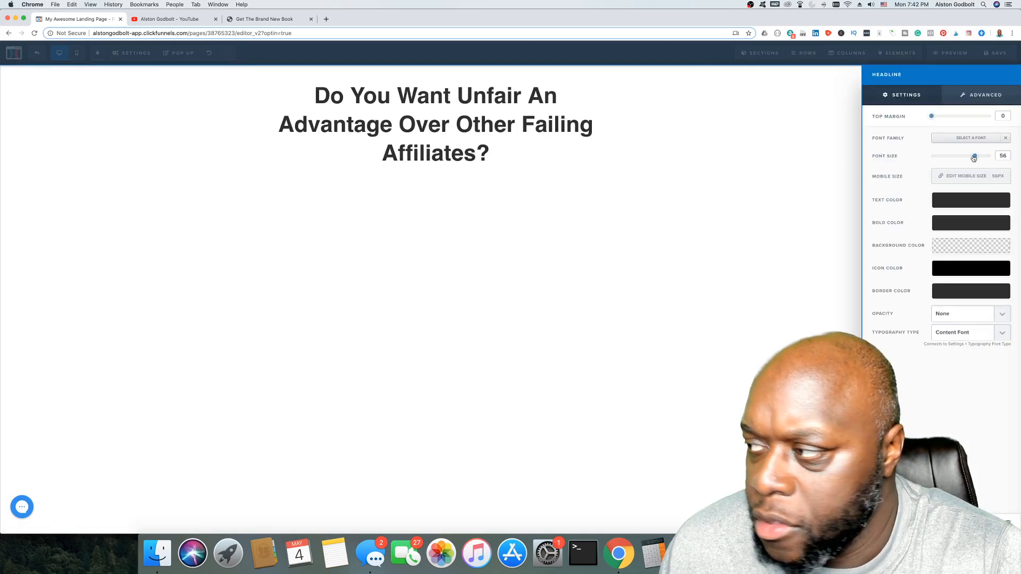
left_click_drag(975, 157, 970, 157)
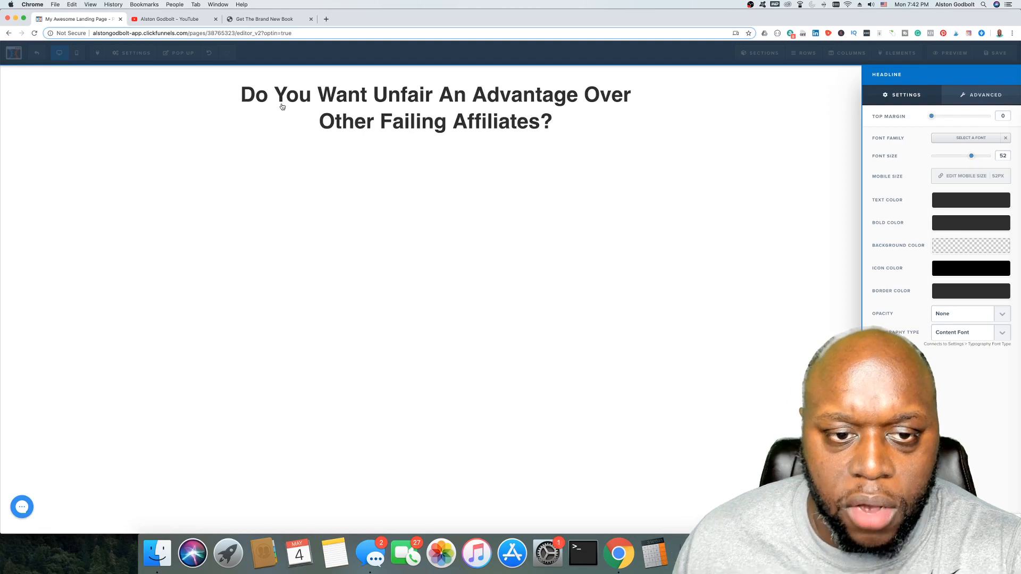
left_click(409, 110)
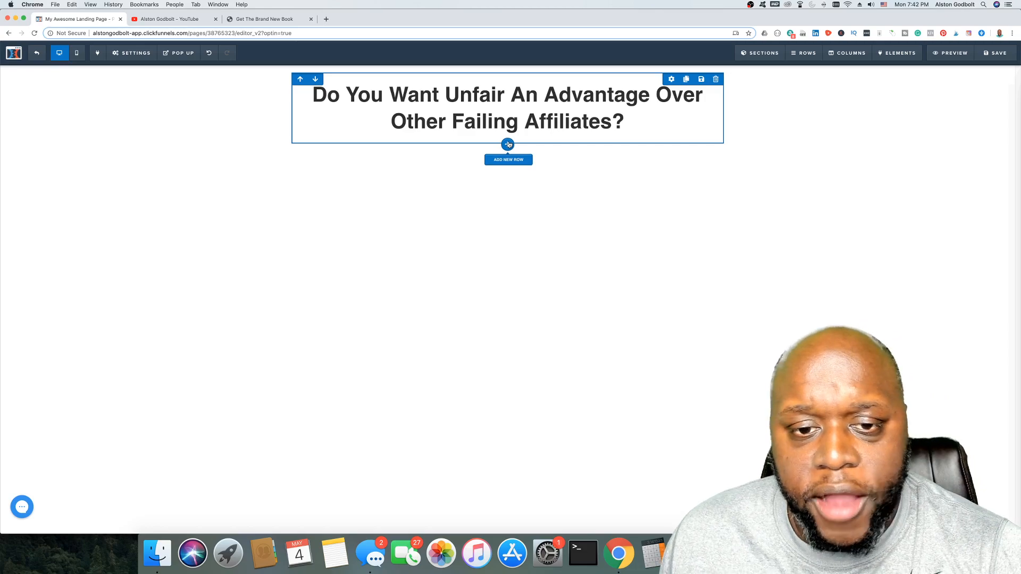
Step: Add a sub-headline element below the main headline, then return to the 'Get The Brand New Book' page
left_click(507, 144)
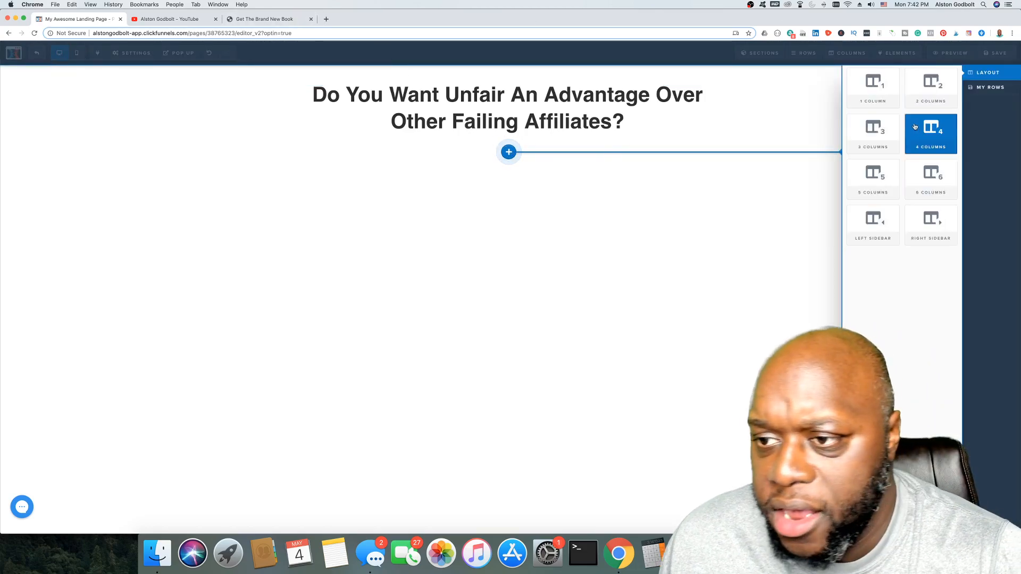
left_click(517, 110)
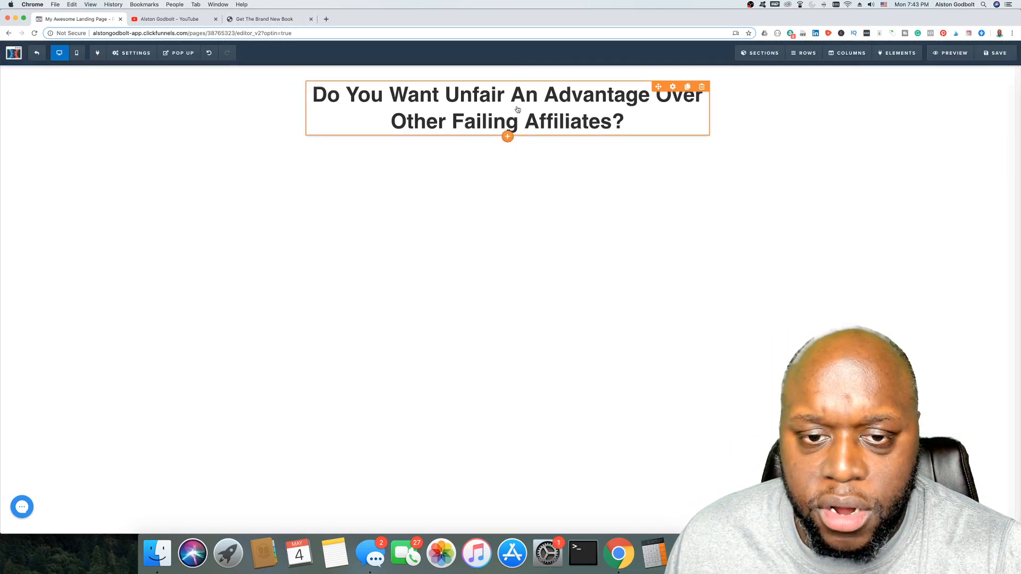
left_click(507, 137)
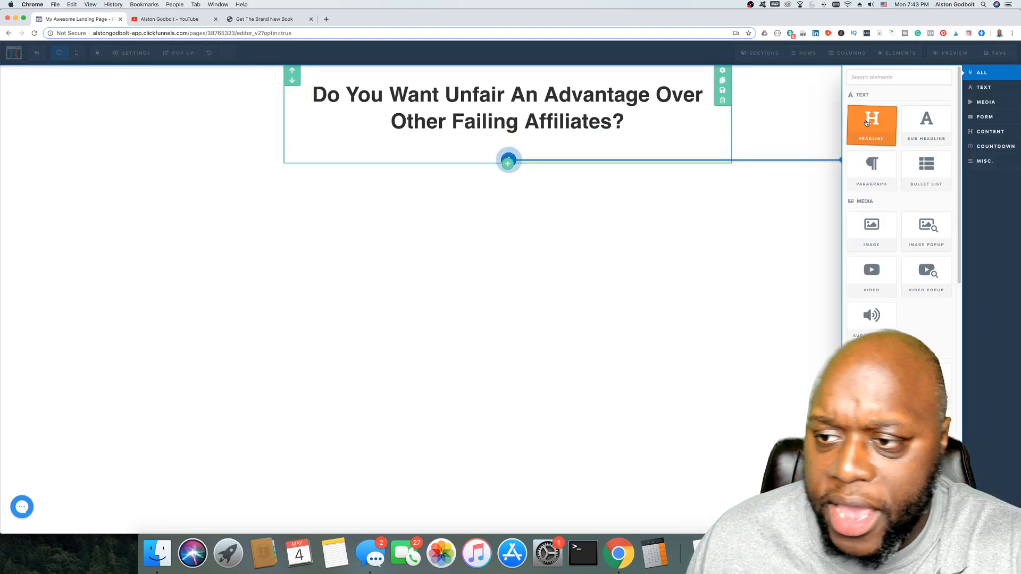
left_click(926, 124)
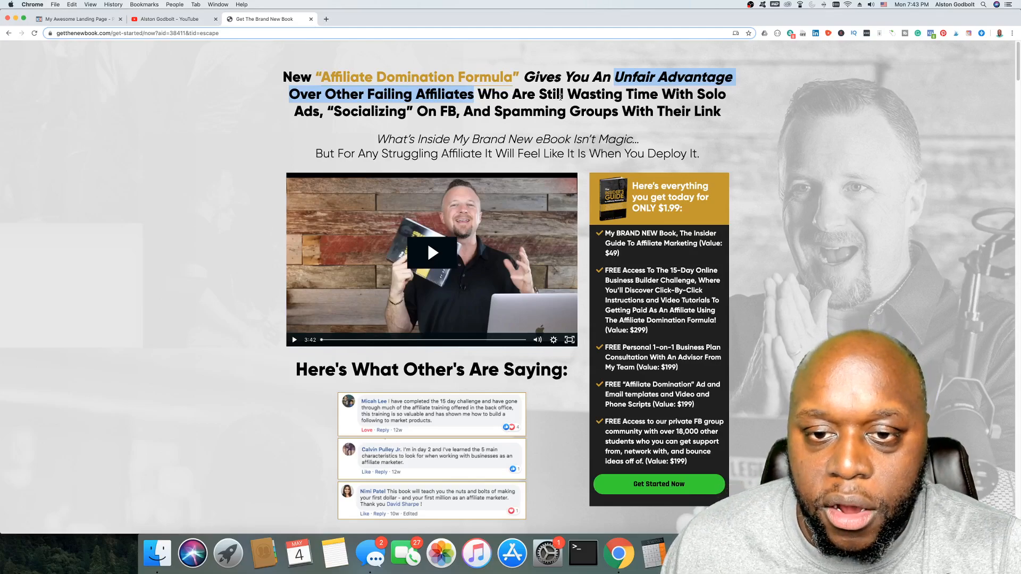
left_click(177, 22)
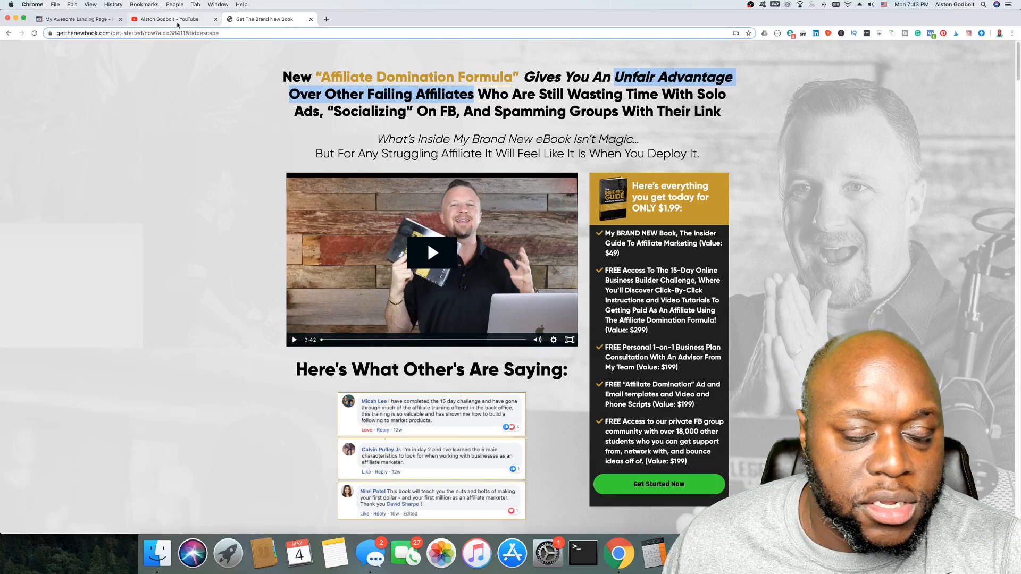
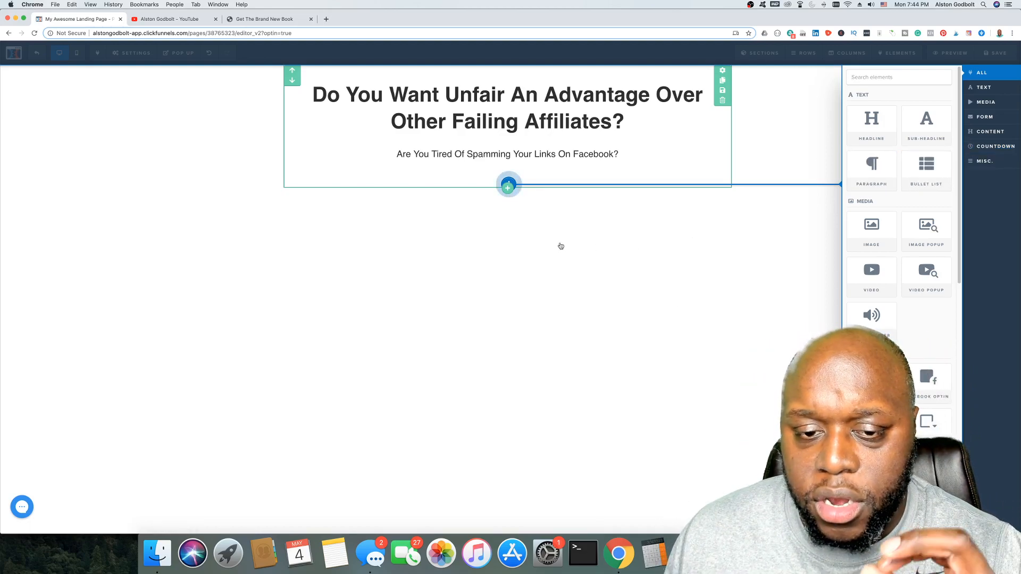
Step: Check the book sales page for reference, then return to the landing page editor
left_click(262, 21)
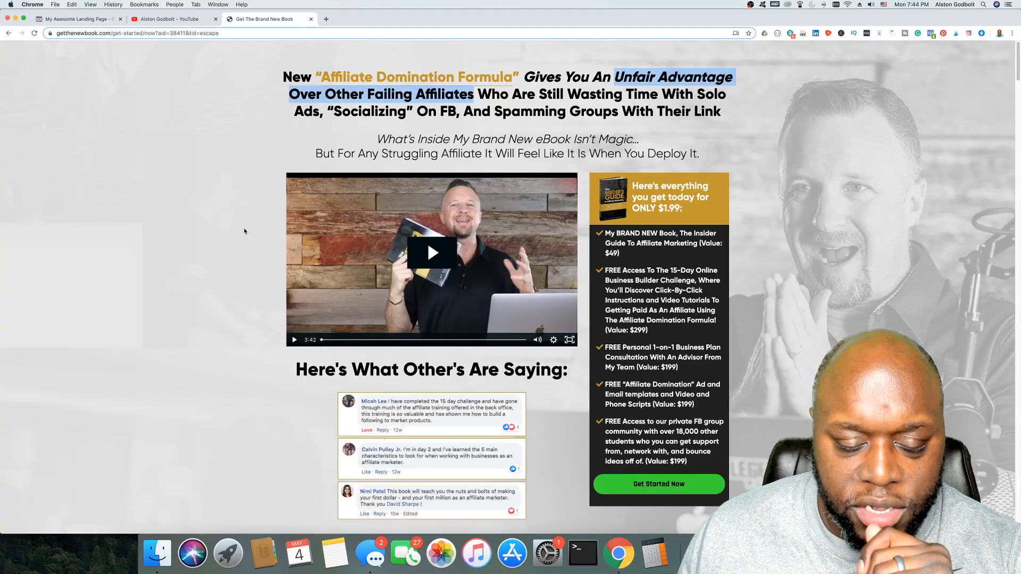
scroll(244, 231, "down", 2)
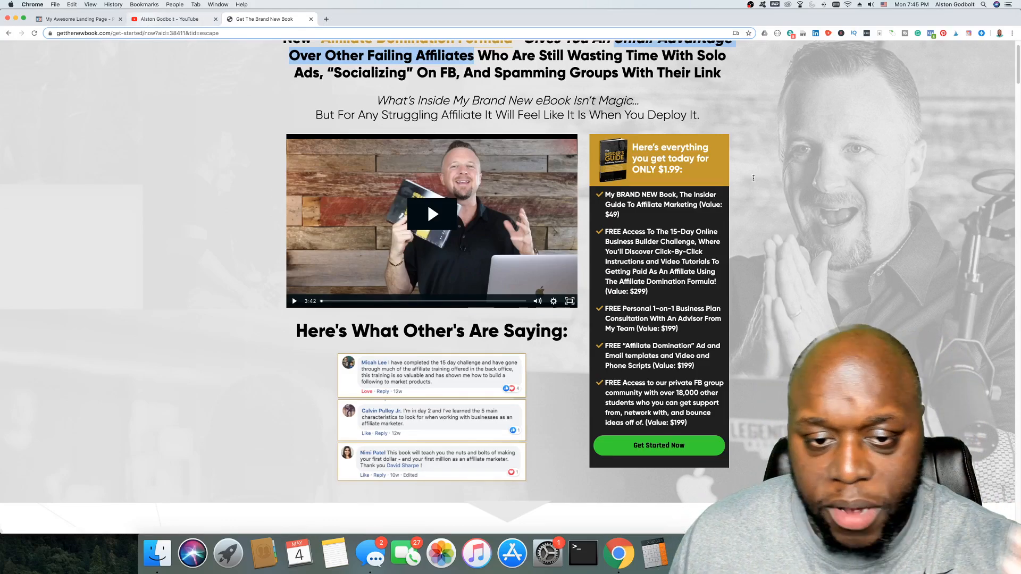
key("ctrl+shift+Tab")
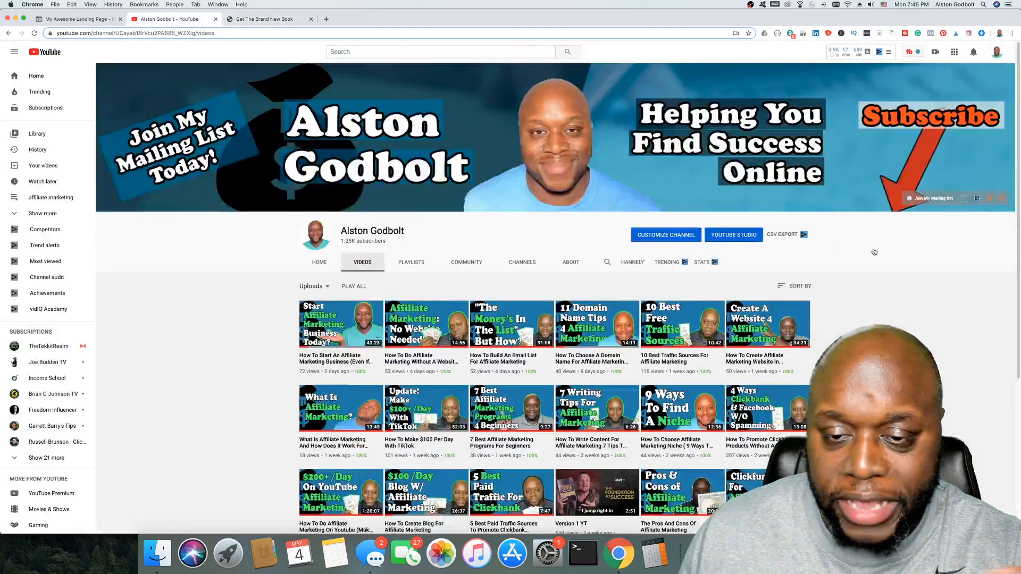
left_click(79, 19)
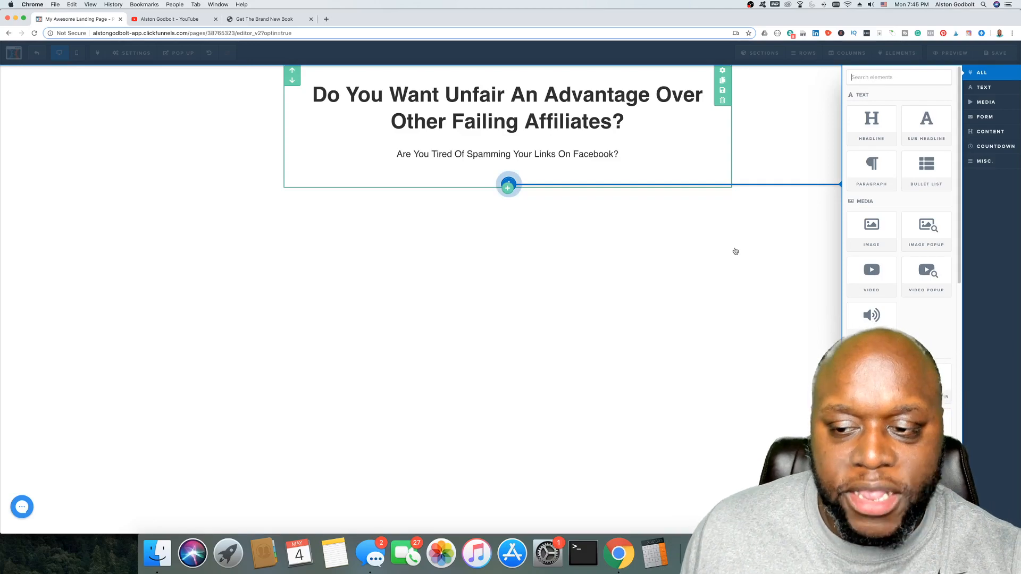
Step: Add a paragraph below the sub-headline reading 'Enter Your Email Address Below To Get Out Of the Rat Race And Finally Start Making Money'
left_click(524, 183)
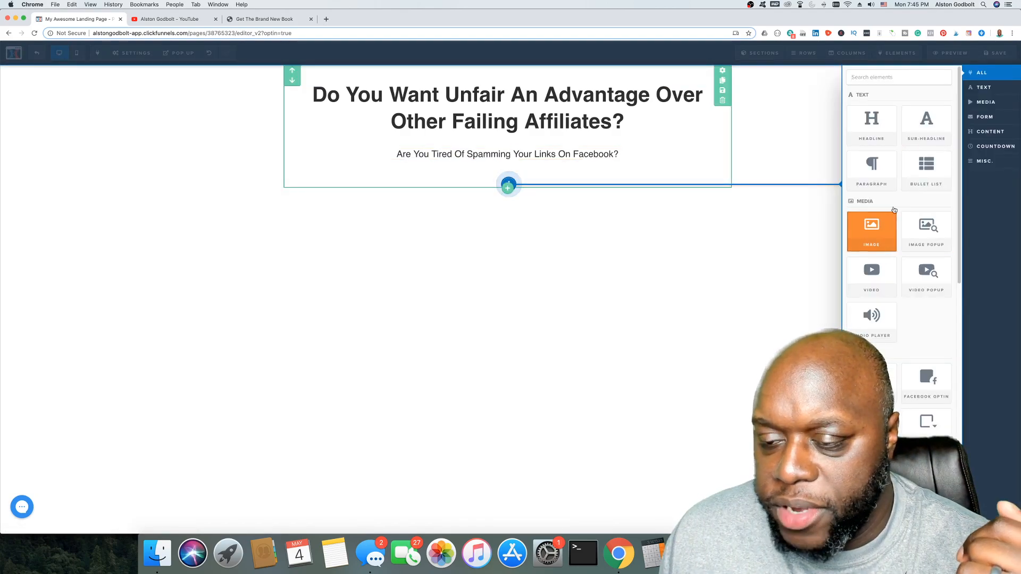
left_click(875, 170)
left_click_drag(771, 183, 773, 182)
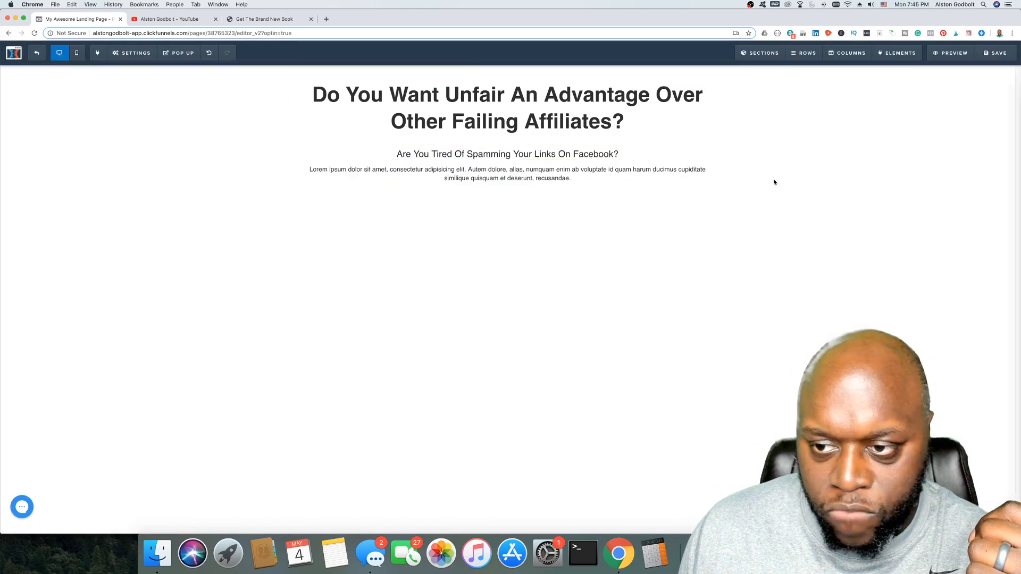
triple_click(542, 179)
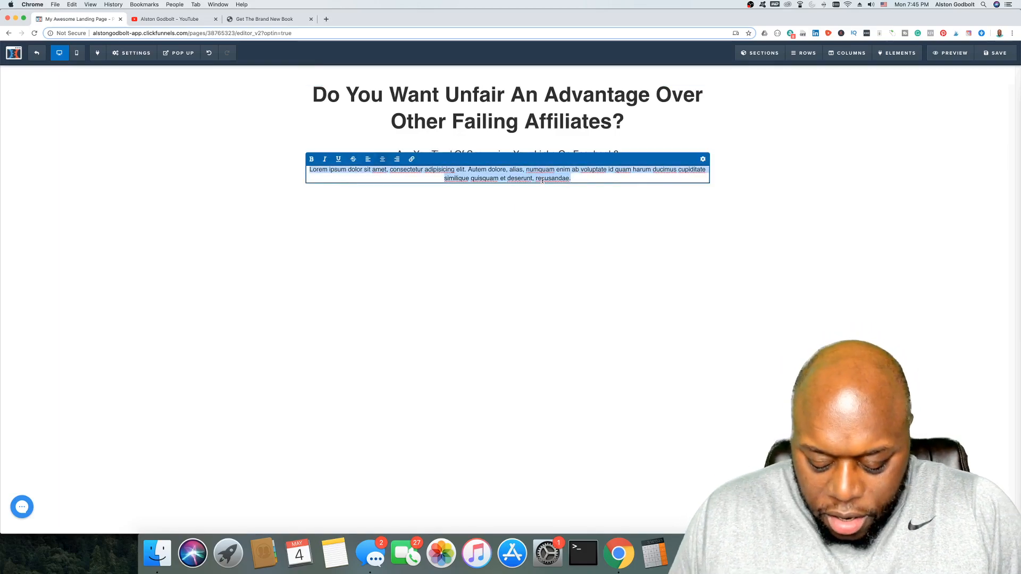
type("Enter Your Email Adrr")
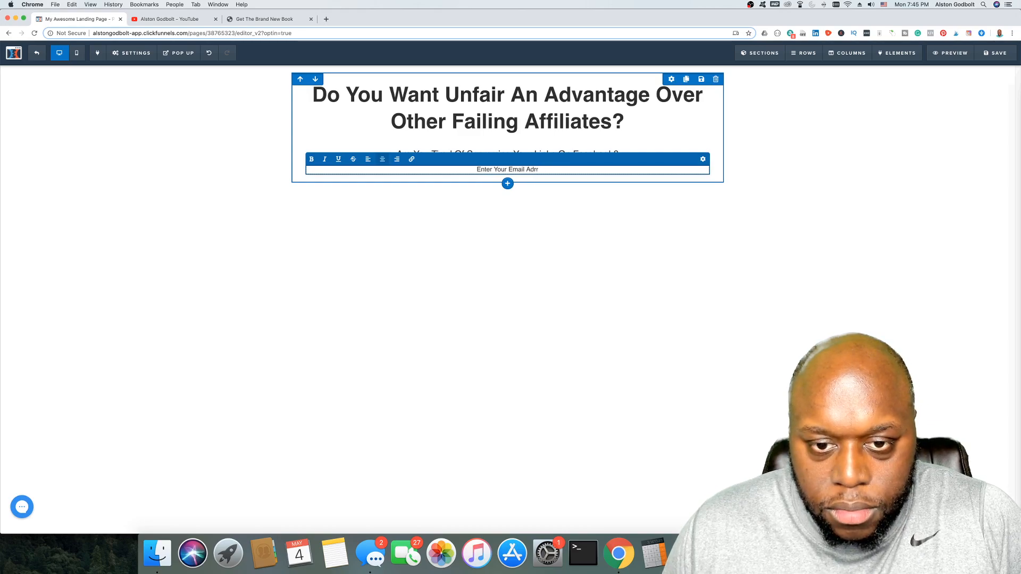
key("BackSpace")
type("ess Be")
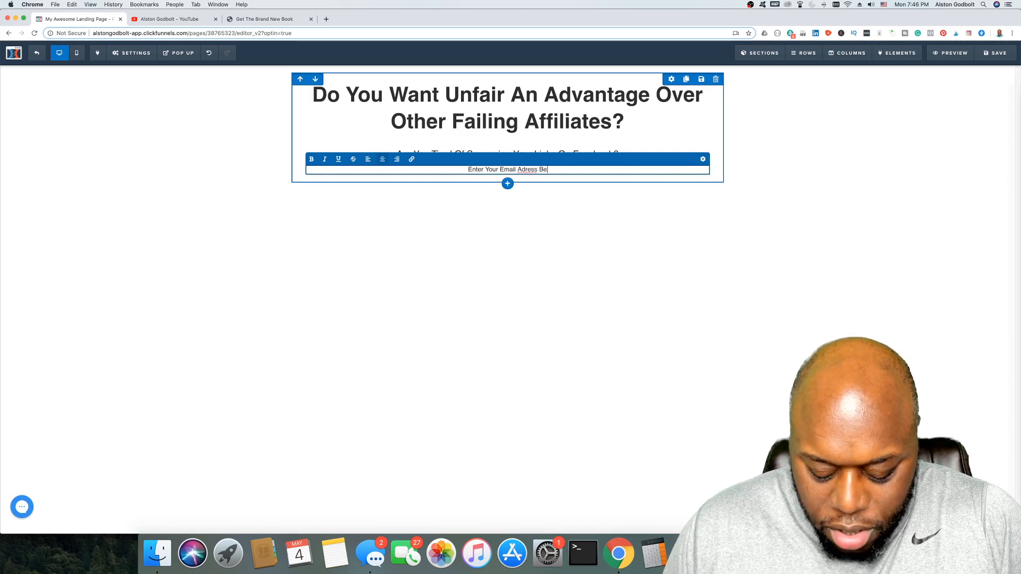
type("low To ")
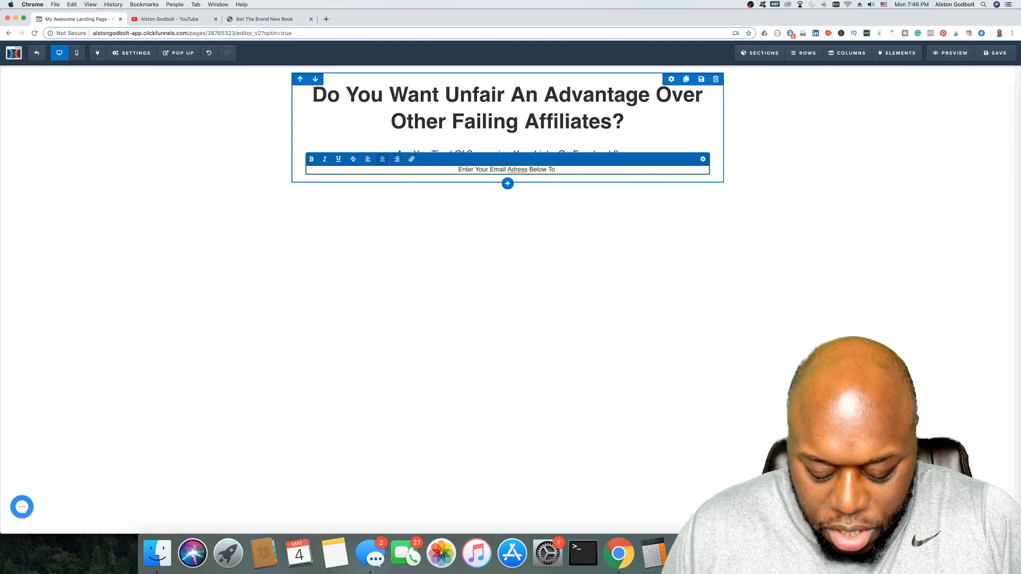
type("Get Out Of the")
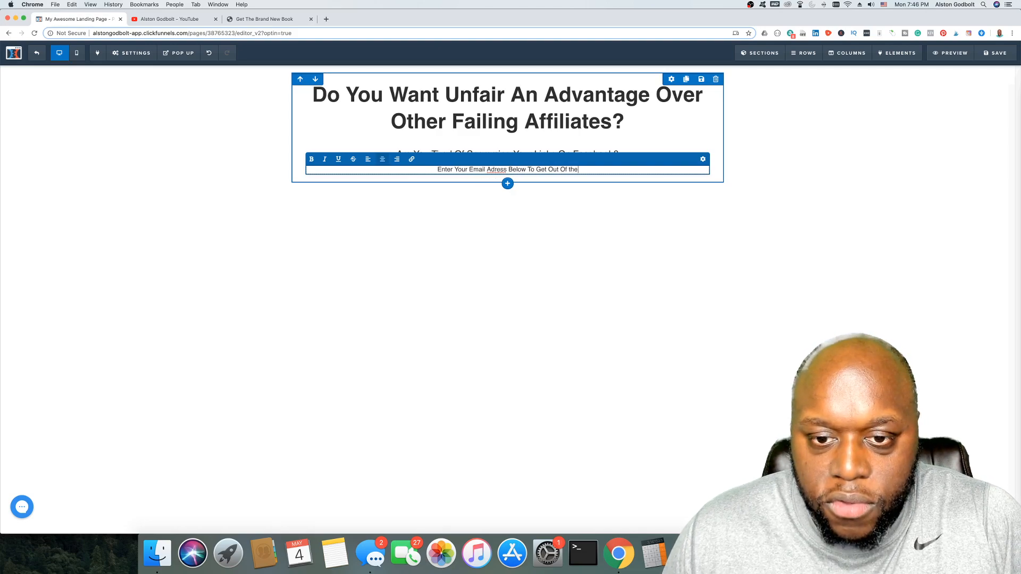
type(" Rat Rac")
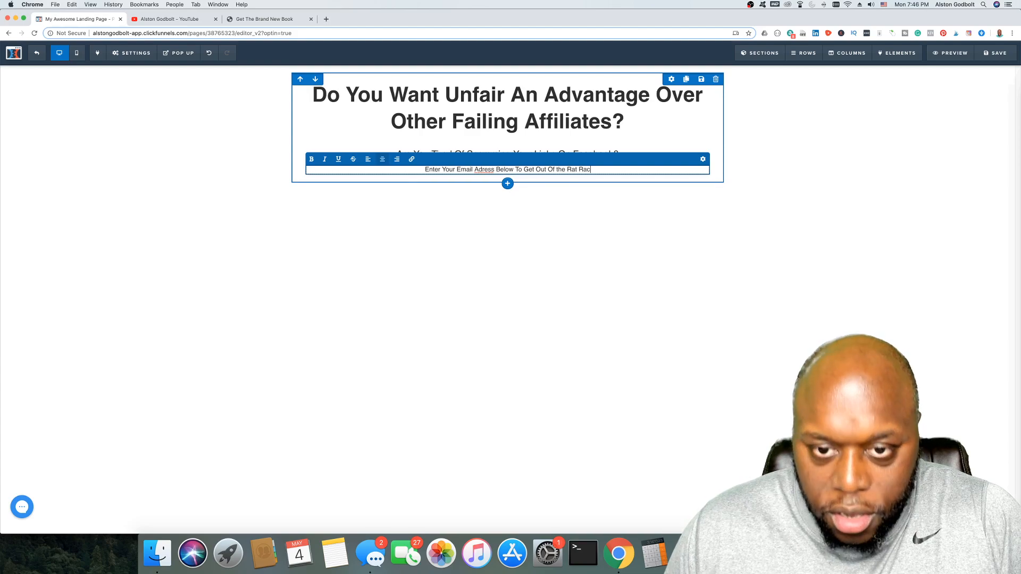
type("e And Fin")
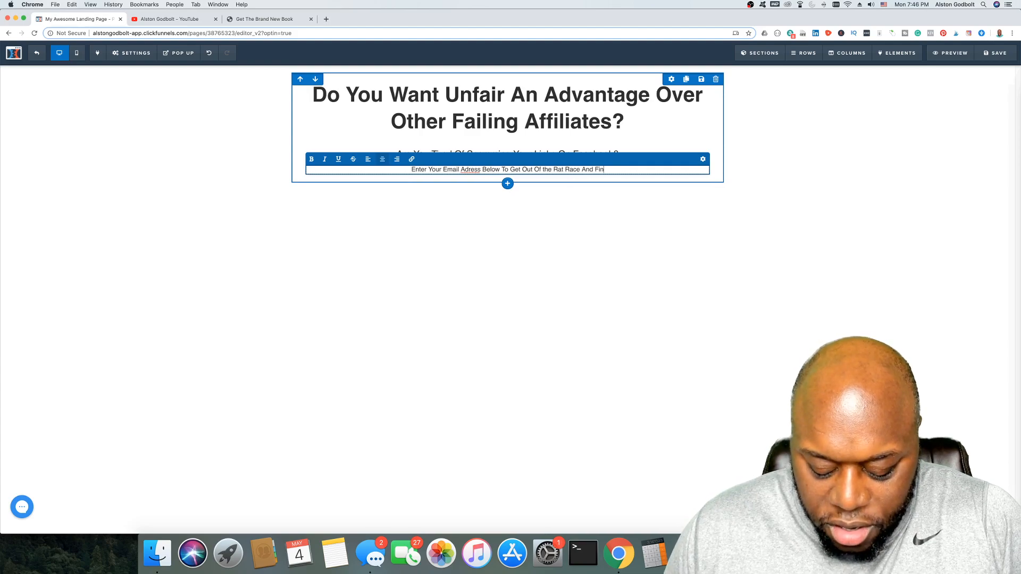
type("ally Start")
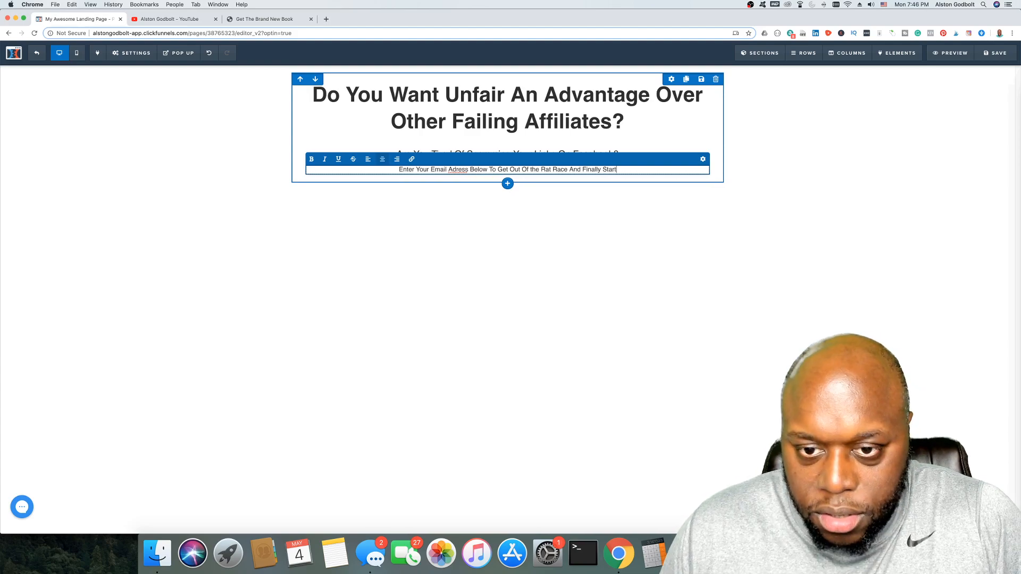
type(" Making ")
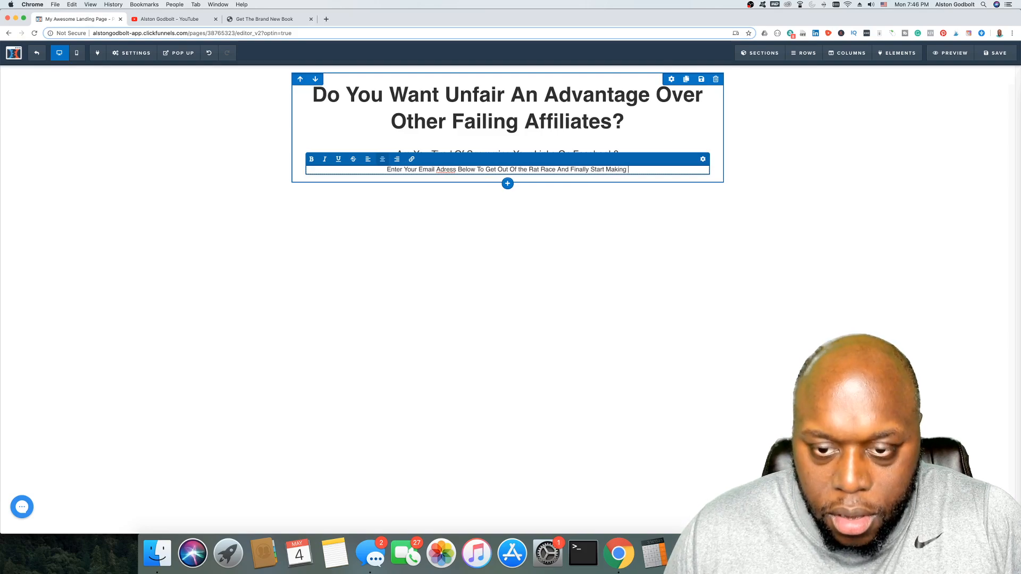
type("Money")
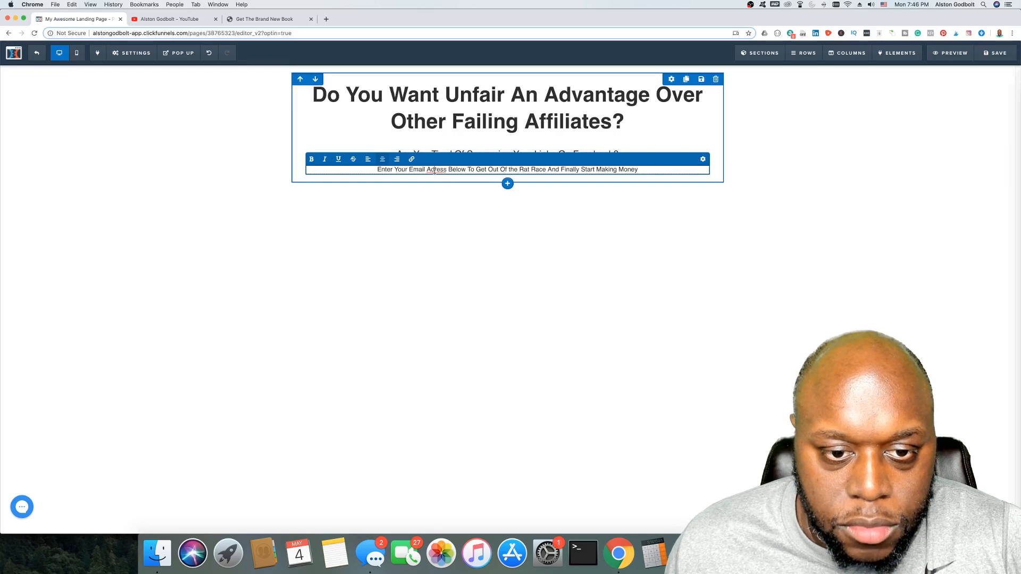
type("d")
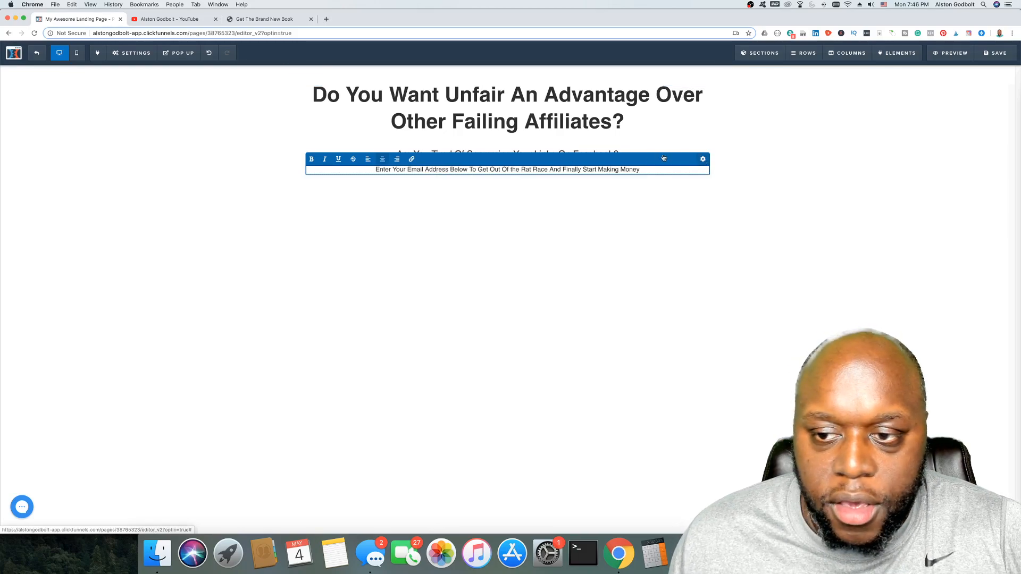
Step: Set the email call-to-action paragraph's font size to 24 and top margin to 25
left_click(702, 159)
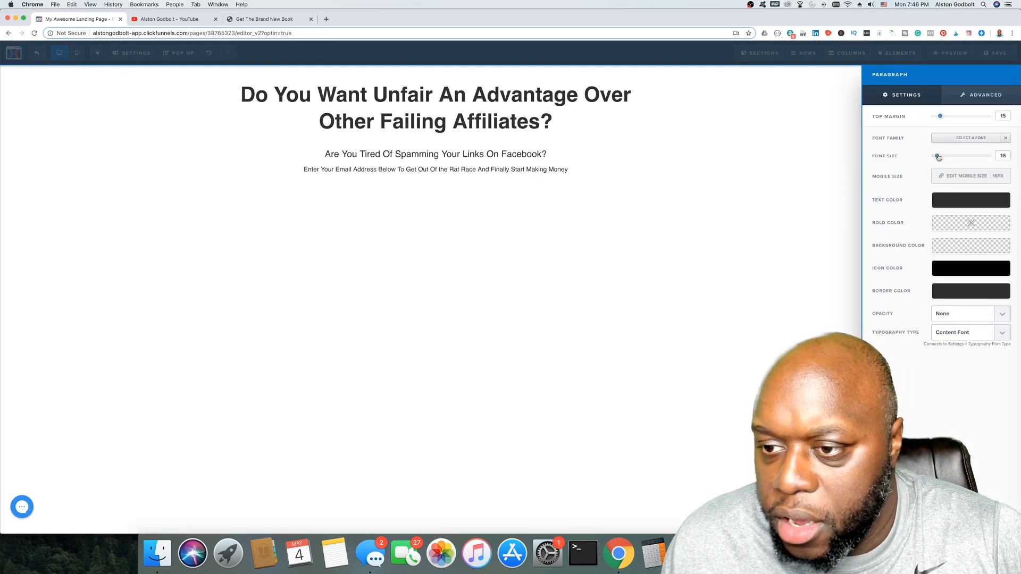
left_click_drag(940, 157, 946, 158)
left_click(510, 157)
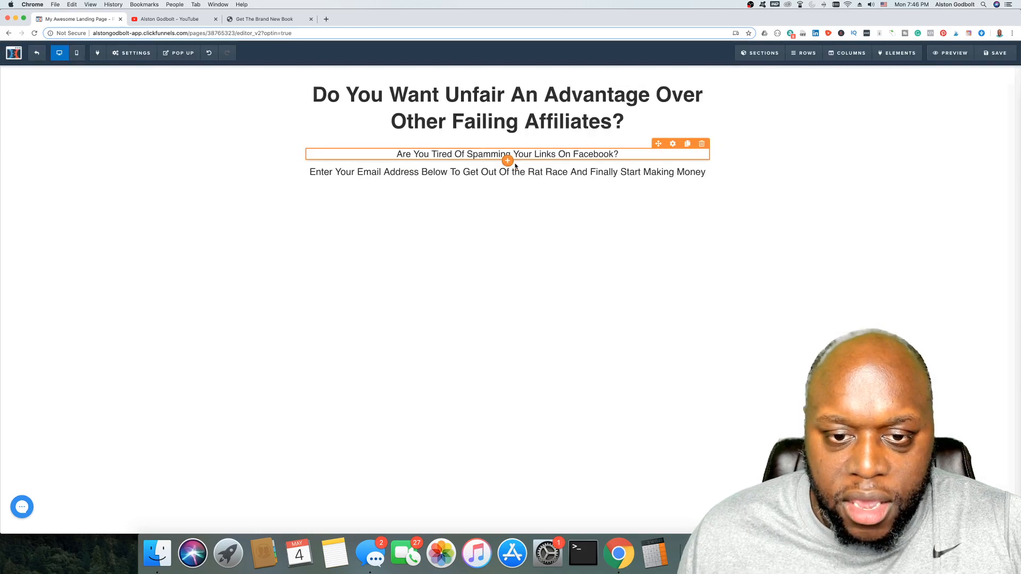
left_click(505, 172)
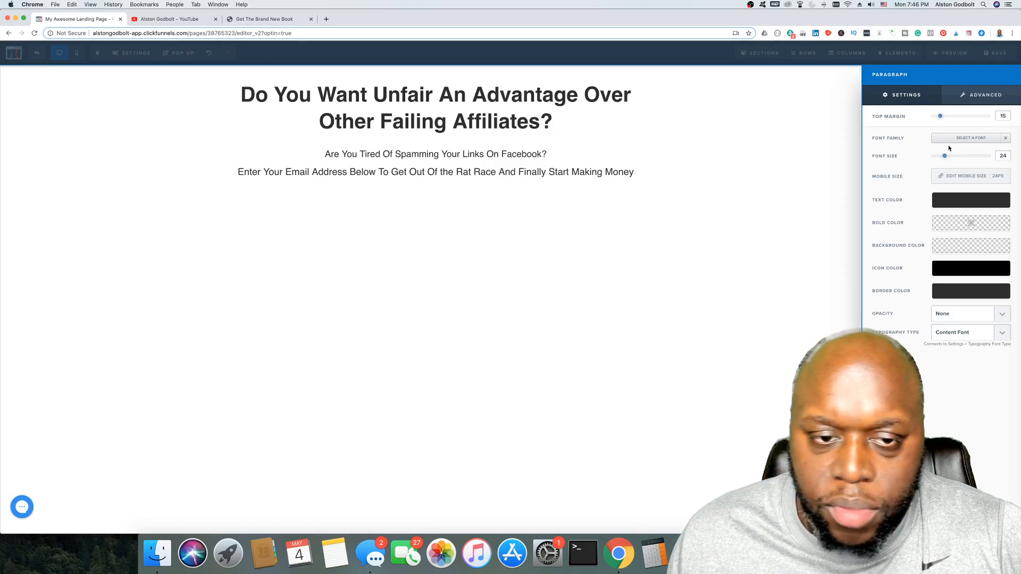
left_click_drag(946, 158, 946, 158)
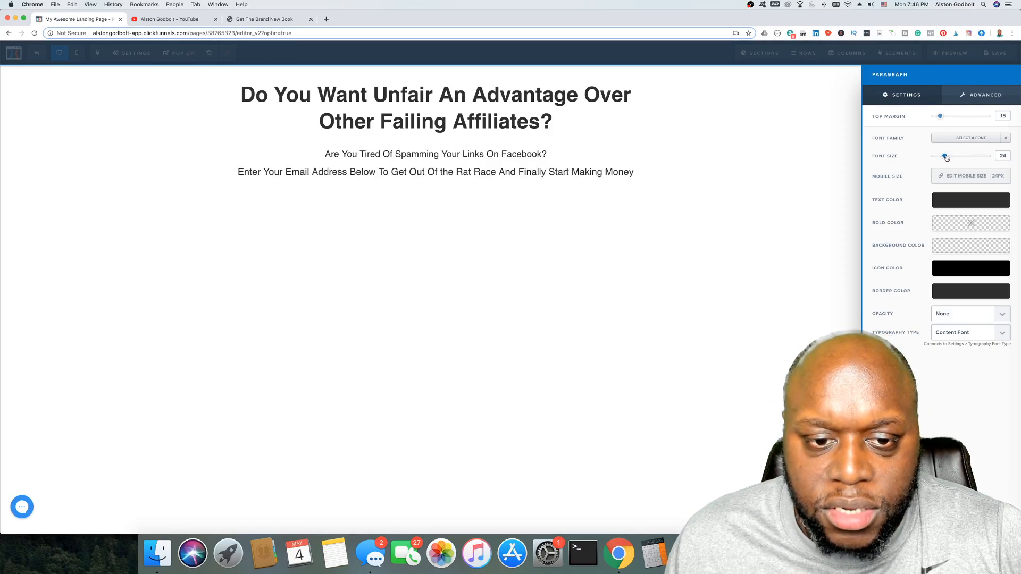
left_click_drag(946, 119, 948, 119)
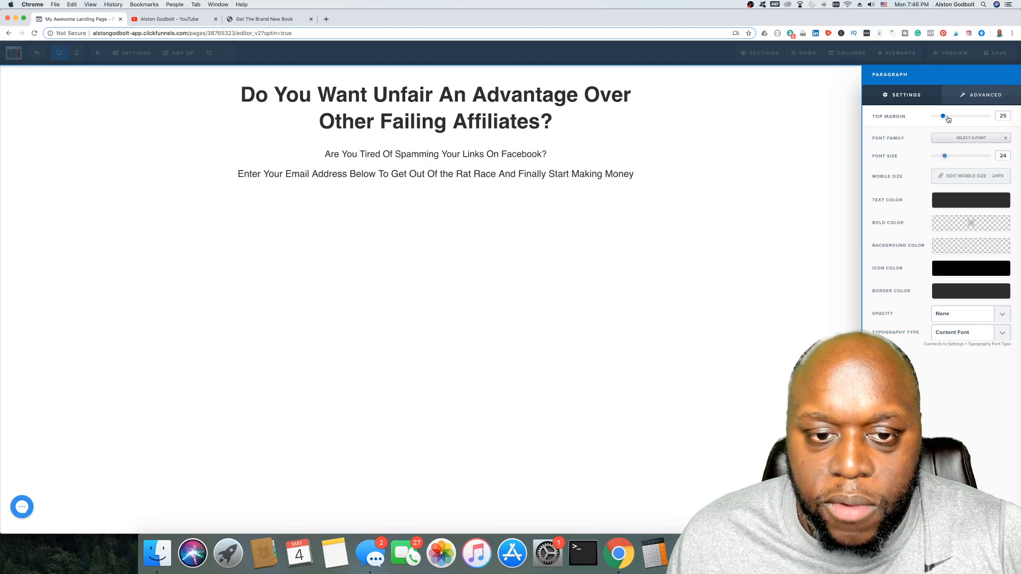
left_click(516, 176)
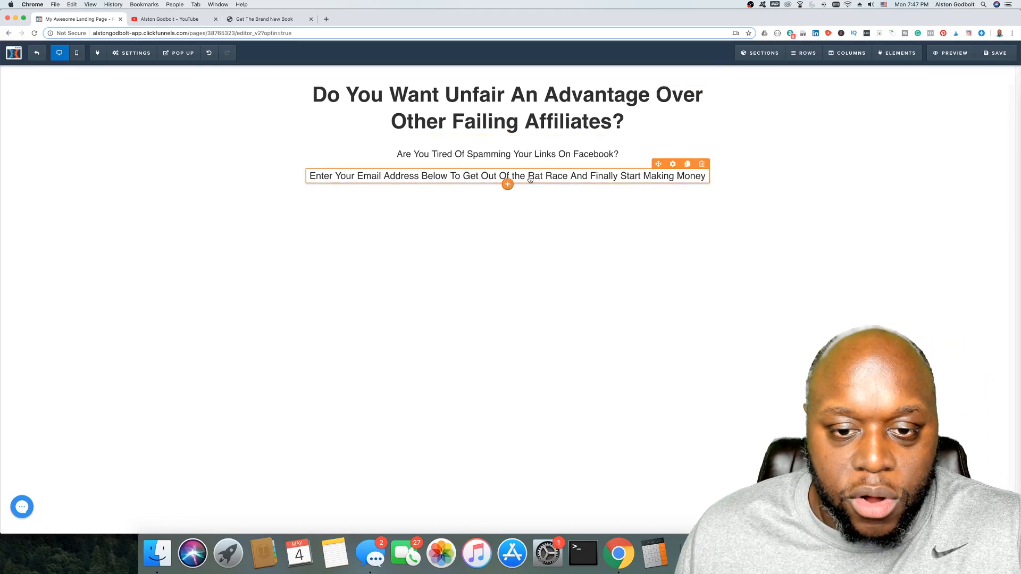
Step: Add an input field under the paragraph with its input type set to Email Address
left_click(508, 184)
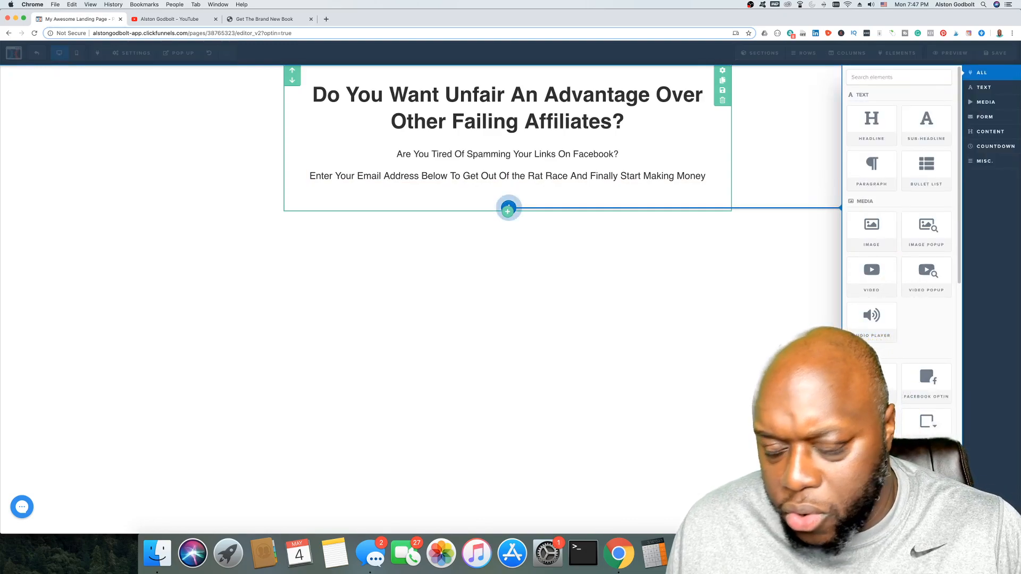
left_click(881, 427)
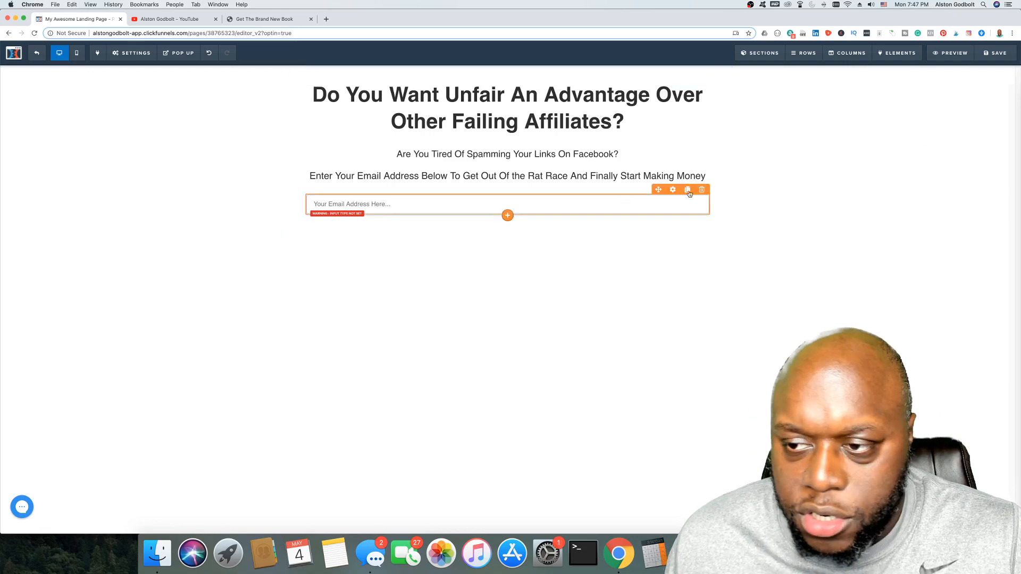
left_click(511, 209)
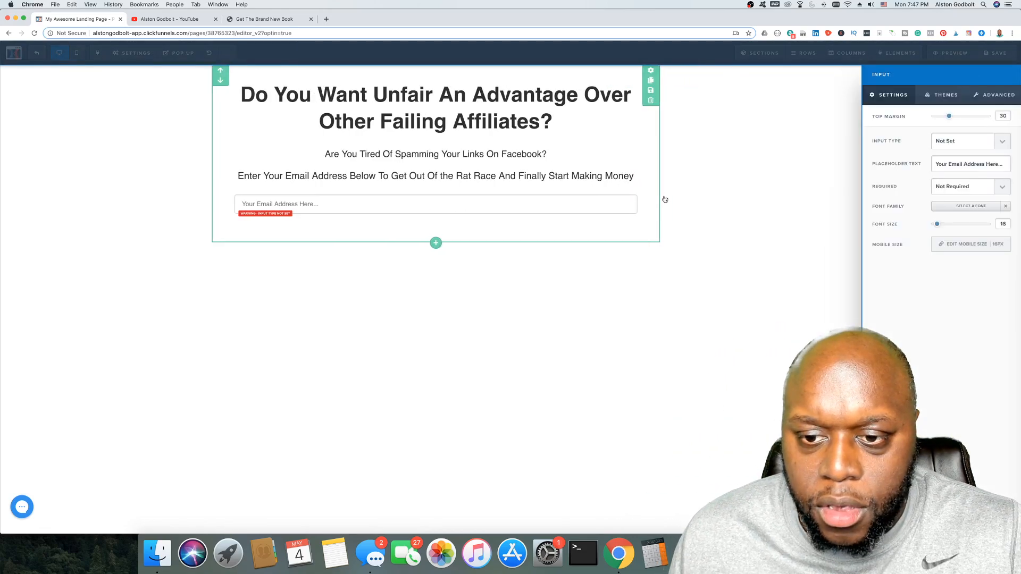
left_click(1000, 144)
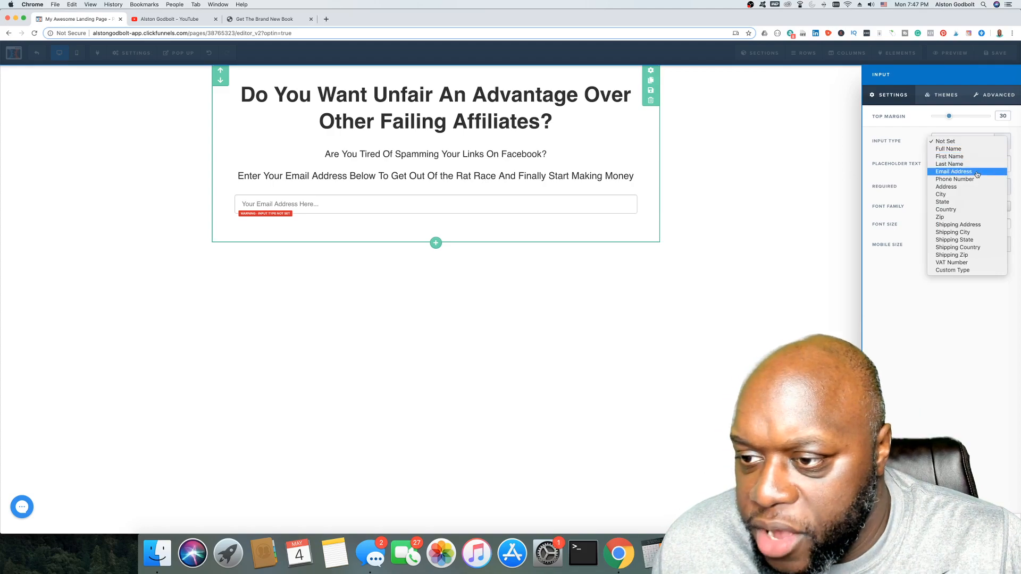
left_click(956, 172)
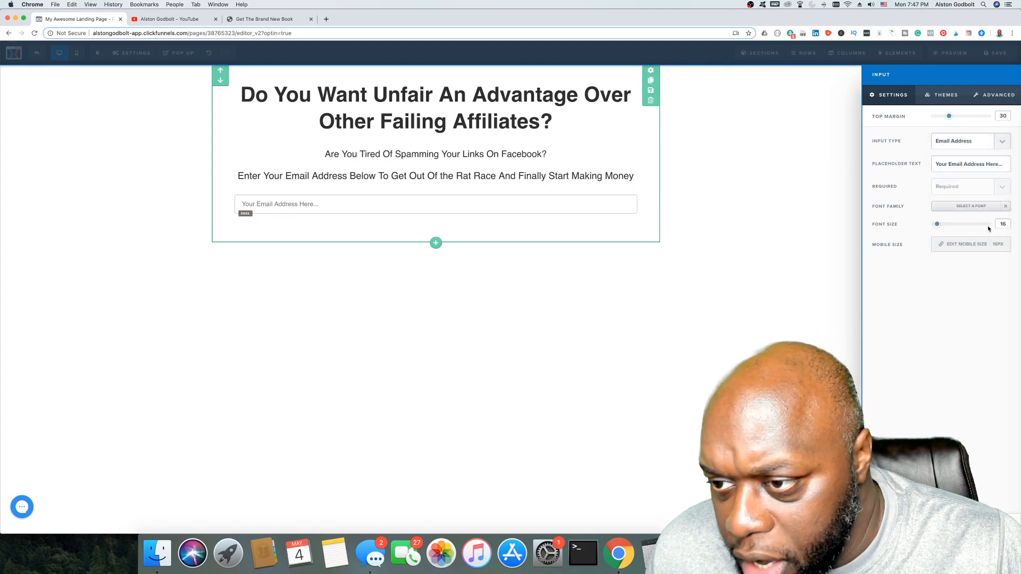
left_click(542, 216)
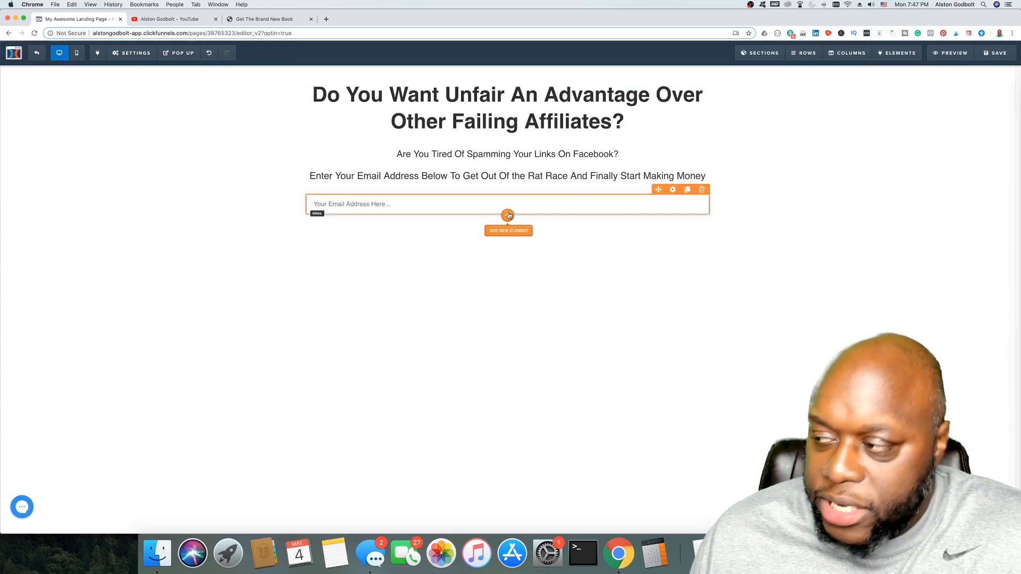
Step: Start adding a button element below the email field
left_click(508, 215)
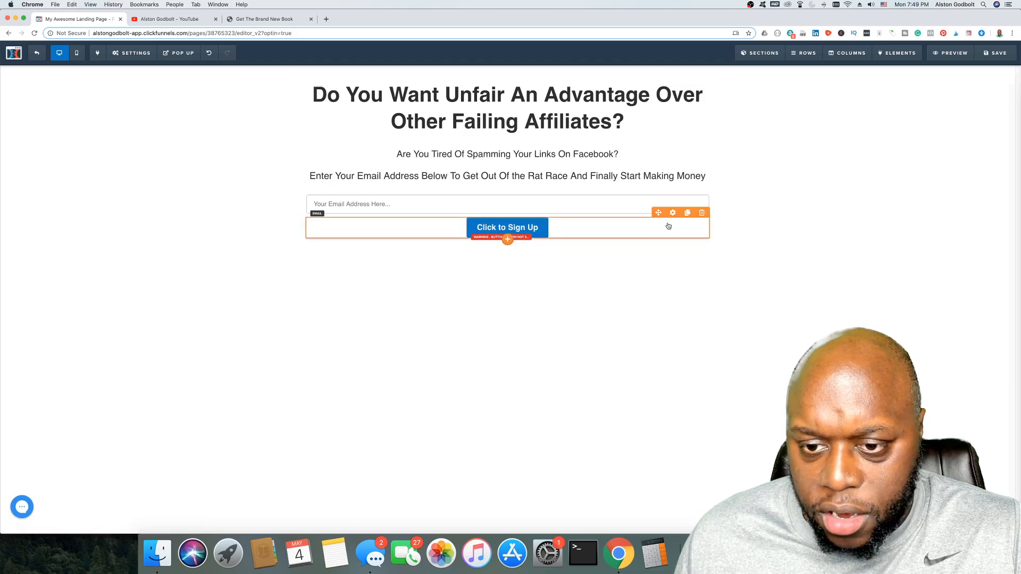
Step: Label the button 'Escape The Rat Race' with a font size of 32
left_click(673, 213)
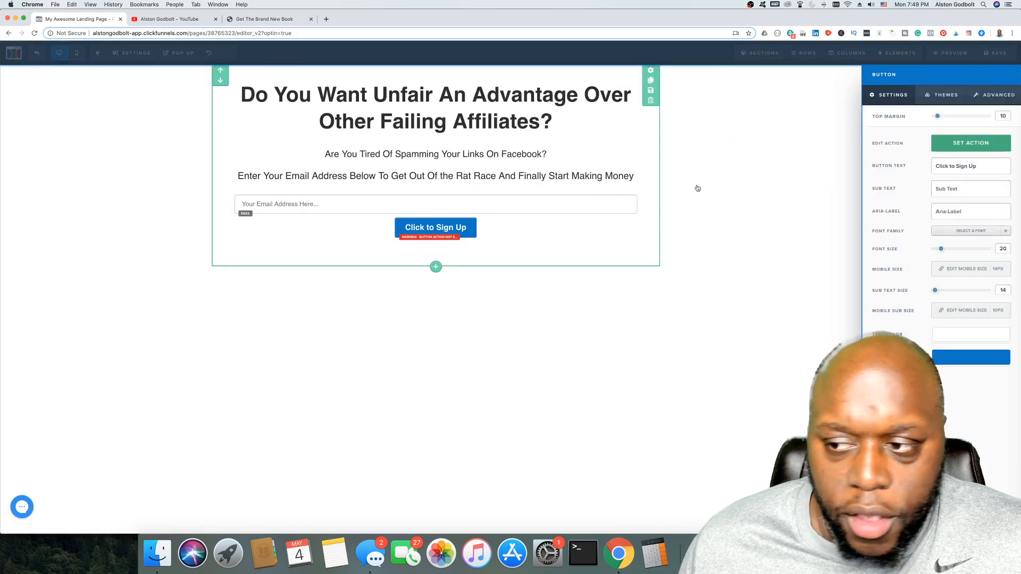
triple_click(971, 165)
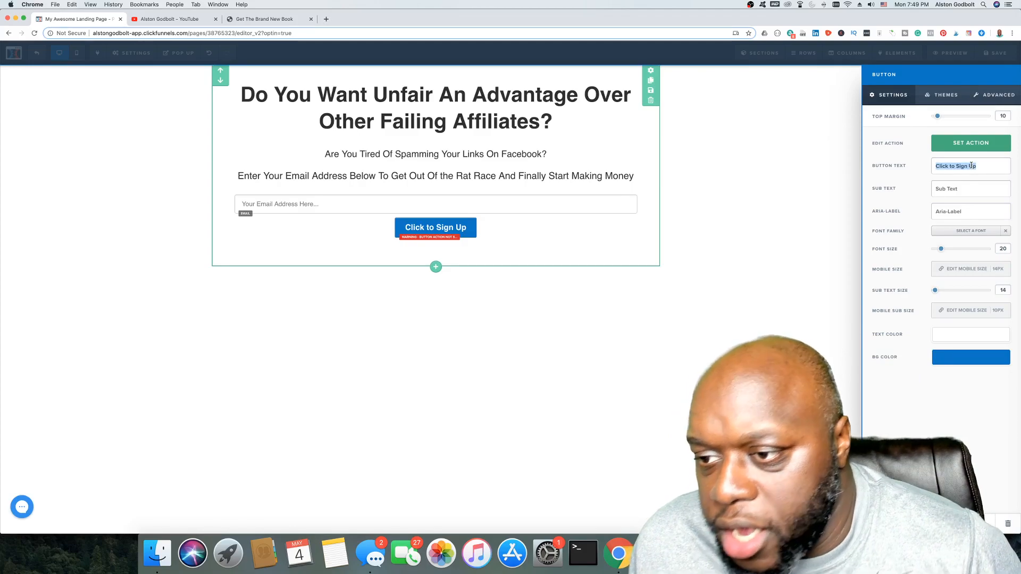
type("E")
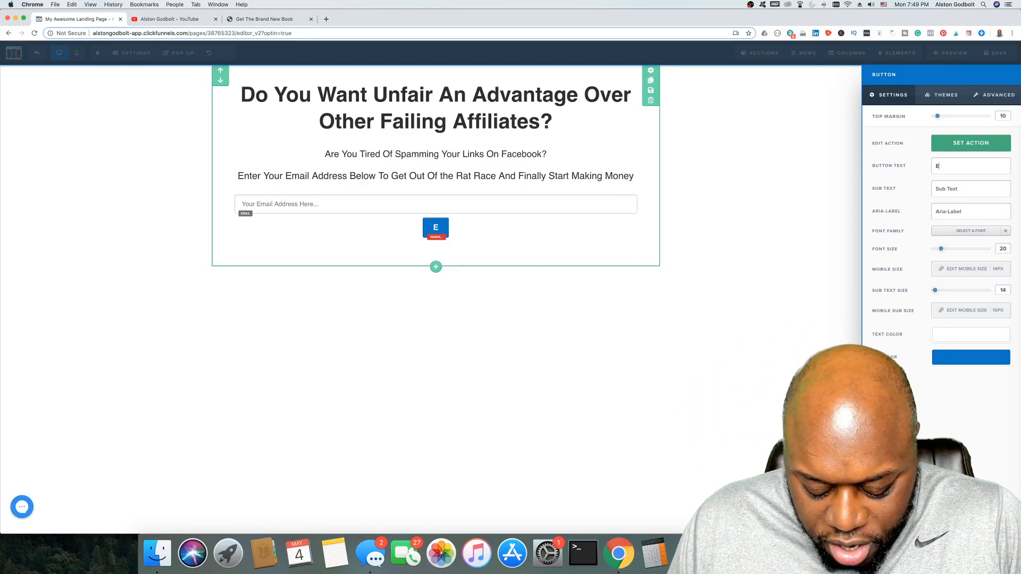
type("scape The Rate")
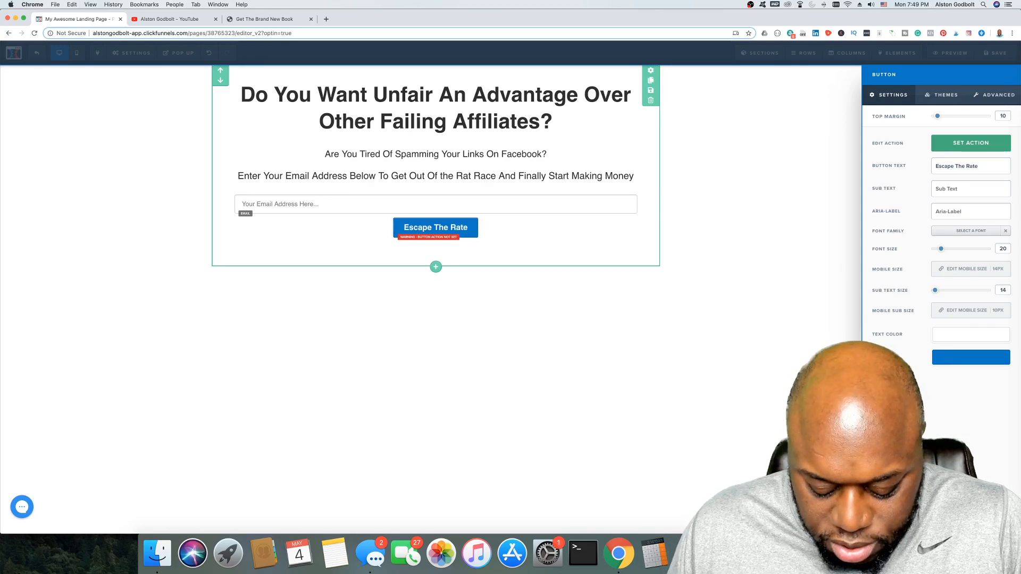
key("BackSpace")
type("Race")
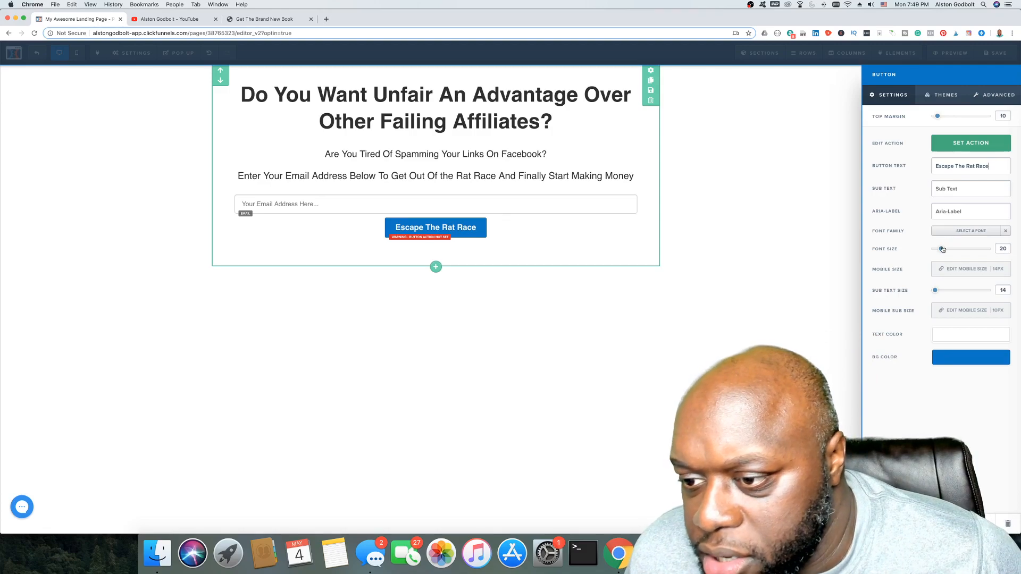
left_click_drag(942, 250, 953, 249)
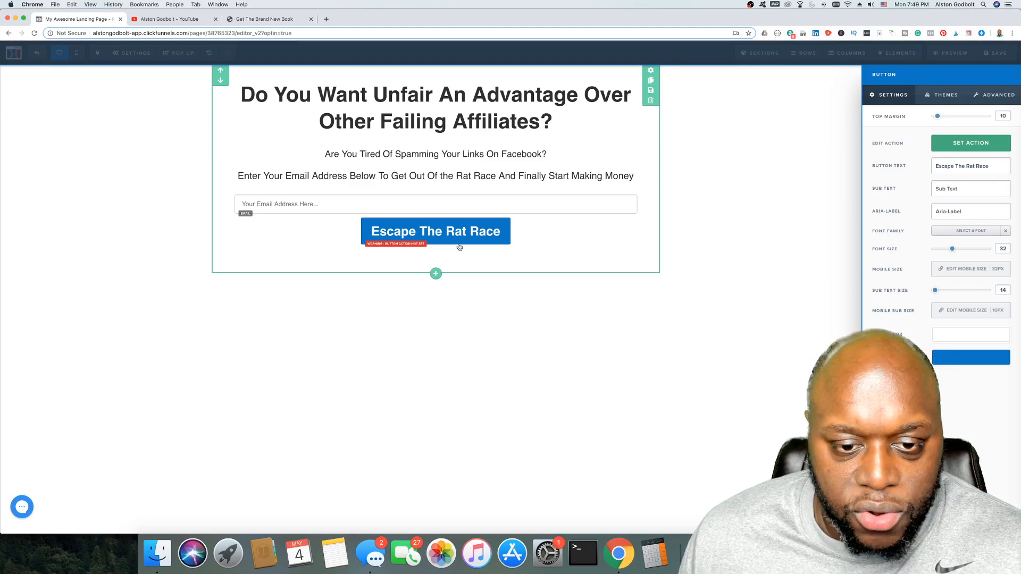
Step: Compare the button against the reference sales page, then close the button settings
left_click(271, 19)
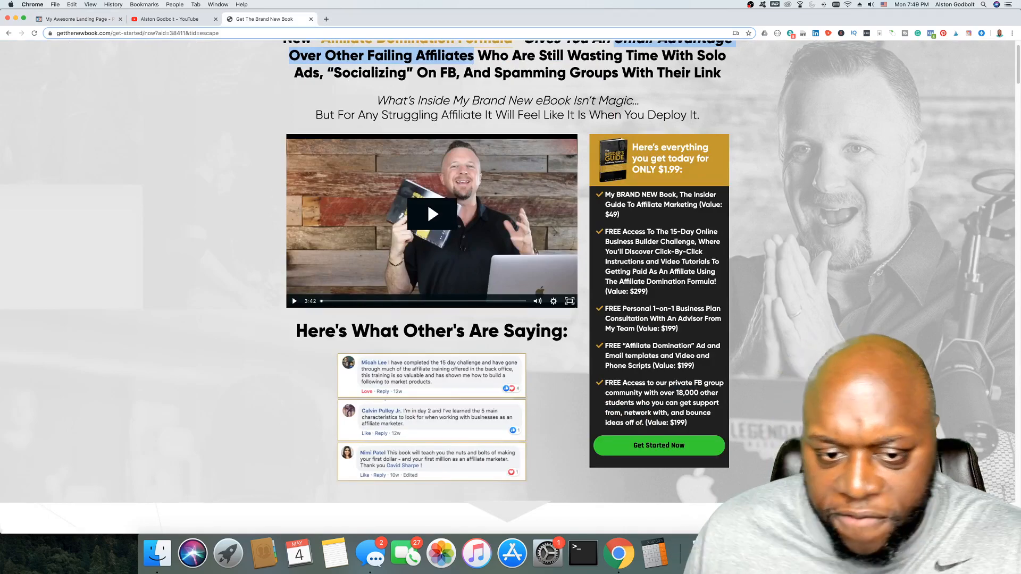
scroll(797, 421, "down", 1)
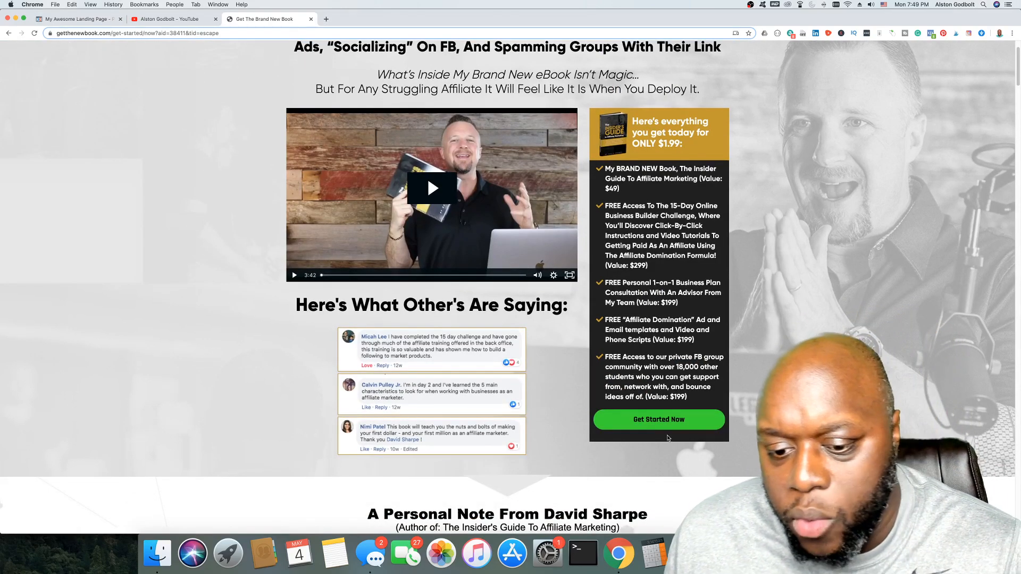
left_click(80, 19)
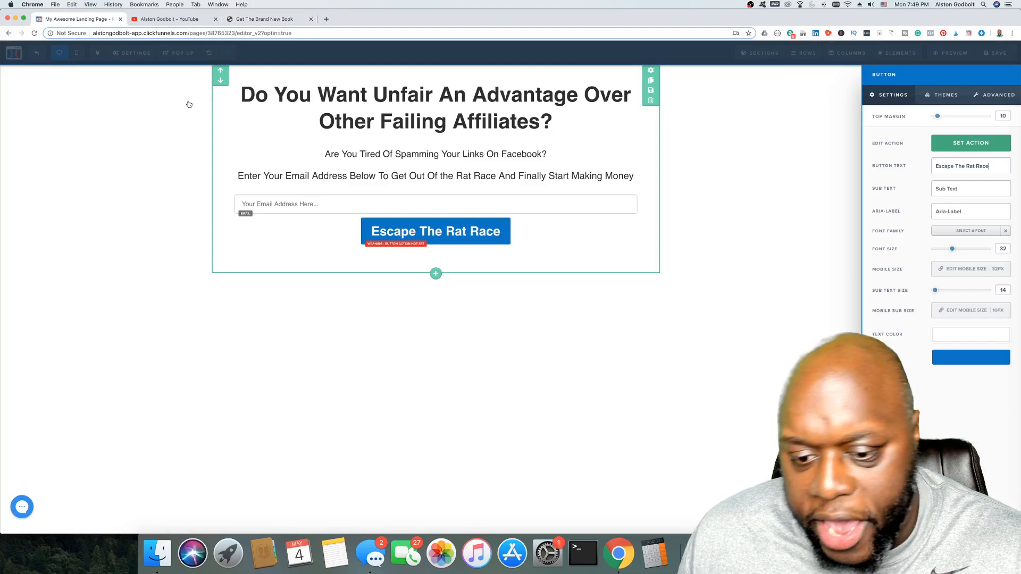
left_click(439, 236)
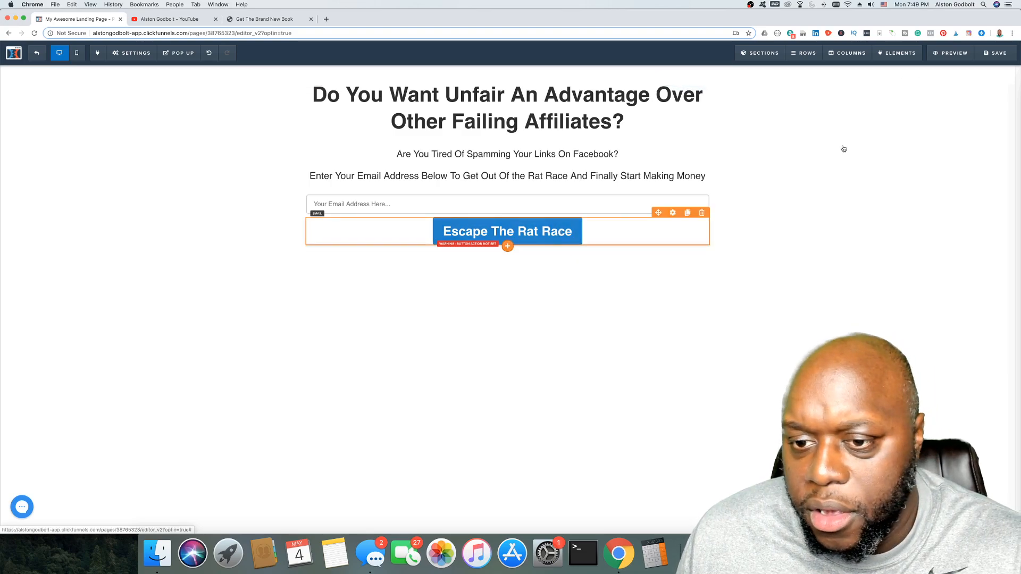
Step: Change the button label to 'Get Started Now!'
left_click(673, 213)
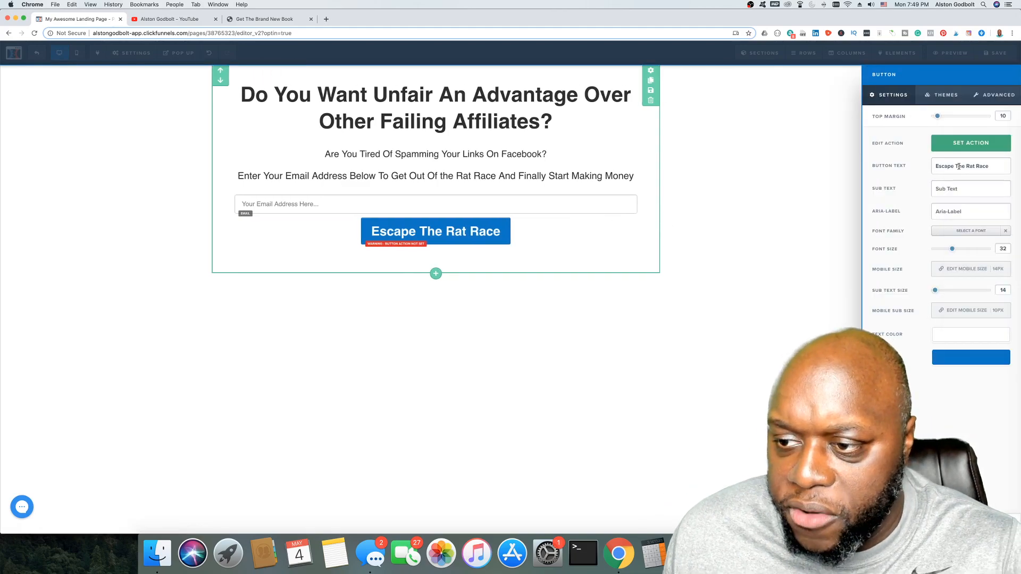
triple_click(956, 167)
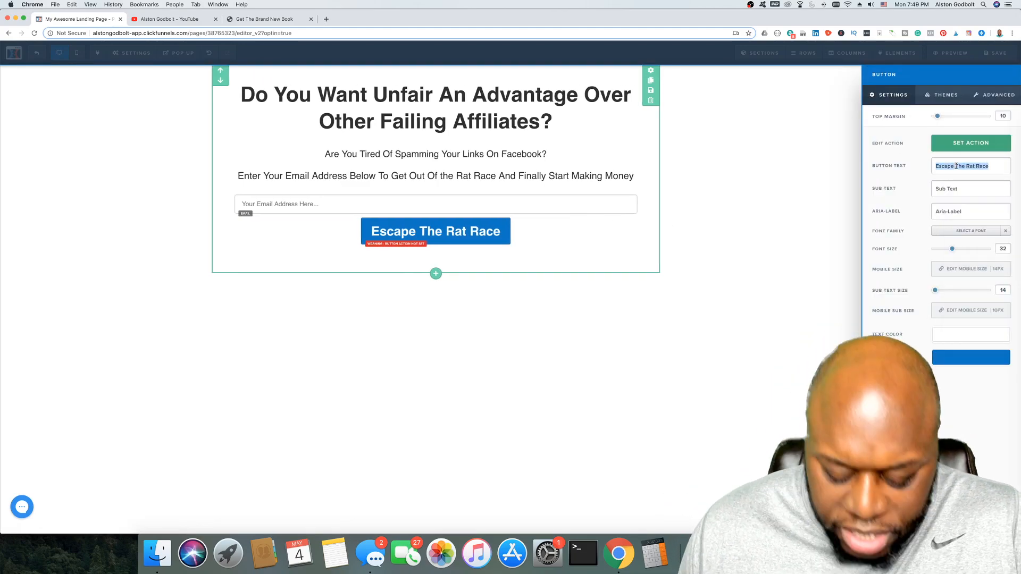
type("Get")
key("BackSpace")
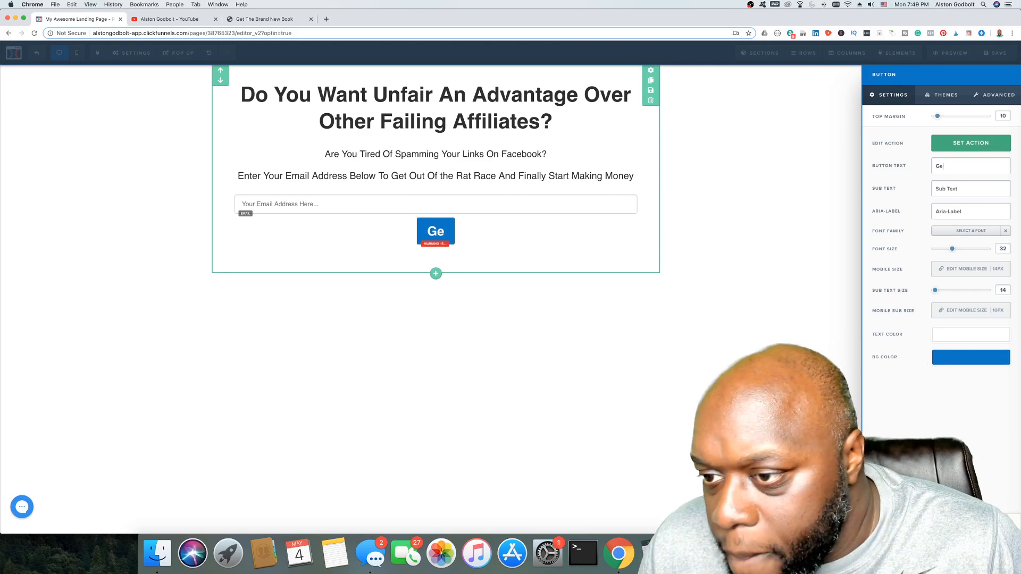
type("t ")
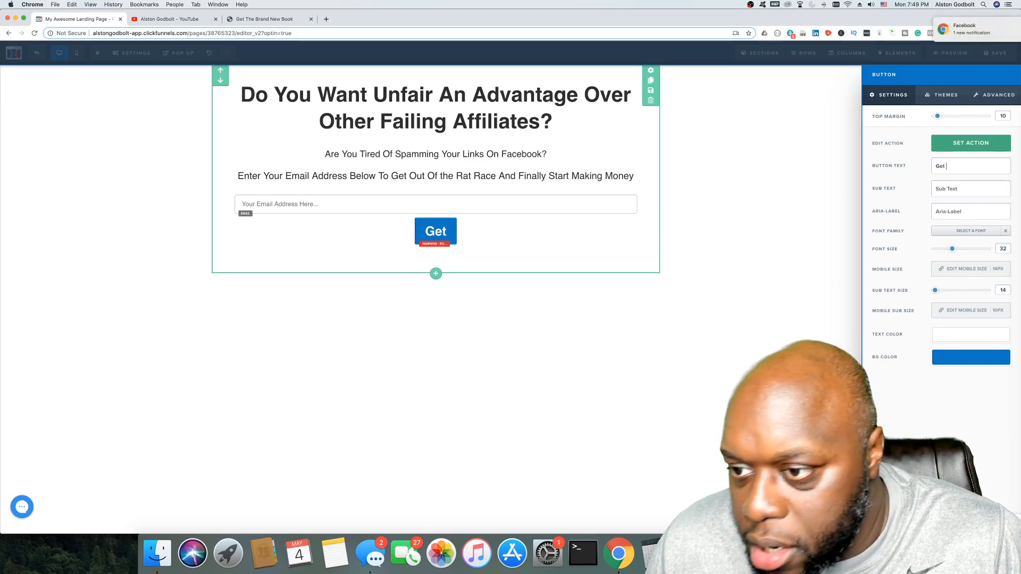
type("Star")
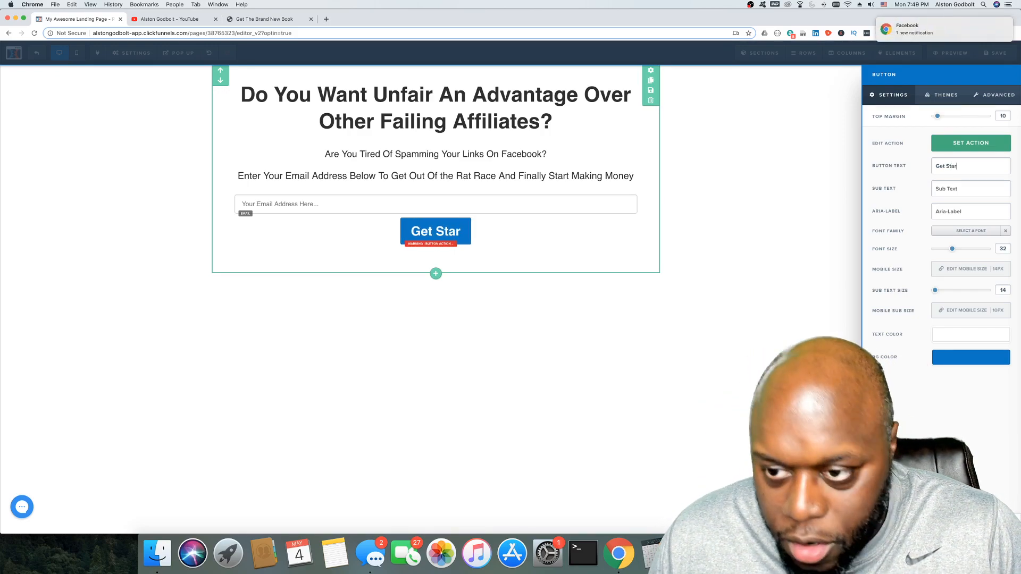
type("ted Now!")
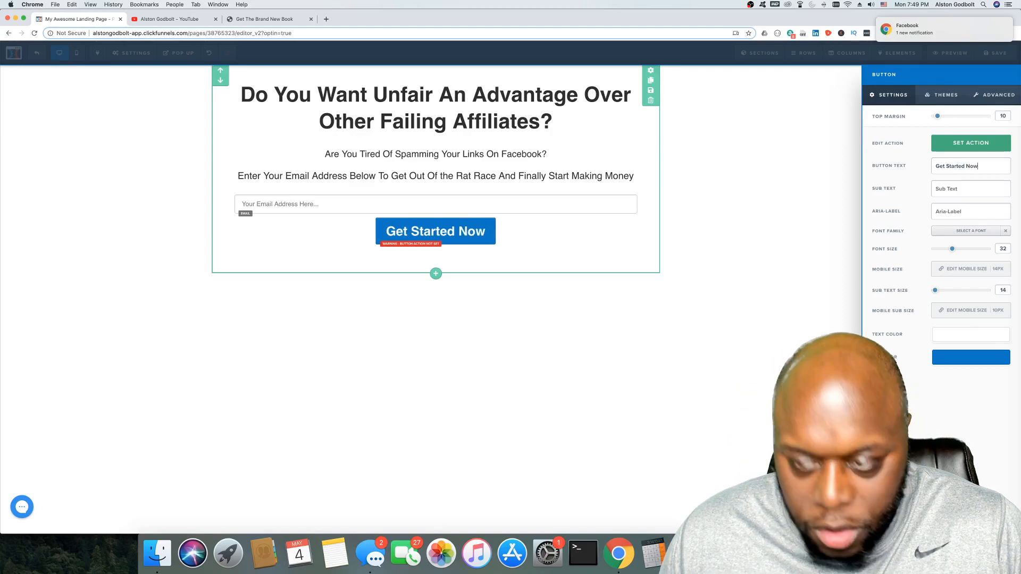
Step: Copy the sales page button's background colour #14d922 from the page inspector
left_click(286, 21)
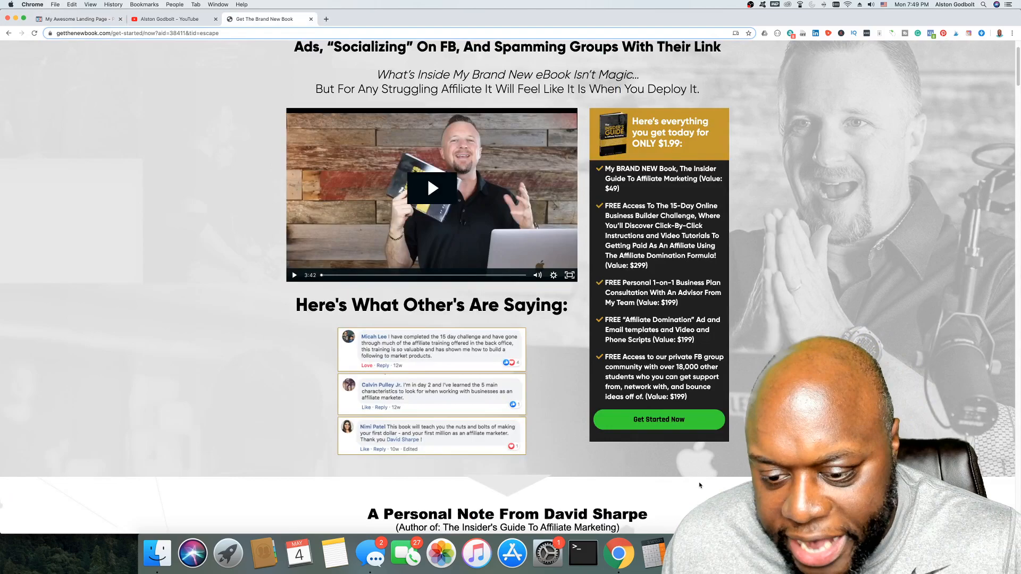
right_click(714, 420)
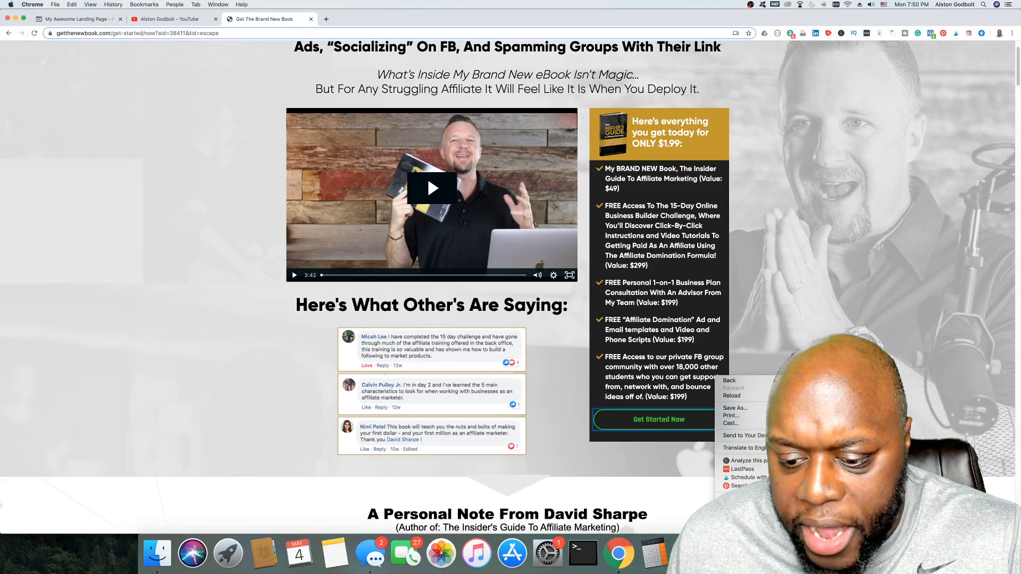
left_click(818, 73)
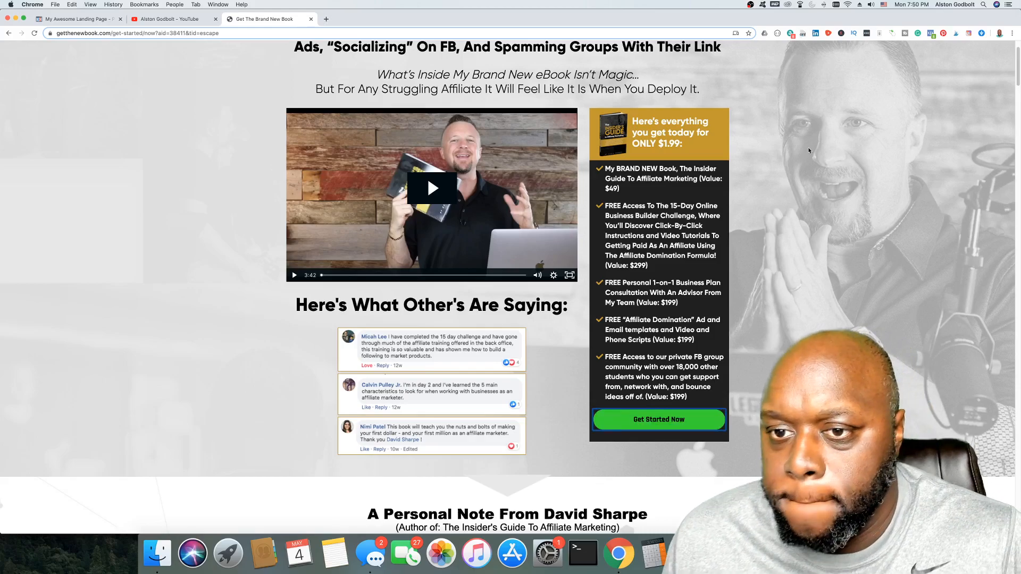
key("super+alt+i")
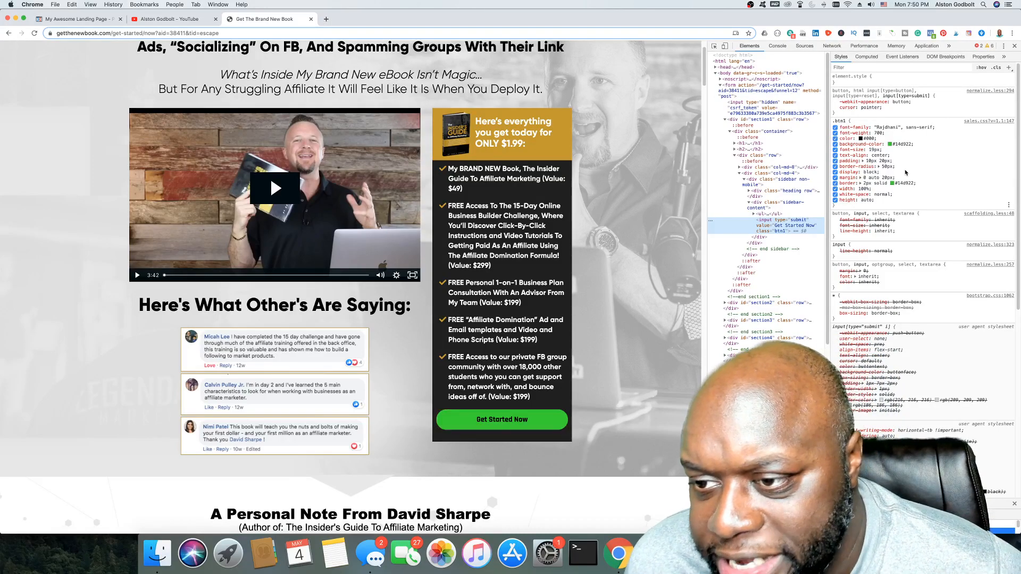
left_click(901, 143)
right_click(902, 143)
left_click(915, 199)
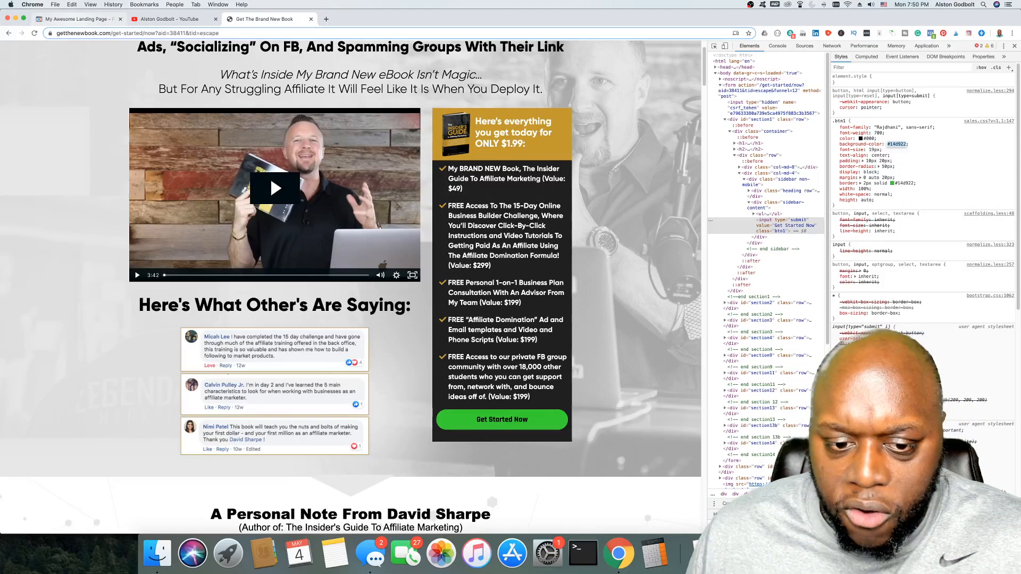
left_click(80, 18)
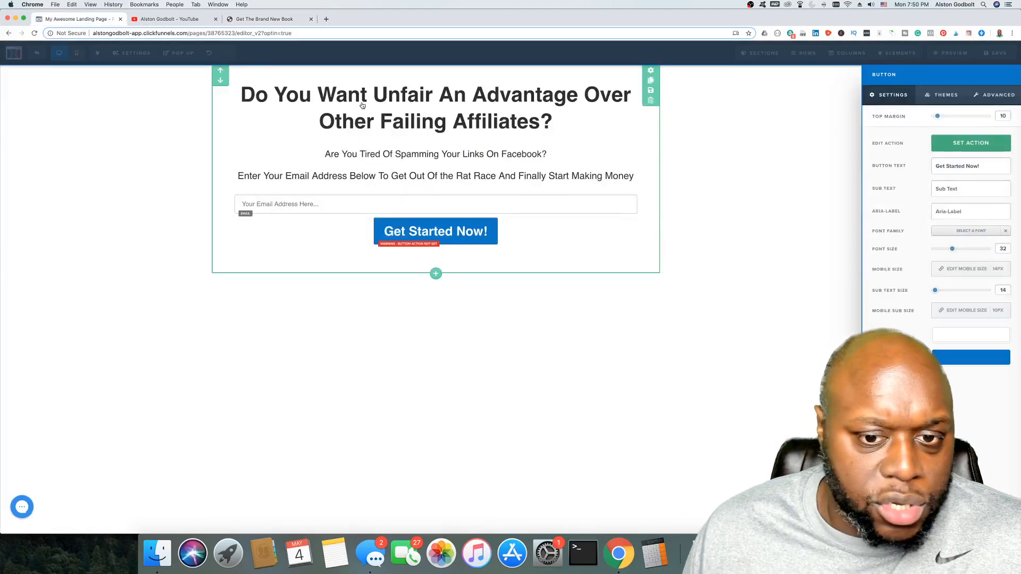
Step: Give the button a #14d922 background and dark grey #2d2d2d label text
left_click(966, 358)
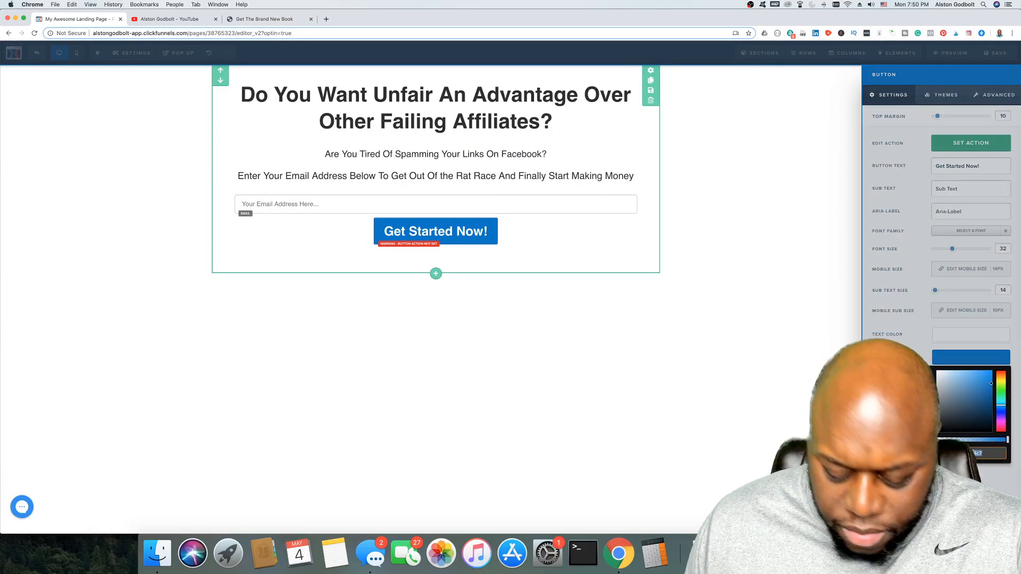
key("super+v")
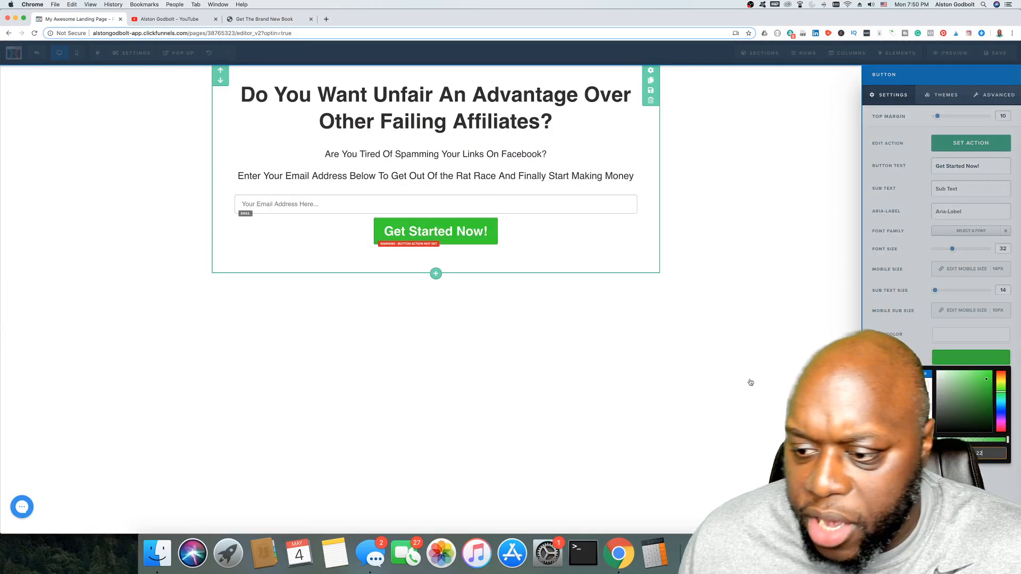
left_click(677, 310)
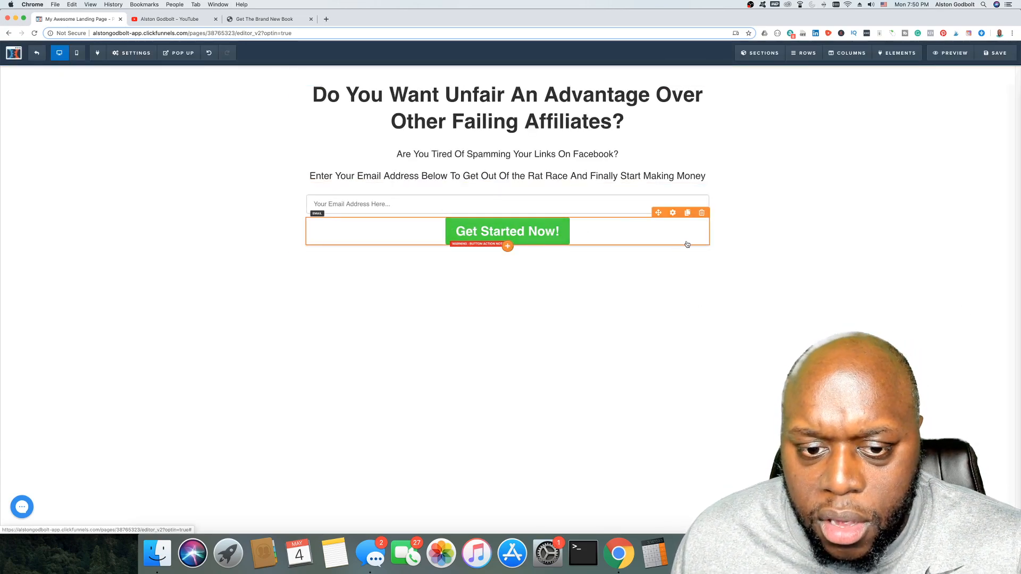
left_click(673, 214)
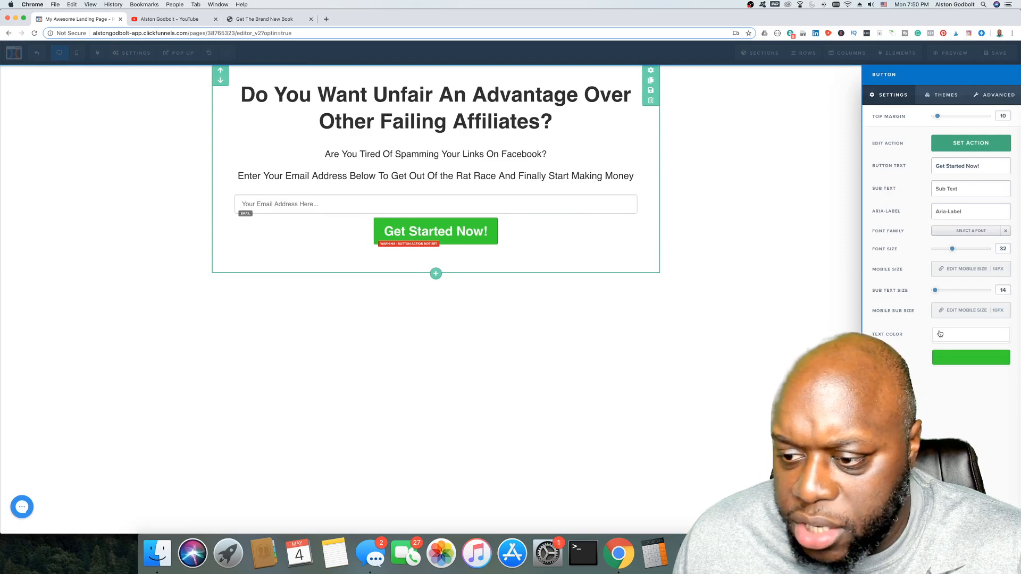
left_click(941, 335)
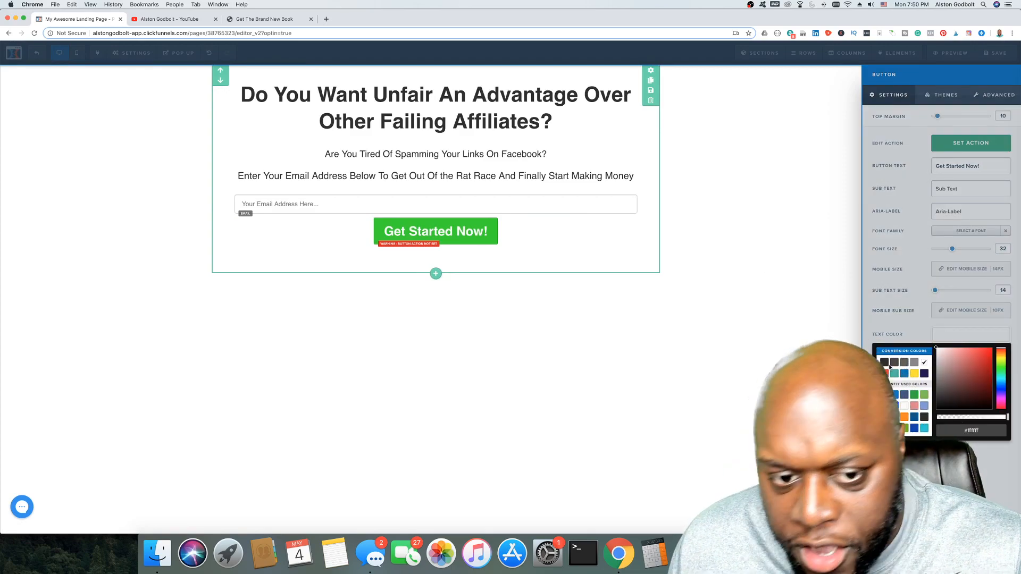
left_click(894, 362)
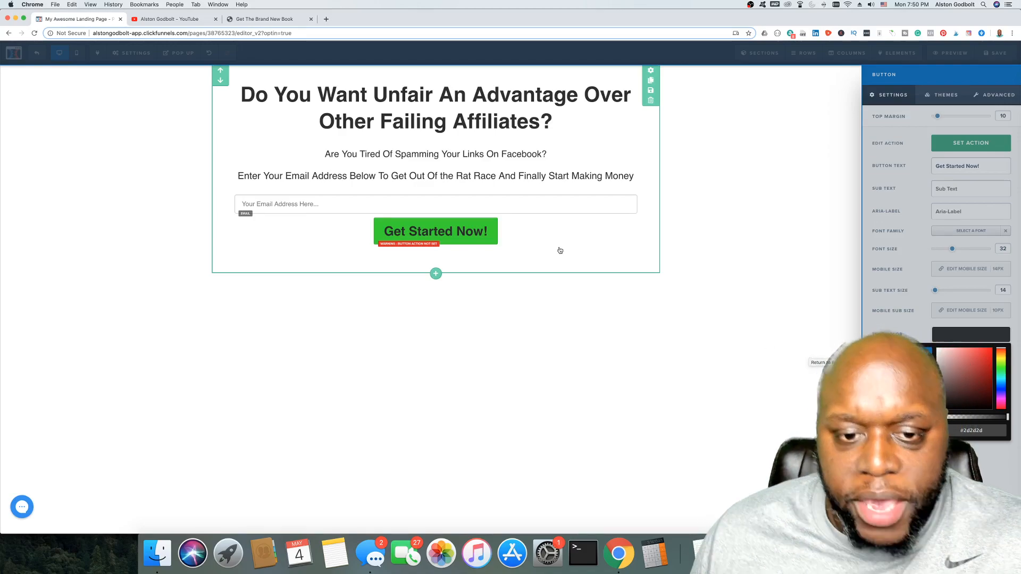
left_click(909, 207)
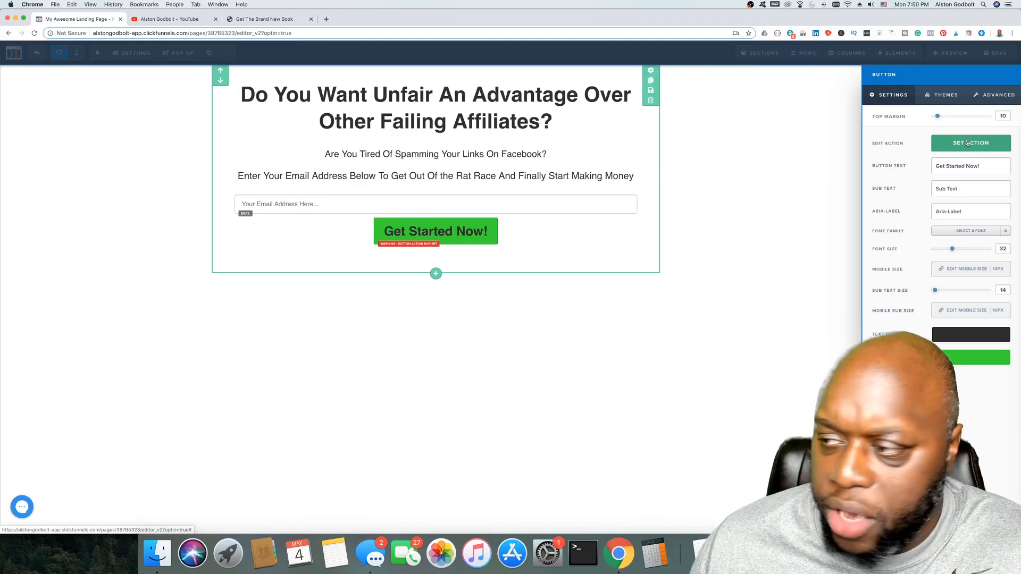
Step: Set the button's action to Submit Order / Submit Form
left_click(967, 144)
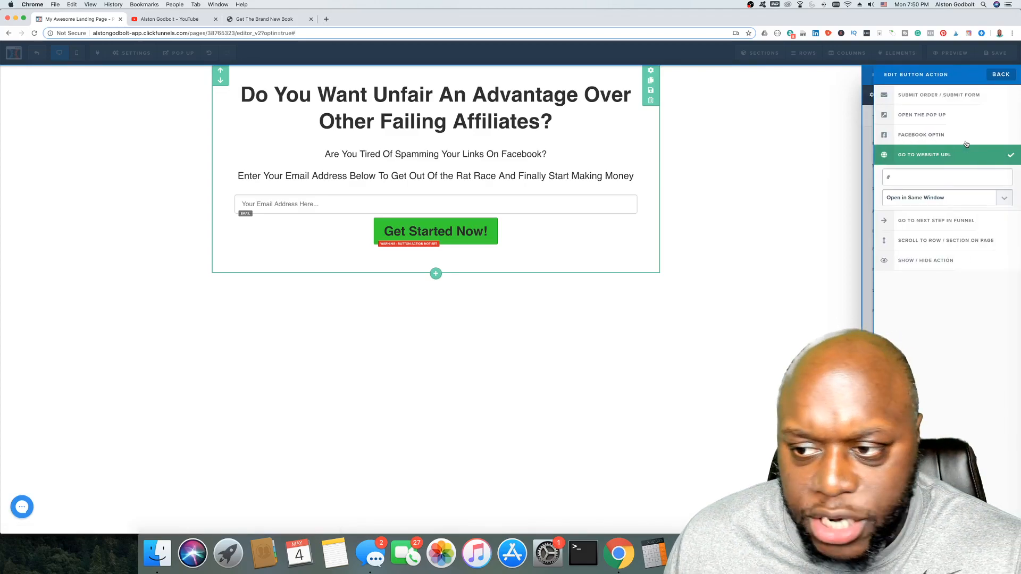
left_click(957, 97)
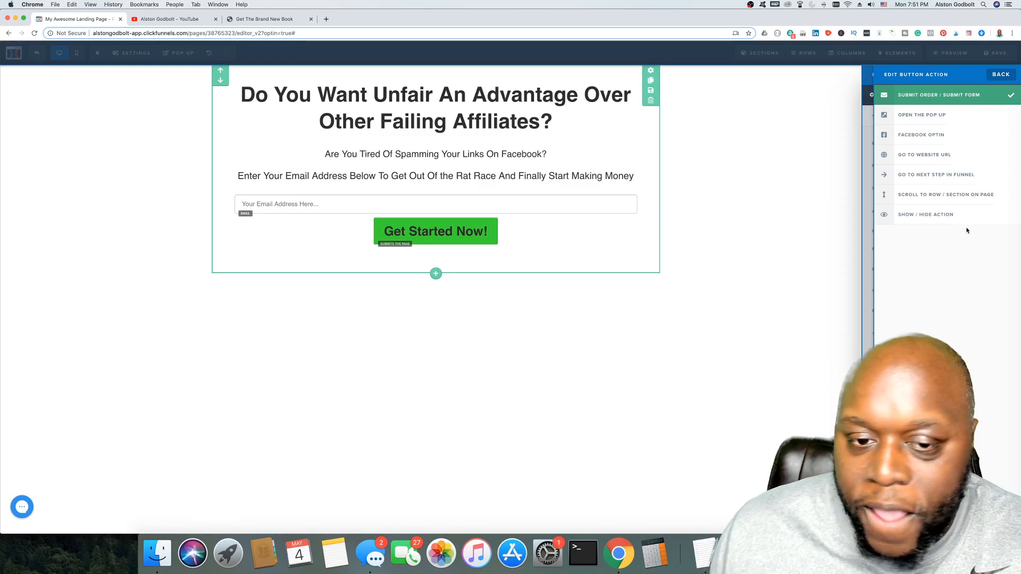
left_click(662, 354)
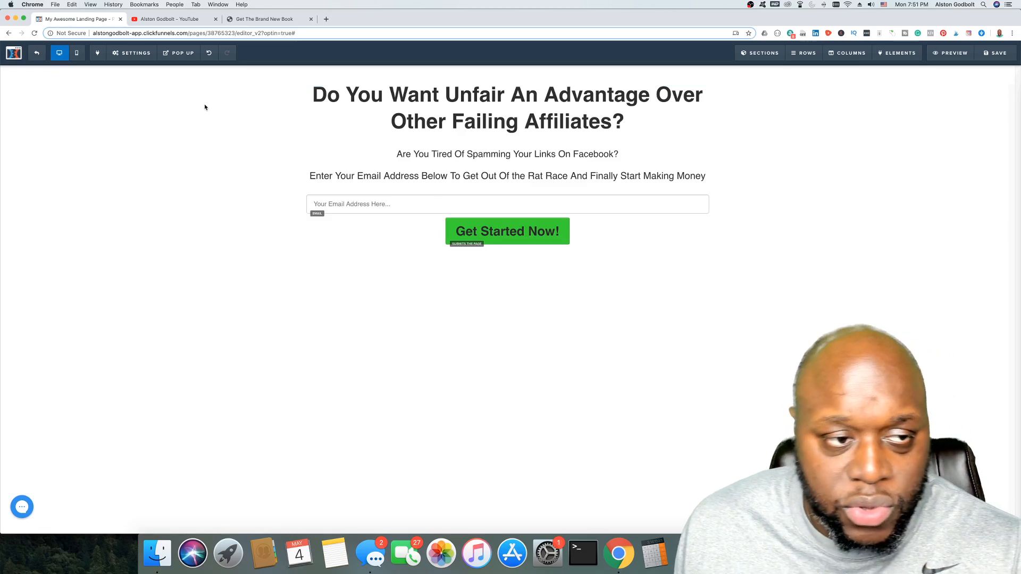
Step: Open Settings > Integrations and expand the autoresponder Integration dropdown
left_click(136, 52)
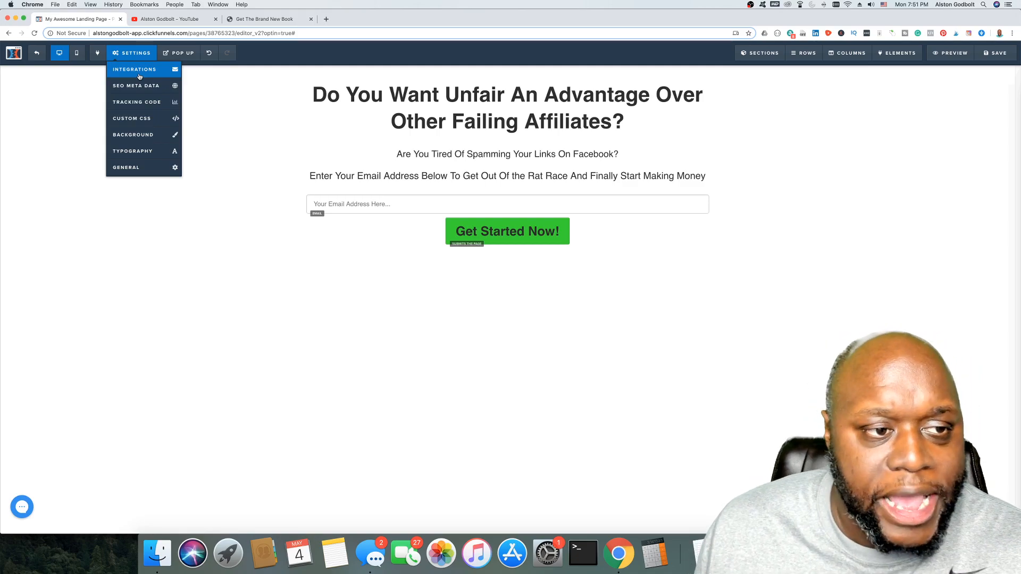
left_click(139, 75)
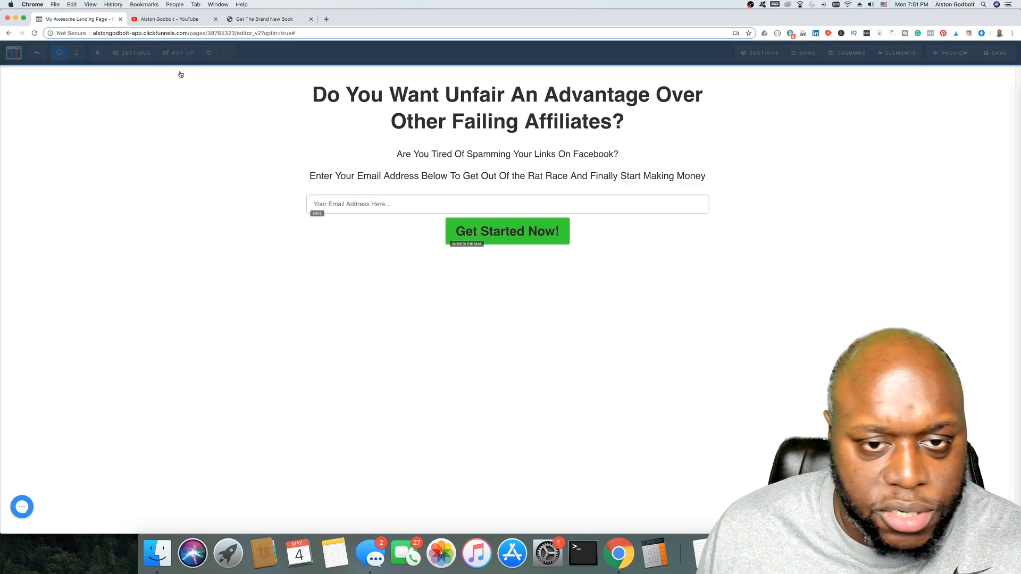
left_click(966, 175)
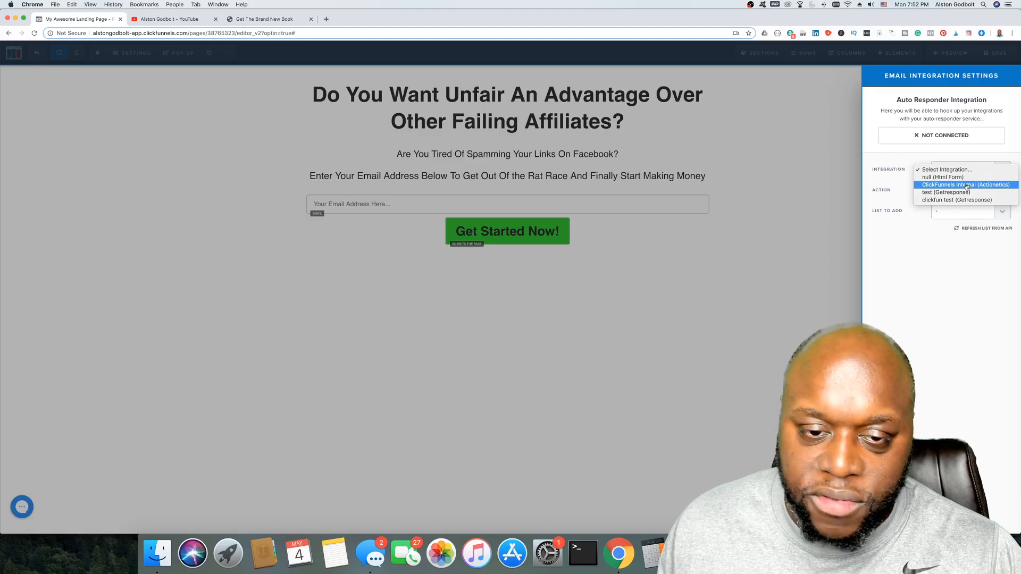
Step: Connect the form to ClickFunnels Internal with action Add To List and list Clickfunnels
left_click(967, 185)
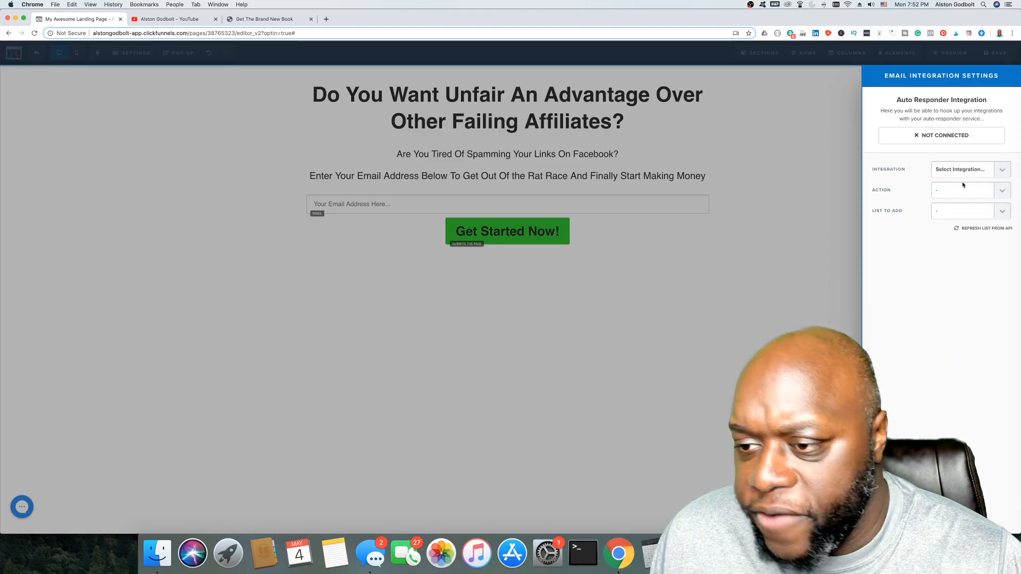
left_click(970, 193)
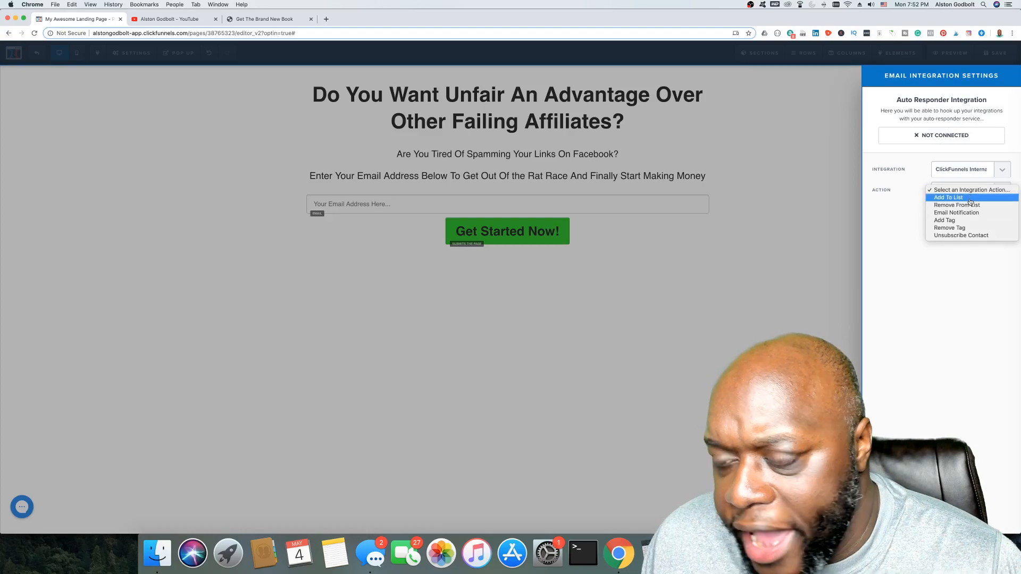
left_click(972, 203)
left_click(971, 212)
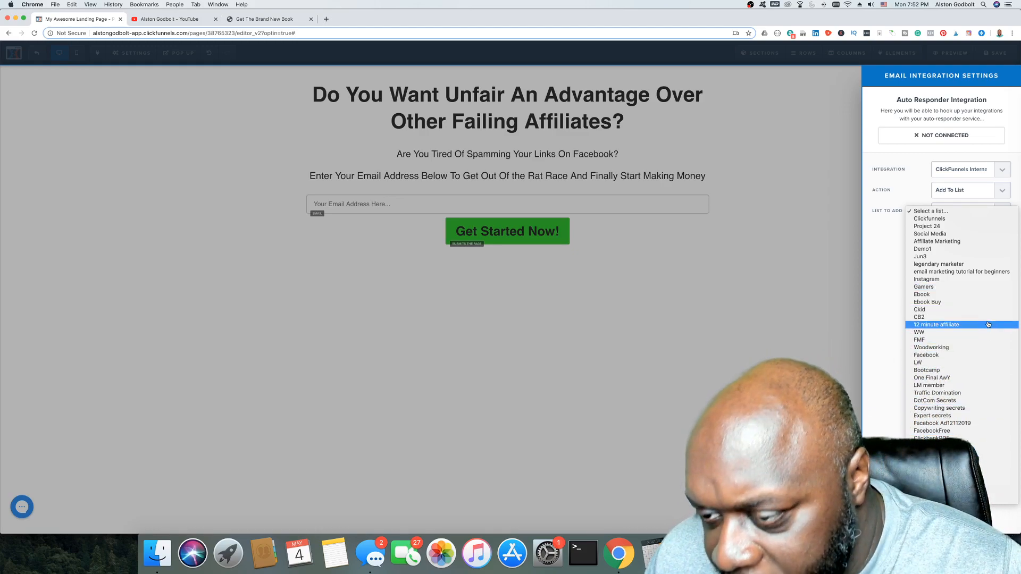
left_click(936, 218)
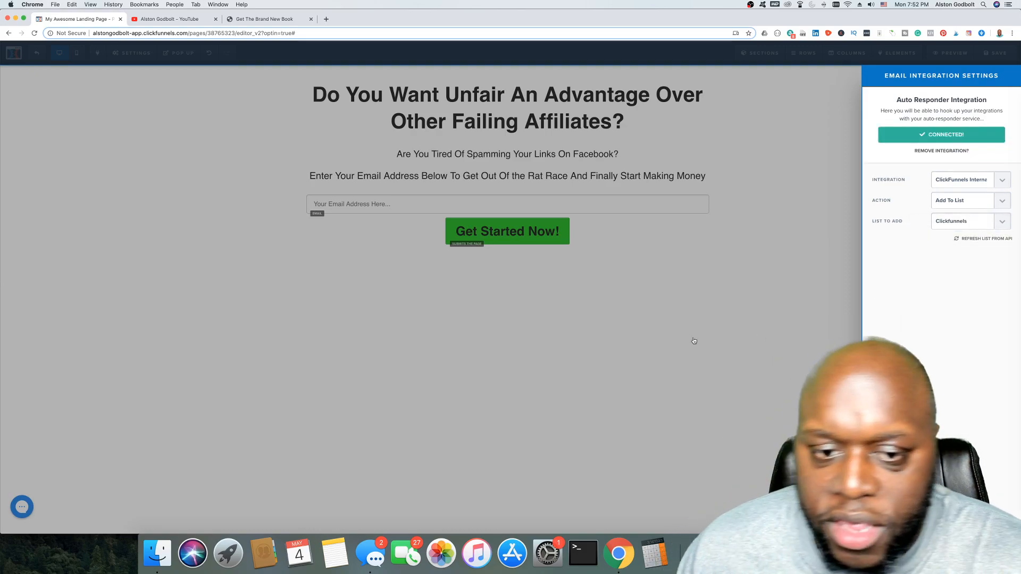
left_click(558, 341)
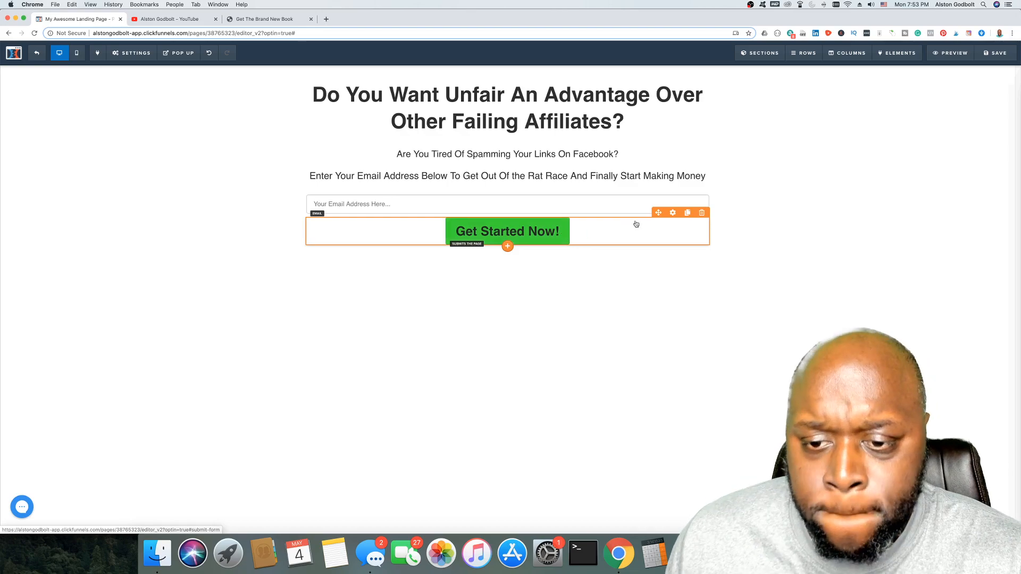
Step: Set the Get Started Now! button's width to Fill Width in its Advanced settings
left_click(672, 213)
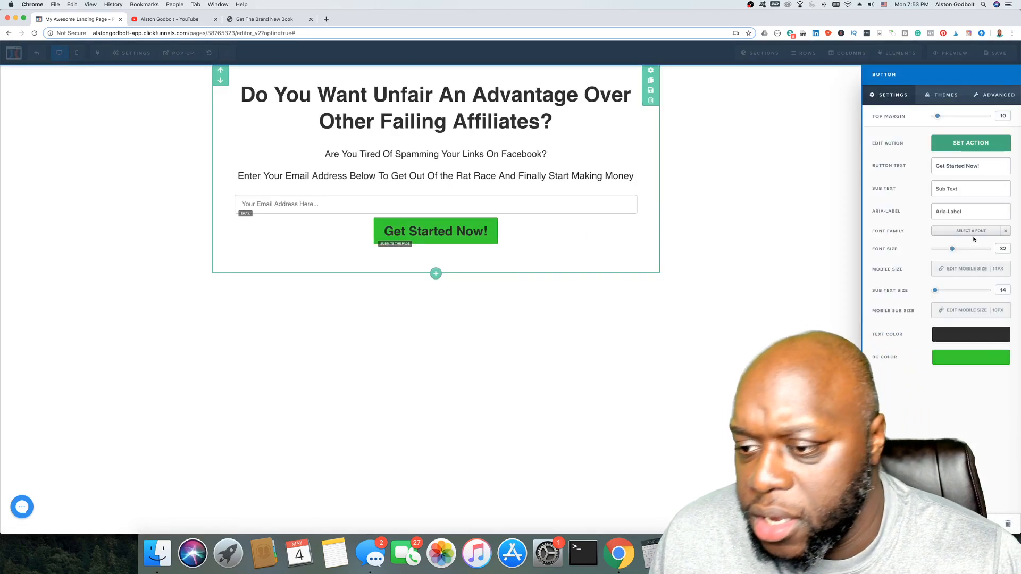
left_click(944, 95)
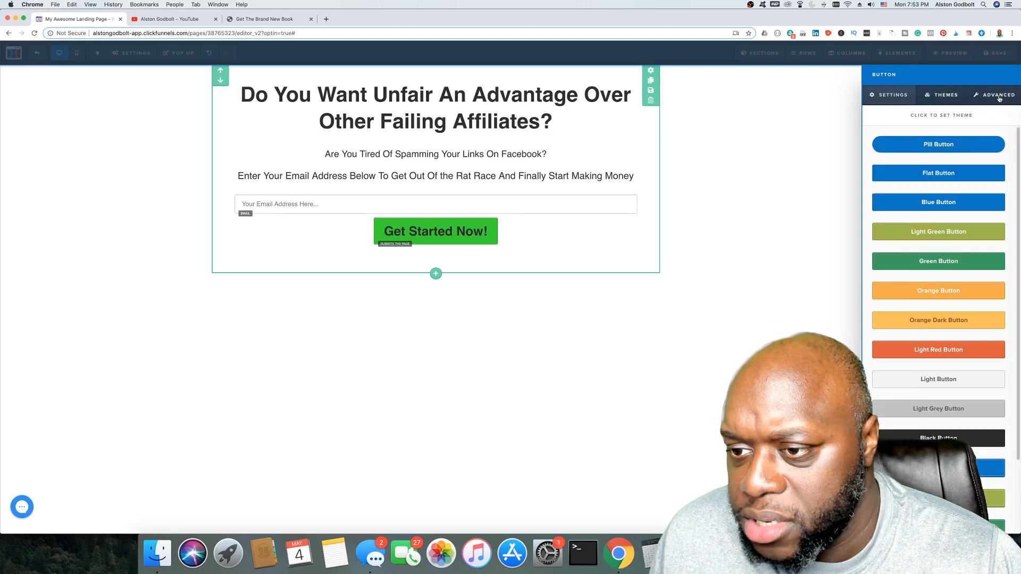
left_click(1000, 94)
left_click(996, 140)
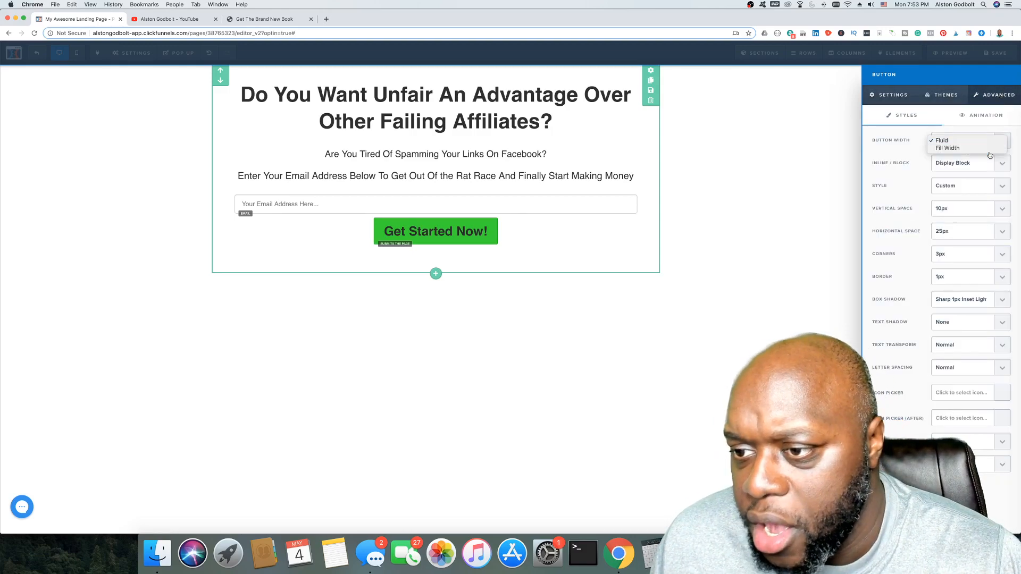
left_click(964, 146)
left_click(587, 309)
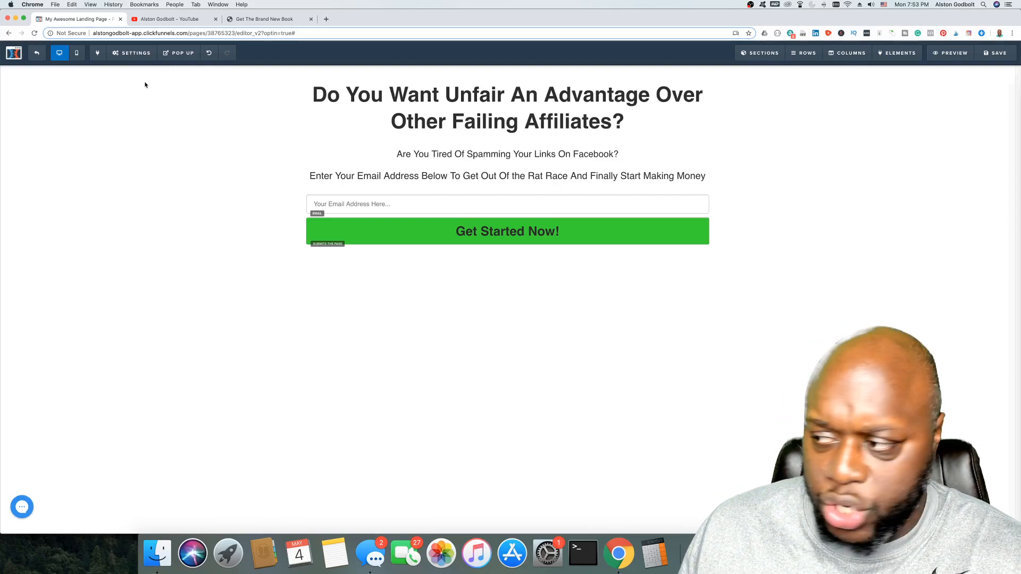
Step: Set On Submit Go To to the copied getthenewbook.com sales page URL and save the page
left_click(133, 53)
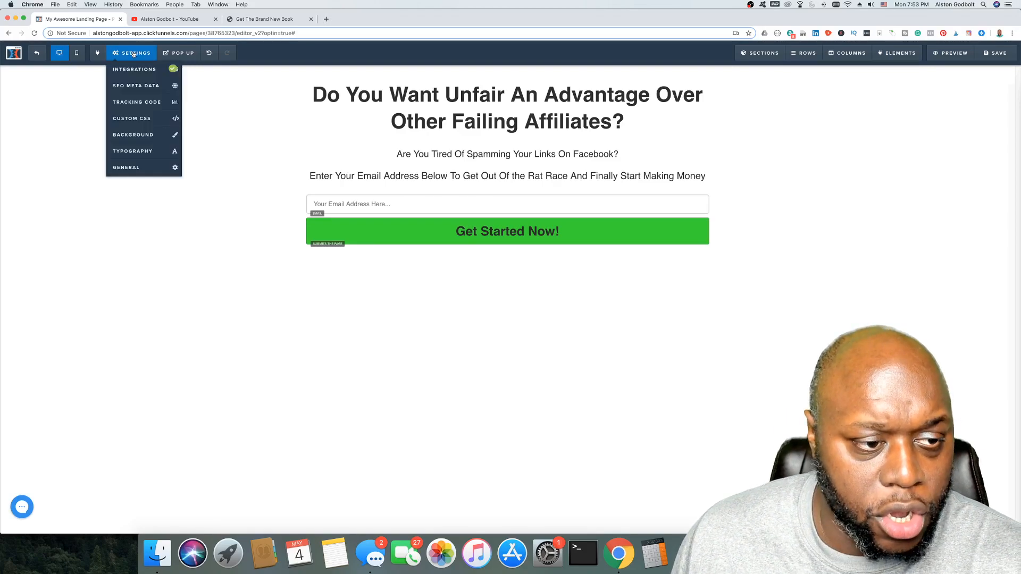
left_click(127, 167)
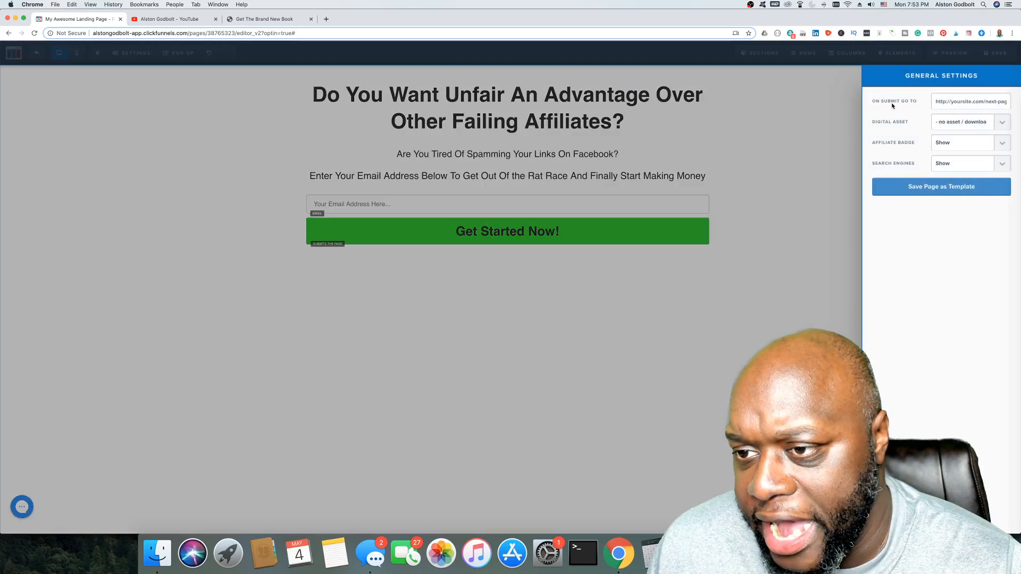
left_click(279, 19)
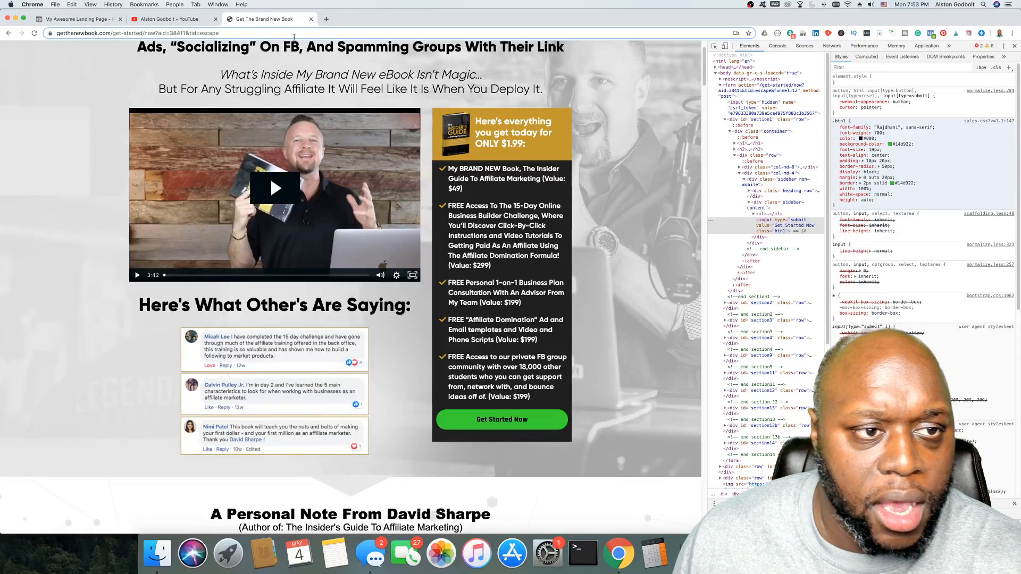
left_click(294, 34)
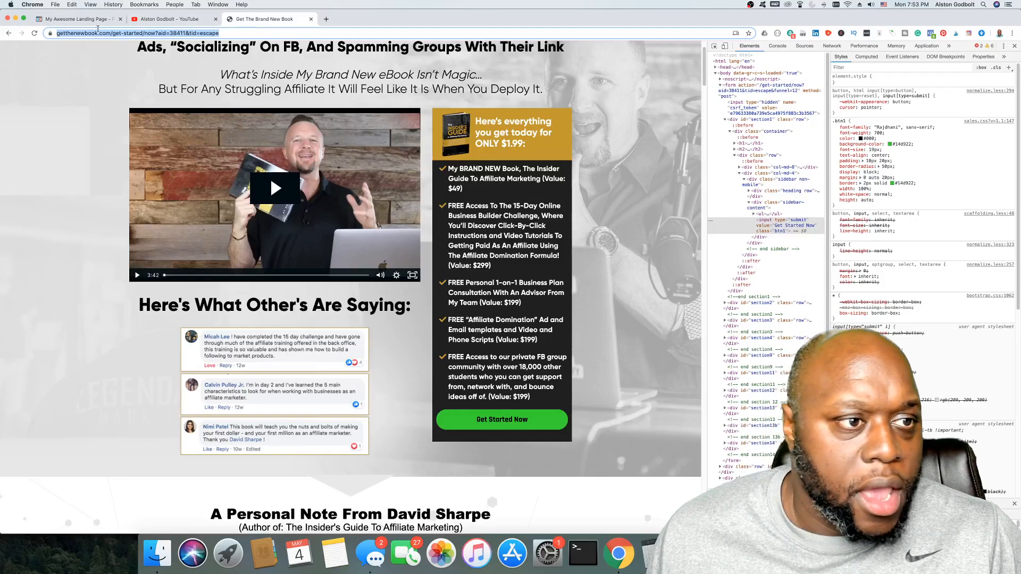
left_click(80, 19)
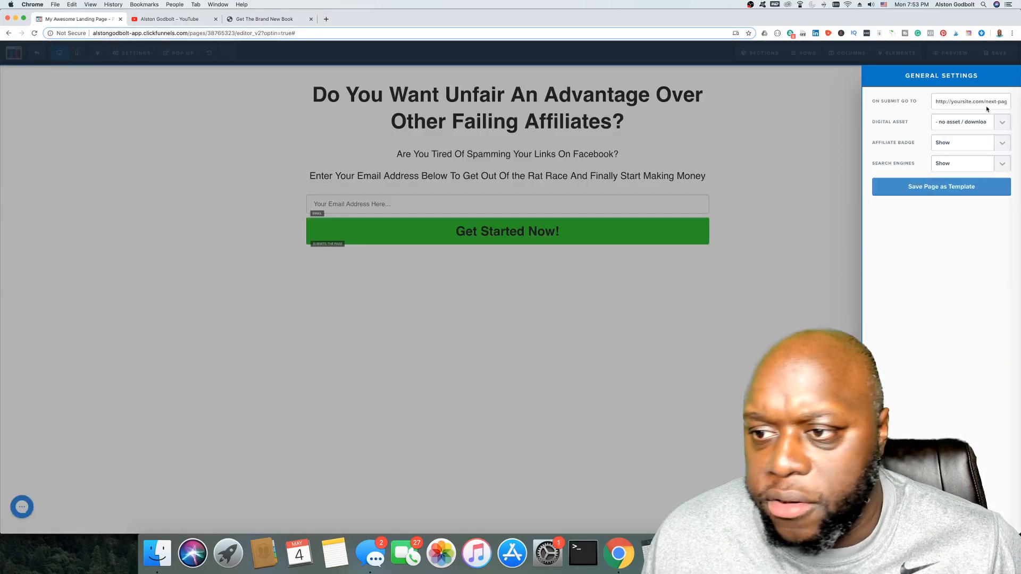
left_click(976, 101)
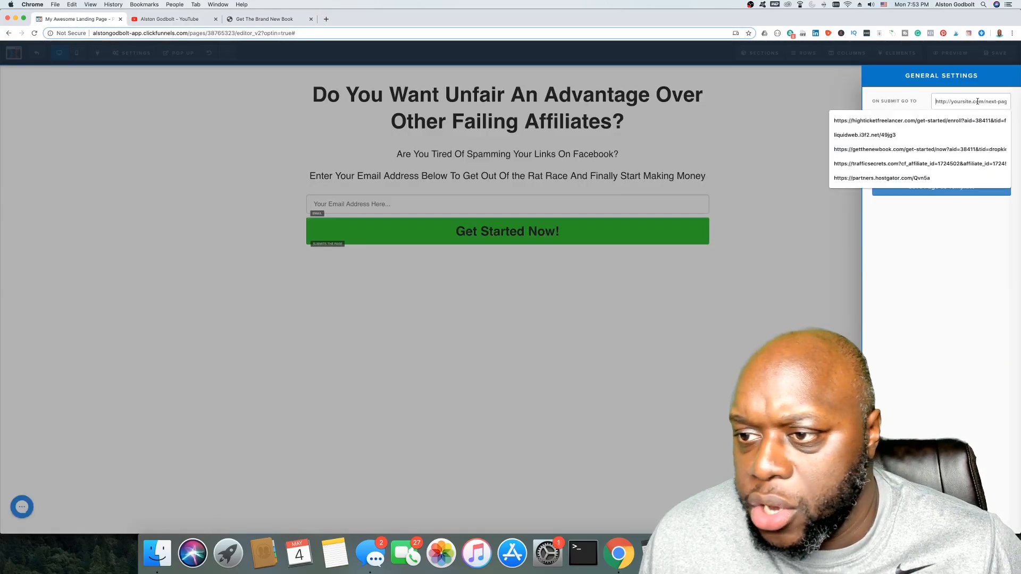
key("super+v")
left_click(806, 235)
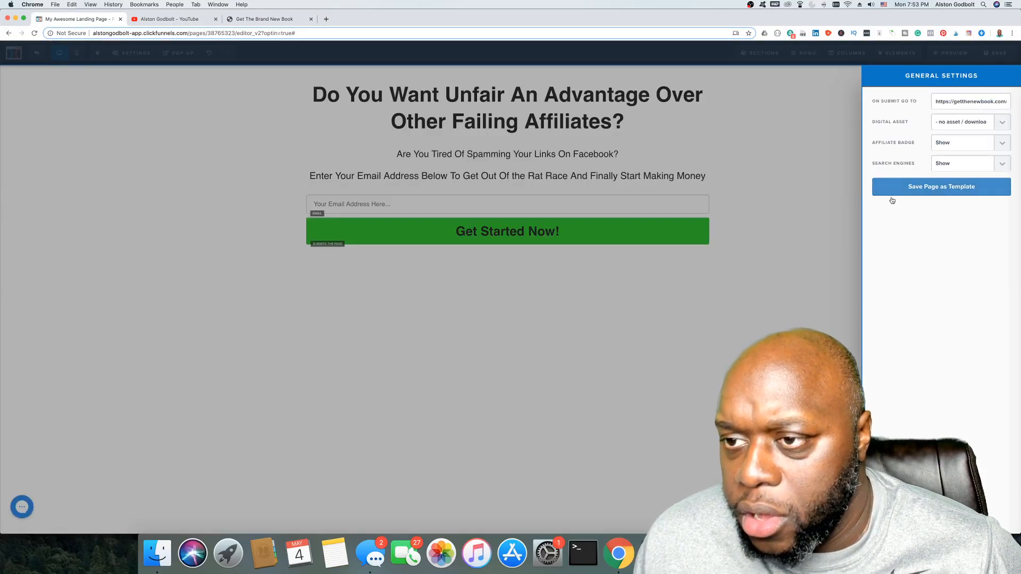
left_click(998, 54)
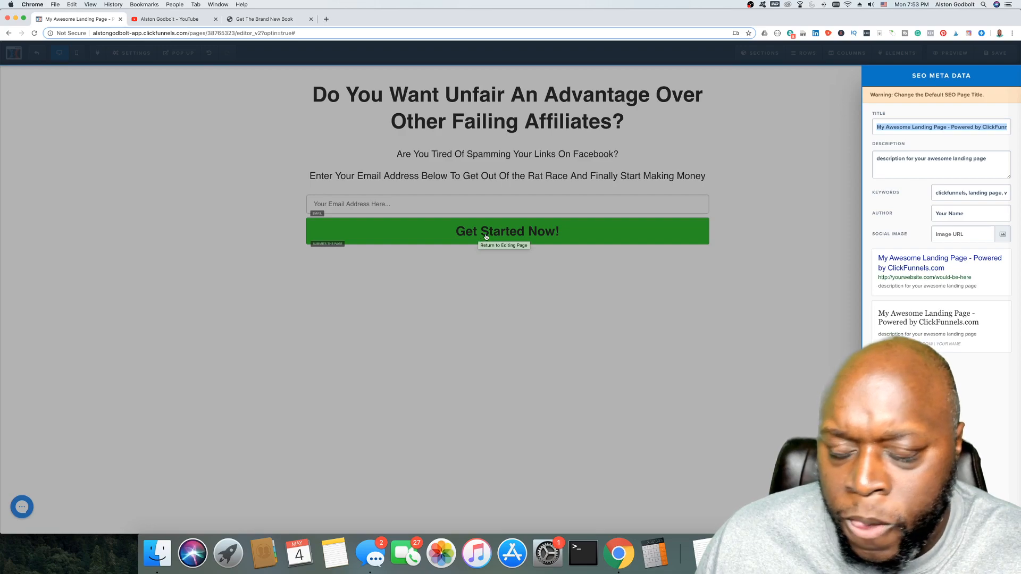
Step: Close the SEO Meta Data panel to return to the page editor
left_click(588, 319)
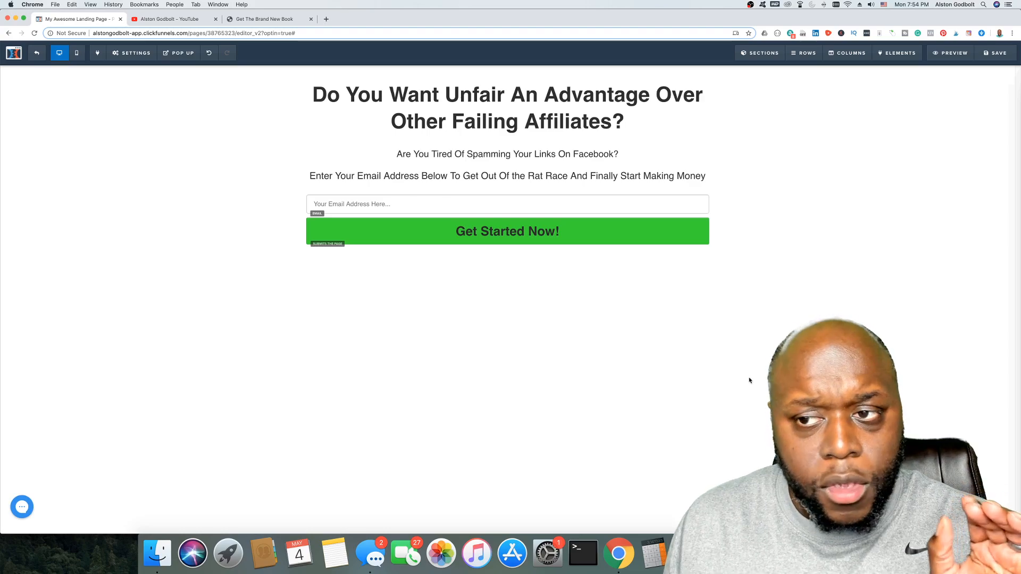
Step: Preview the opt-in page and submit a test email address to check the redirect
left_click(951, 53)
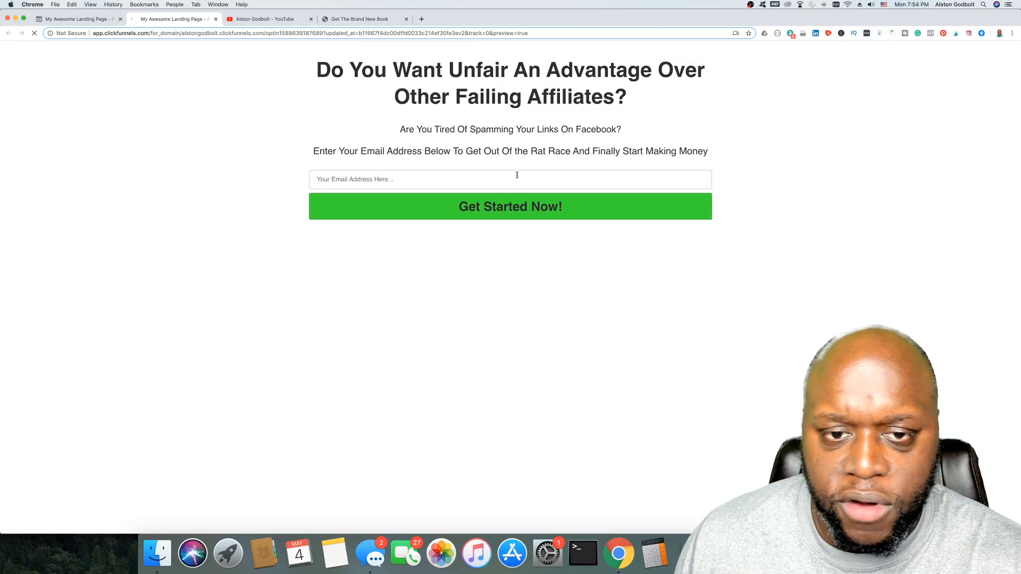
left_click(516, 176)
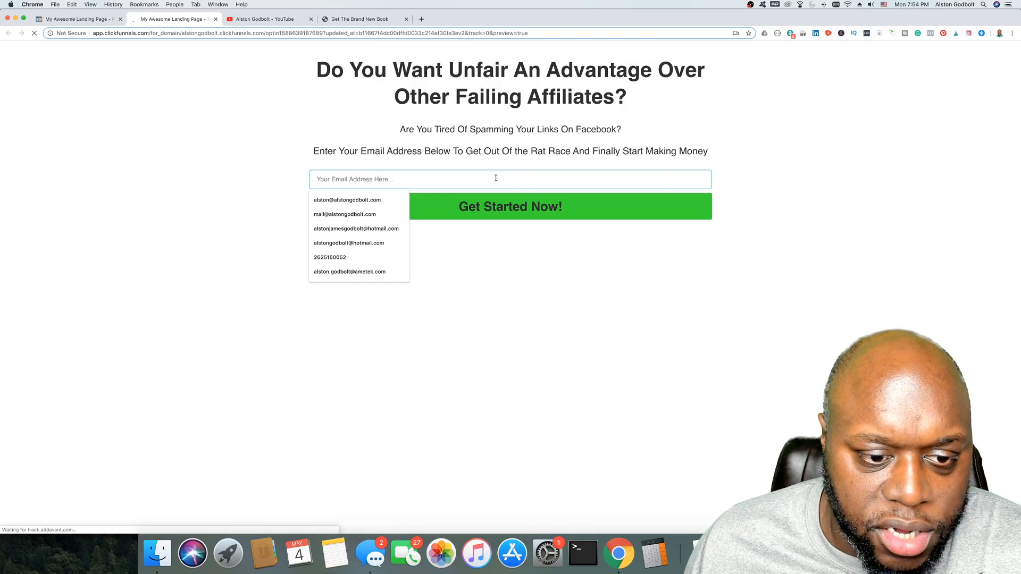
type("mail@mail.comail@mail.com")
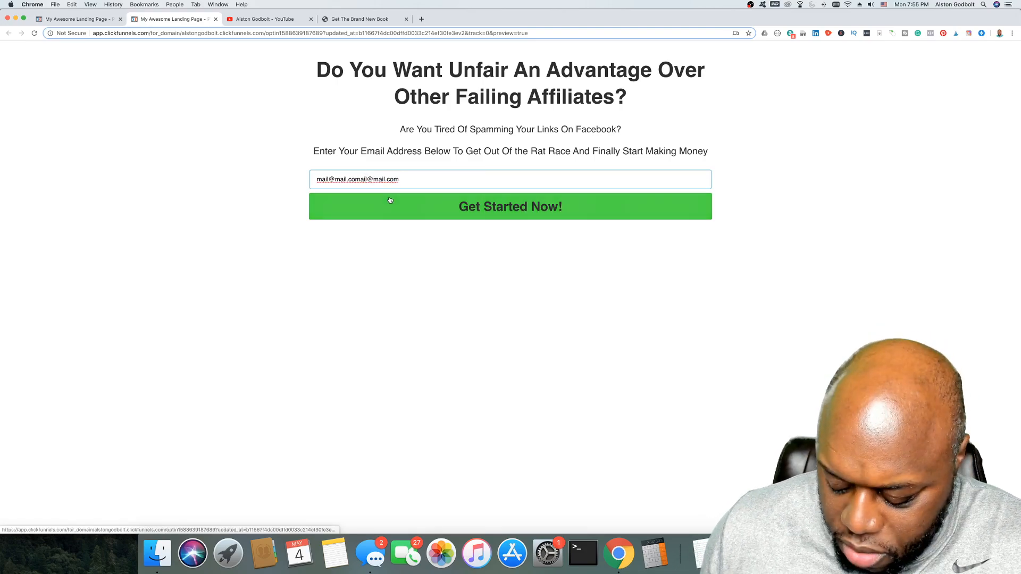
key("BackSpace")
key("BackSpace")
key("BackSpace")
key("BackSpace")
key("BackSpace")
key("BackSpace")
key("BackSpace")
key("BackSpace")
key("BackSpace")
key("BackSpace")
key("BackSpace")
key("BackSpace")
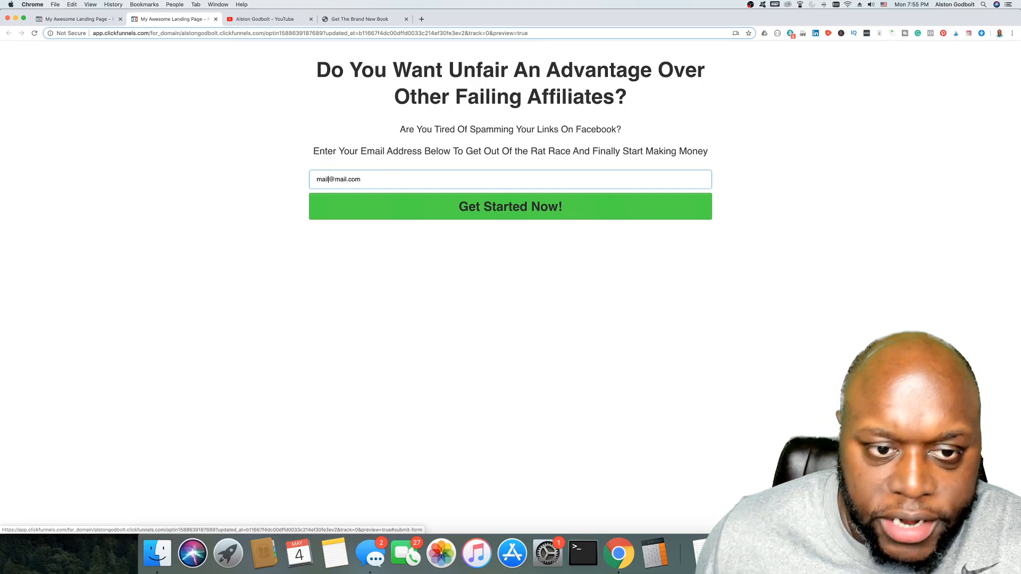
left_click(500, 215)
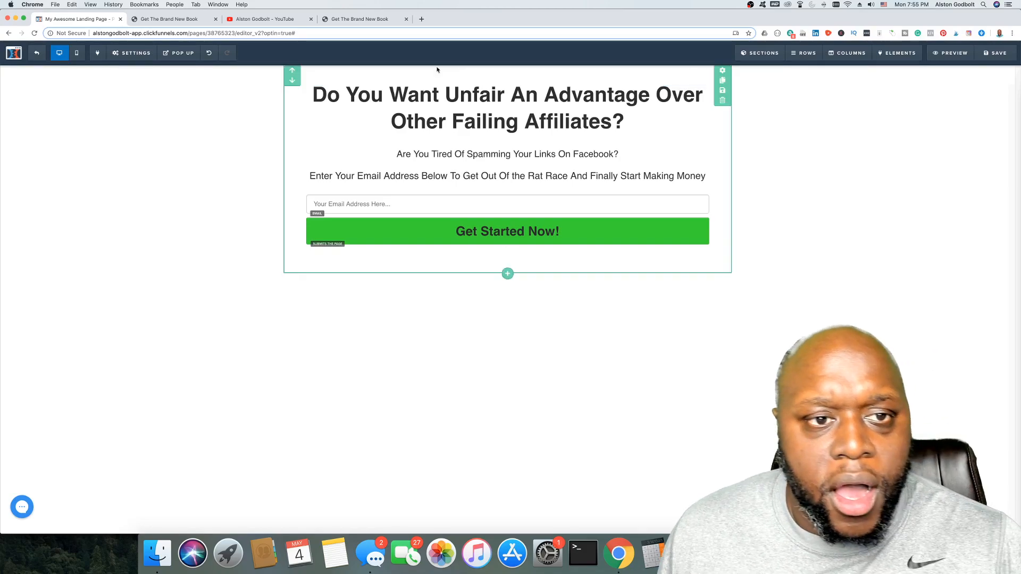
left_click(372, 23)
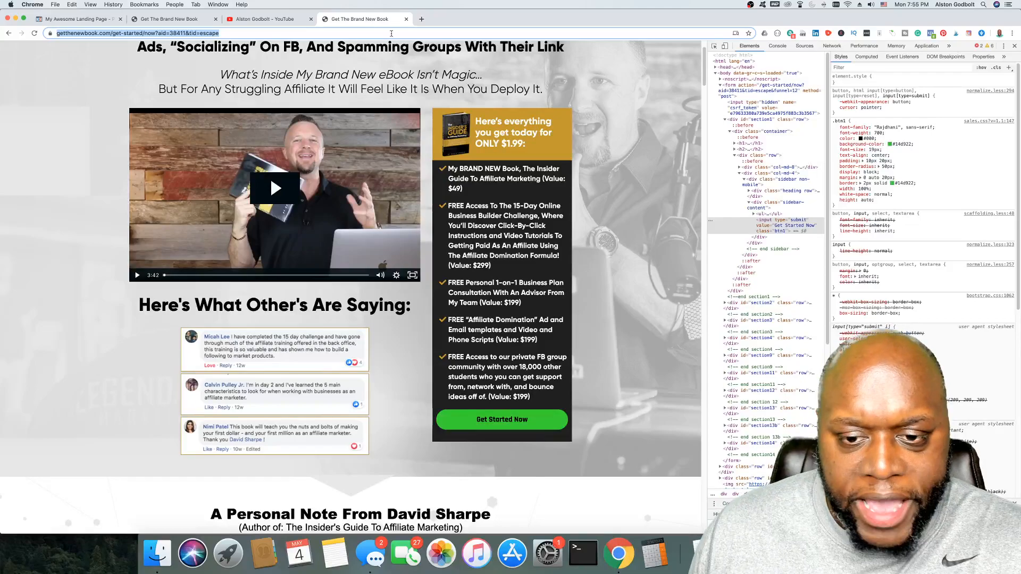
left_click(639, 276)
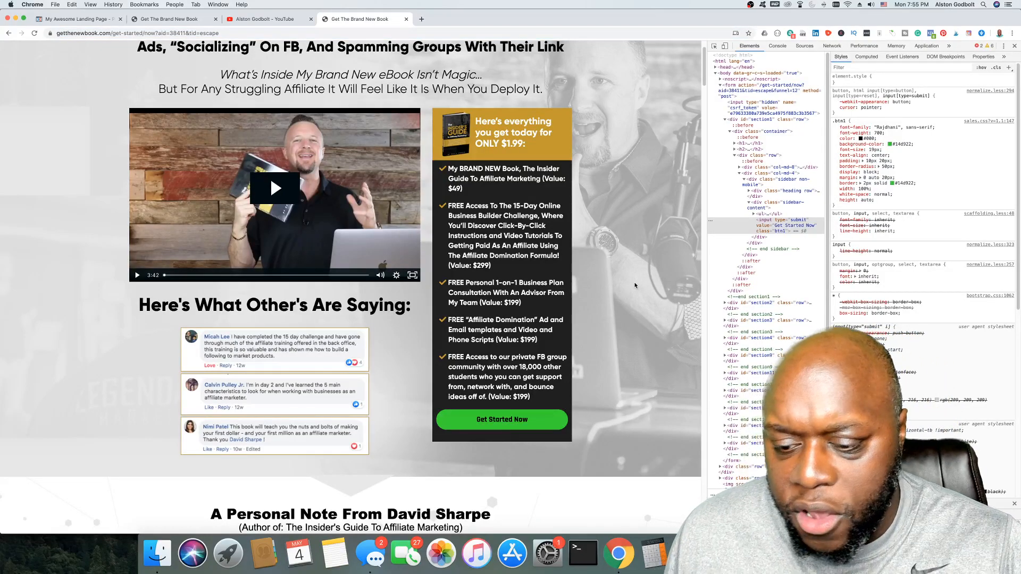
scroll(634, 286, "down", 1)
scroll(634, 286, "up", 3)
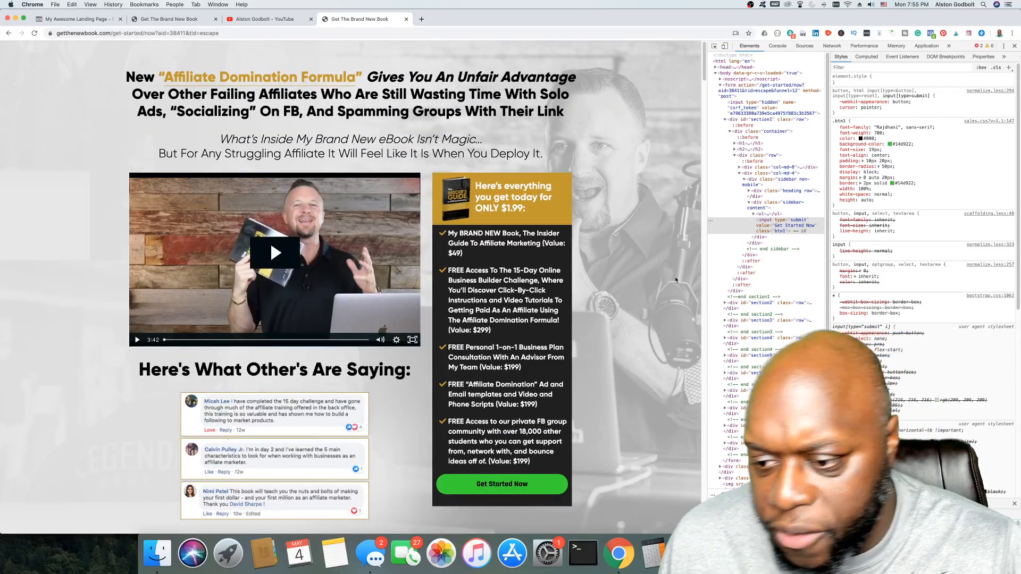
scroll(915, 243, "down", 5)
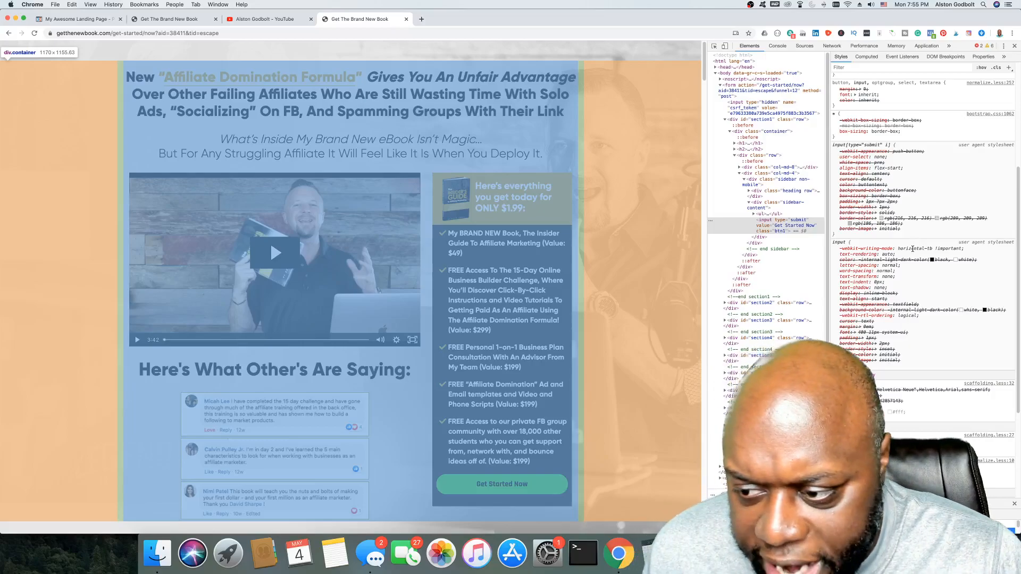
scroll(915, 243, "down", 2)
scroll(118, 285, "down", 1)
scroll(118, 285, "down", 6)
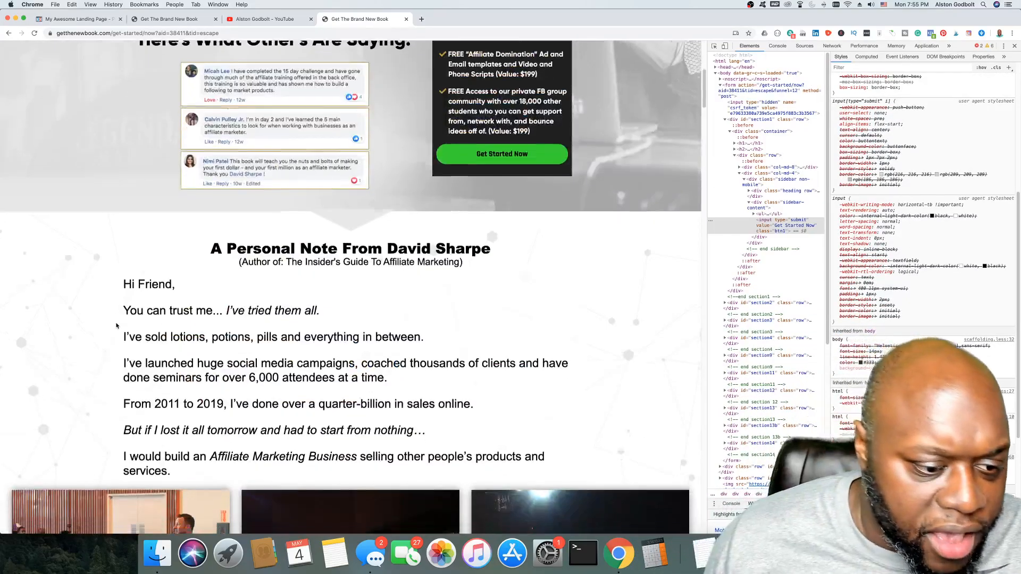
scroll(100, 322, "down", 4)
scroll(100, 322, "up", 8)
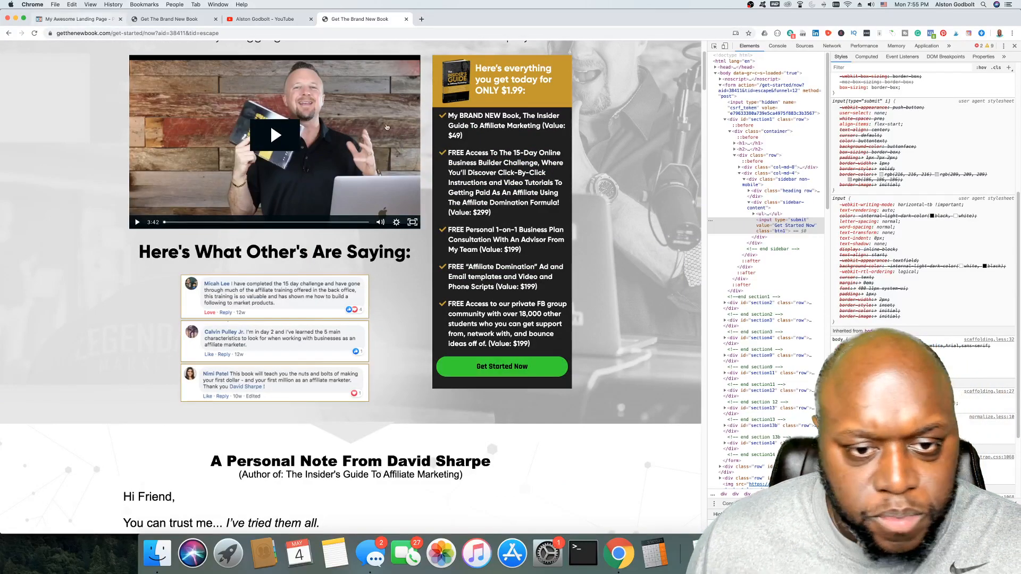
left_click(79, 19)
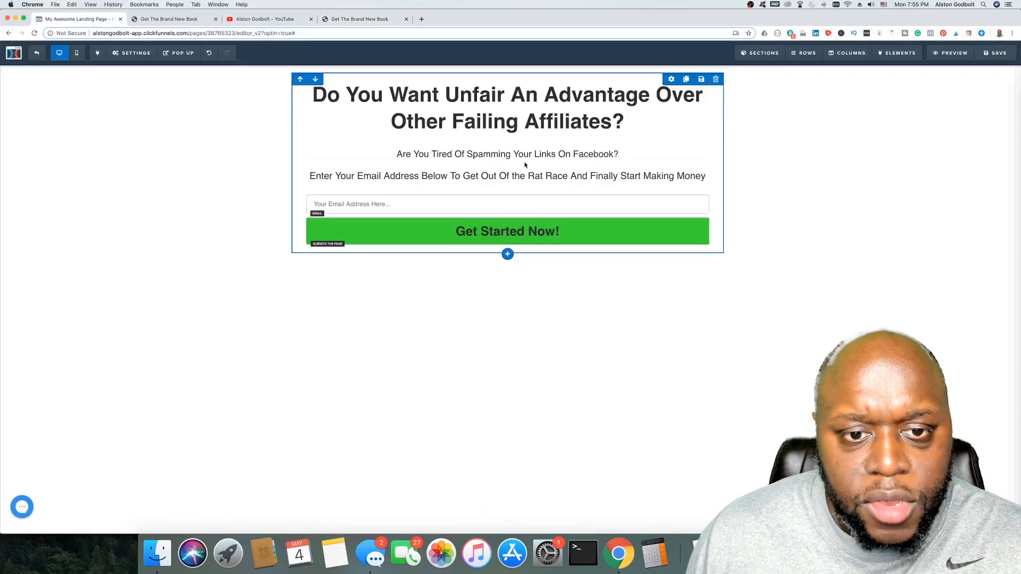
Step: Increase the opt-in row's top padding and bring up its Advanced style options
left_click(672, 80)
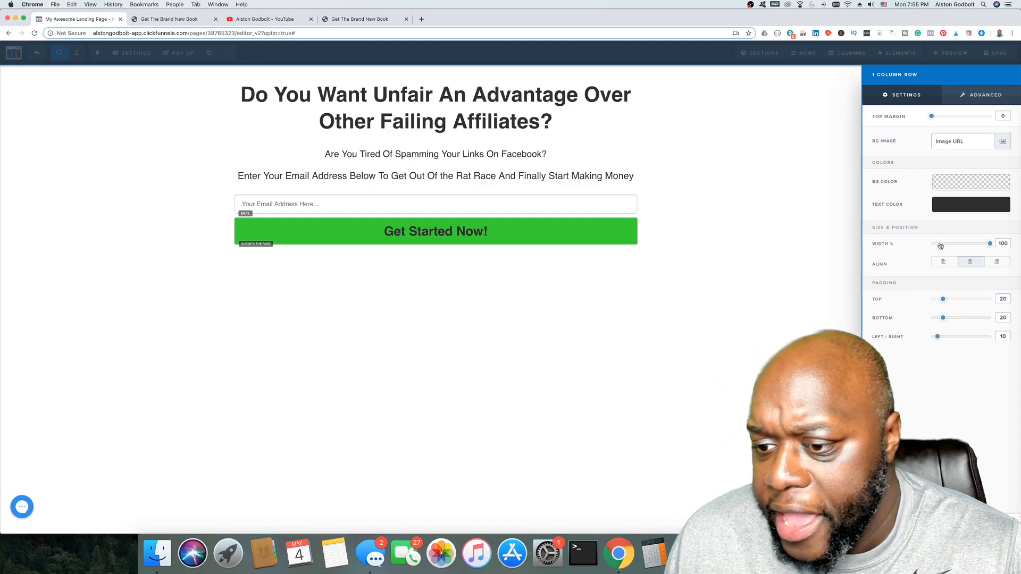
left_click_drag(944, 299, 961, 299)
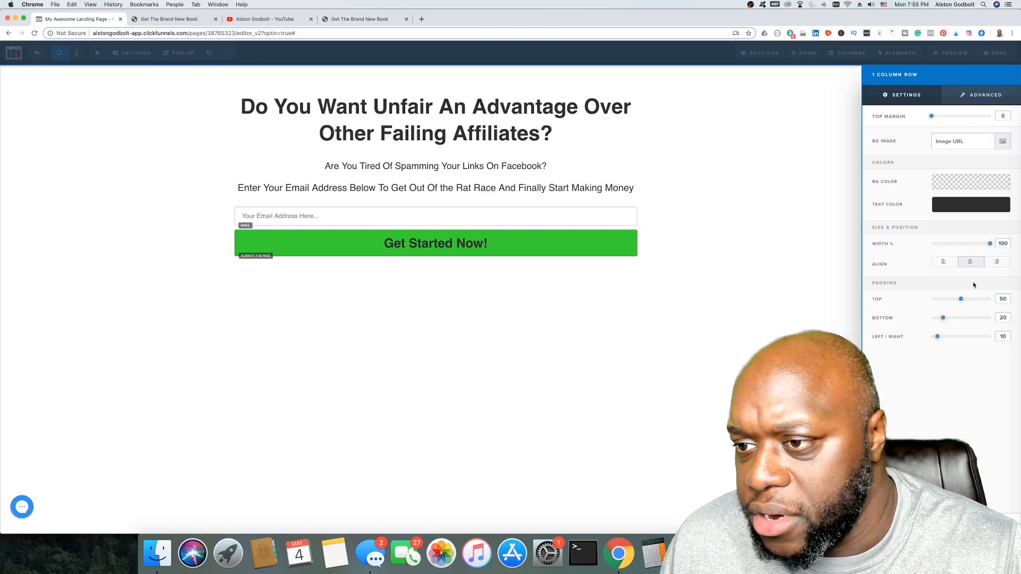
left_click(973, 97)
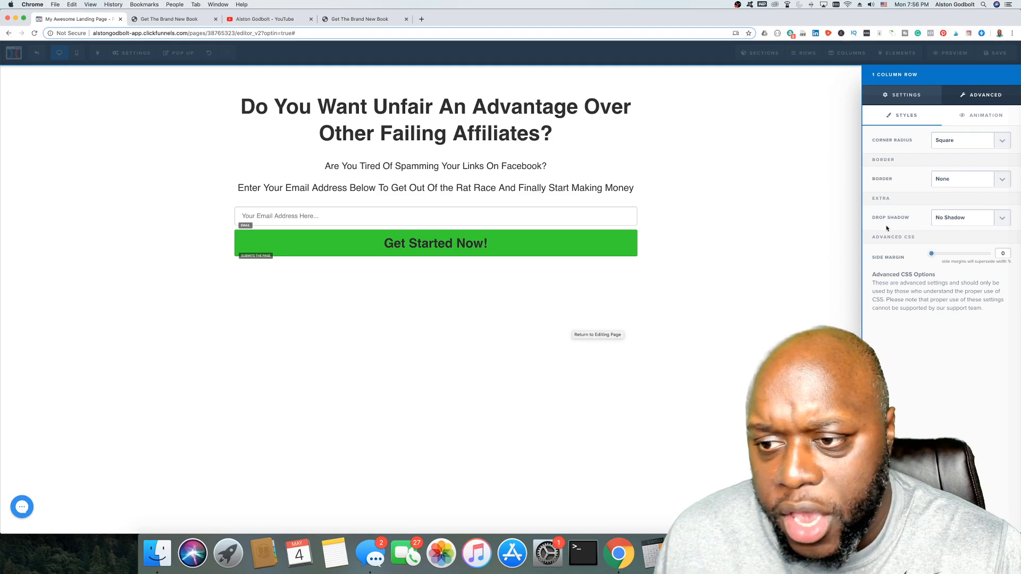
Step: Give the opt-in row a 5px full border and a 40% drop shadow
left_click(1002, 179)
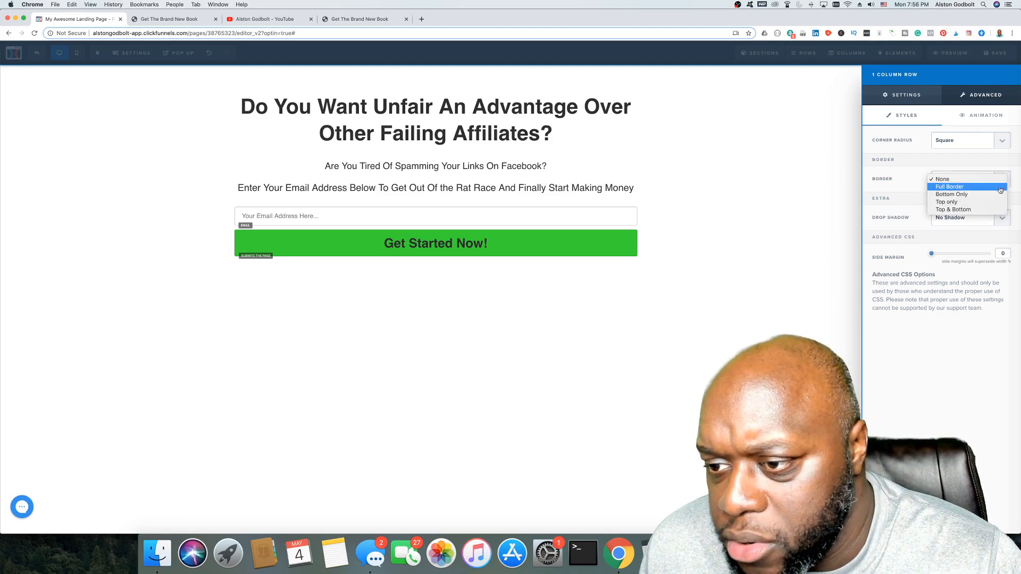
left_click(990, 189)
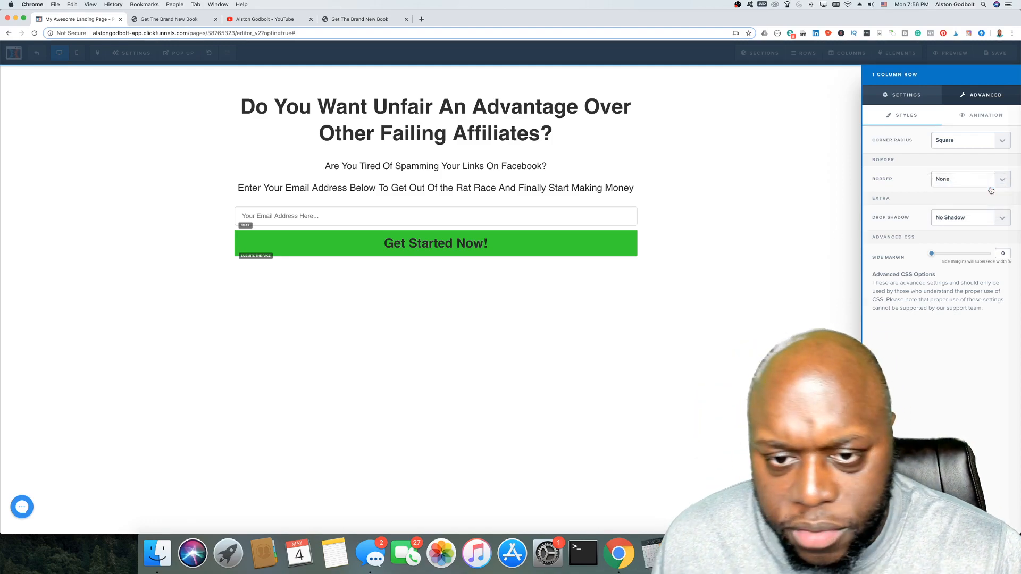
left_click(987, 222)
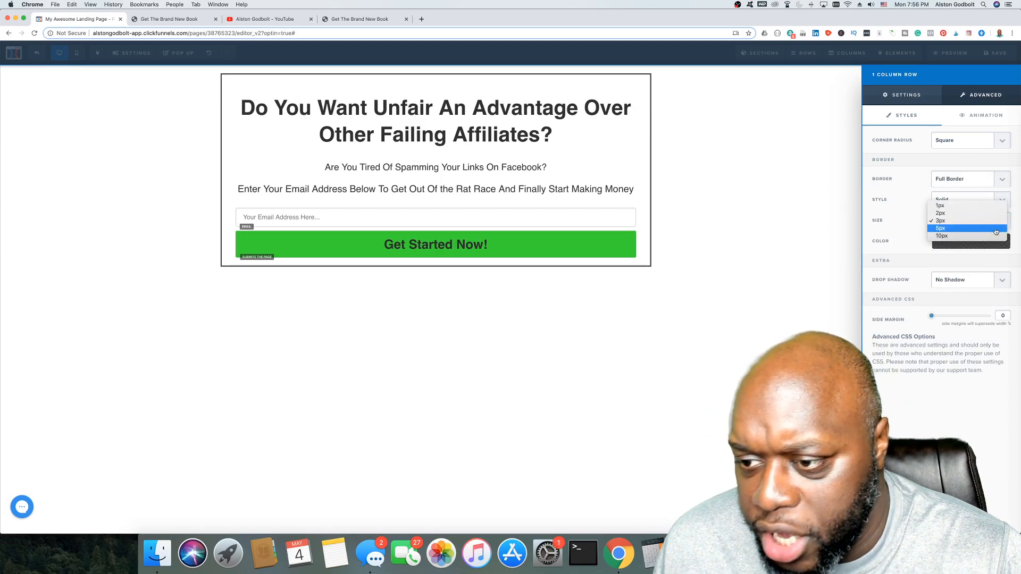
left_click(995, 230)
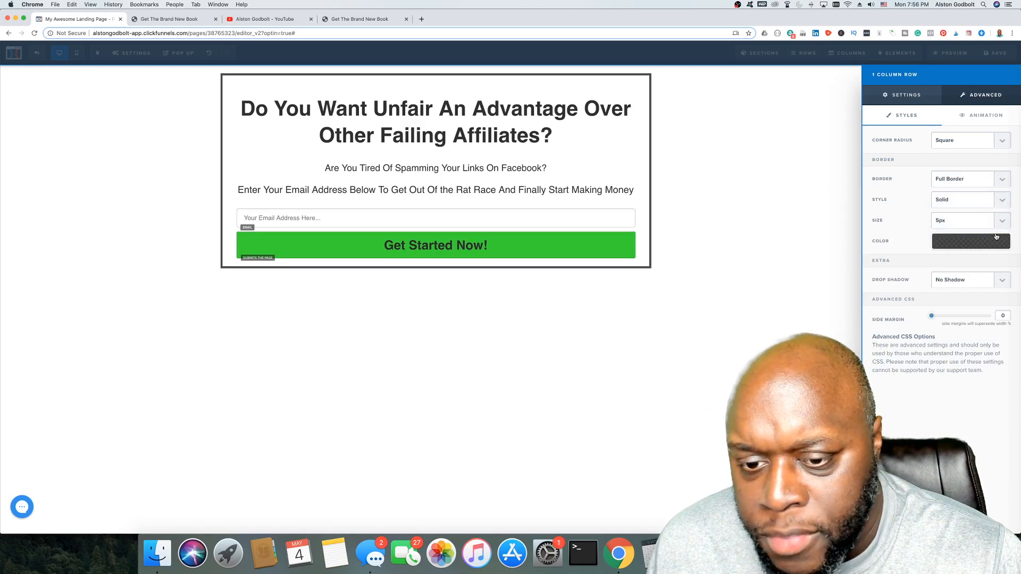
left_click(988, 280)
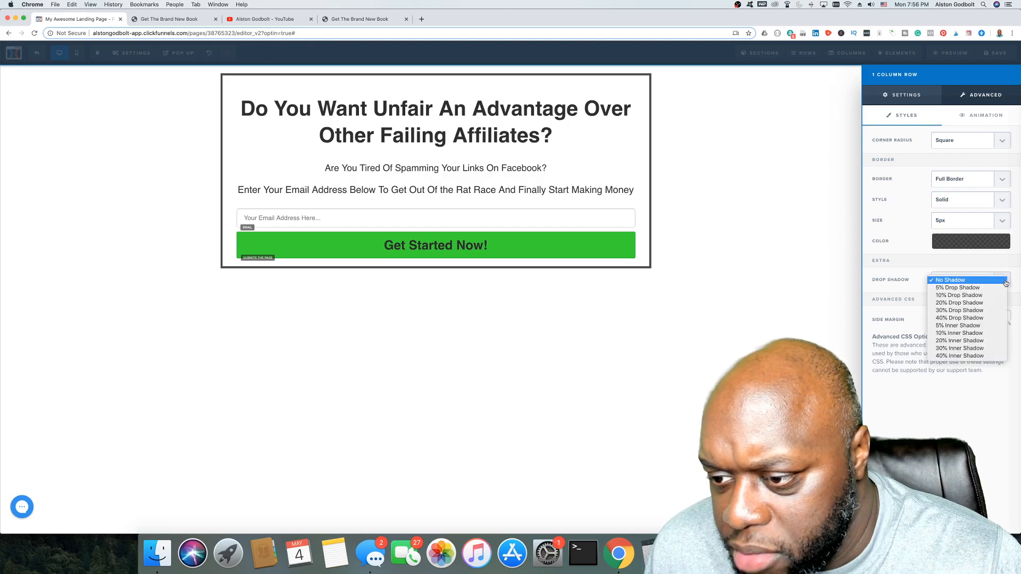
left_click(977, 318)
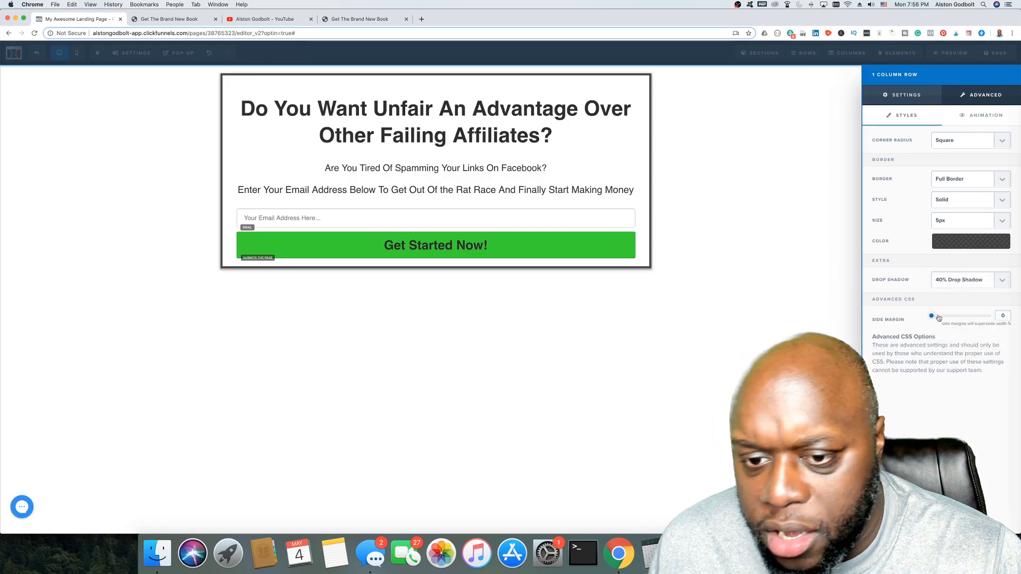
left_click_drag(931, 316, 904, 323)
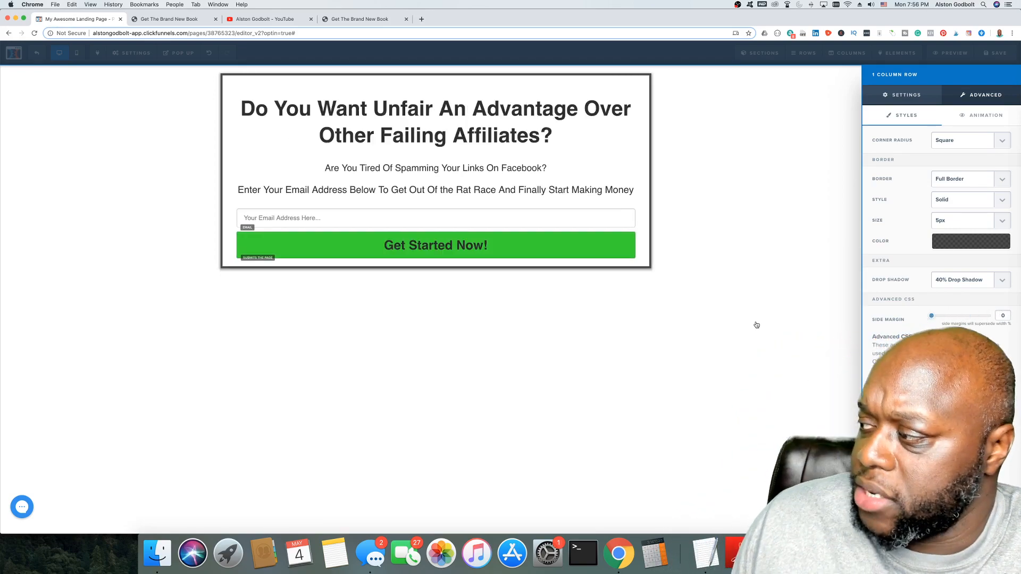
left_click(762, 252)
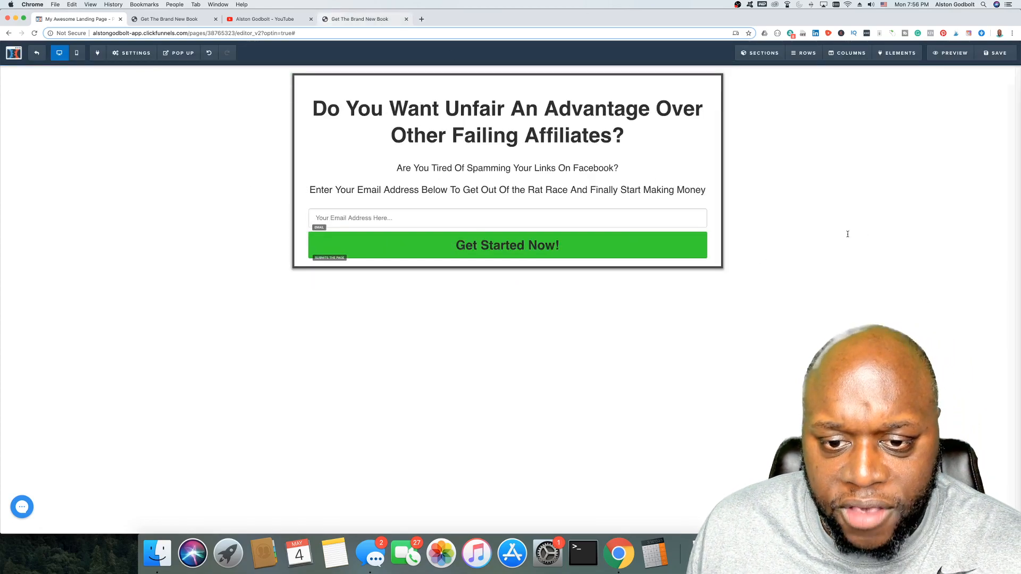
Step: Switch to the book sales page and scroll down to its chapter titles
left_click(360, 19)
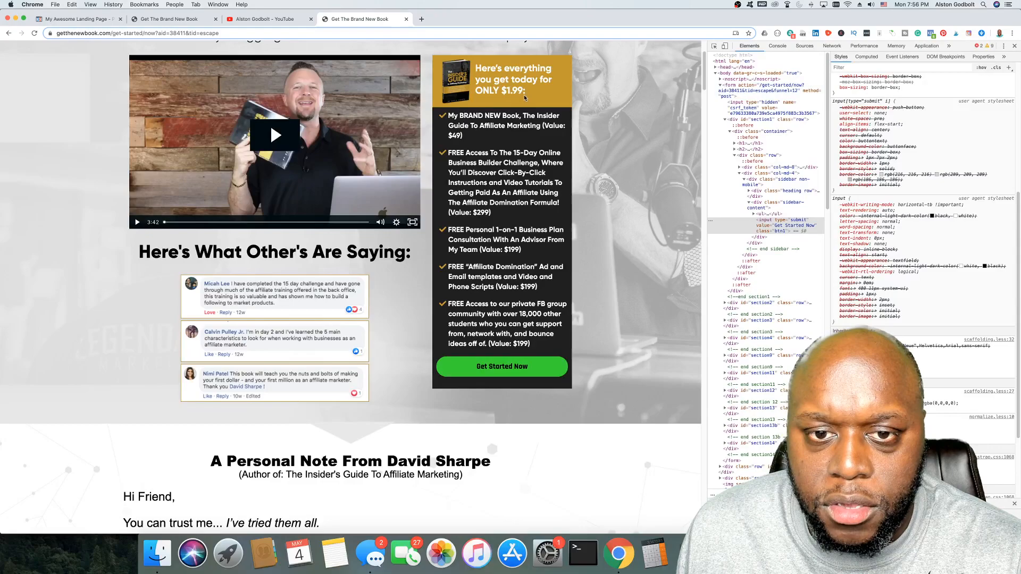
right_click(524, 95)
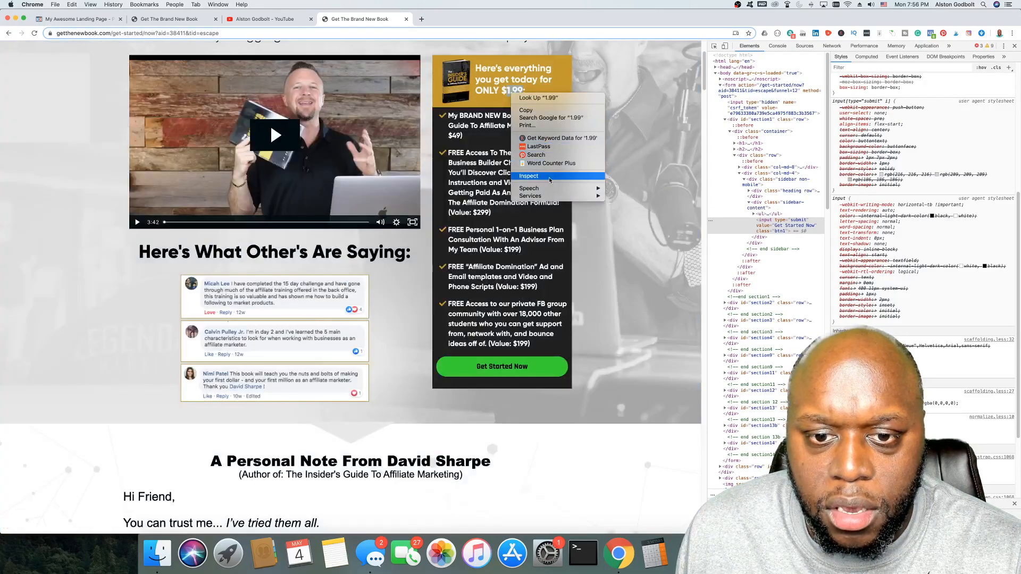
left_click(812, 133)
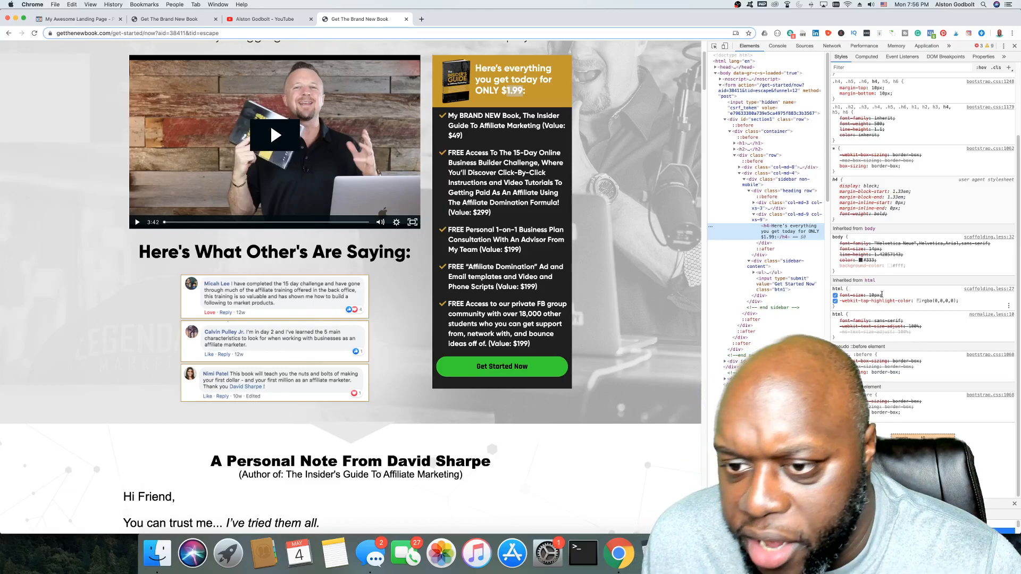
scroll(396, 303, "down", 4)
scroll(396, 303, "down", 15)
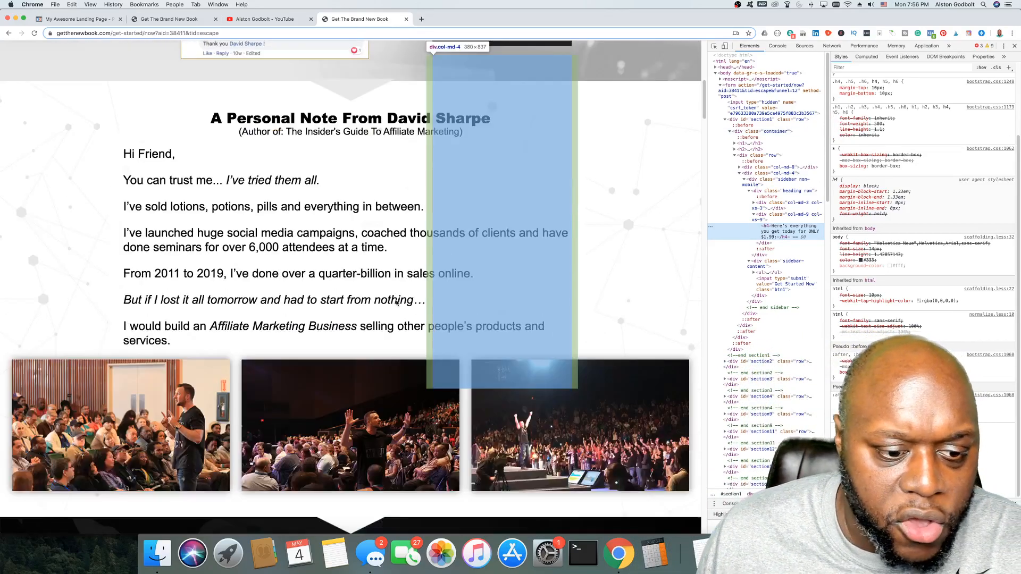
scroll(238, 356, "down", 20)
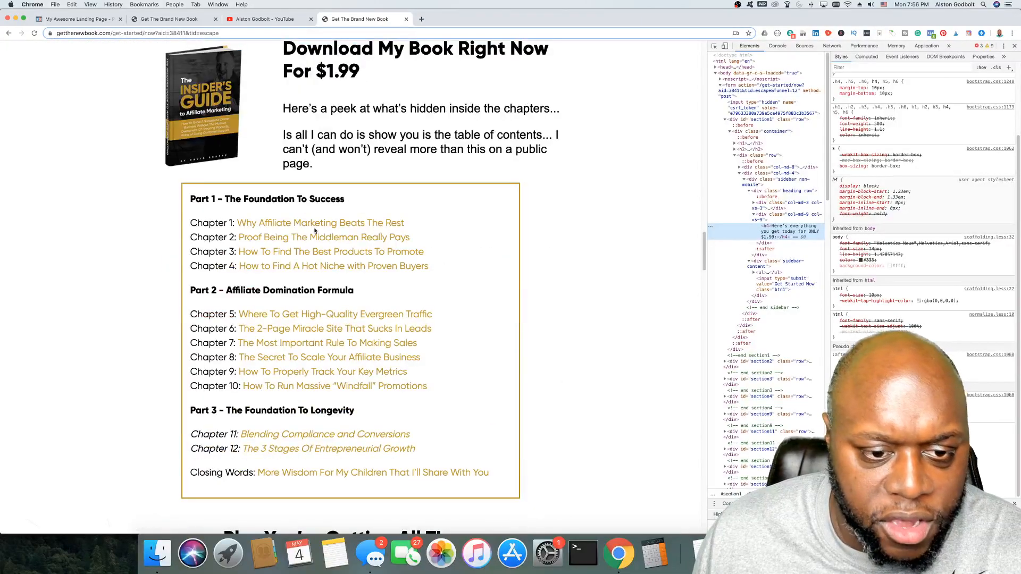
Step: Inspect a chapter title and copy its colour value #c49a21
right_click(339, 222)
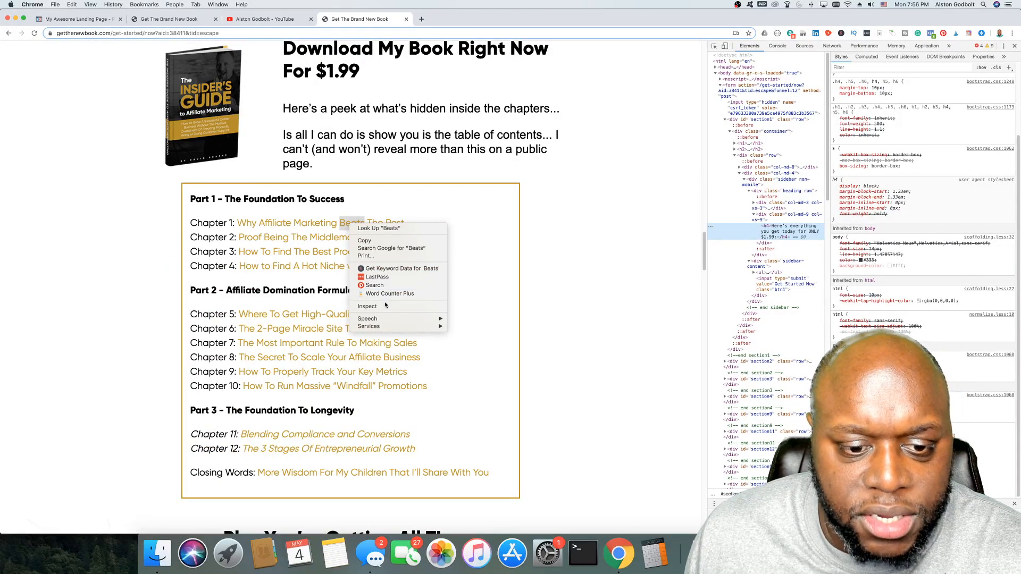
left_click(367, 307)
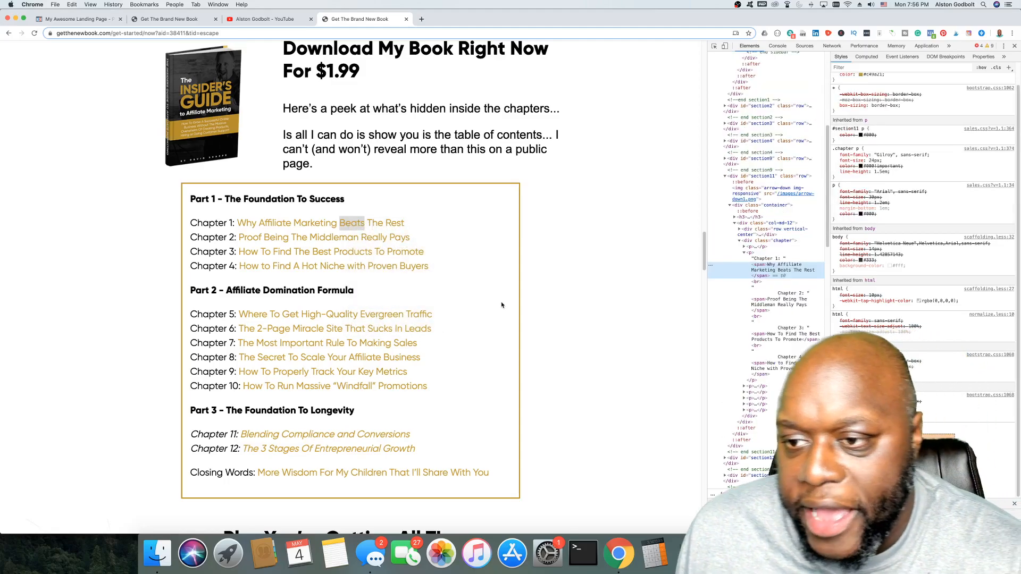
scroll(916, 126, "up", 1)
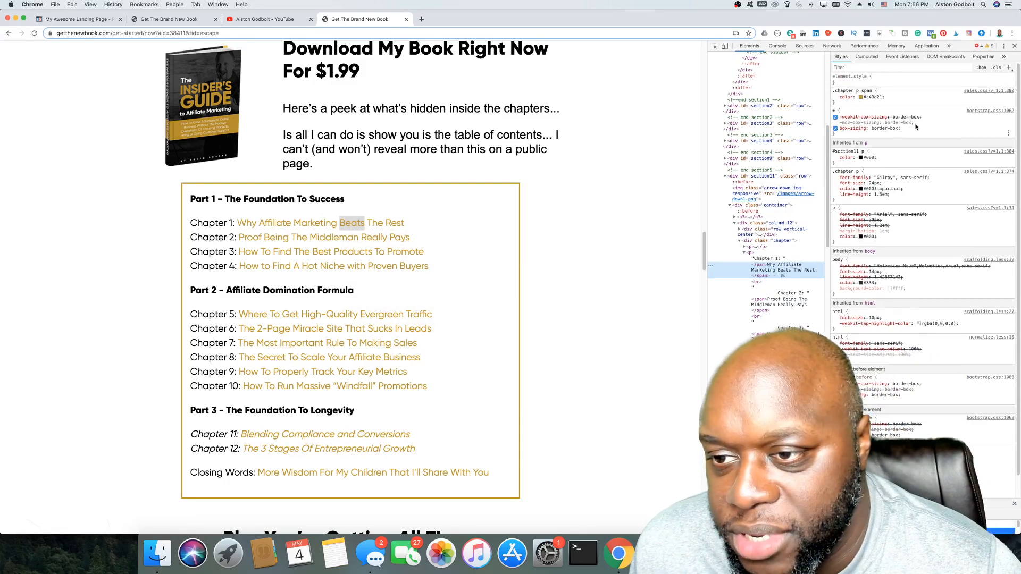
left_click(868, 97)
right_click(873, 98)
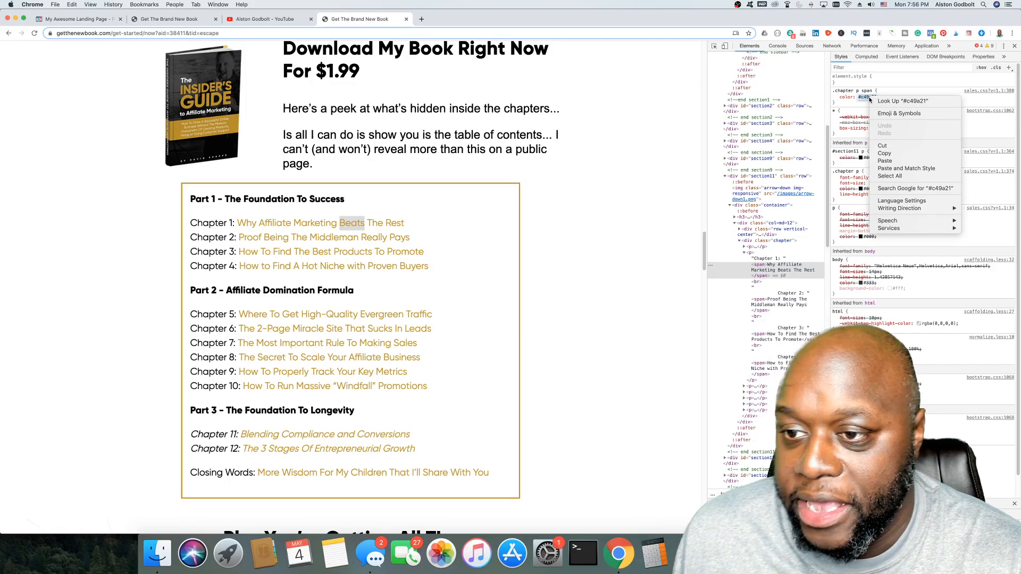
left_click(886, 153)
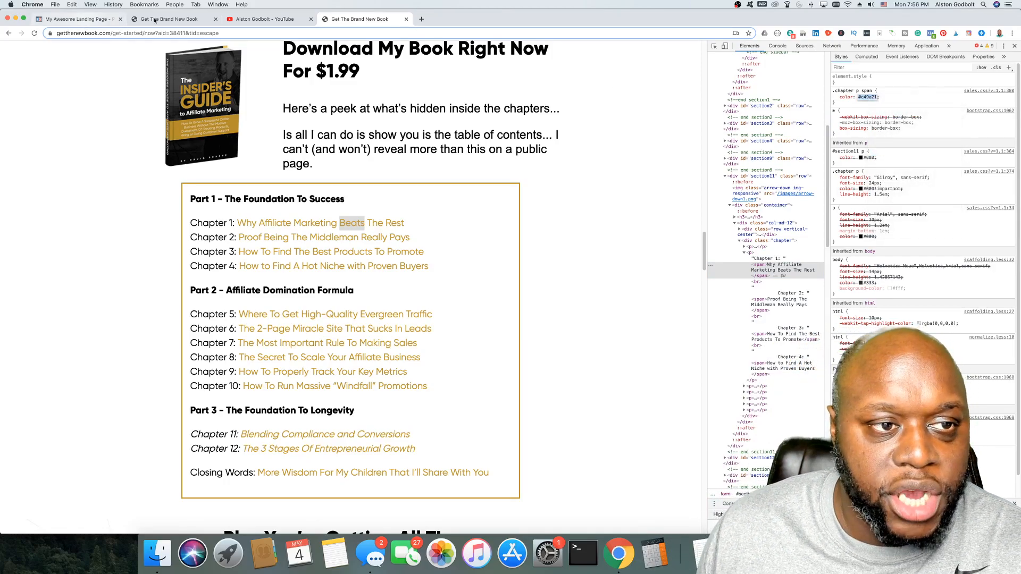
left_click(84, 22)
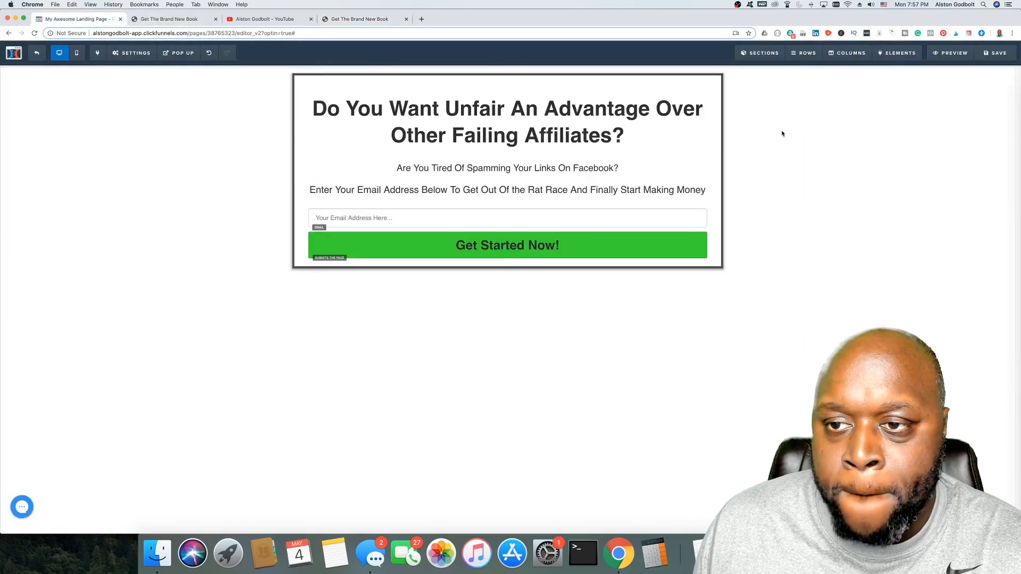
Step: Paste #c49a21 as the page background colour in Settings > Background
left_click(122, 55)
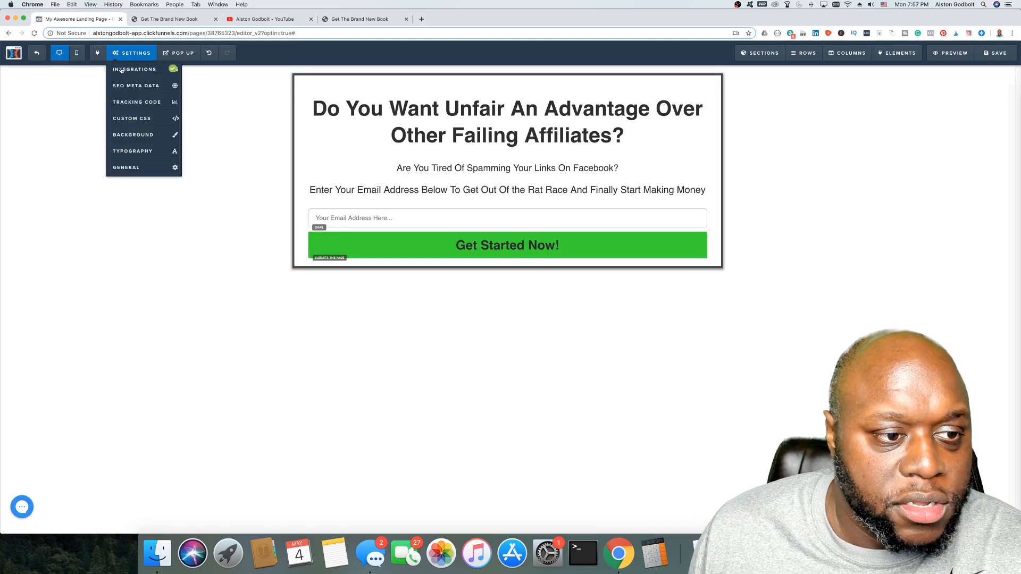
left_click(132, 140)
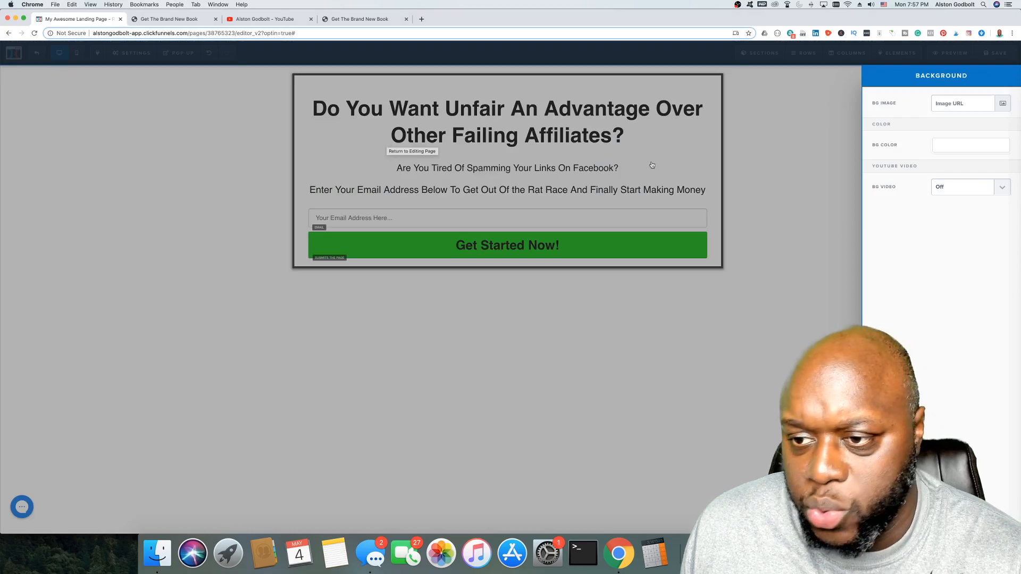
left_click(964, 152)
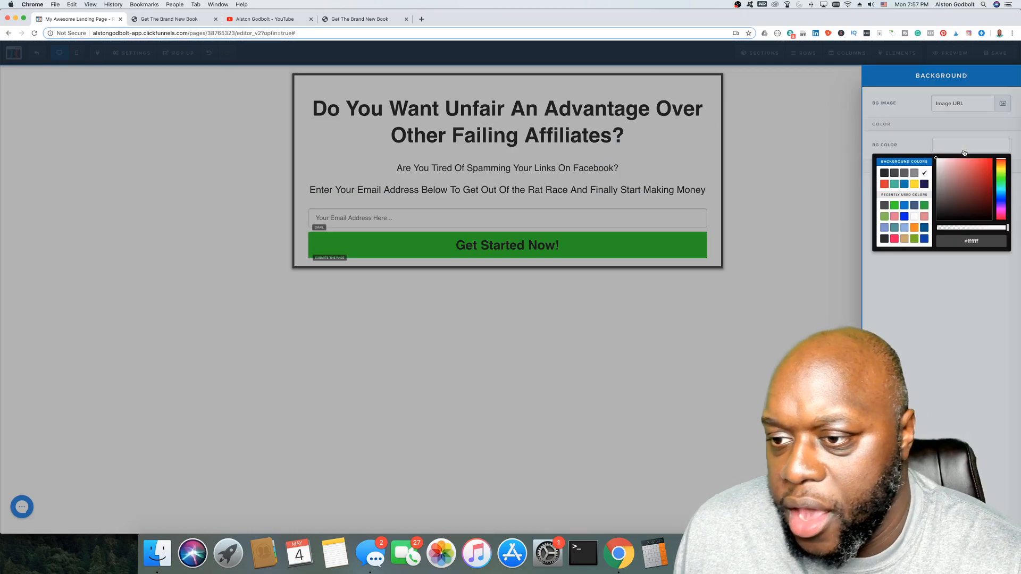
triple_click(972, 240)
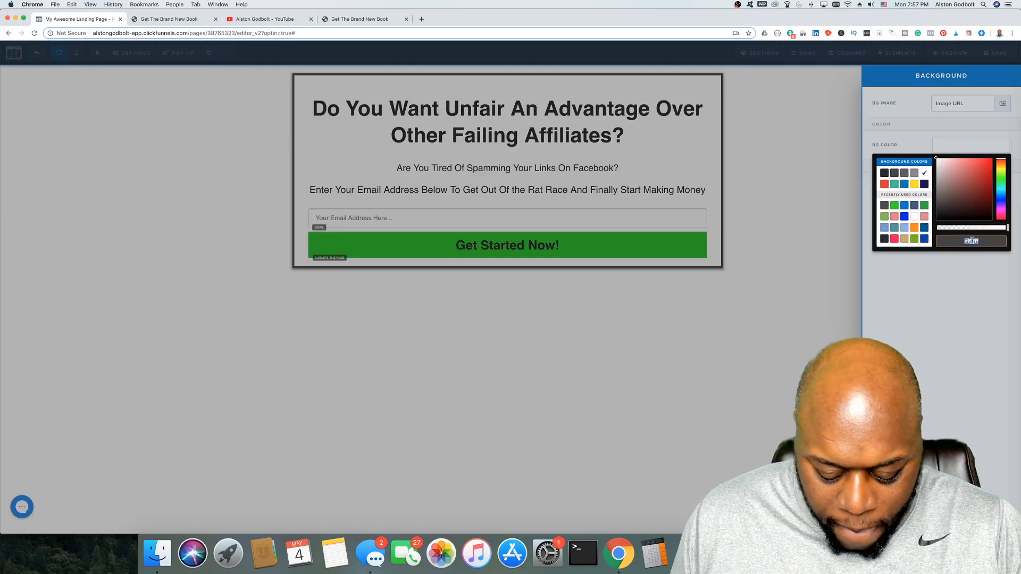
key("super+v")
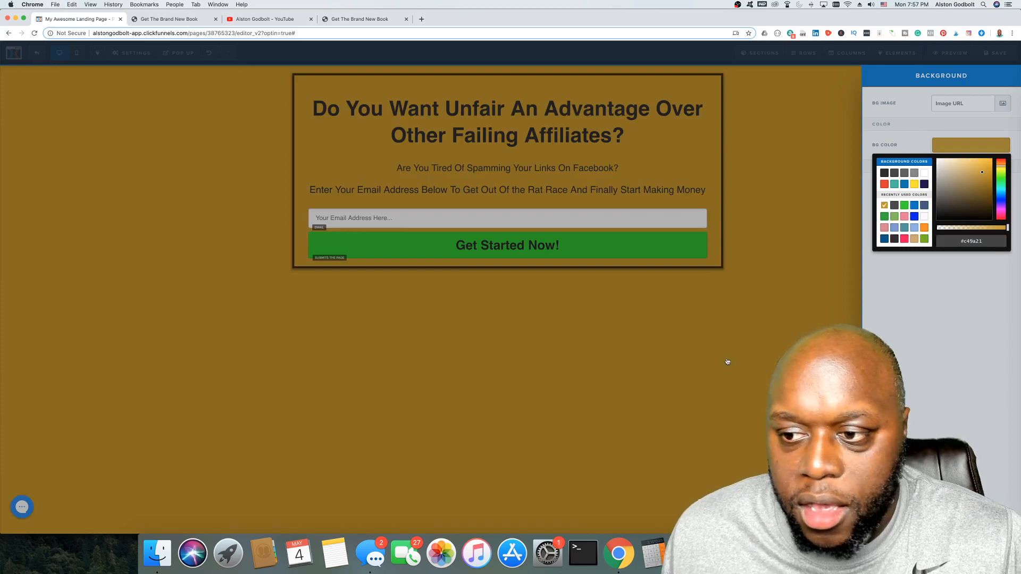
left_click(727, 360)
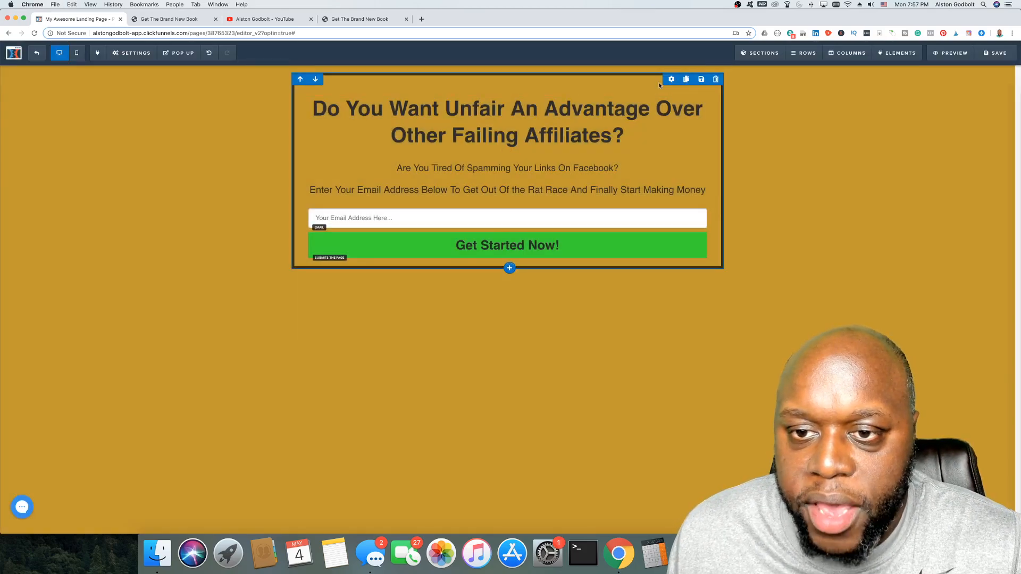
Step: Set the opt-in row's background colour to the white swatch
left_click(687, 240)
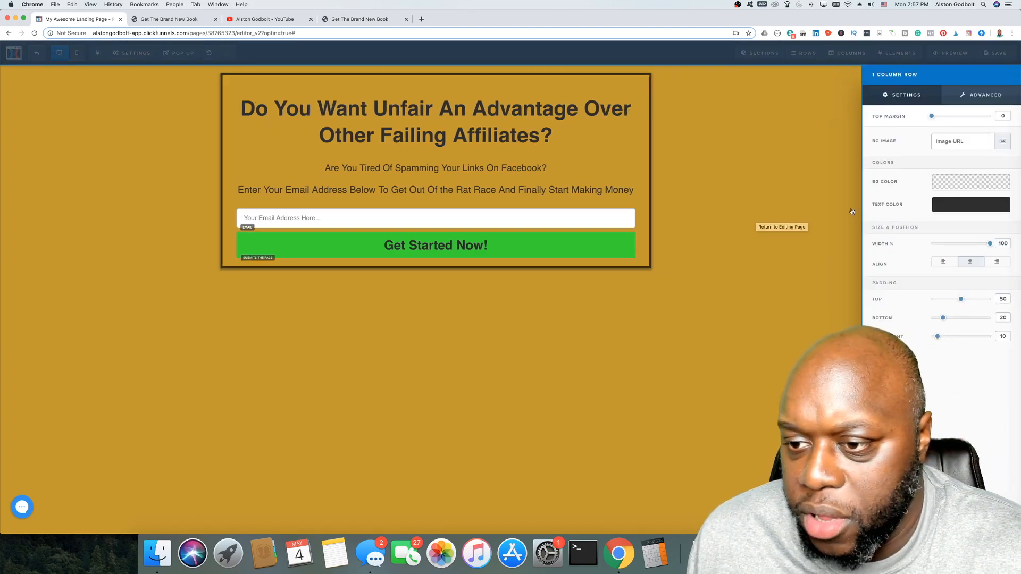
left_click(945, 183)
left_click(924, 210)
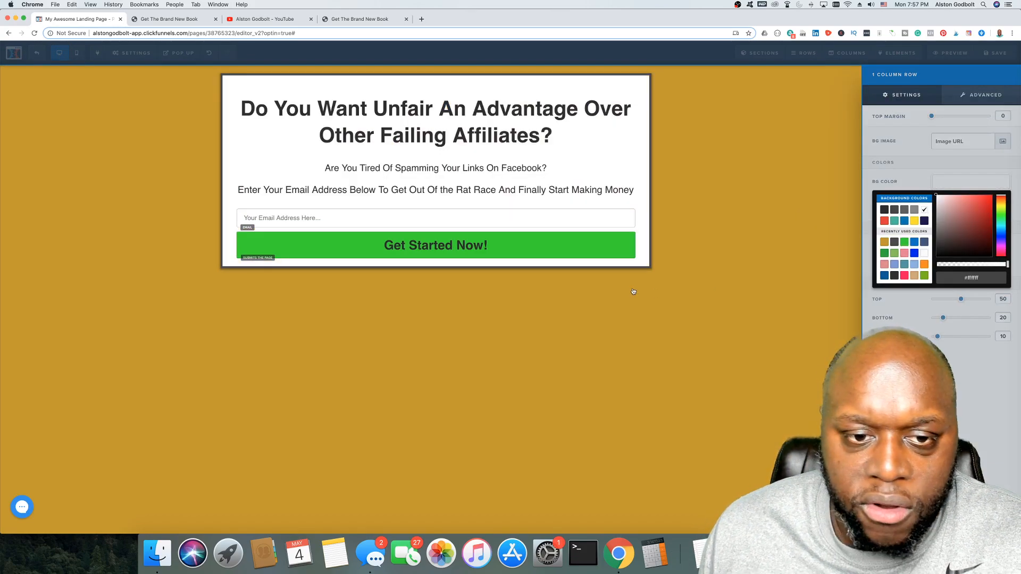
left_click(575, 298)
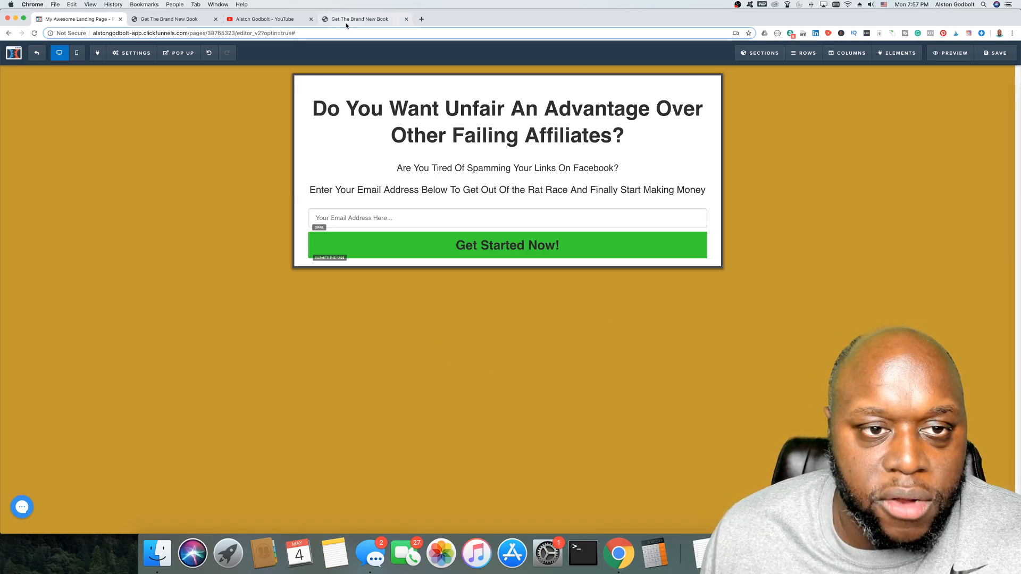
left_click(367, 21)
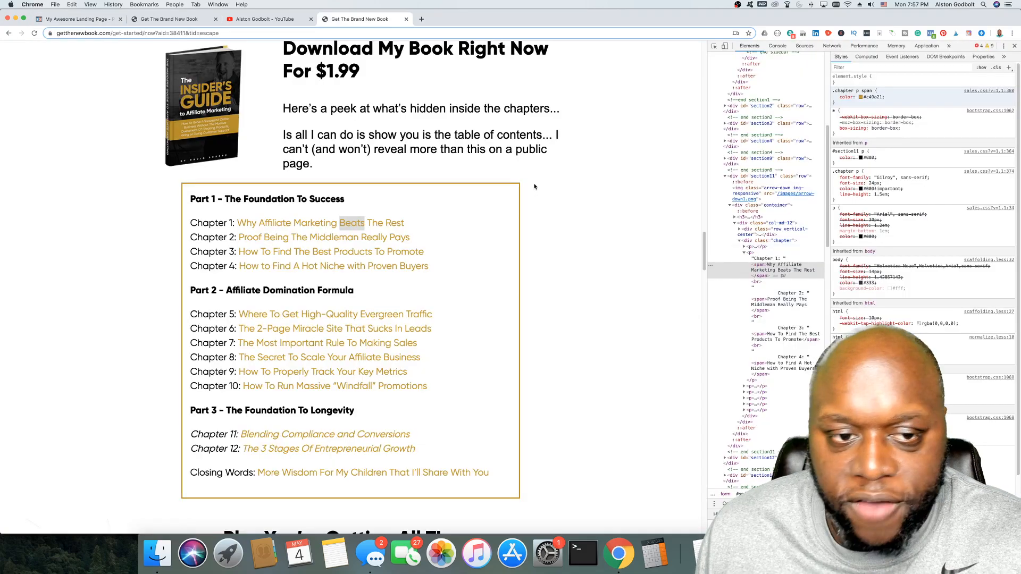
scroll(583, 306, "up", 2)
scroll(583, 306, "up", 10)
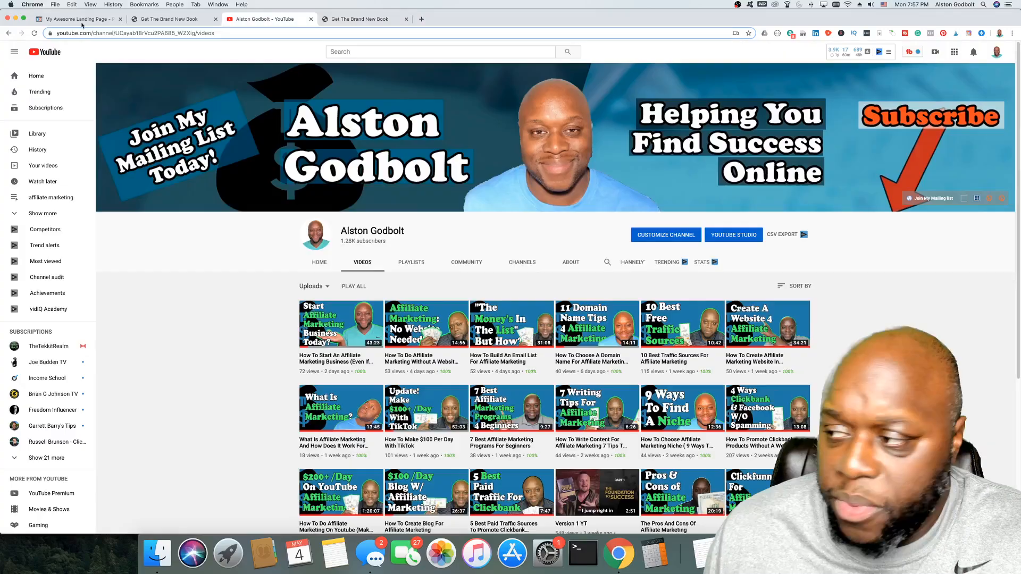
left_click(73, 22)
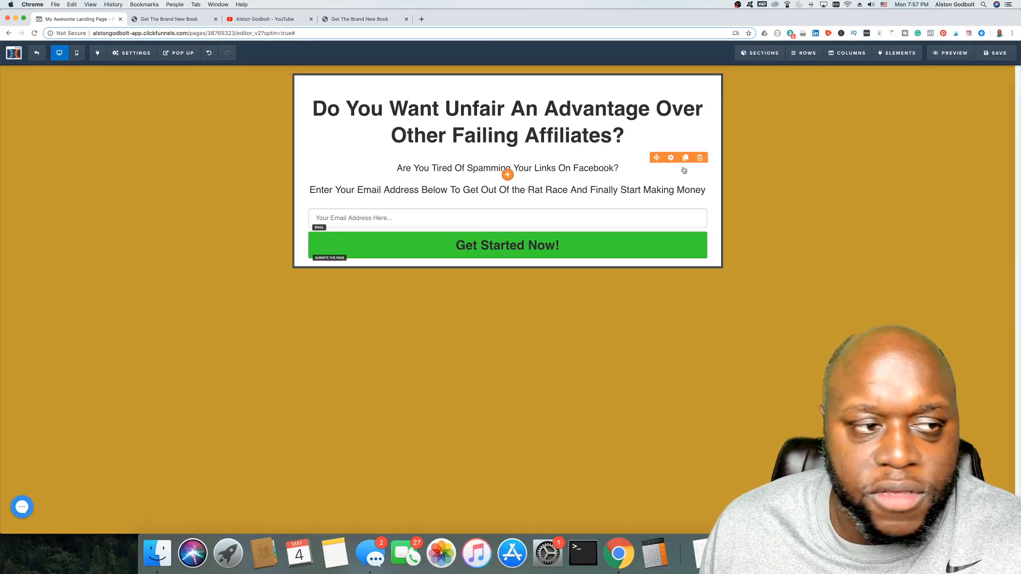
Step: Show the opt-in page in mobile layout, with the headline stacked above the email field and button
left_click(77, 52)
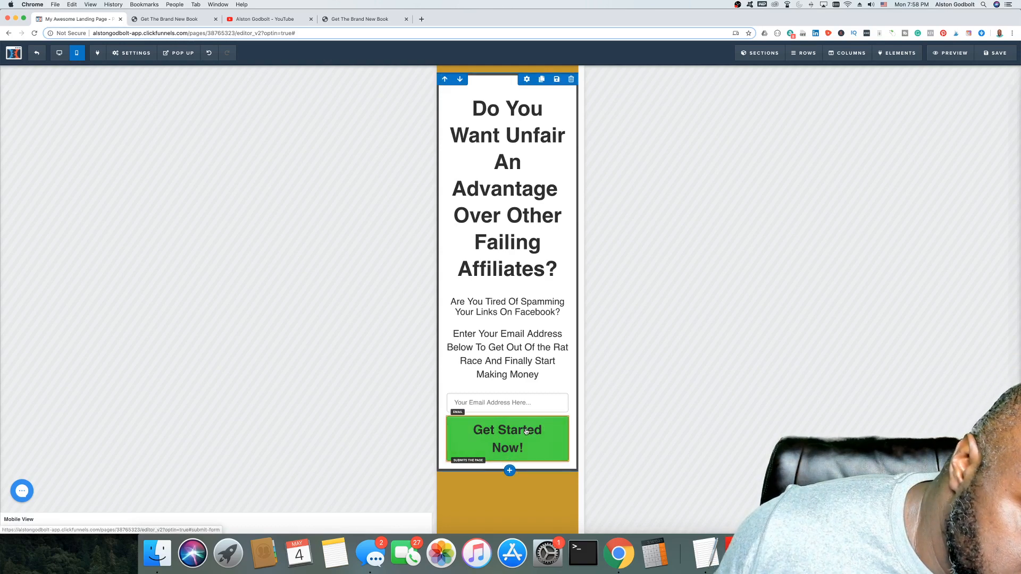
Step: Place a Mobile Only copy of the Get Started Now! button above the headline, then preview
left_click(515, 413)
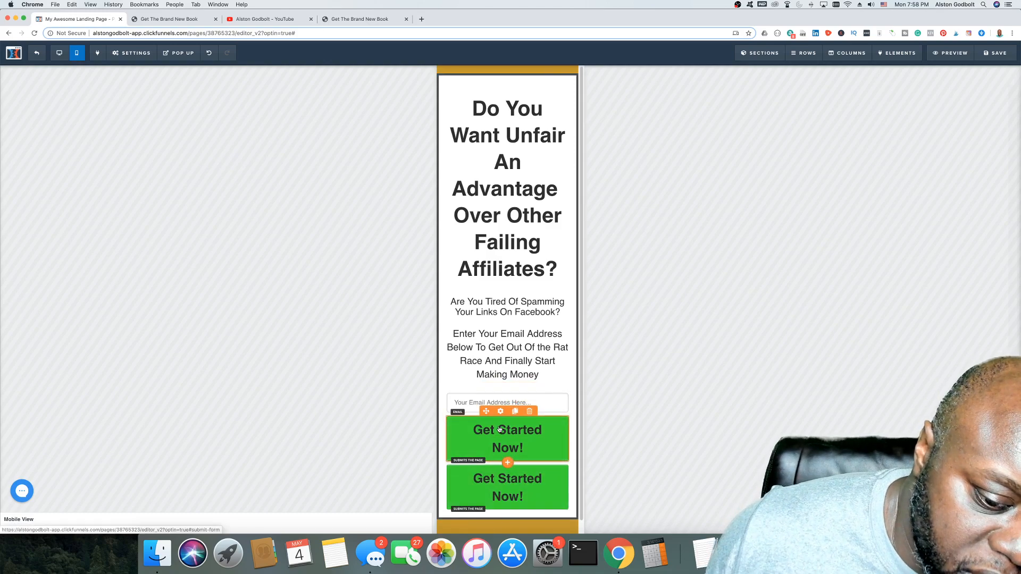
left_click_drag(487, 319, 490, 111)
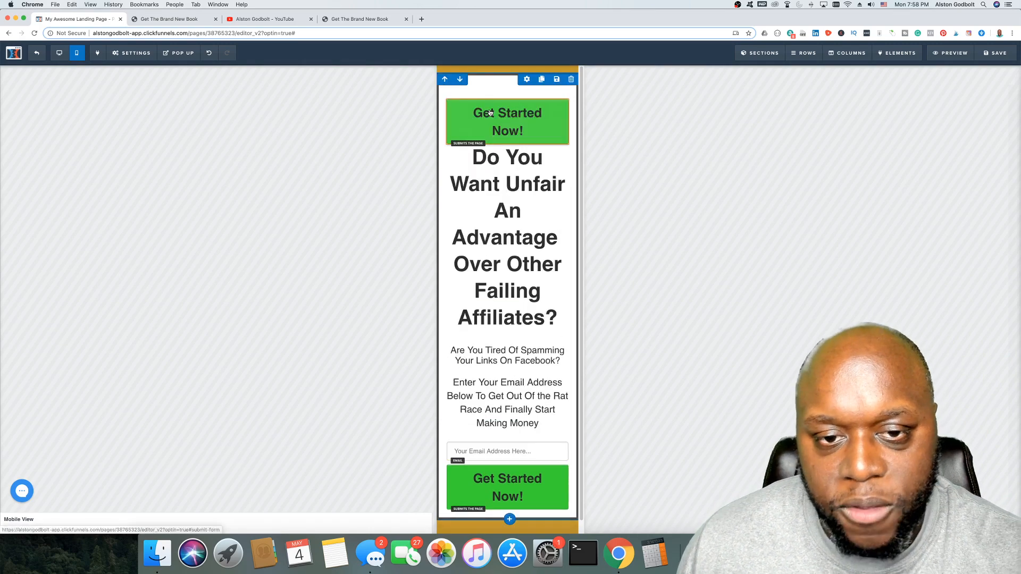
left_click(557, 126)
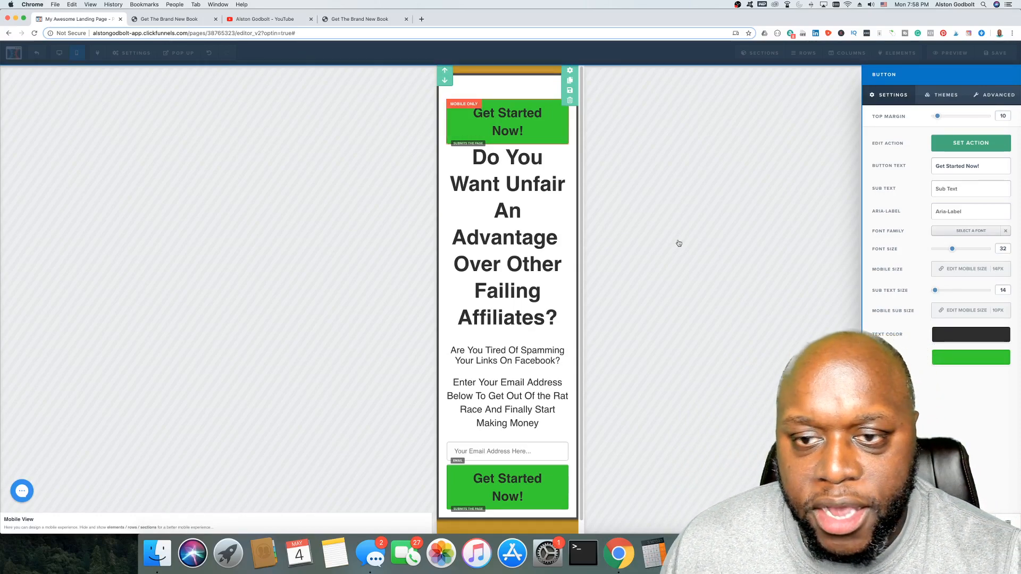
left_click(859, 97)
left_click(957, 55)
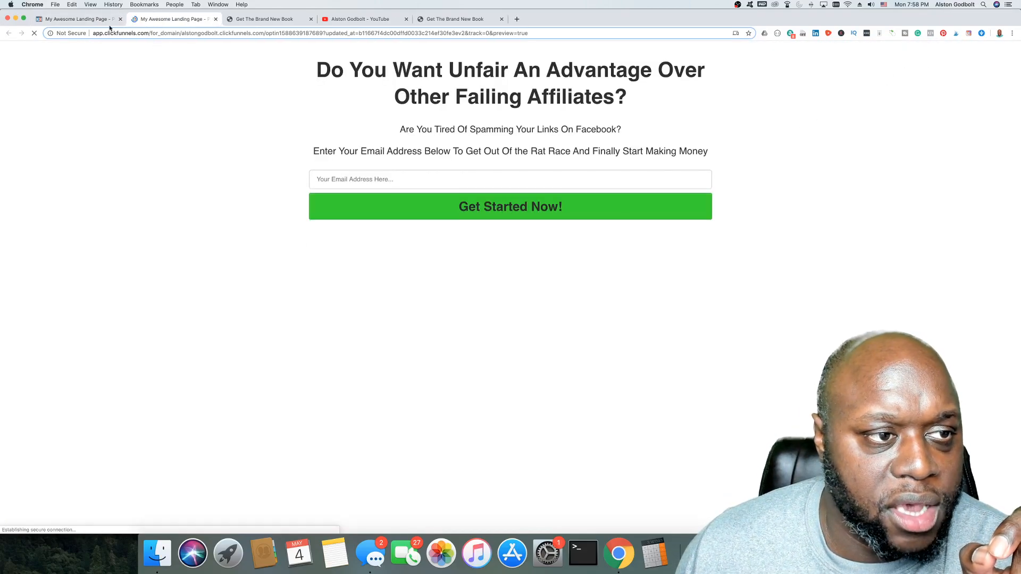
Step: Close the preview tab, save the page, and reopen a fresh preview
key("super+w")
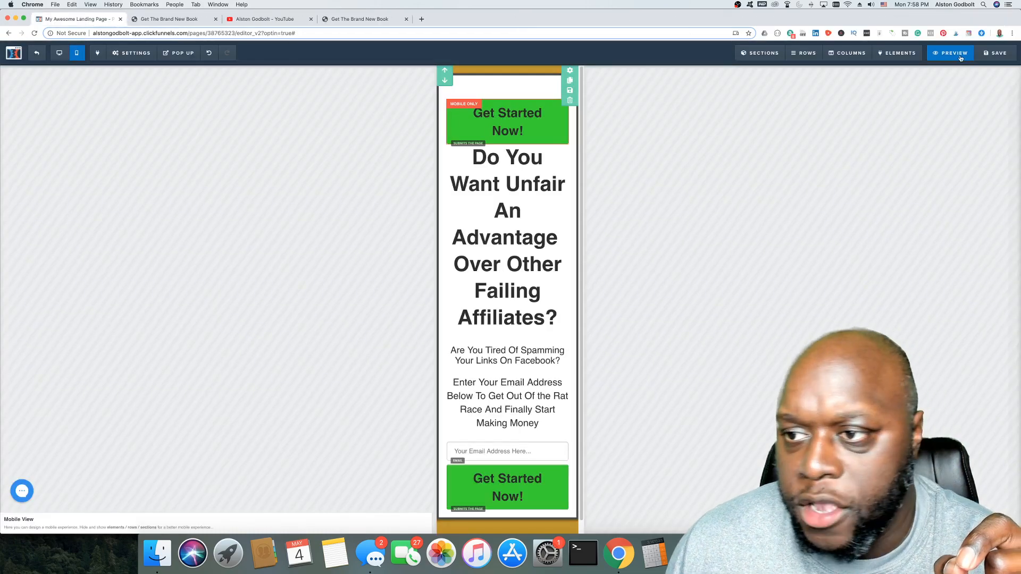
left_click(998, 55)
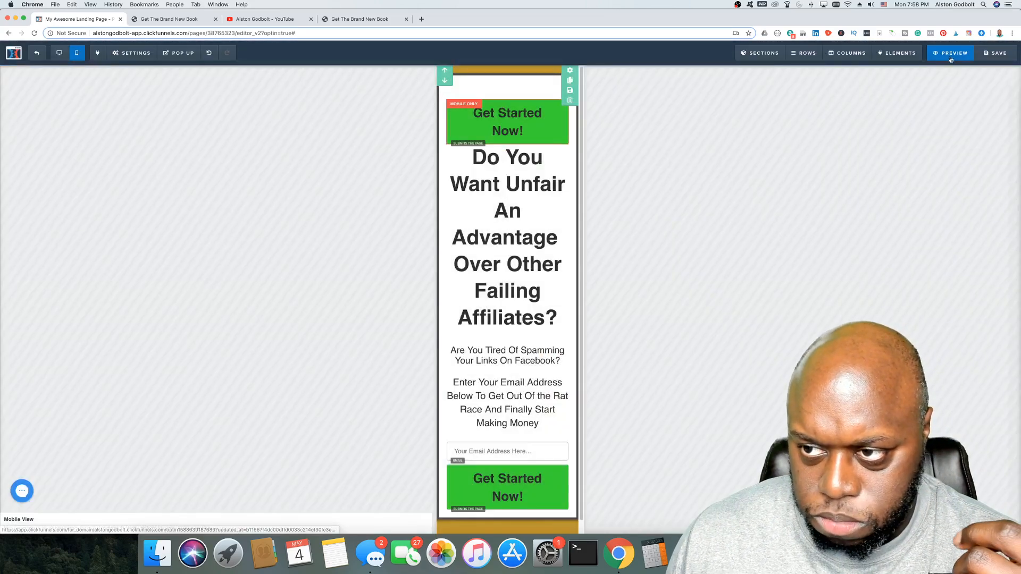
left_click(955, 55)
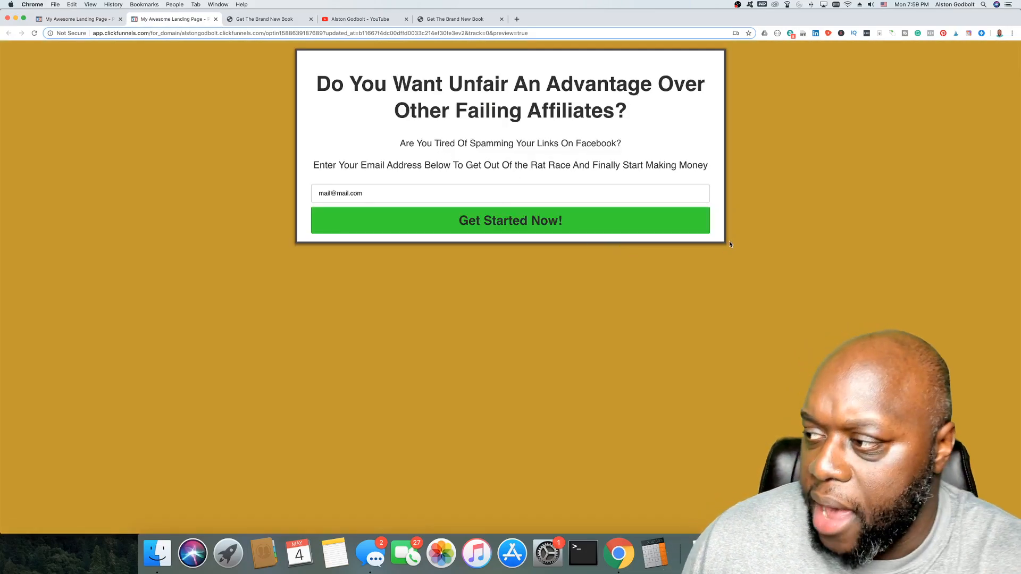
Step: View the preview as a Galaxy S5 in DevTools, then close DevTools and return to the editor
right_click(748, 110)
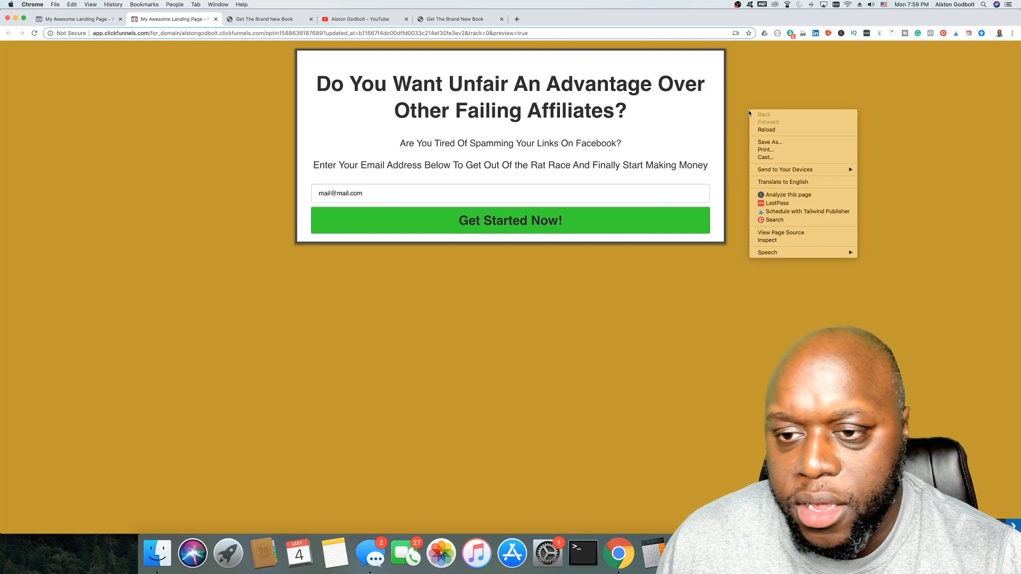
left_click(791, 241)
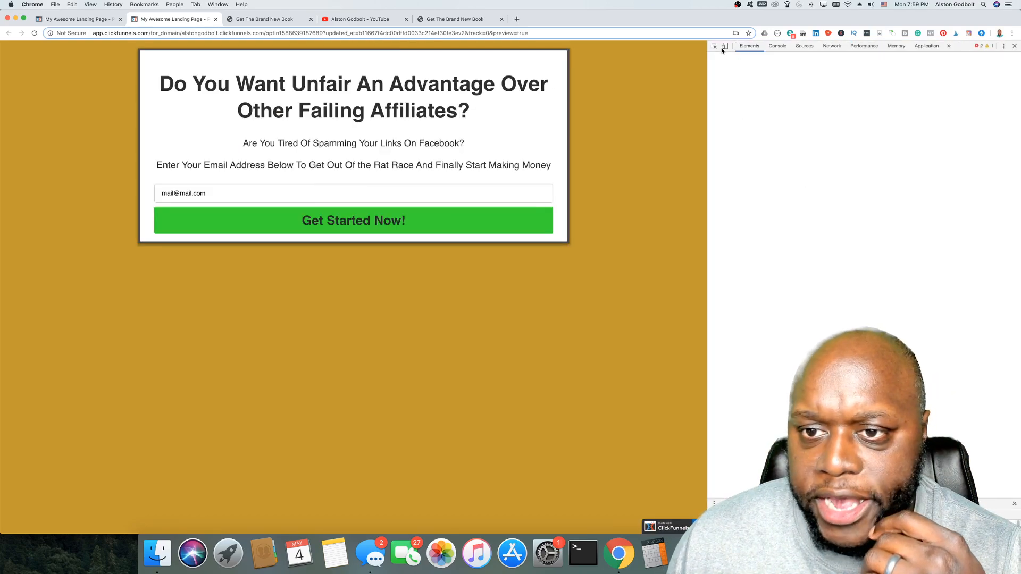
left_click(724, 47)
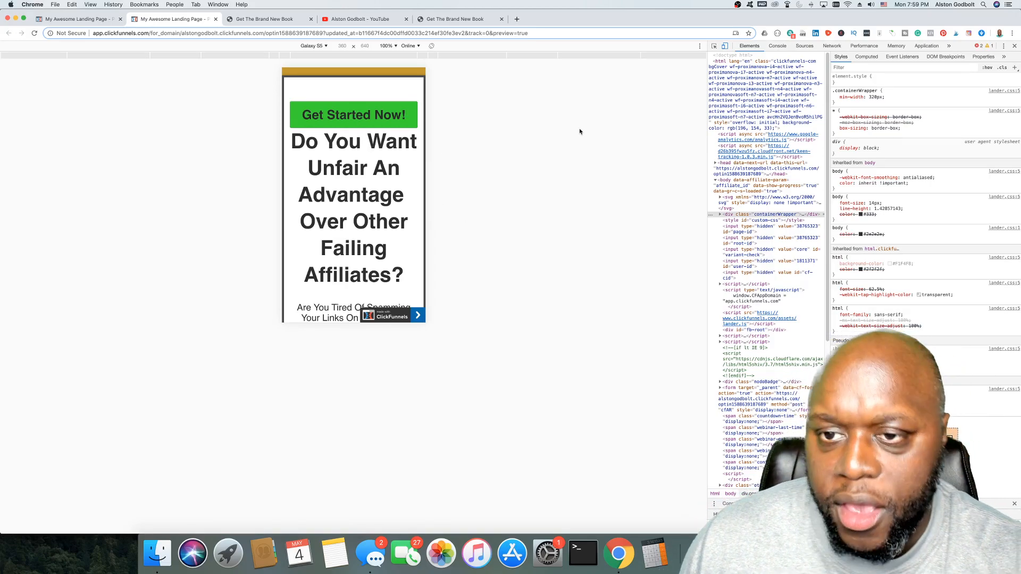
left_click(724, 46)
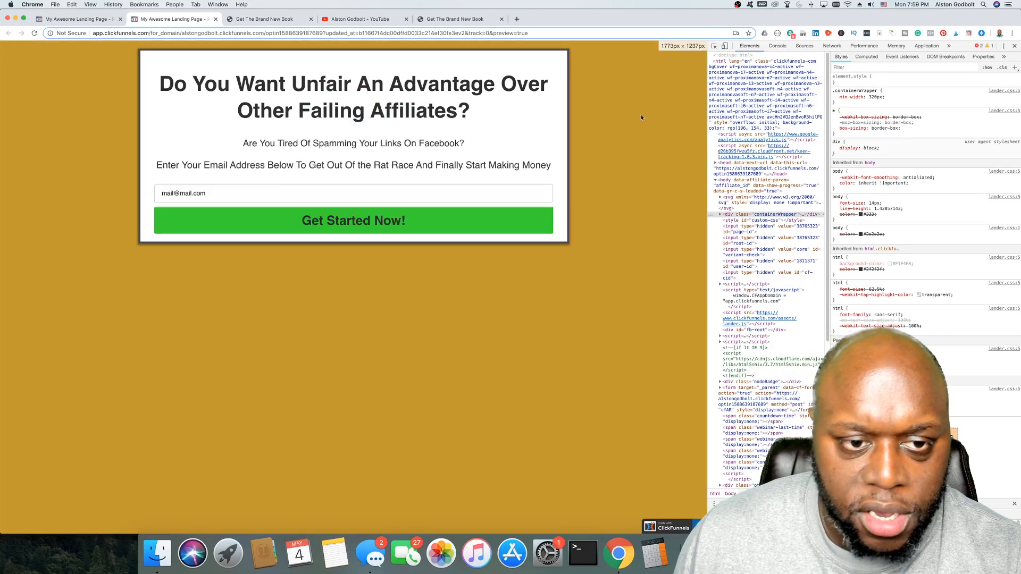
left_click(1016, 47)
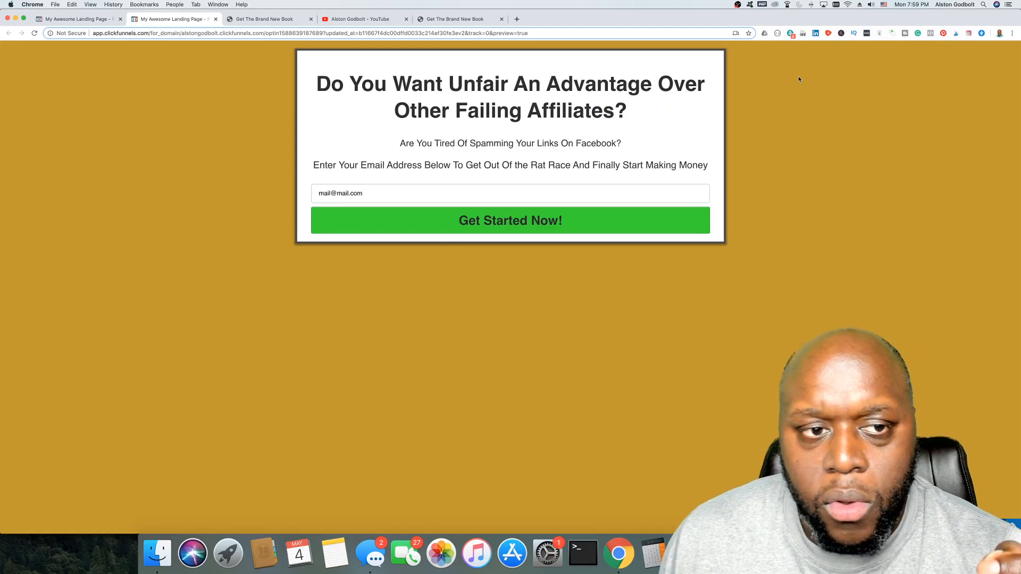
left_click(79, 18)
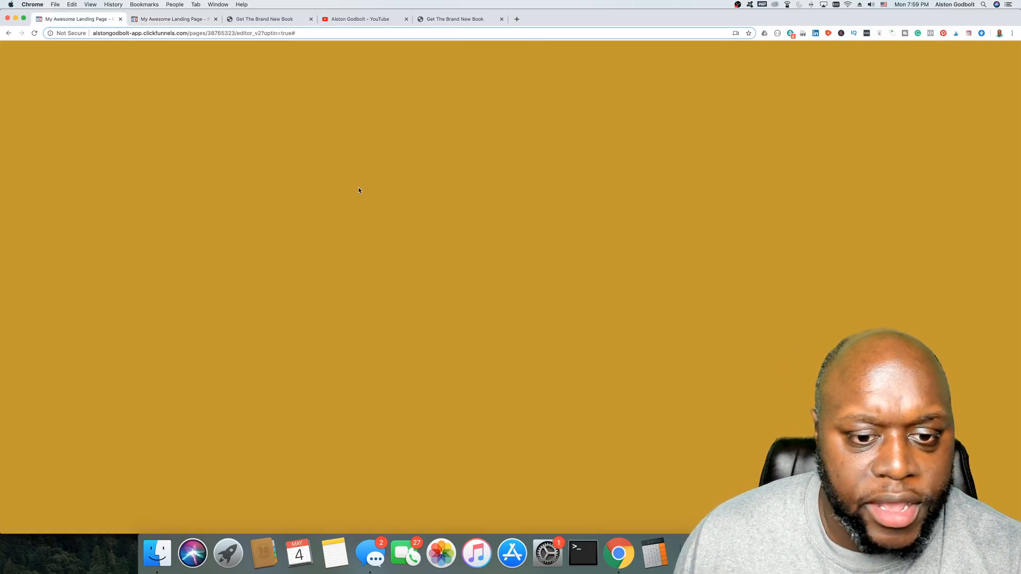
mouse_move(504, 458)
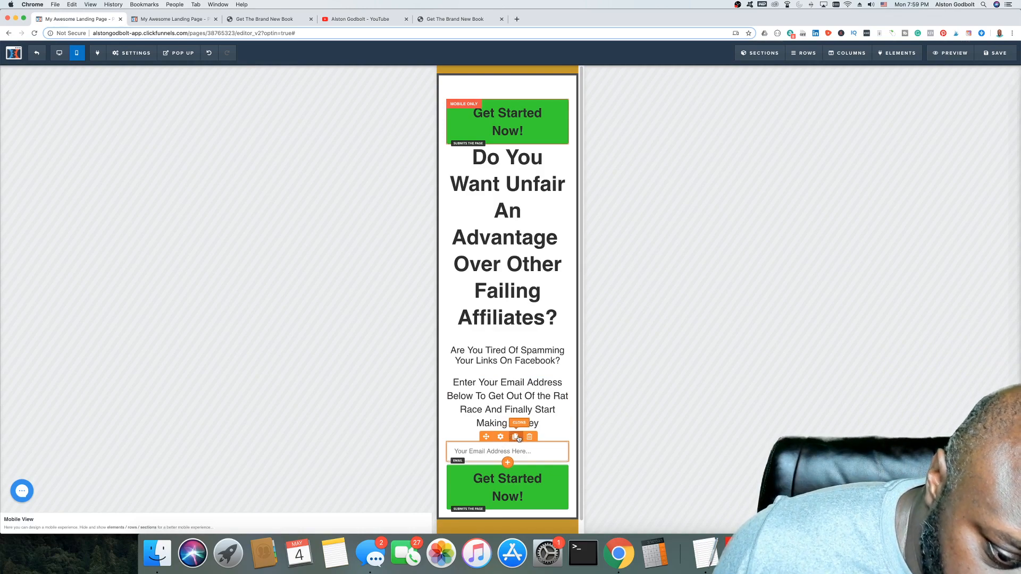
Step: Place a Mobile Only copy of the email field above the top Get Started Now! button
left_click(515, 437)
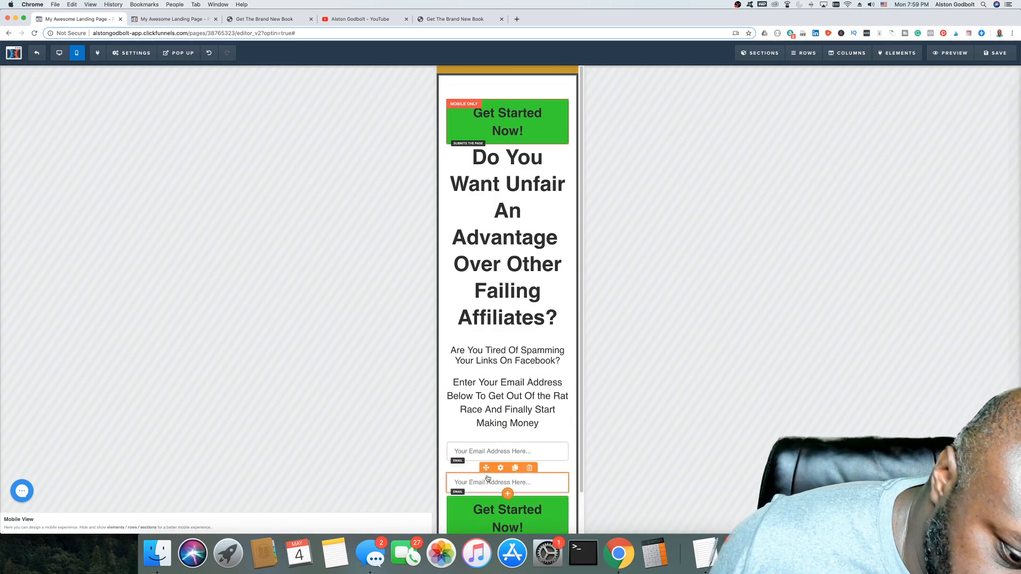
left_click_drag(485, 456, 488, 103)
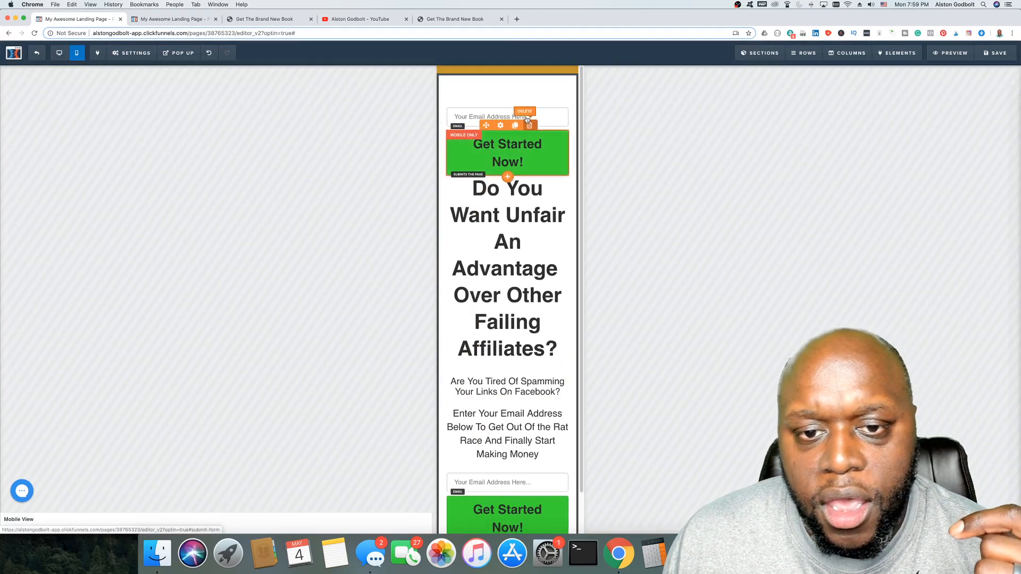
left_click(549, 119)
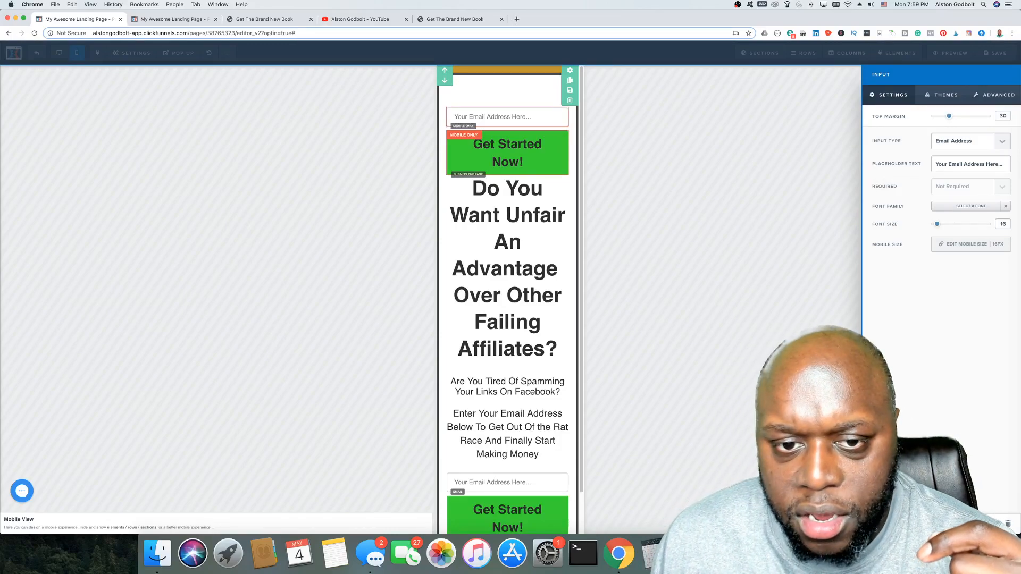
left_click(759, 280)
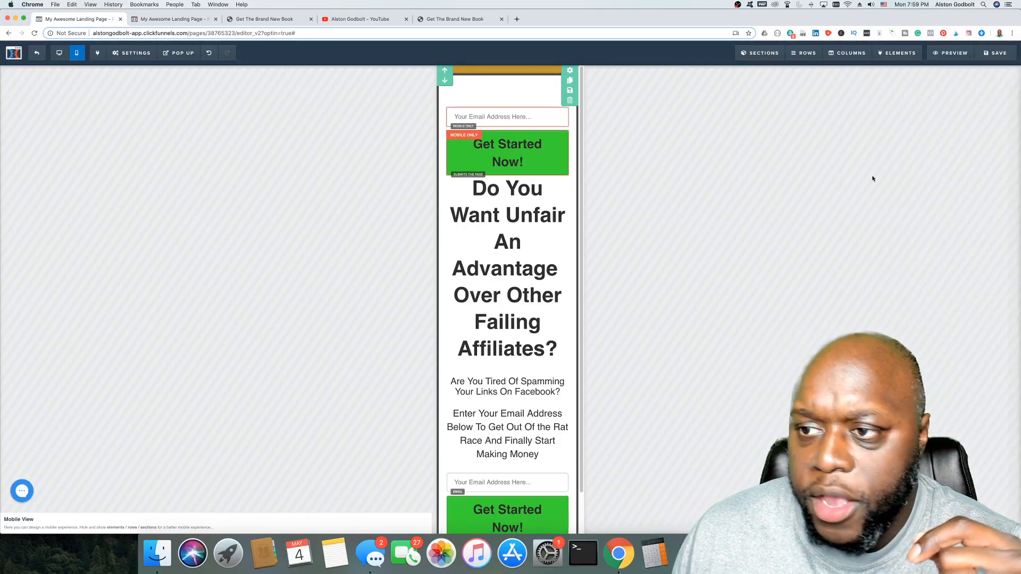
Step: Save the page, dismissing the SEO meta data panel and saving again
left_click(993, 53)
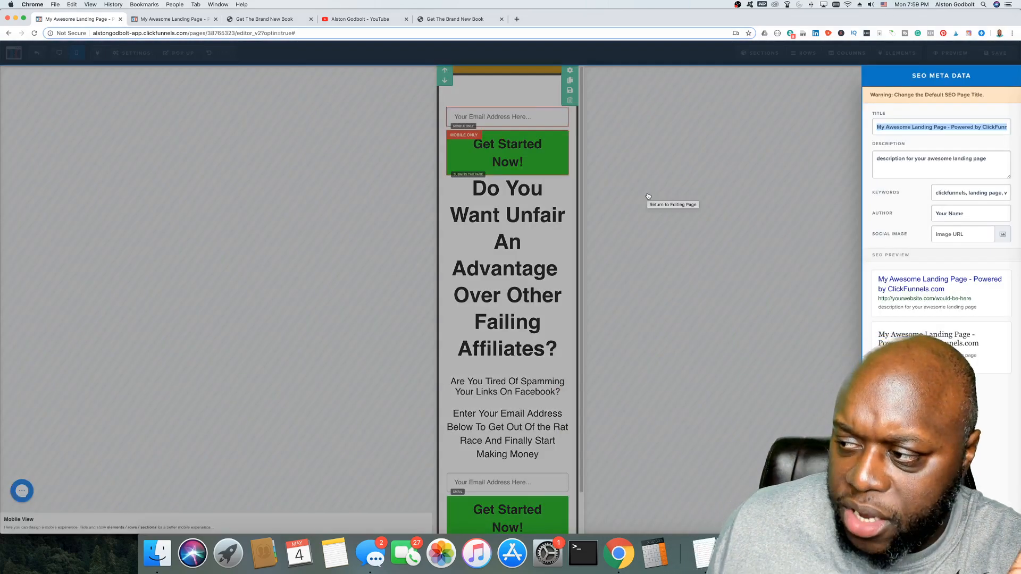
left_click(648, 196)
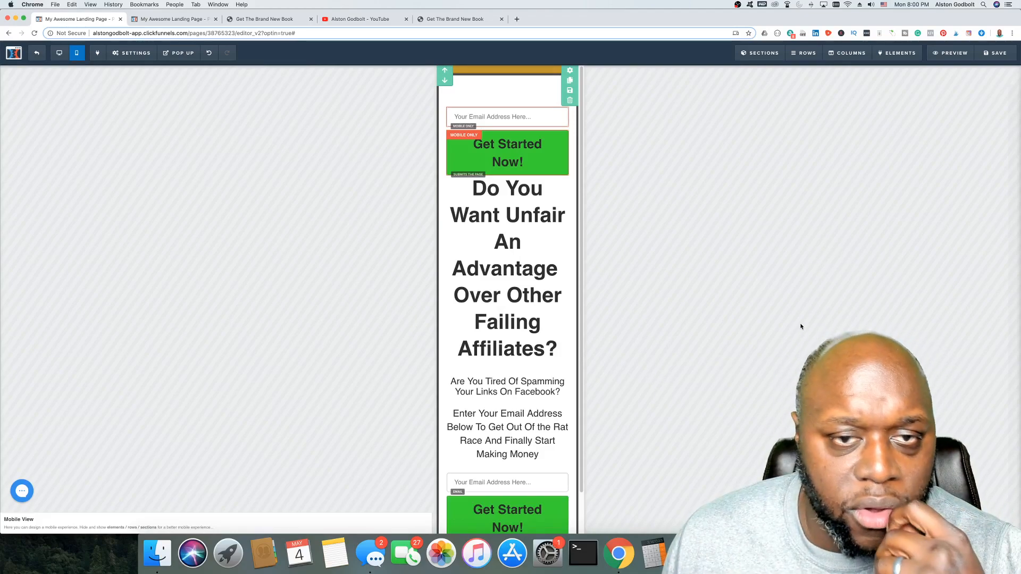
left_click(1007, 55)
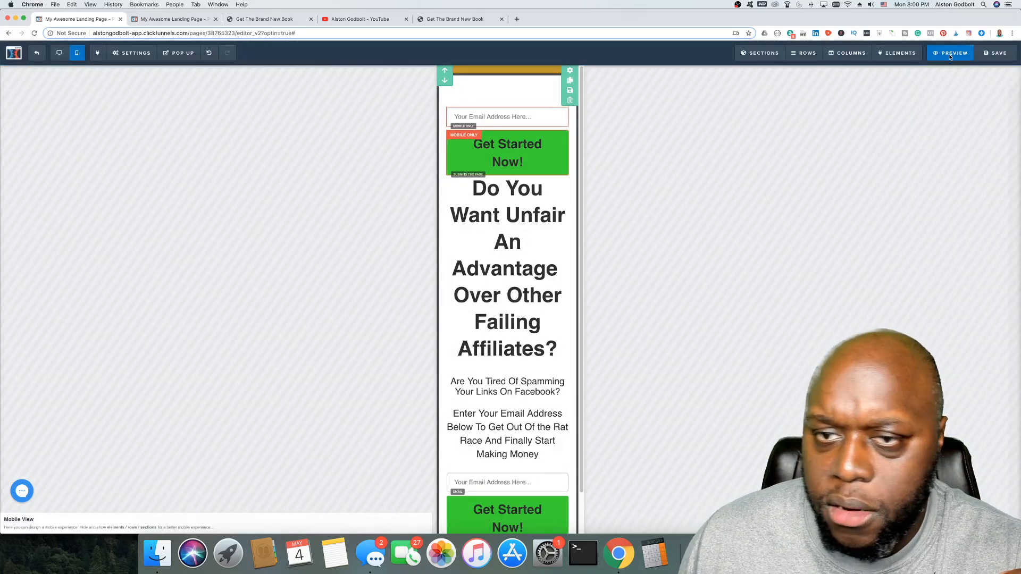
left_click(950, 55)
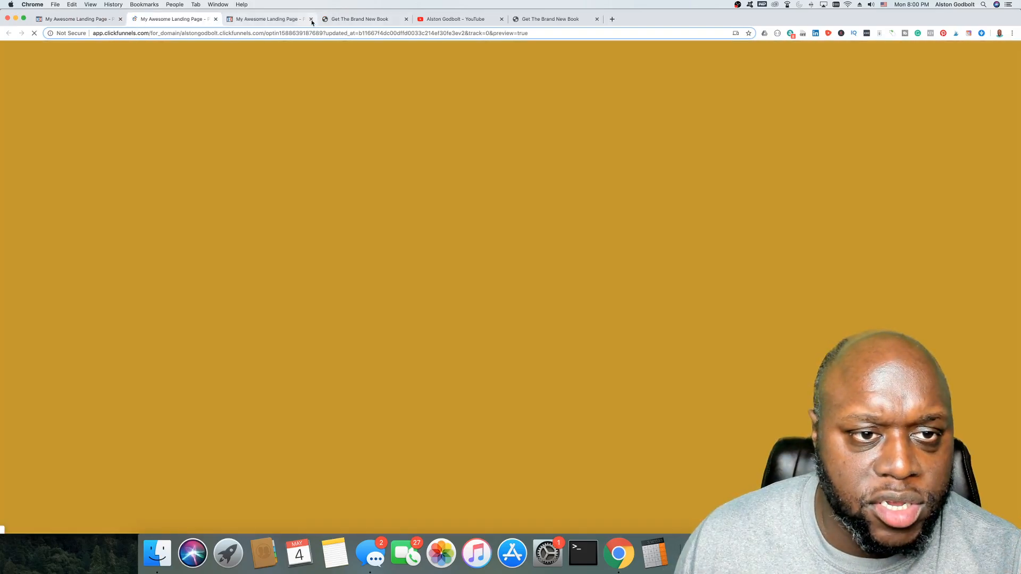
left_click(311, 19)
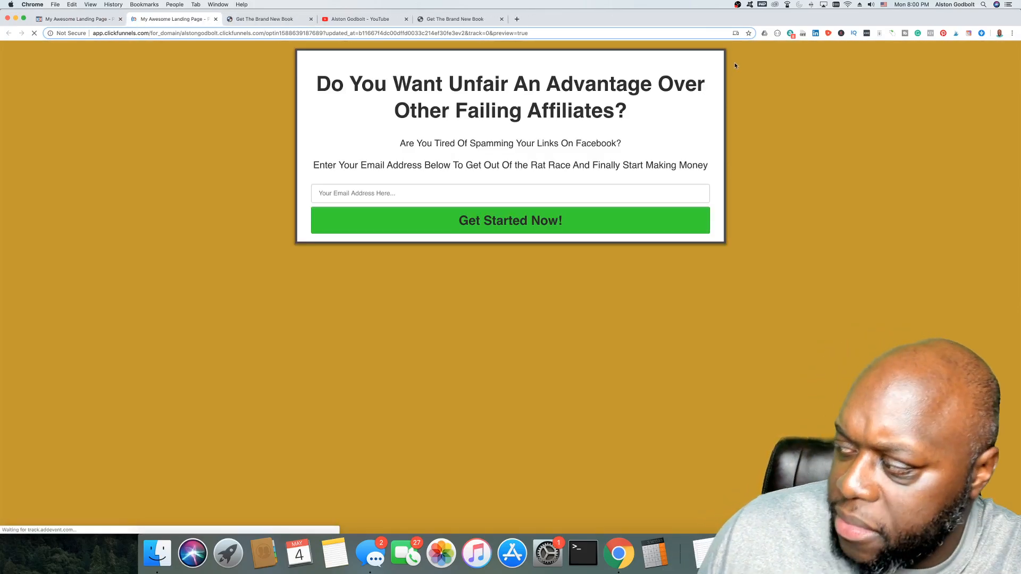
right_click(818, 77)
left_click(858, 206)
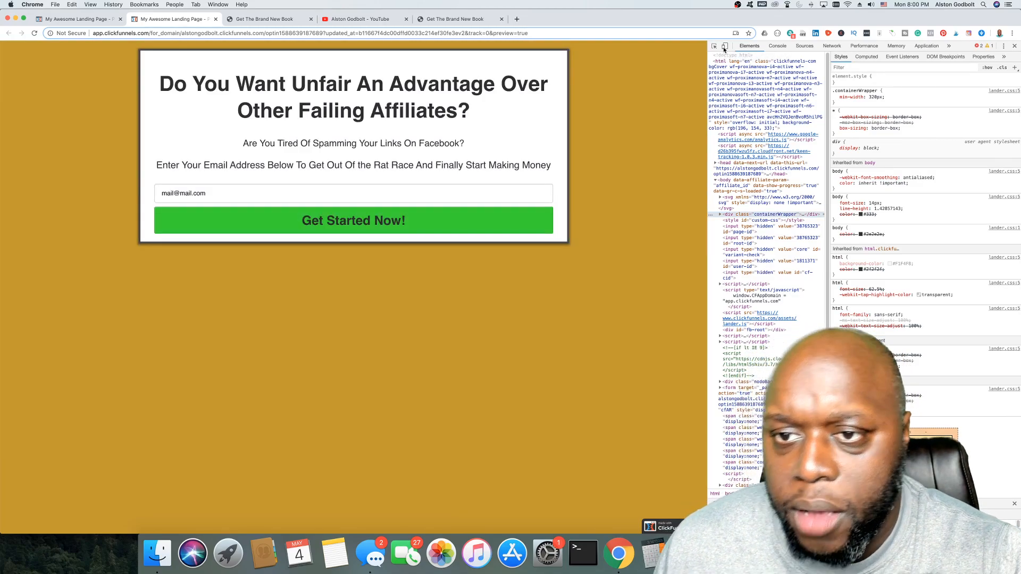
left_click(724, 47)
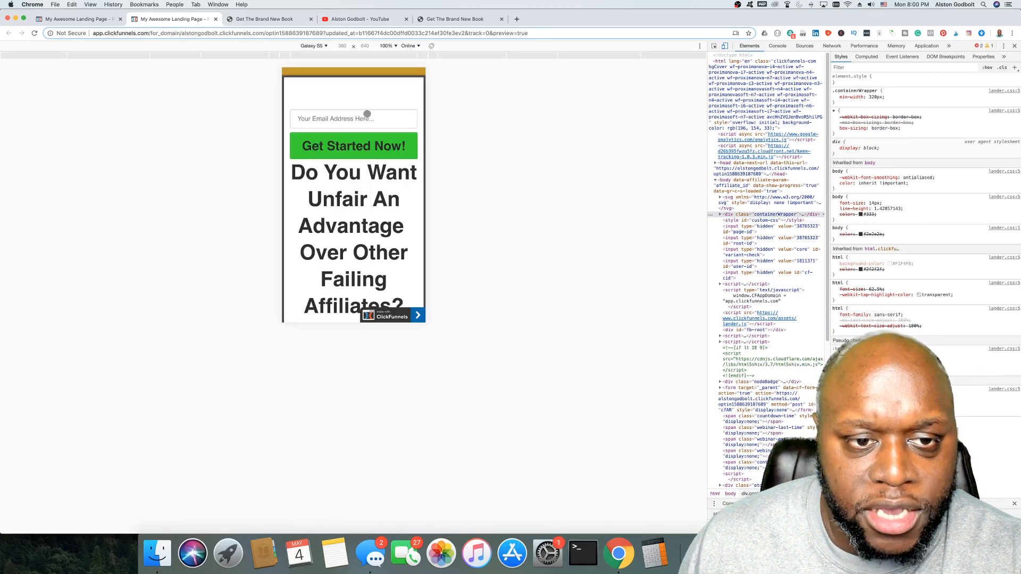
scroll(367, 115, "down", 2)
scroll(370, 116, "up", 2)
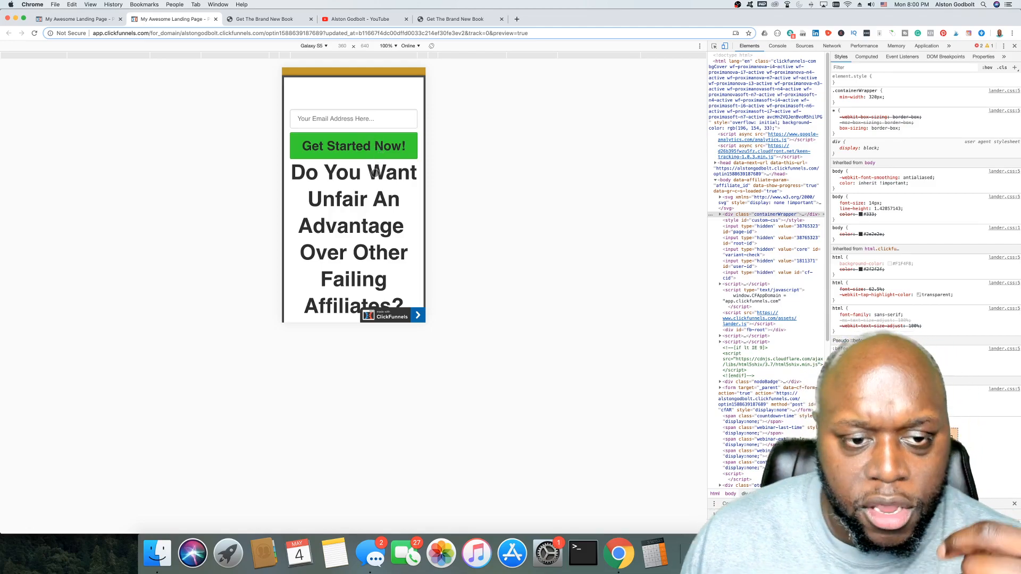
scroll(356, 169, "down", 5)
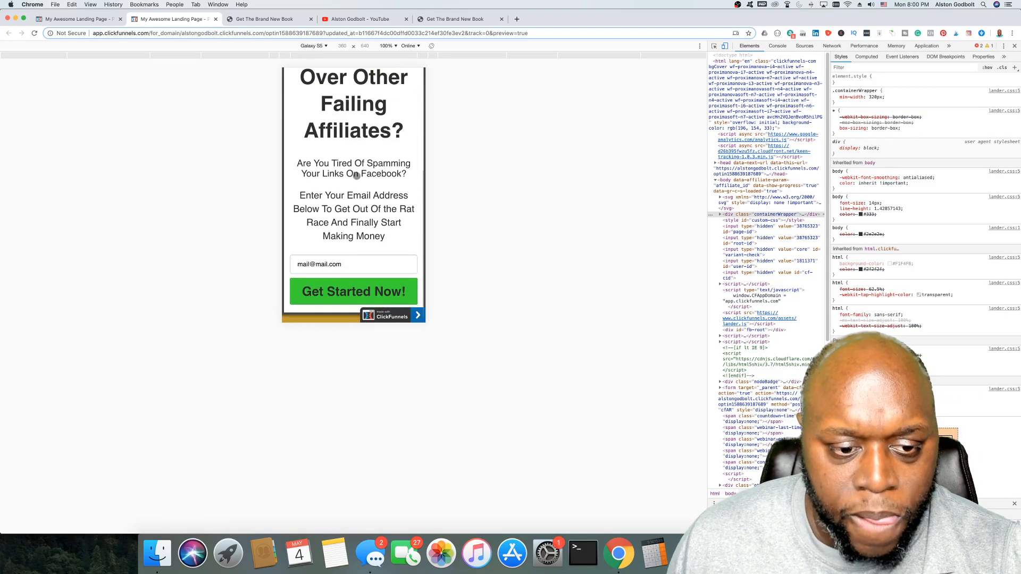
scroll(358, 175, "up", 5)
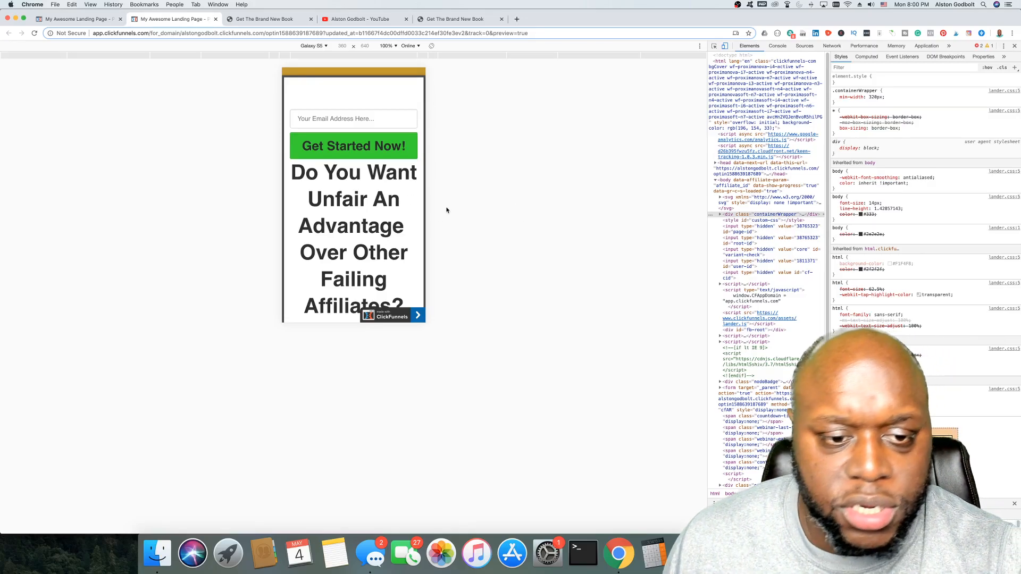
left_click(77, 19)
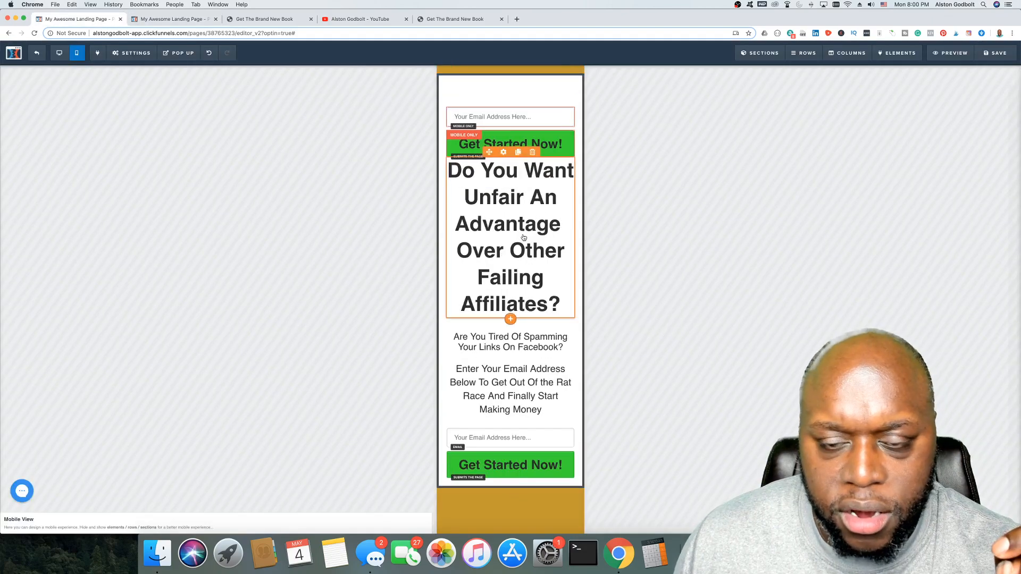
Step: Return to desktop layout, make the headline desktop-only, and save the page
mouse_move(779, 54)
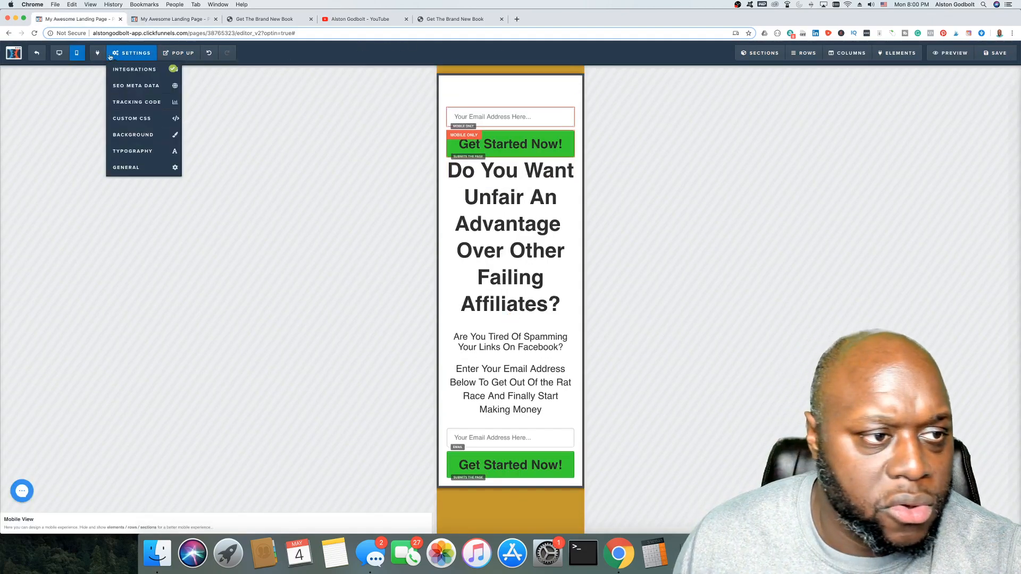
left_click(60, 53)
left_click(563, 119)
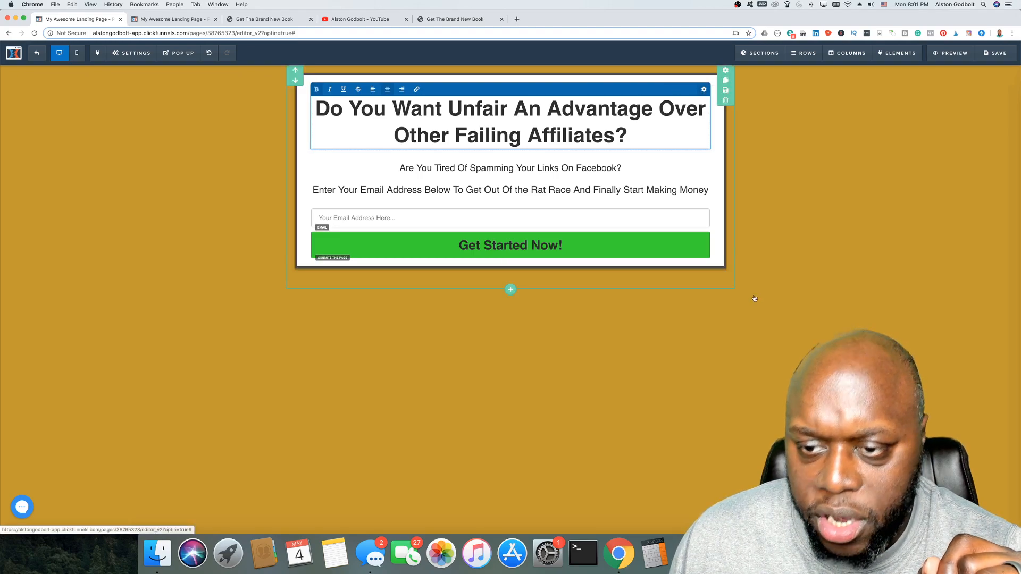
left_click(704, 90)
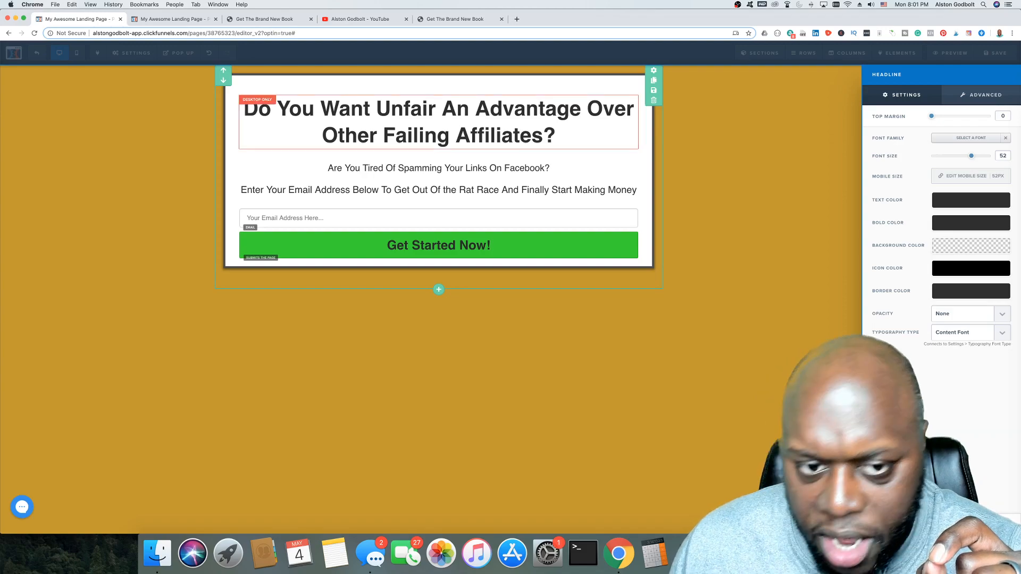
left_click(796, 125)
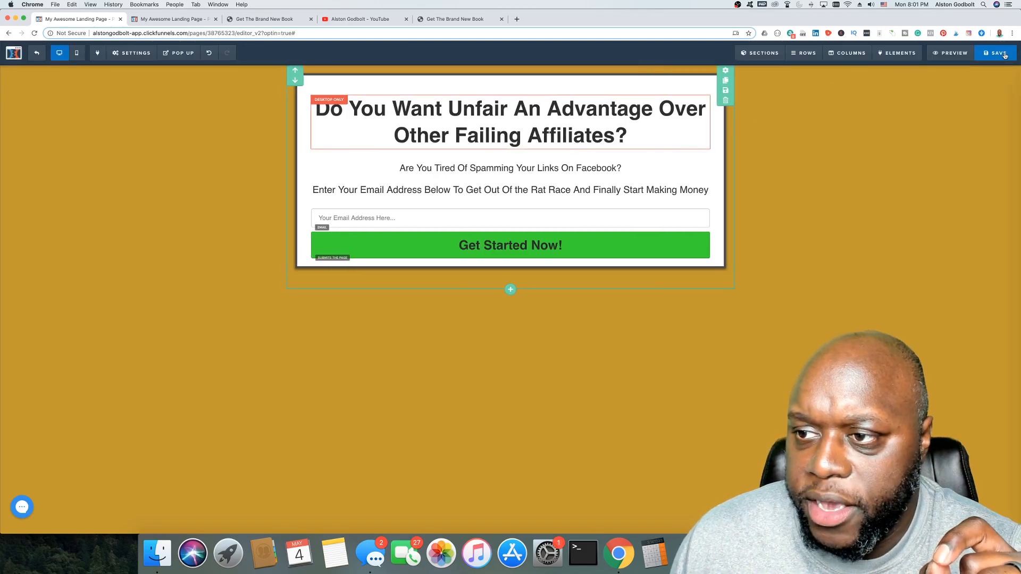
left_click(1005, 54)
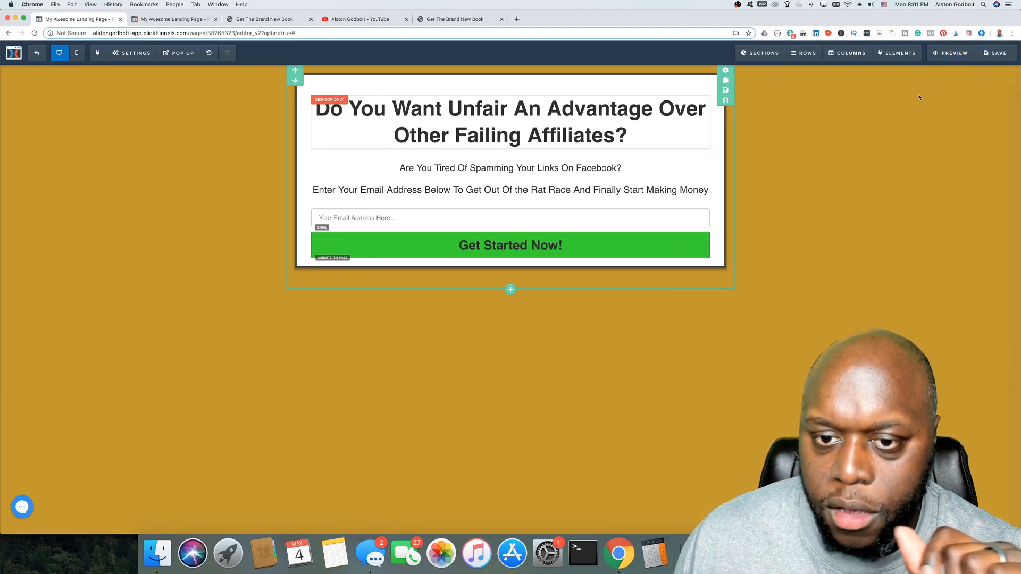
Step: Preview the landing page and inspect it in DevTools at phone size, then close DevTools
left_click(951, 55)
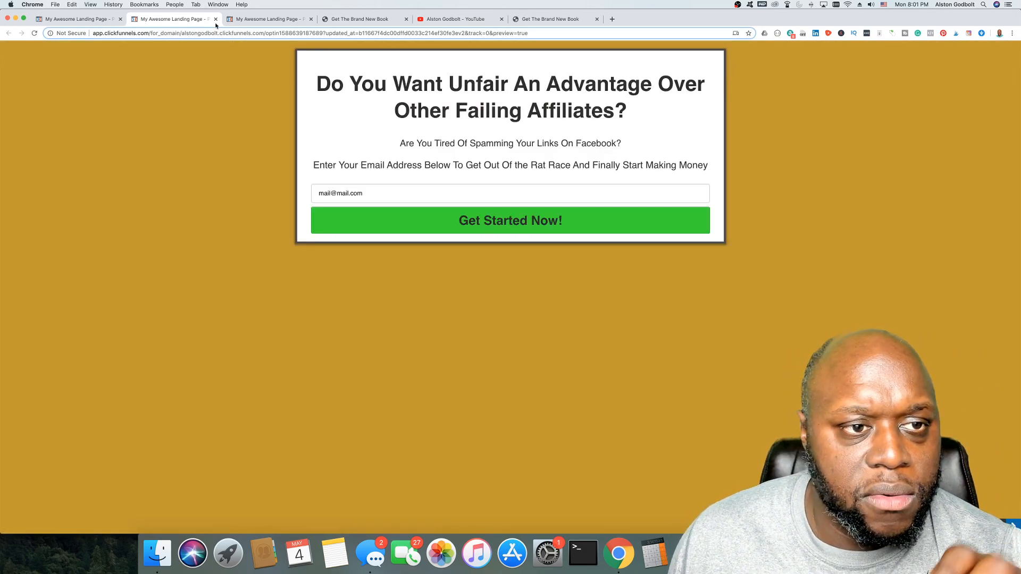
key("super+w")
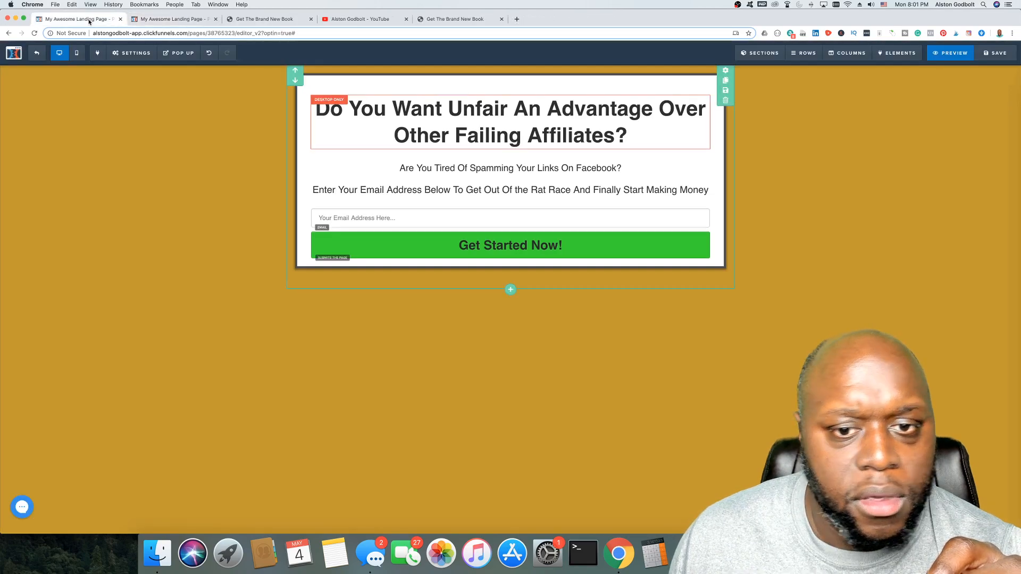
left_click(954, 53)
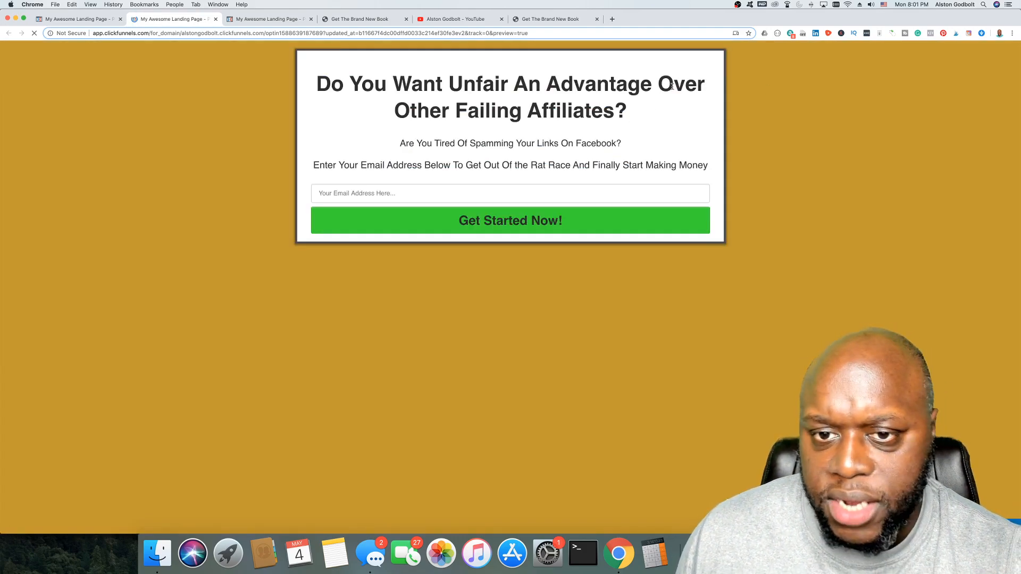
right_click(882, 77)
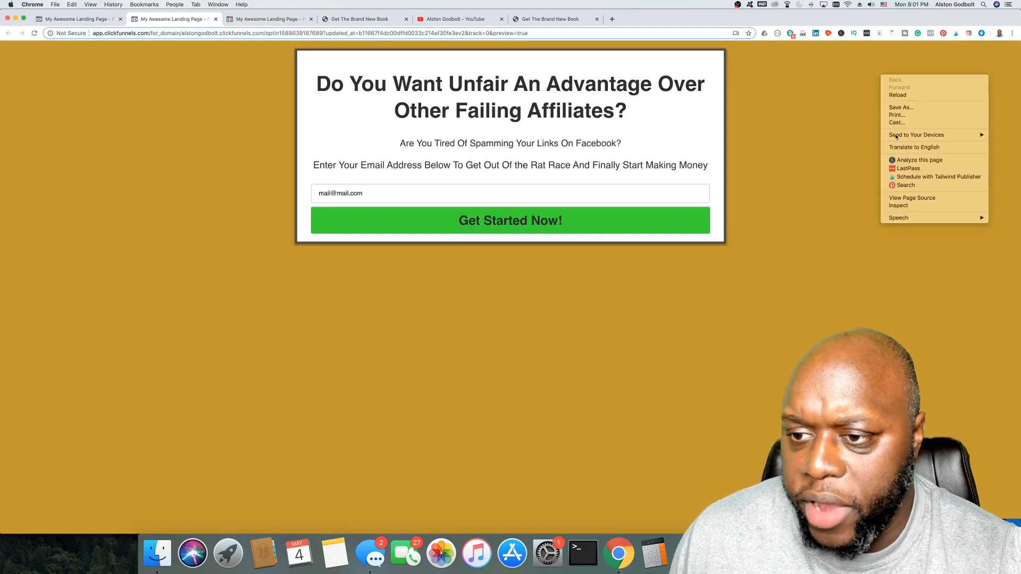
left_click(911, 205)
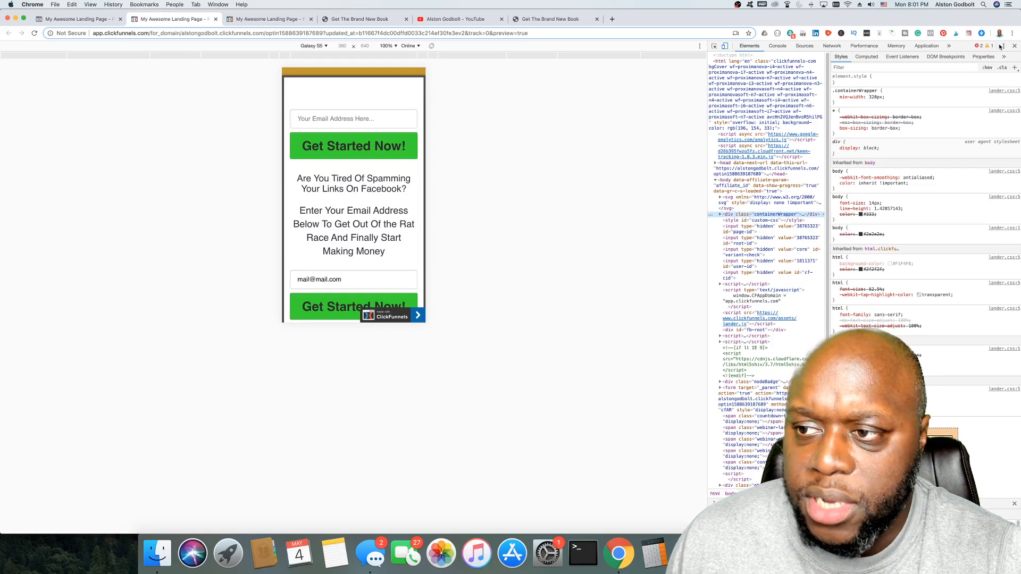
left_click(1015, 46)
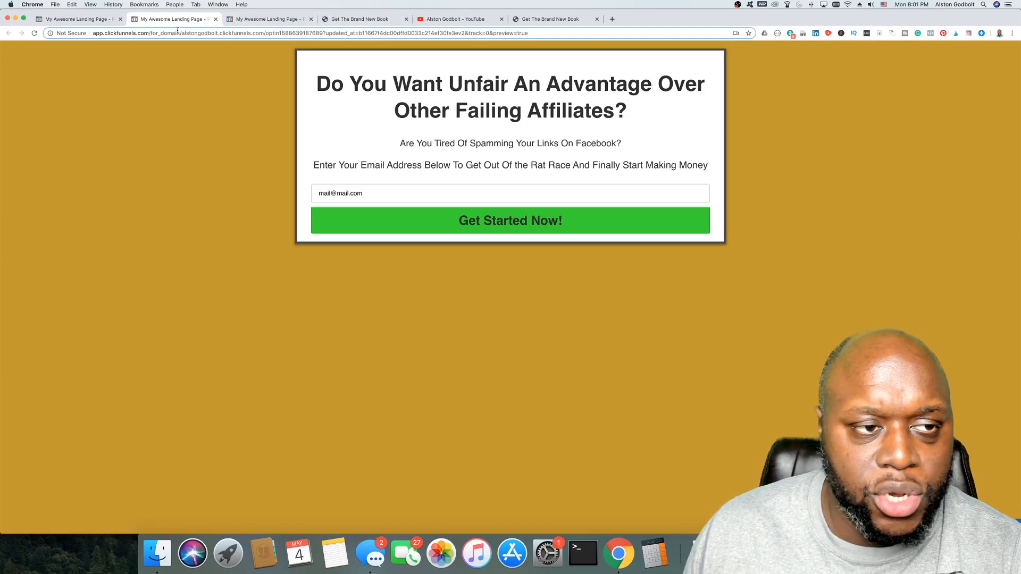
Step: Back in the editor, save the page and dismiss the SEO Meta Data panel
left_click(80, 19)
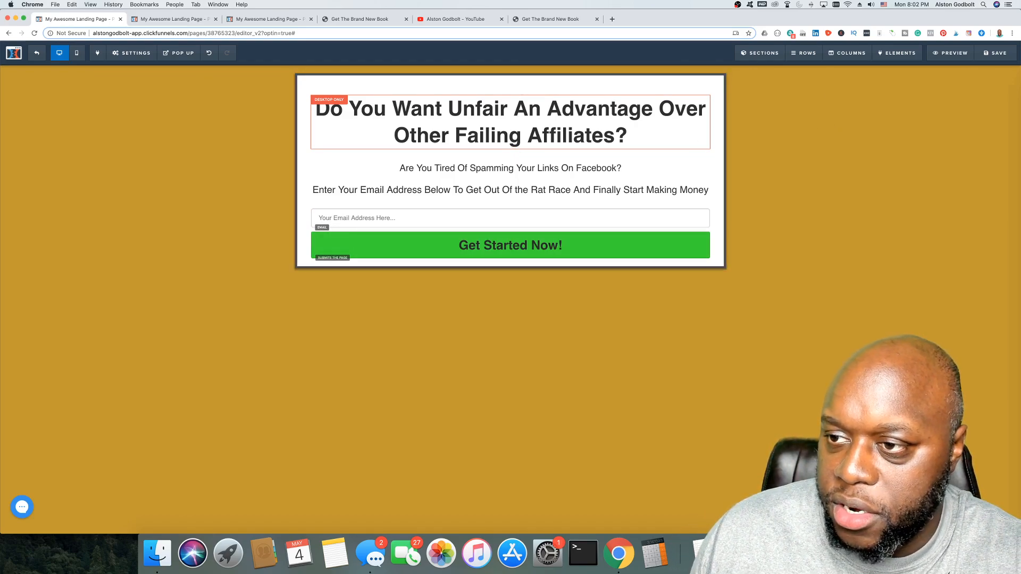
left_click(1001, 56)
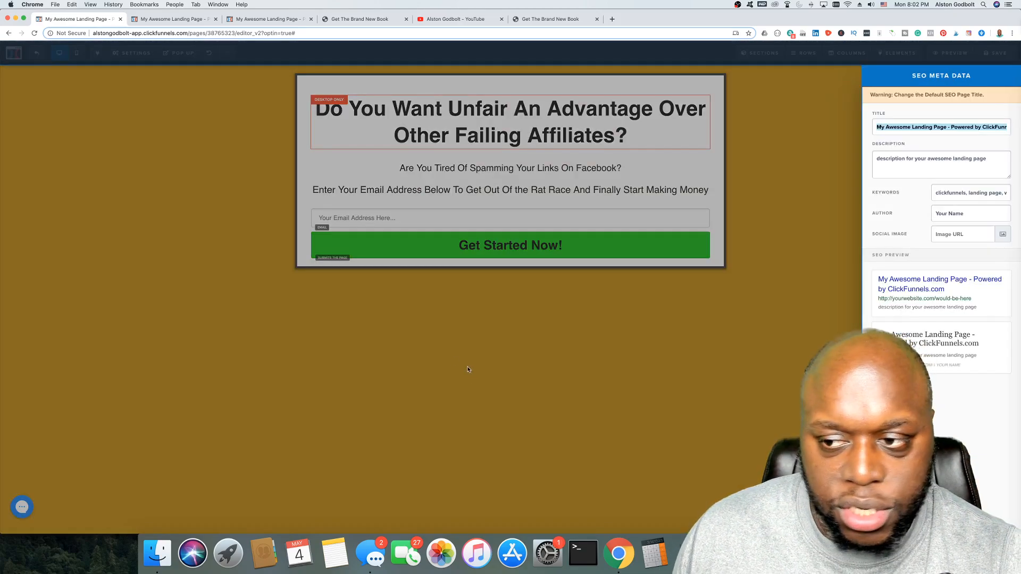
left_click(778, 356)
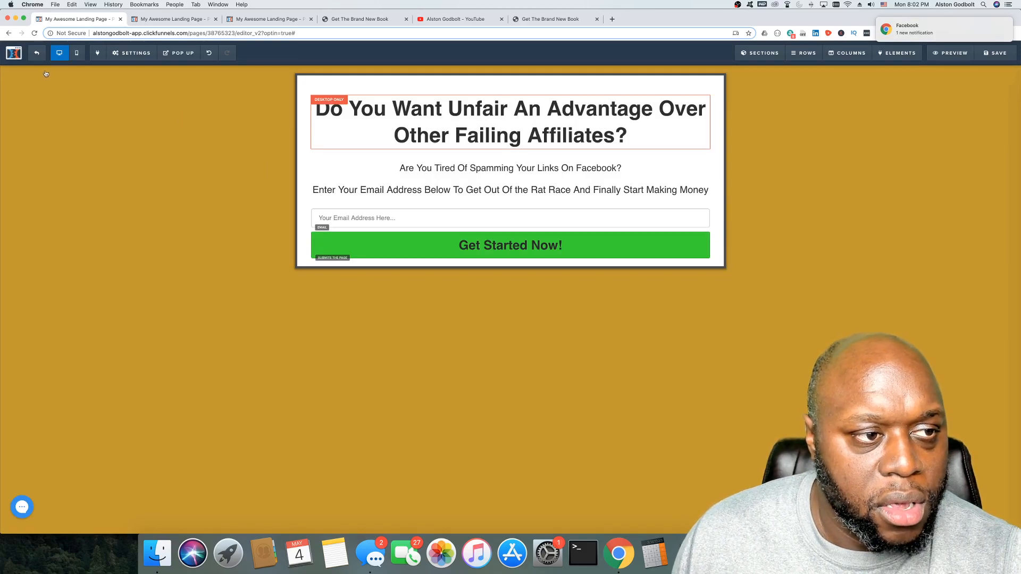
Step: Exit the editor to the funnel overview and clone the Optin funnel step
left_click(37, 53)
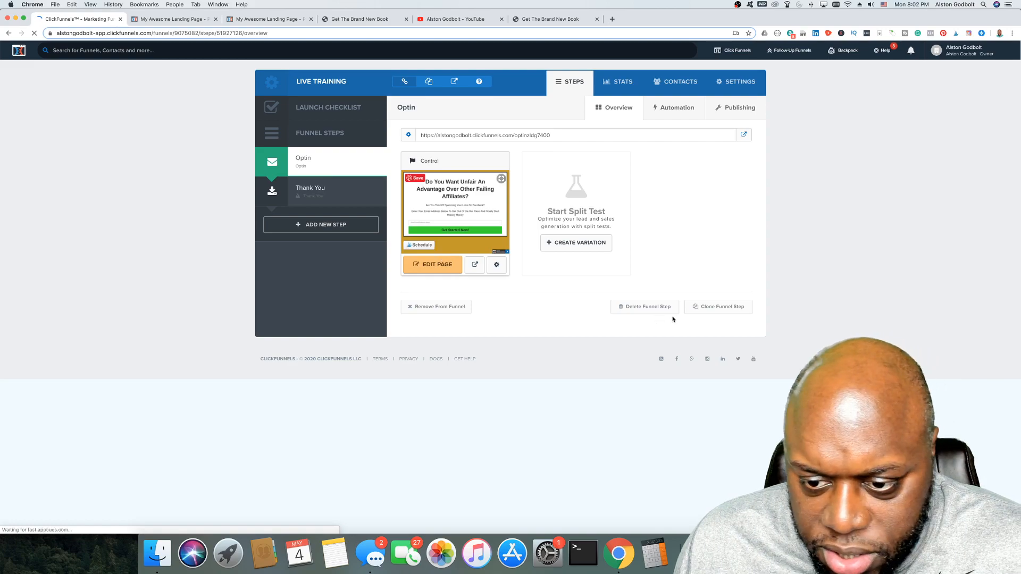
left_click(718, 309)
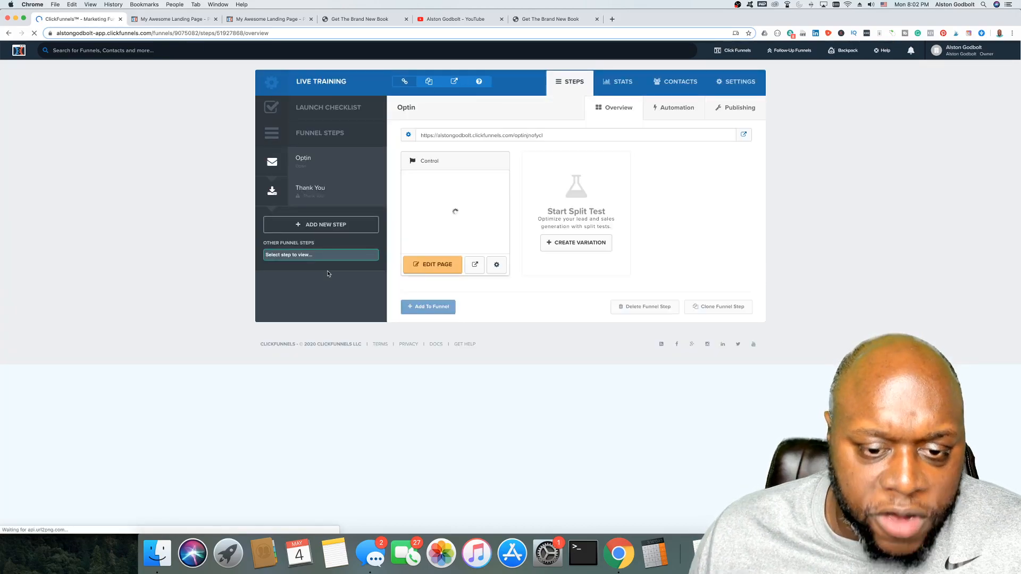
Step: Choose Optin in the Other Funnel Steps dropdown and add it to the funnel
left_click(324, 255)
left_click(277, 256)
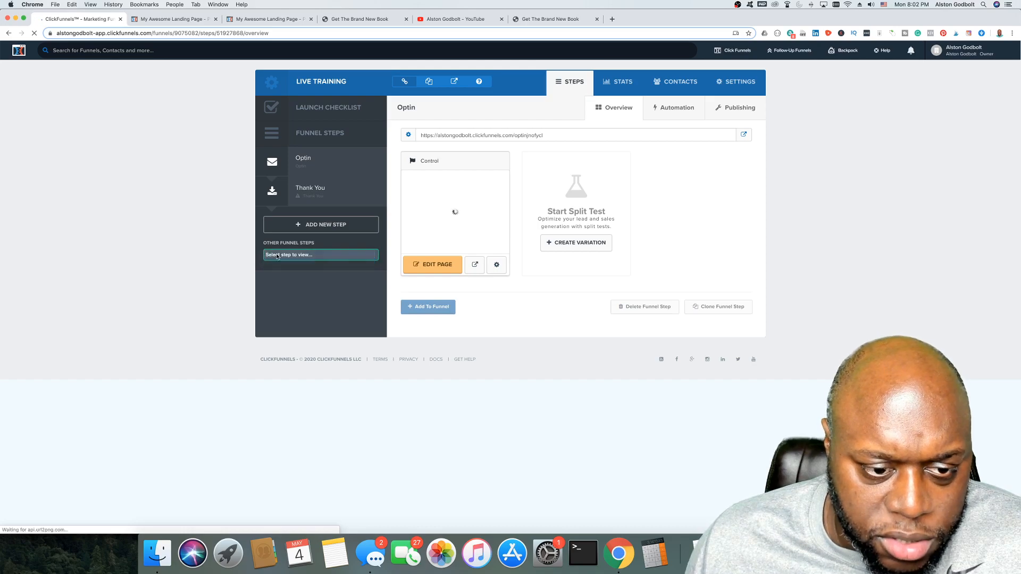
left_click(435, 310)
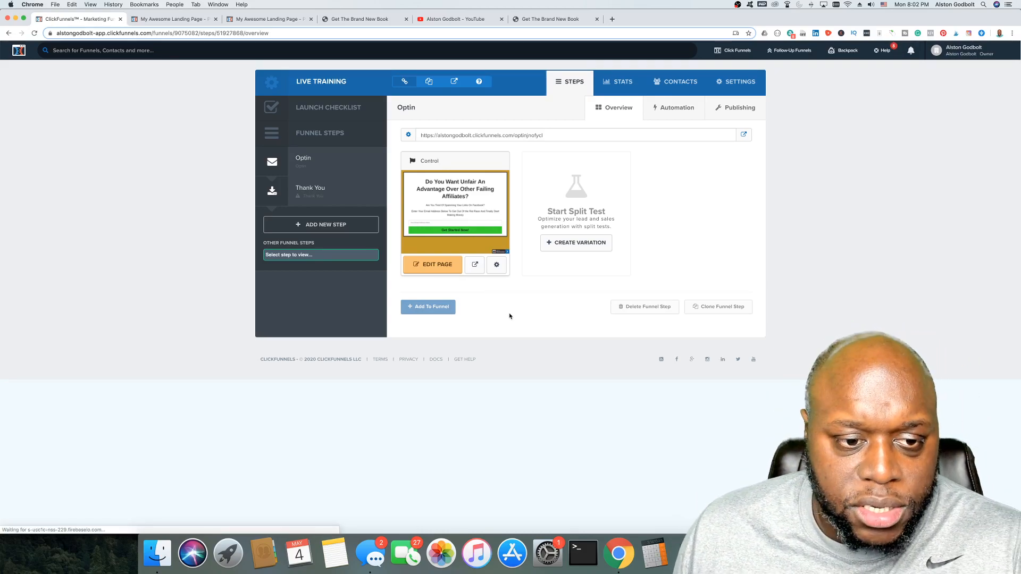
left_click(346, 256)
left_click(346, 264)
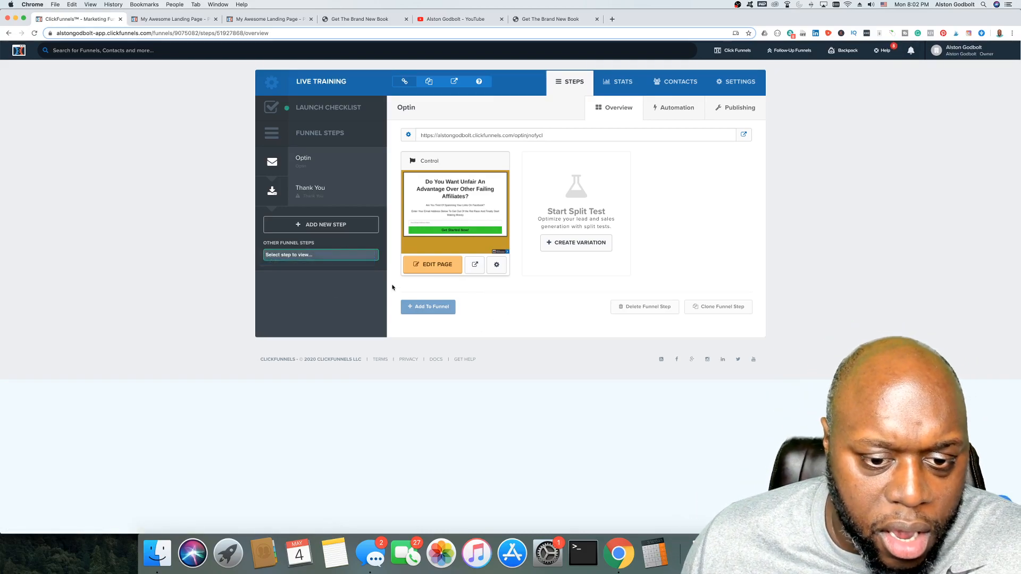
left_click(423, 307)
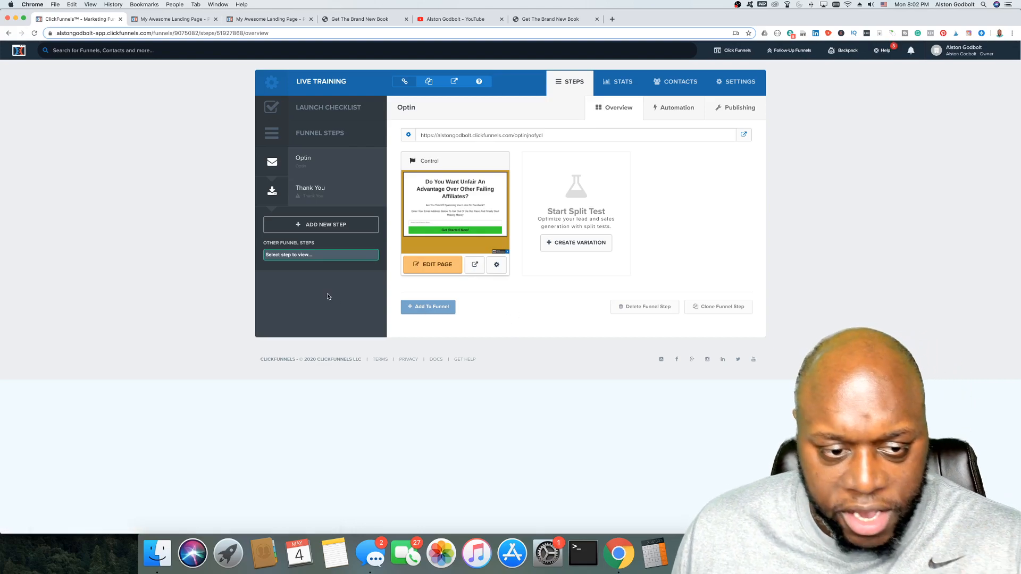
left_click(324, 254)
left_click(321, 263)
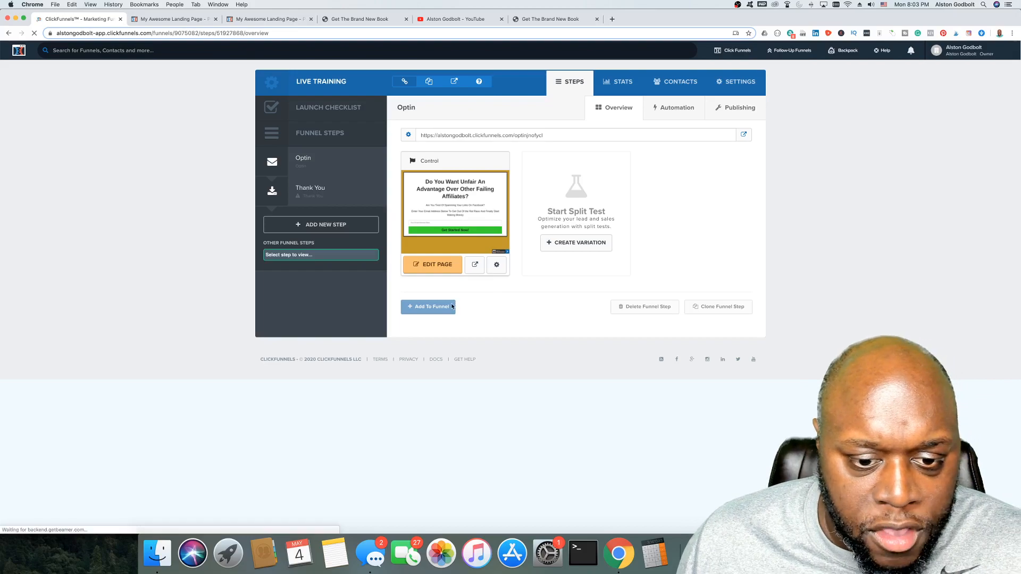
left_click(325, 255)
left_click(325, 262)
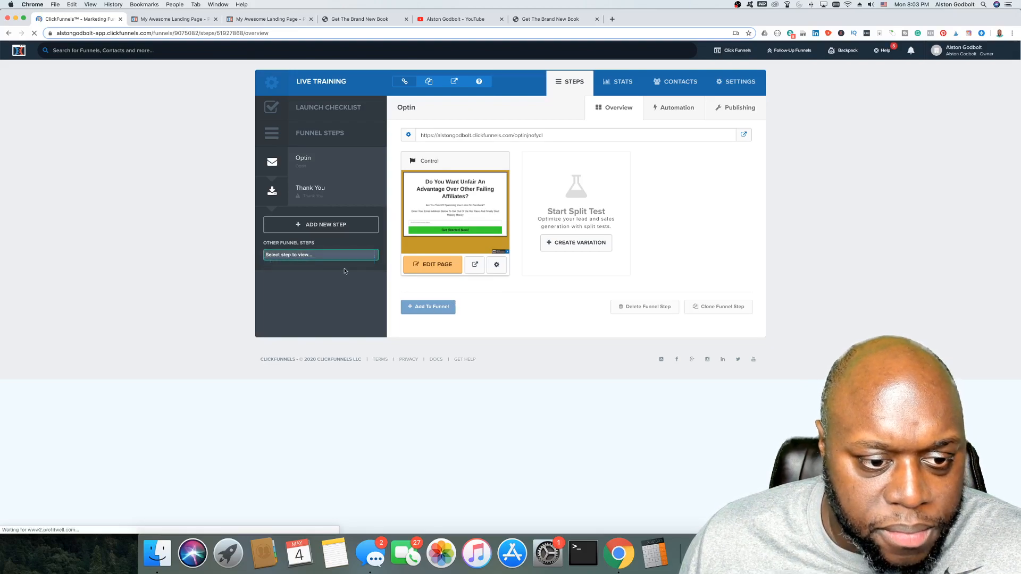
left_click(432, 308)
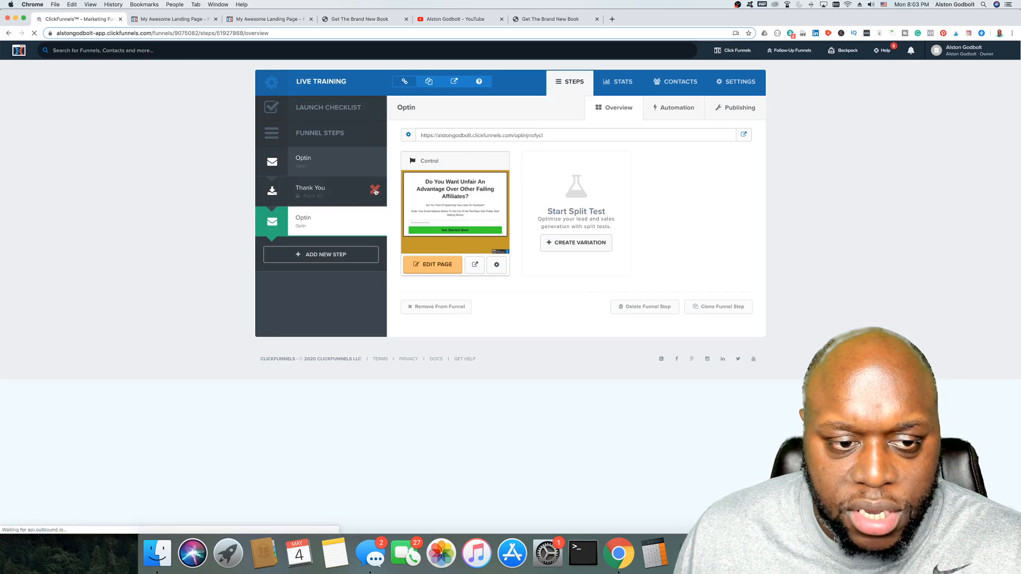
Step: Delete the Thank You step, confirming with OK, then open the second Optin step
left_click(375, 190)
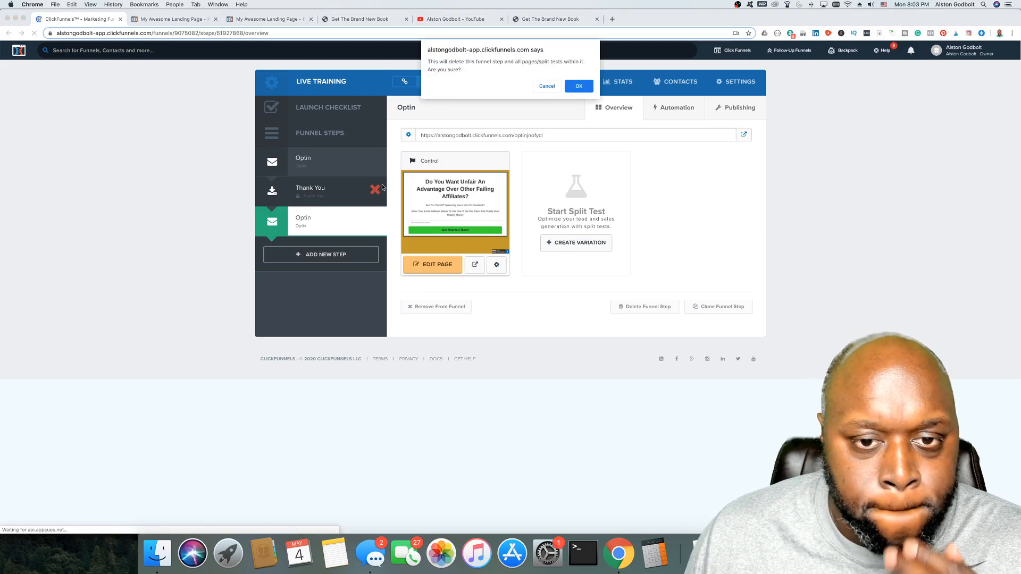
left_click(587, 87)
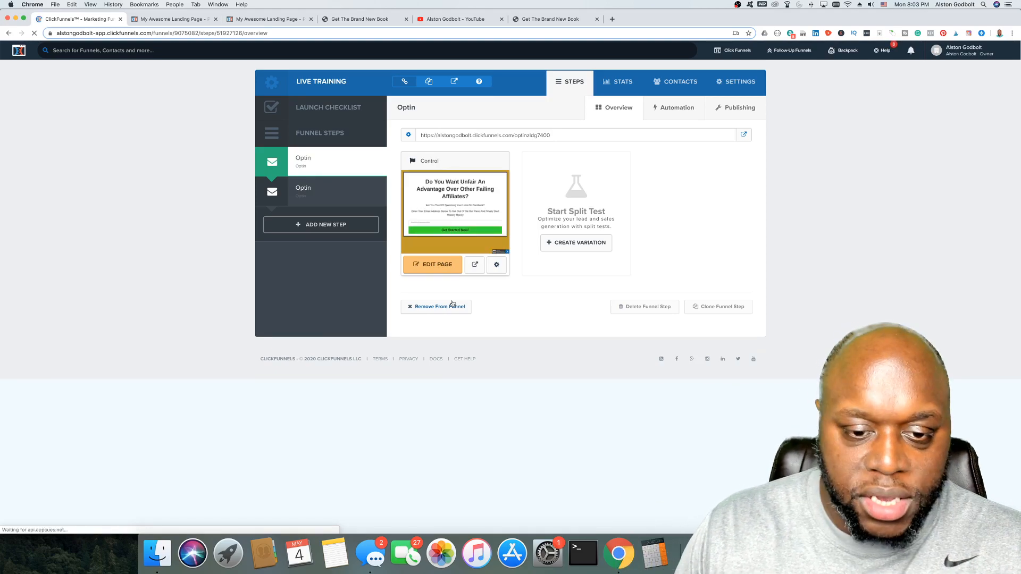
left_click(309, 193)
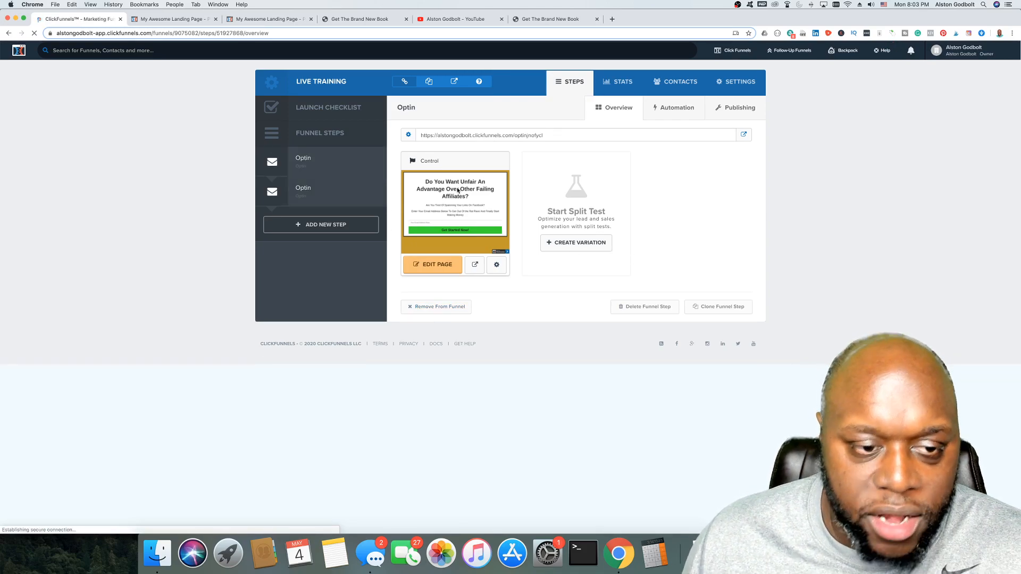
left_click(304, 189)
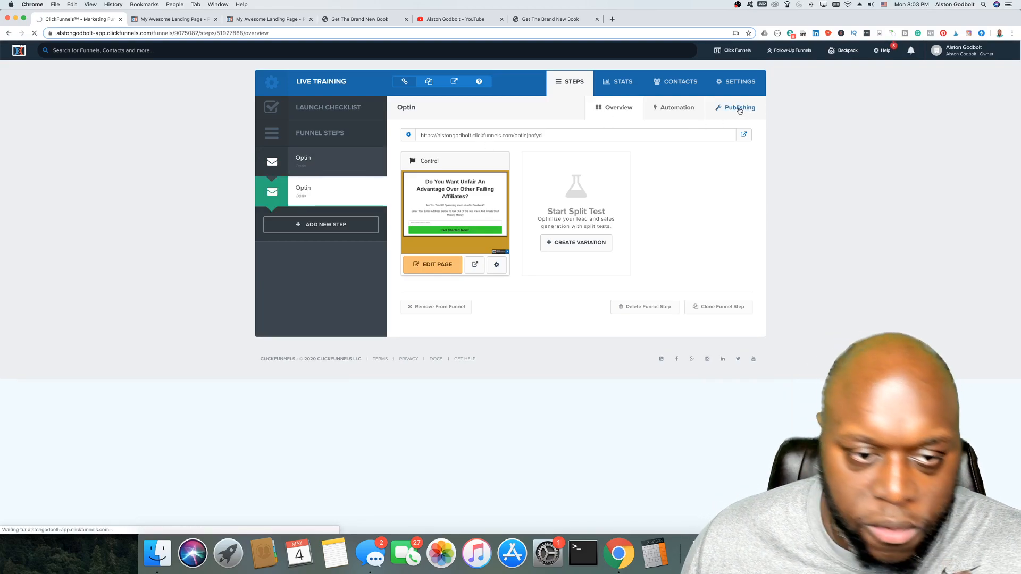
Step: In Publishing, rename the step to 'New Thank you page' with path 'thank-you' and update it
left_click(739, 110)
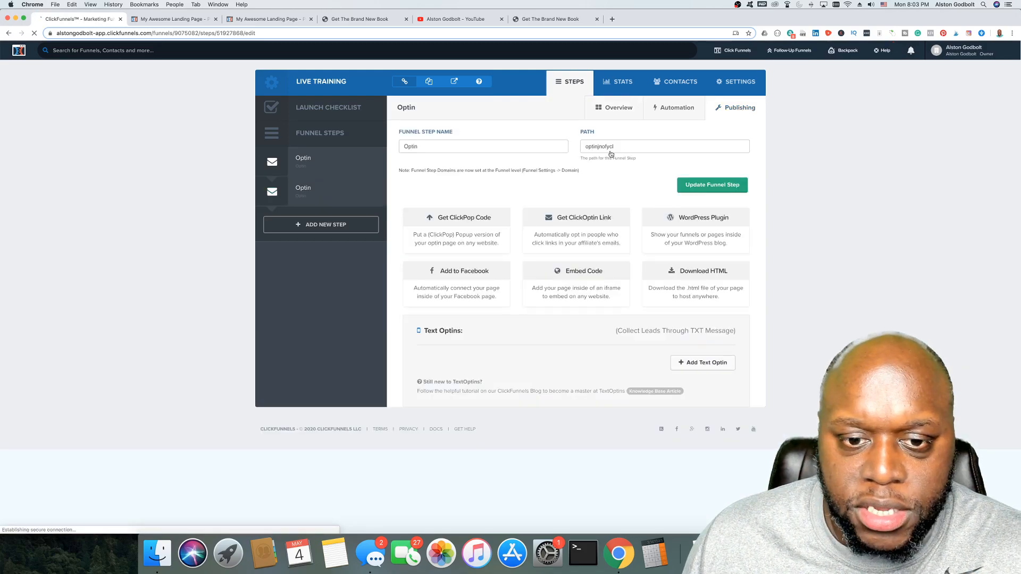
double_click(471, 147)
type("Ne")
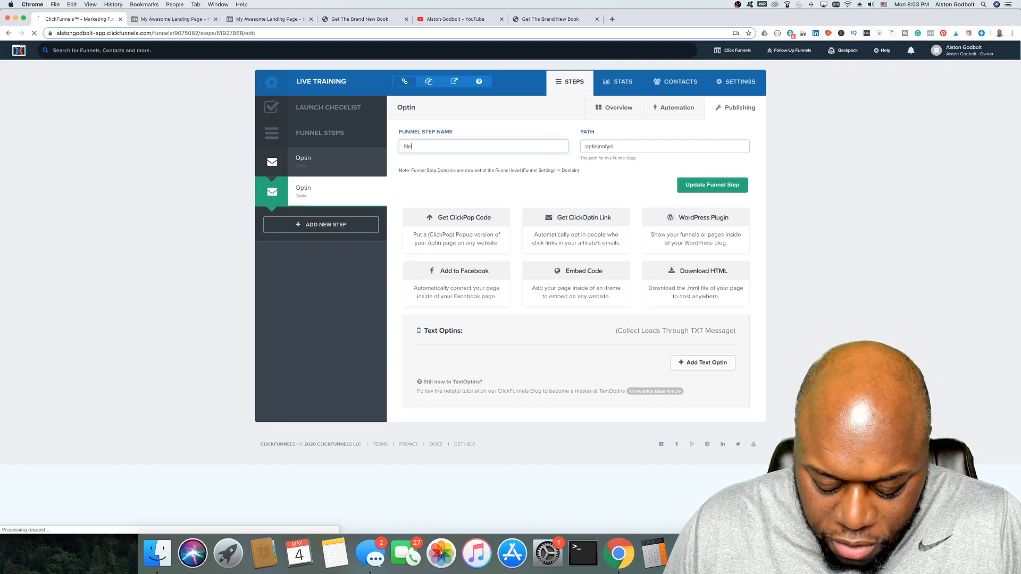
type("w Thank you pag")
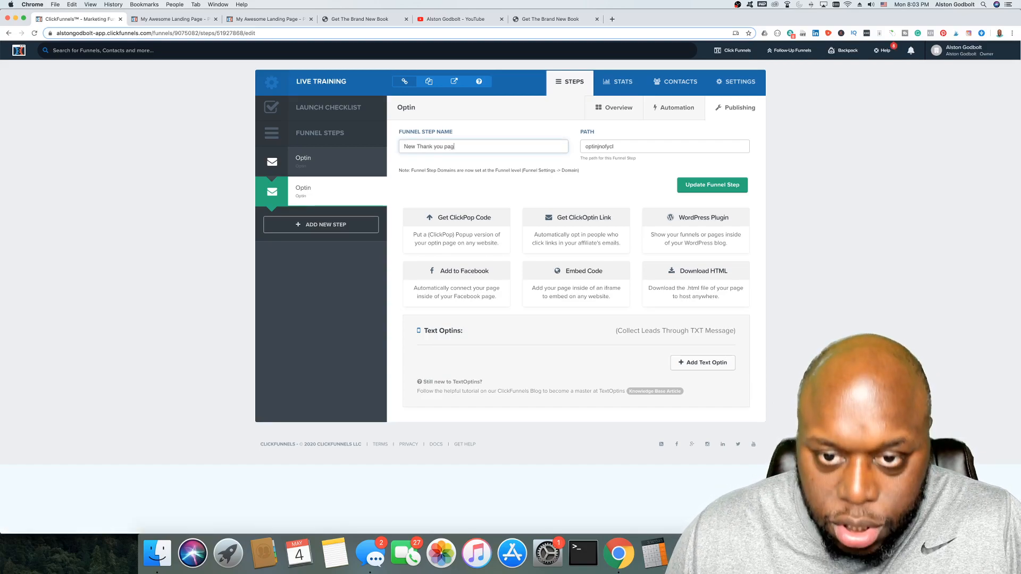
type("e")
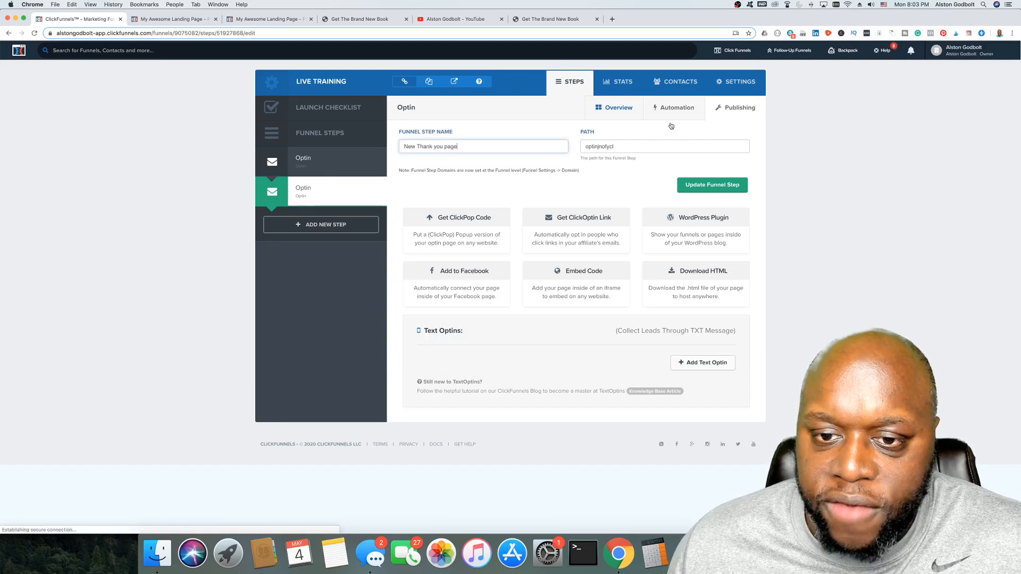
double_click(602, 147)
type("thank-you")
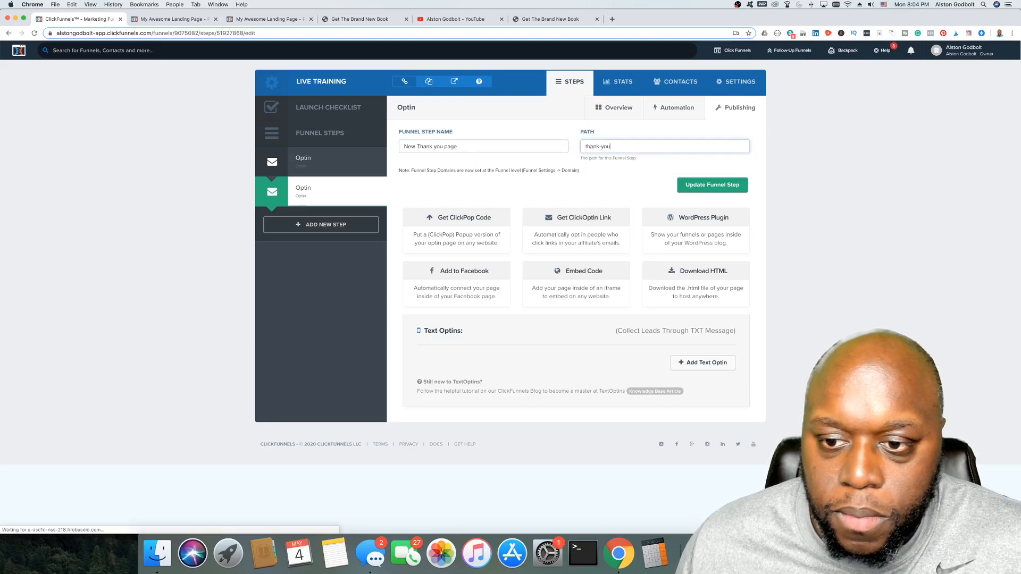
left_click(726, 186)
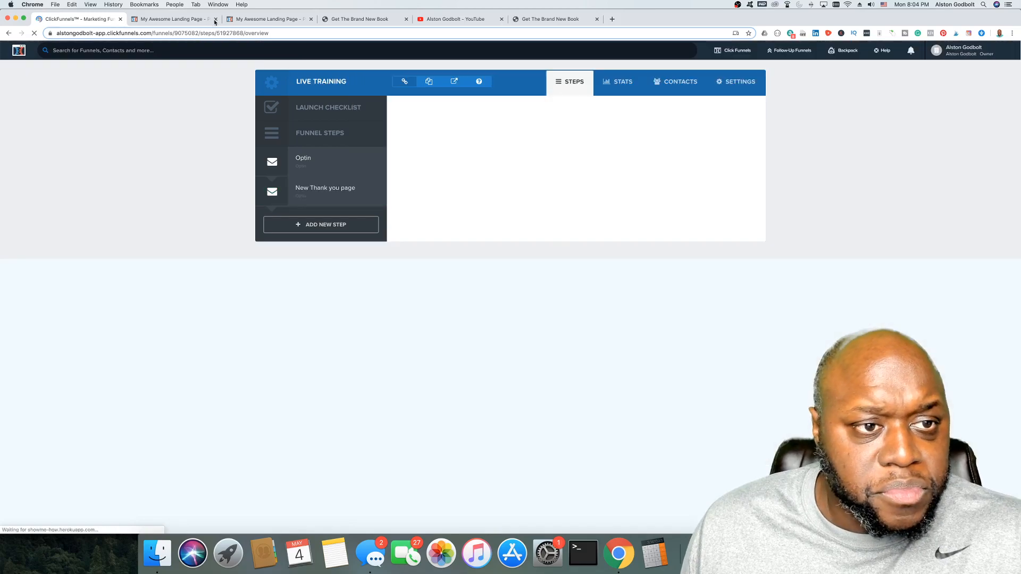
Step: Close the duplicate landing page and YouTube tabs and launch the New Thank you page editor
left_click(216, 20)
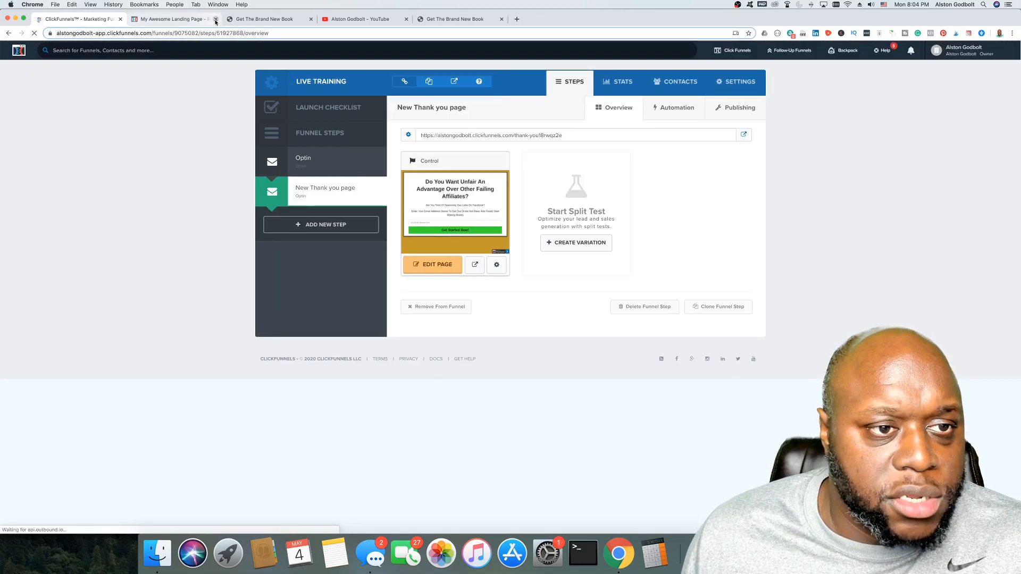
left_click(216, 20)
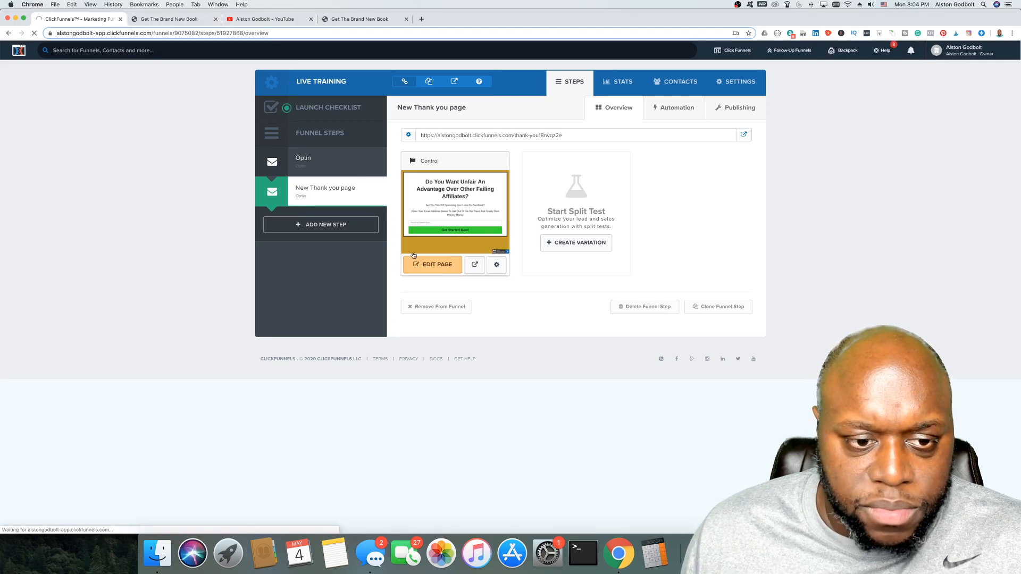
left_click(413, 257)
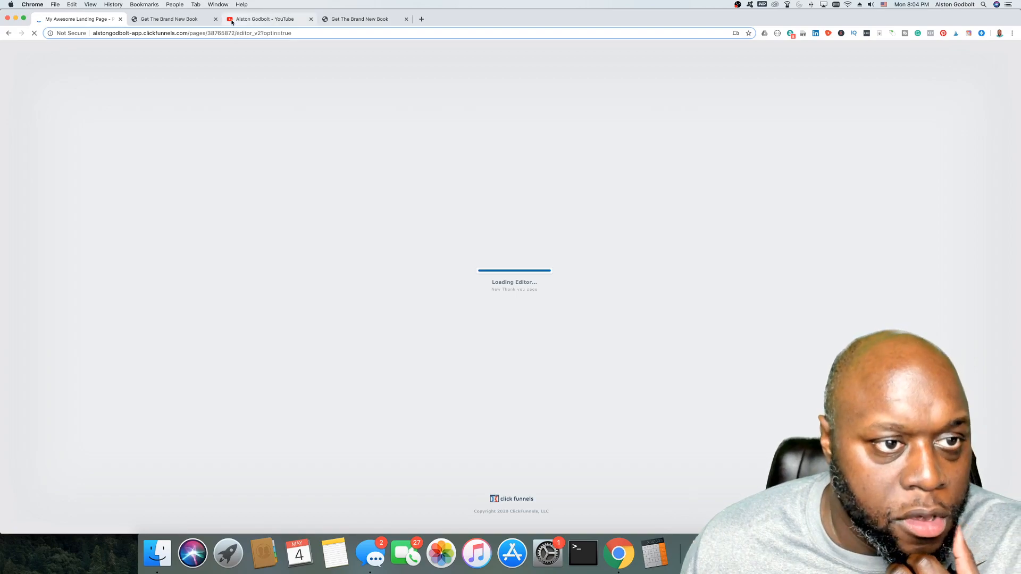
left_click(311, 19)
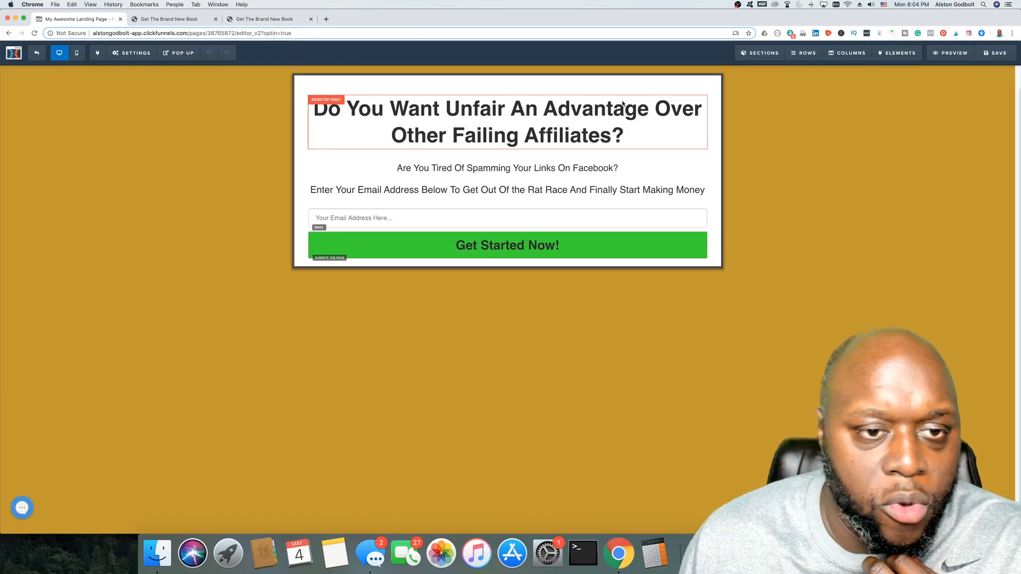
Step: Replace the opt-in question headline with 'Click Play Below To Learn How I Gain An Unfair Advantage'
left_click(581, 137)
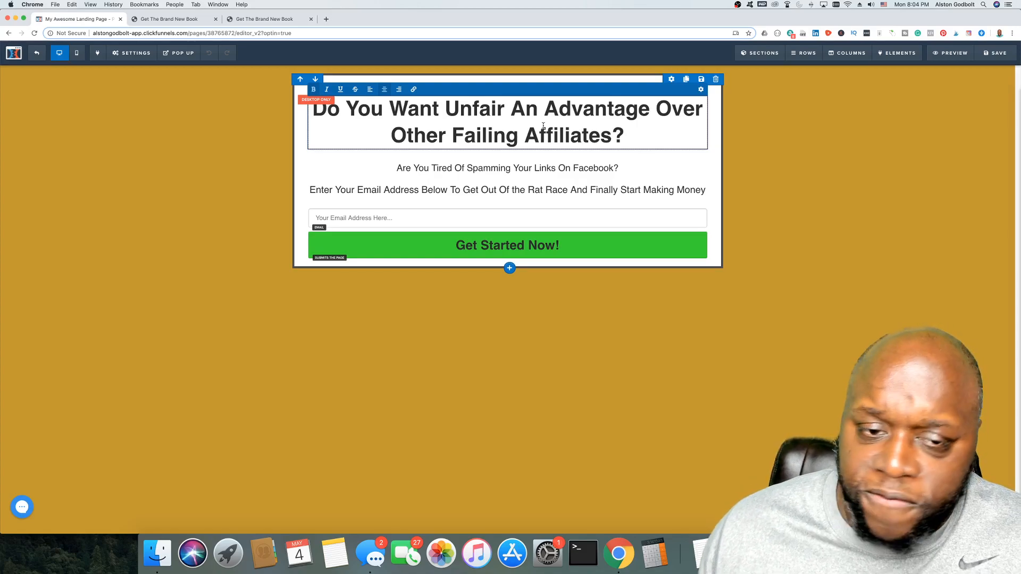
left_click_drag(627, 137, 322, 106)
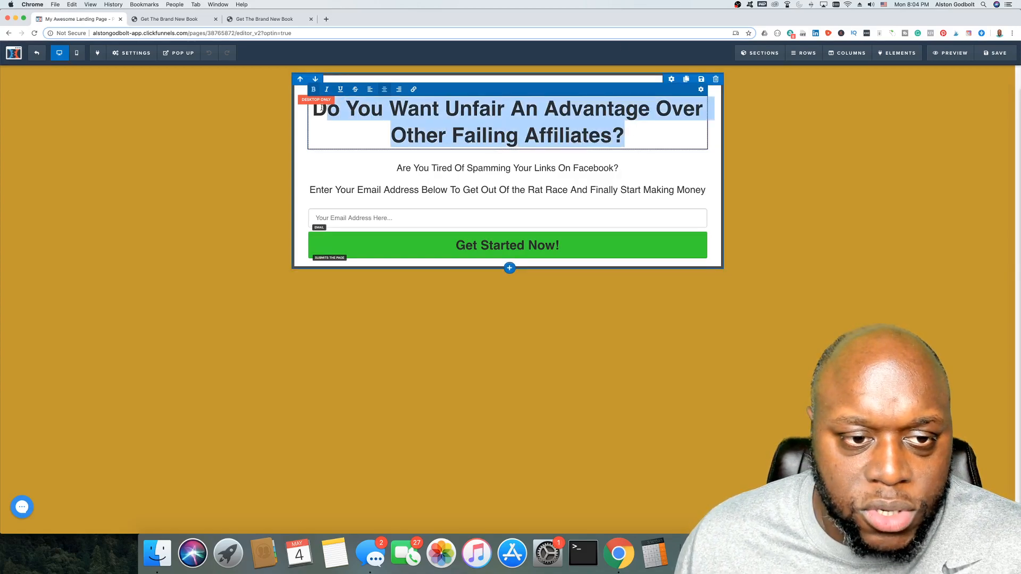
key("BackSpace")
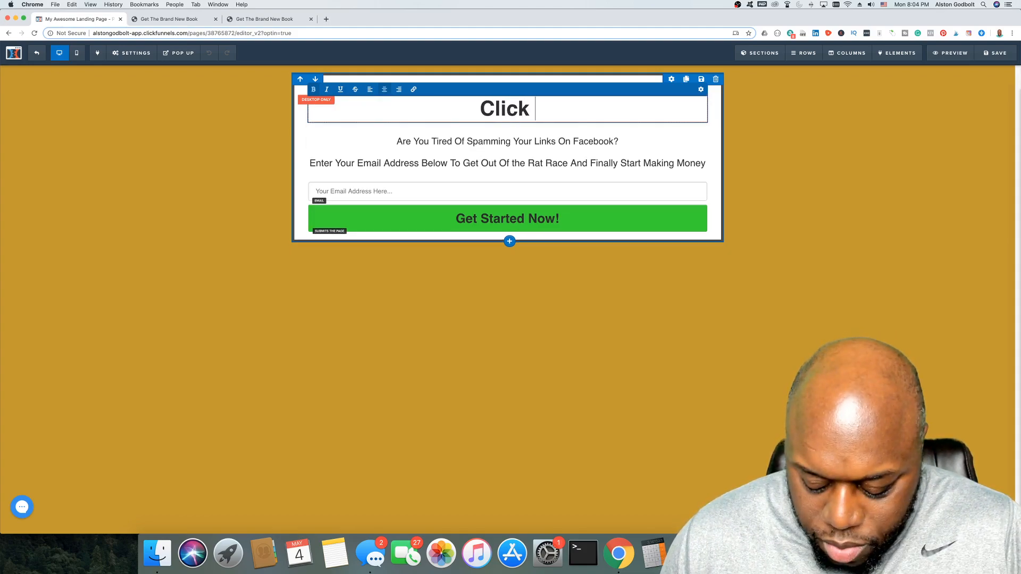
type("Click Play Below")
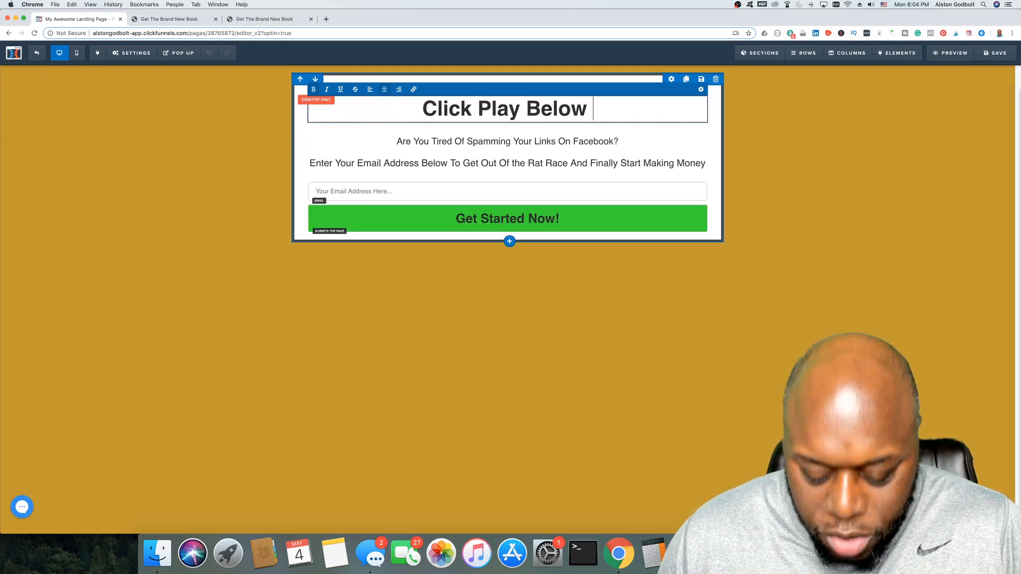
type(" To Learn How")
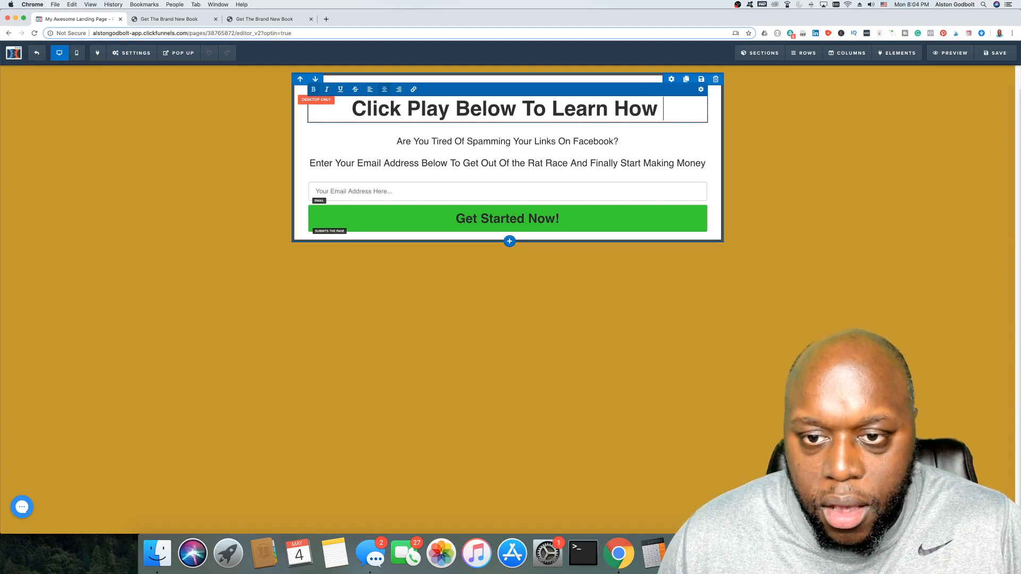
type(" I Gain An Unf")
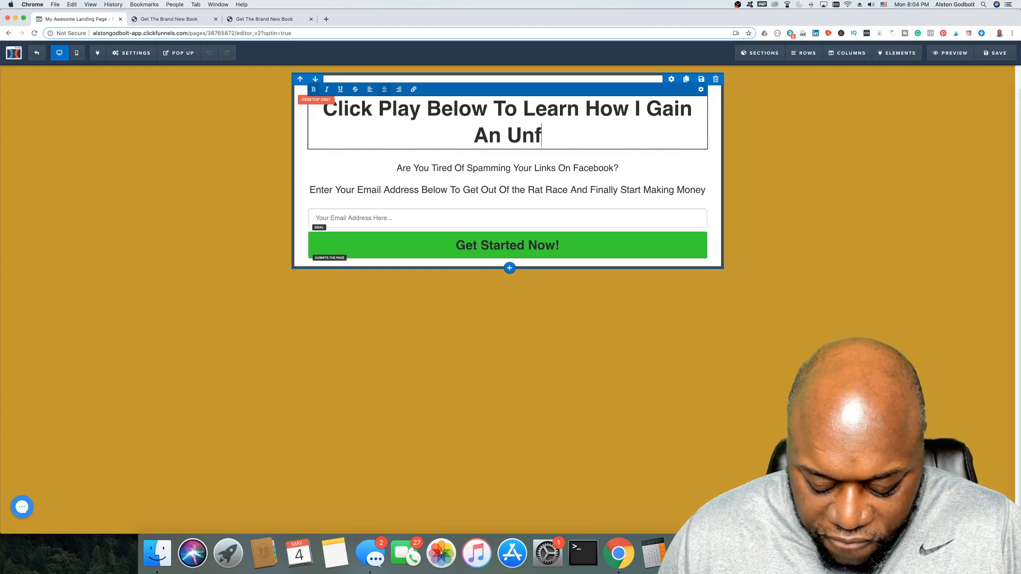
type("air A")
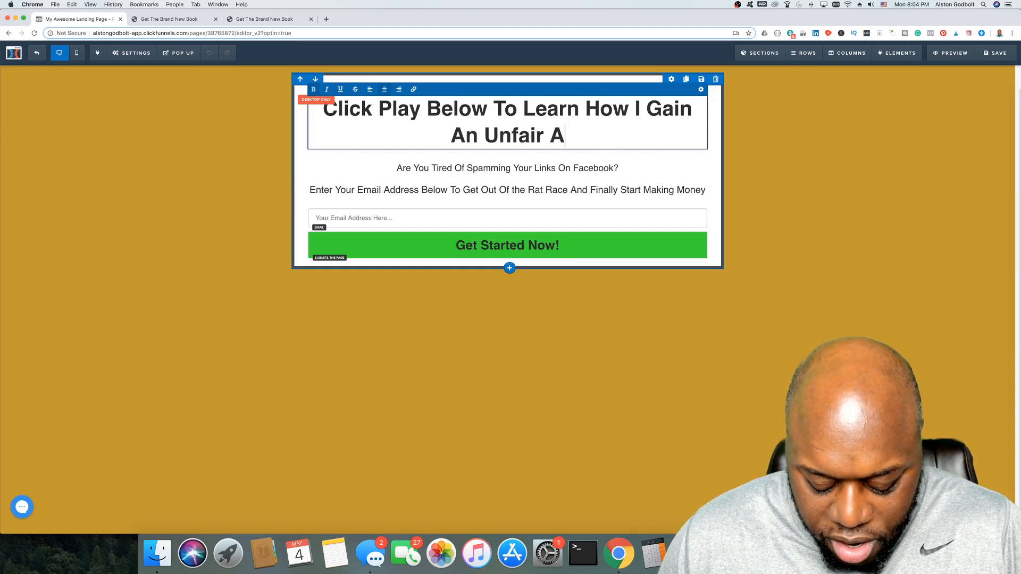
type("dvantage")
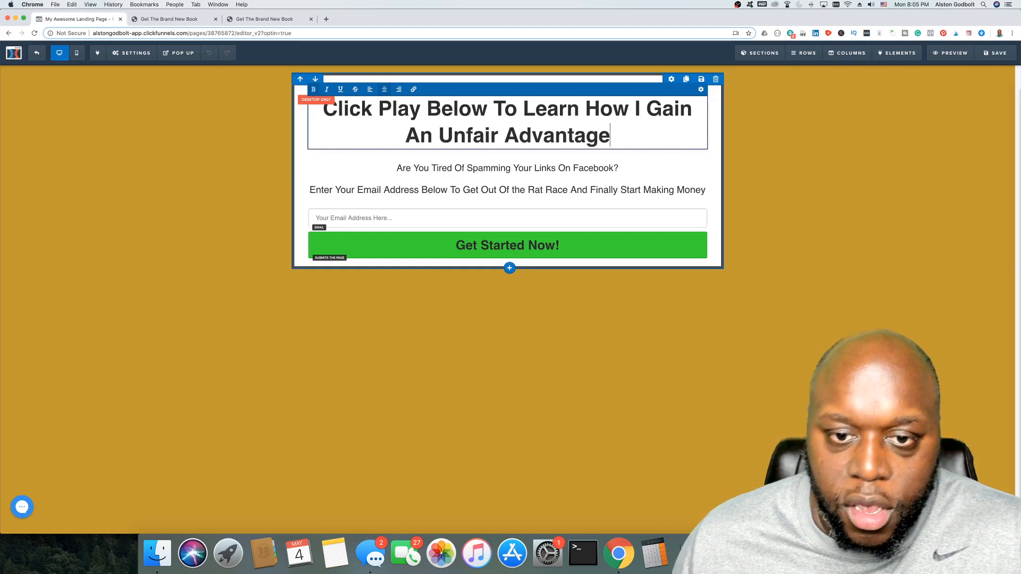
Step: Overwrite the whole subheadline with 'The Great Part is, you can have it too!!!'
left_click(545, 169)
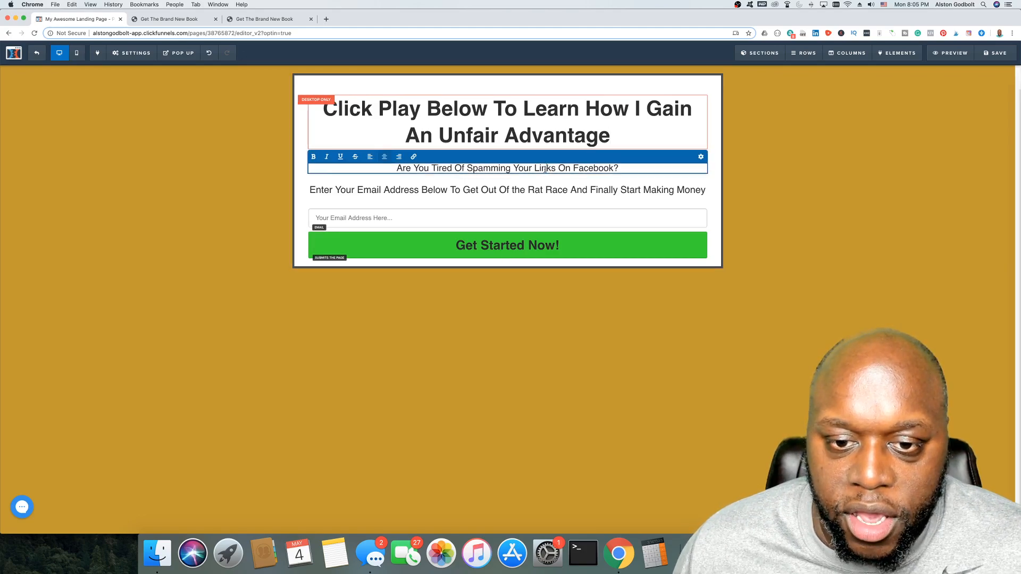
triple_click(545, 169)
type("The Great Part is, you can")
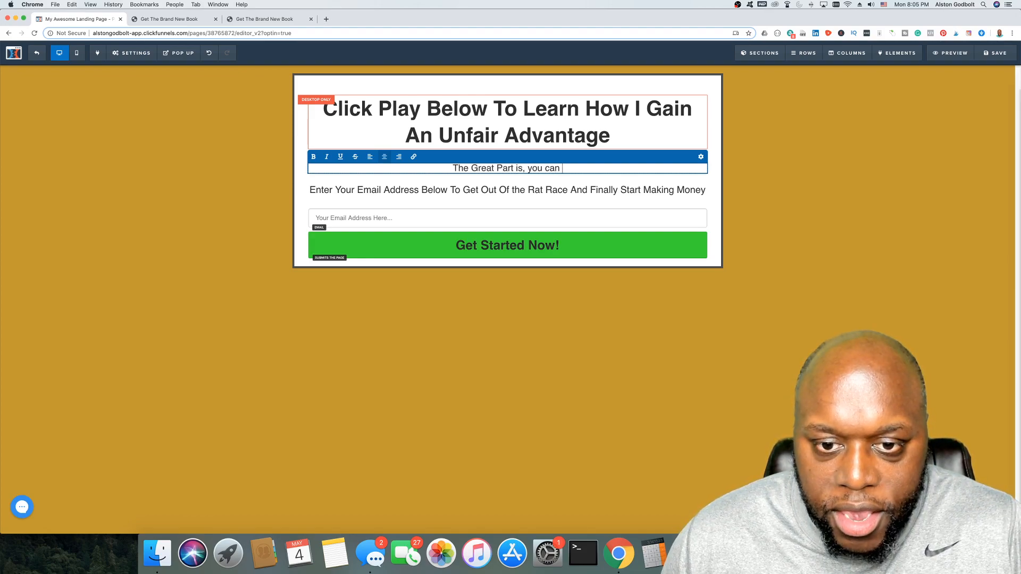
type("it too")
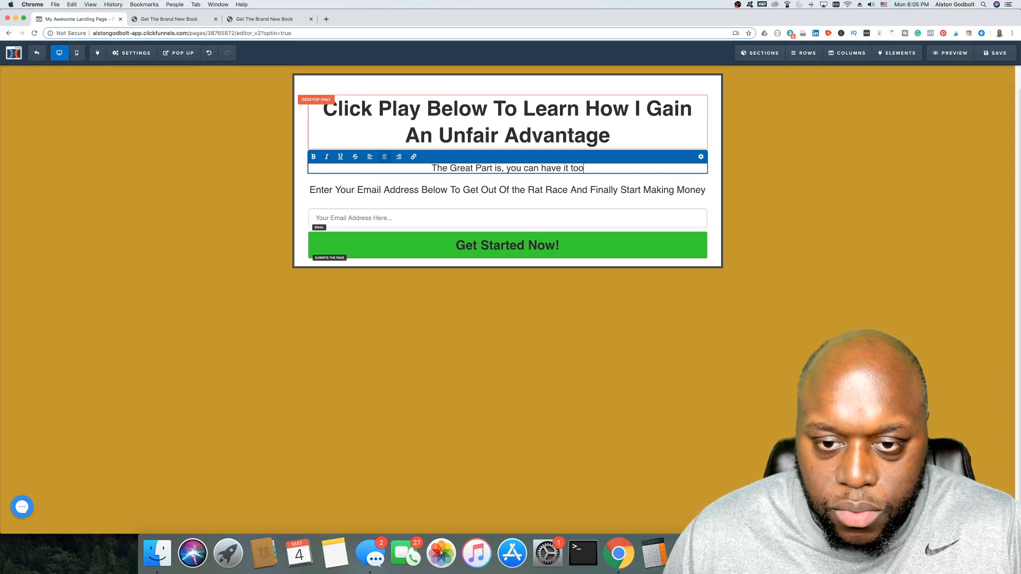
type("!!!")
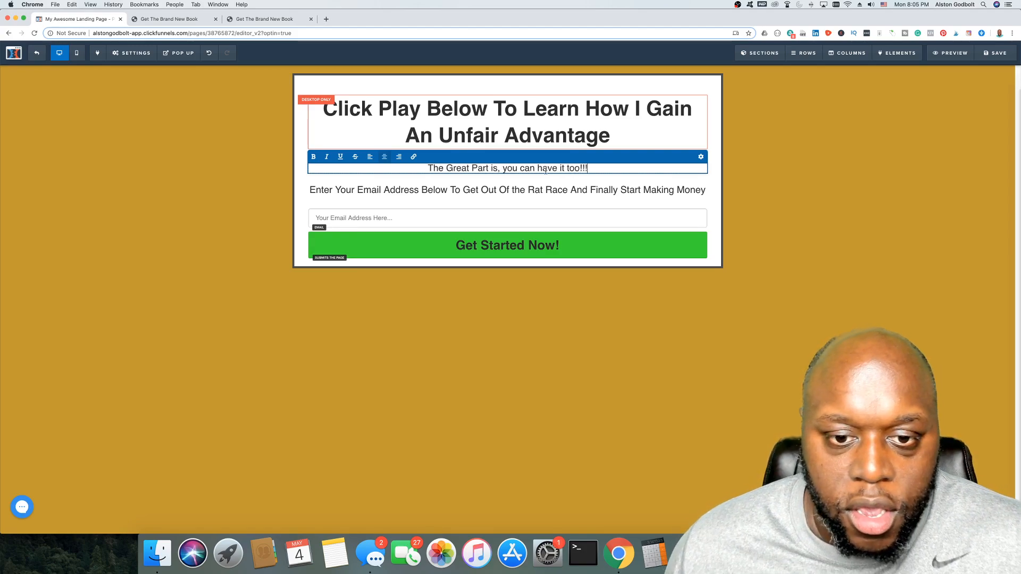
left_click(553, 201)
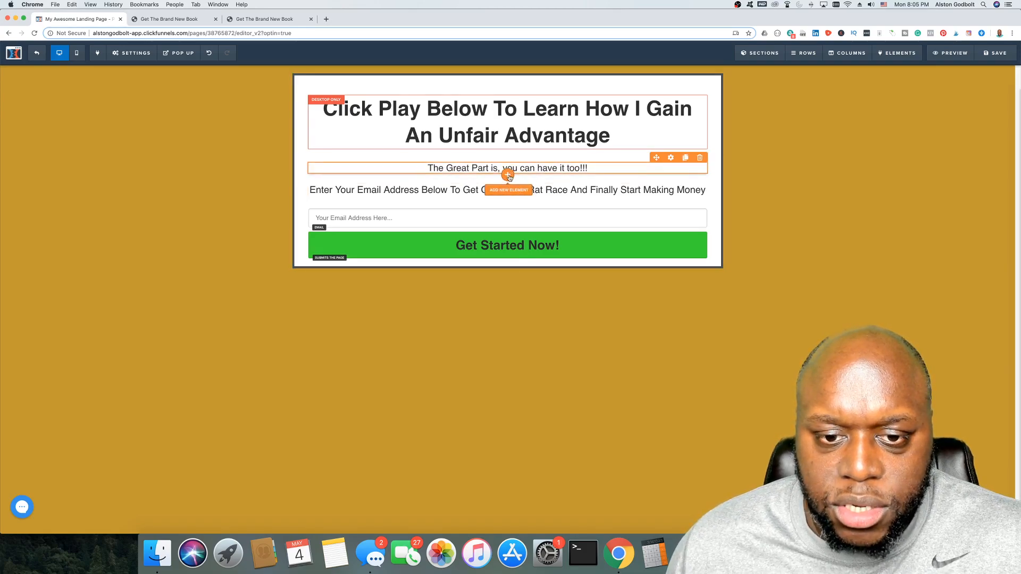
Step: Insert a Video element directly below the subheadline
left_click(624, 195)
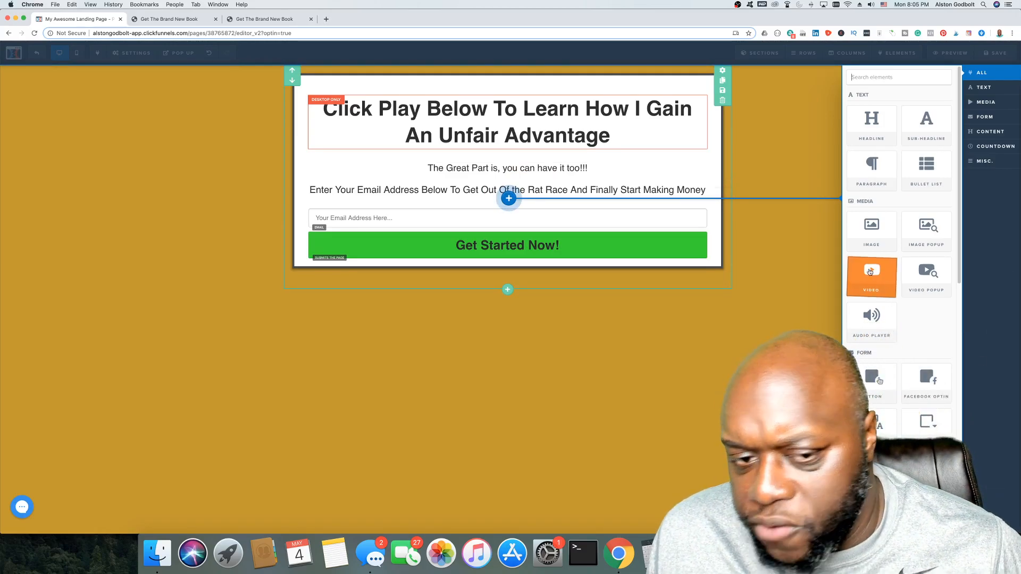
left_click(870, 271)
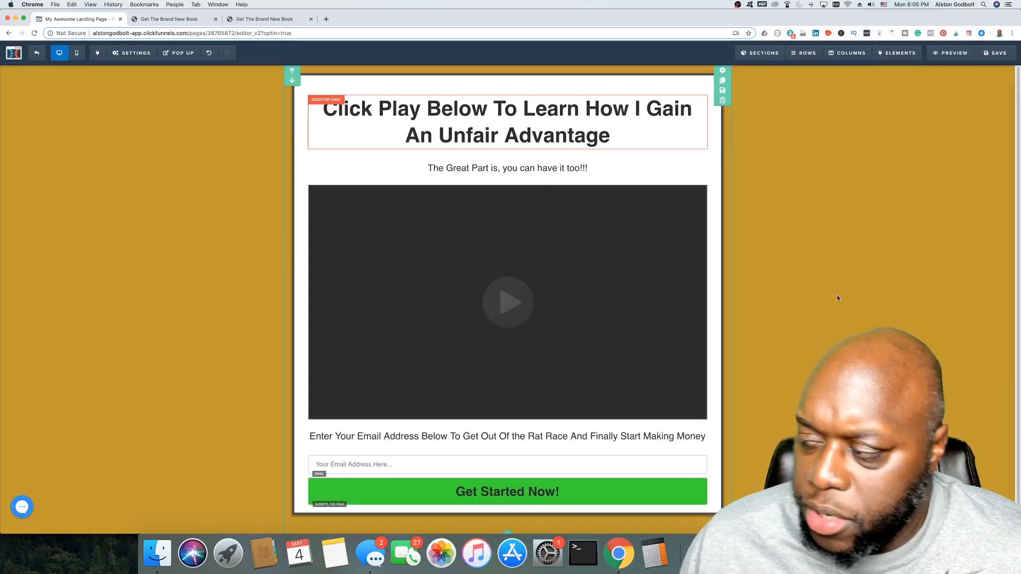
scroll(556, 305, "down", 1)
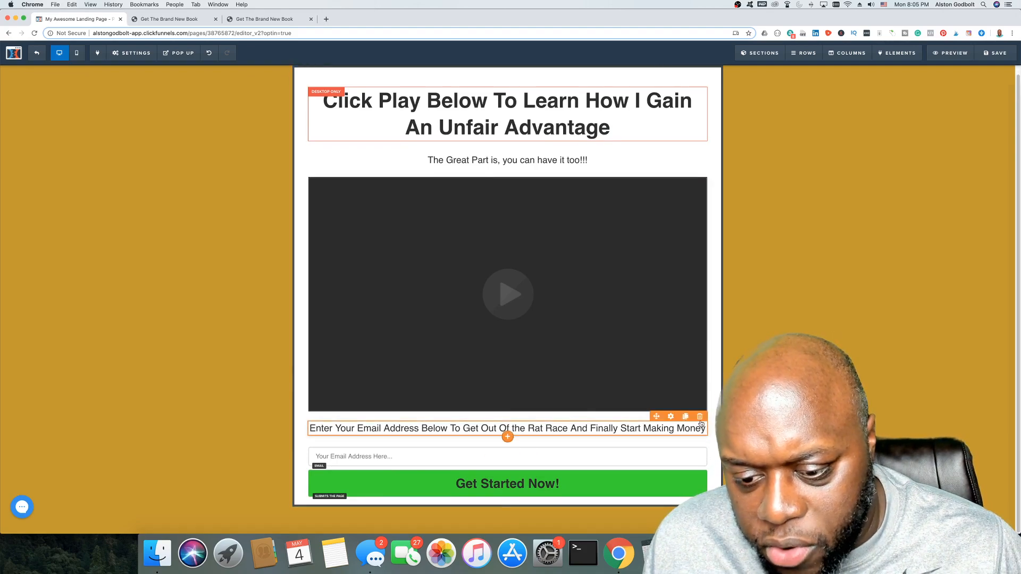
Step: Delete the email instruction line and the email input field, leaving the button under the video
left_click(701, 418)
key("Return")
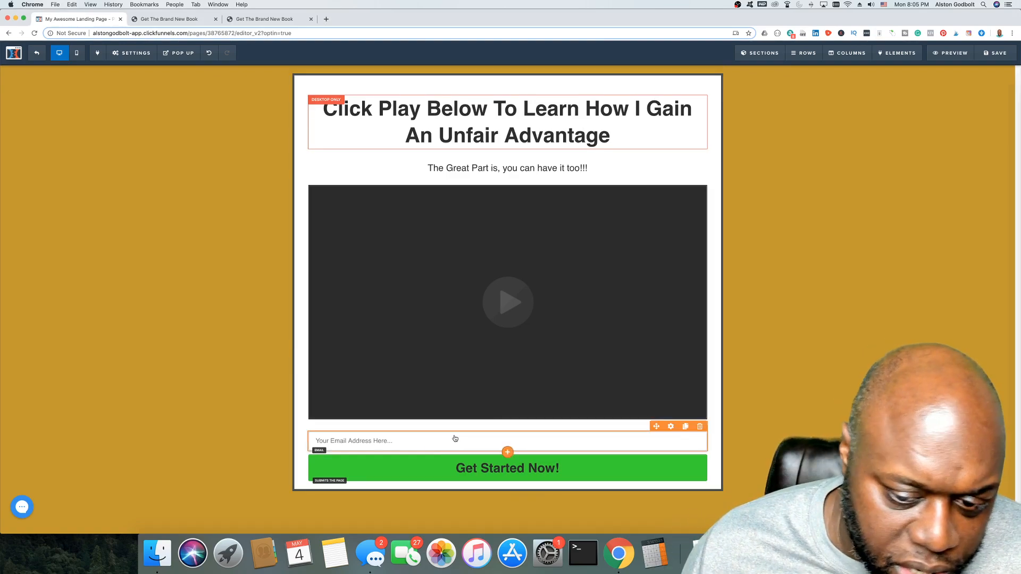
left_click(699, 434)
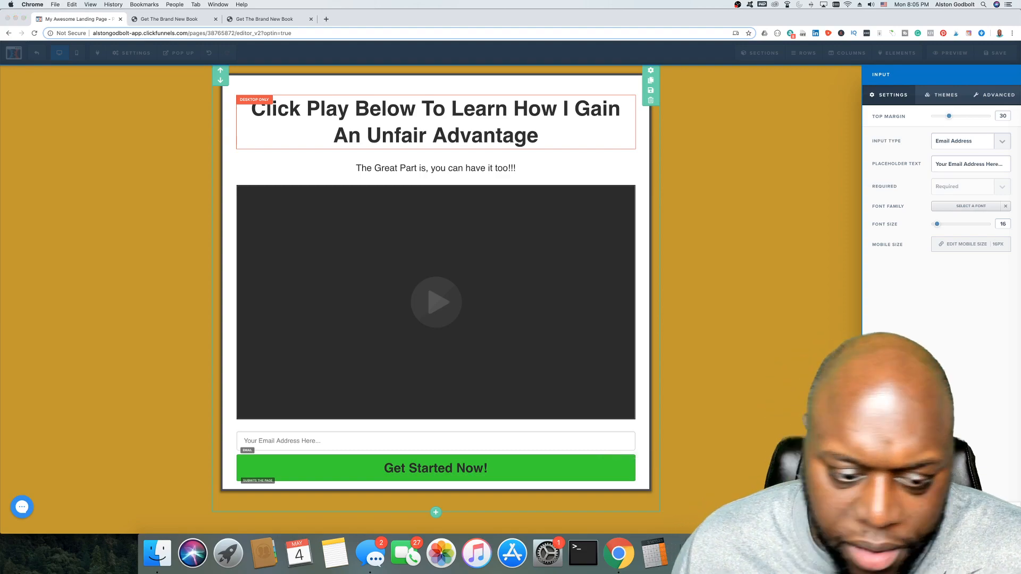
left_click(651, 100)
left_click(576, 81)
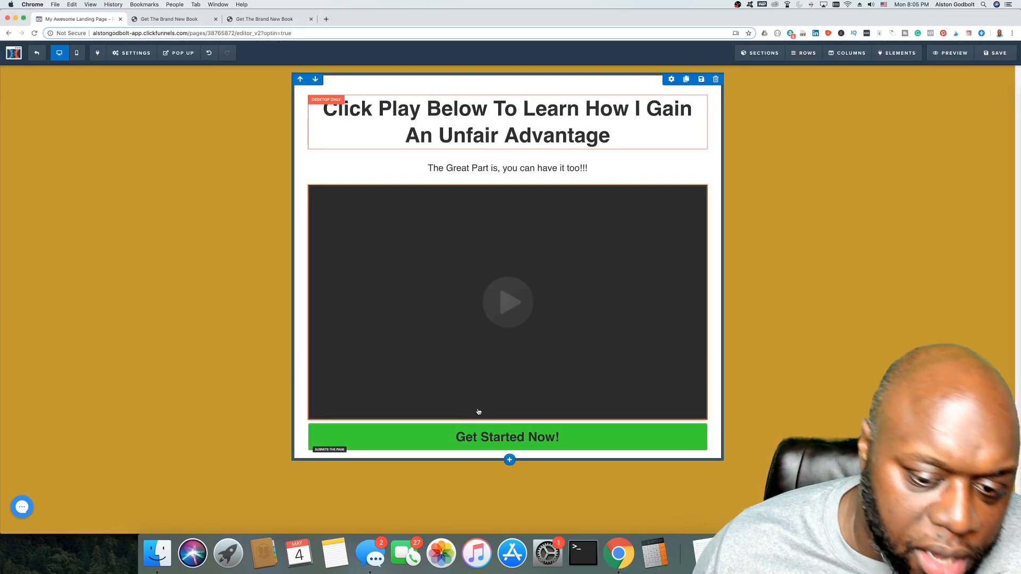
left_click(509, 422)
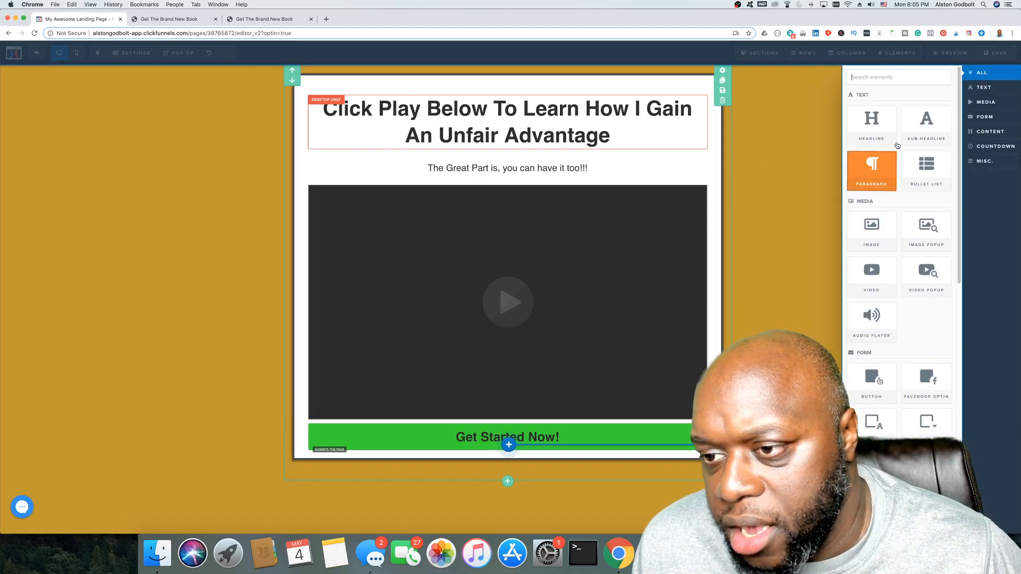
Step: Add a headline above the green button reading 'Click Below To Get your Unfair Advantage!'
left_click(899, 141)
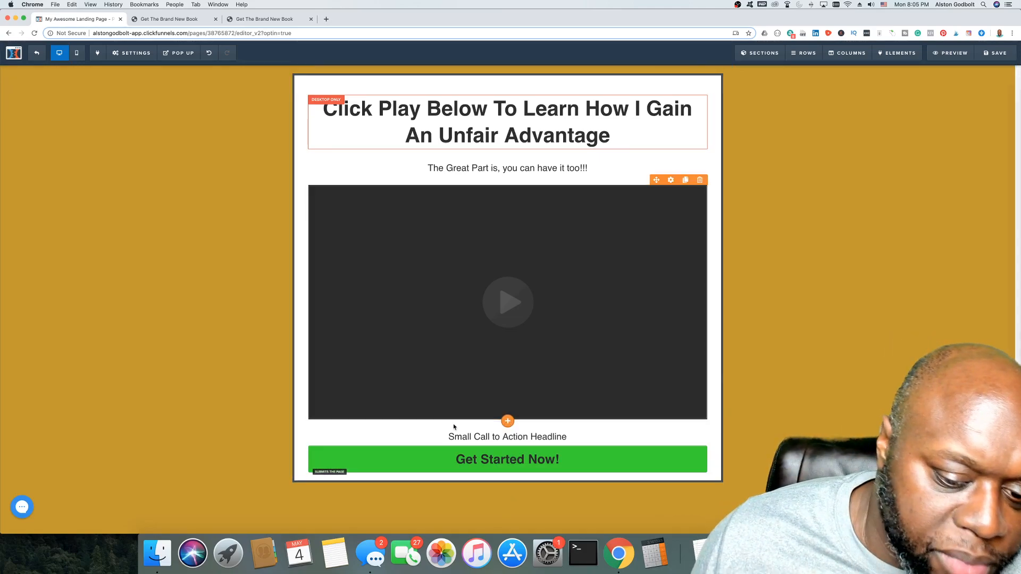
left_click(465, 437)
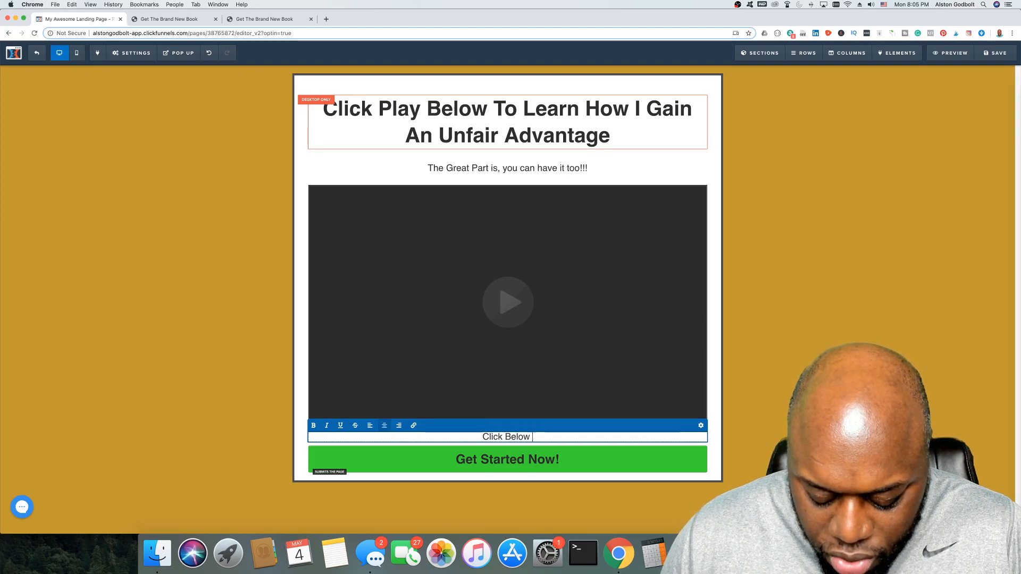
type("Click Below To Get ")
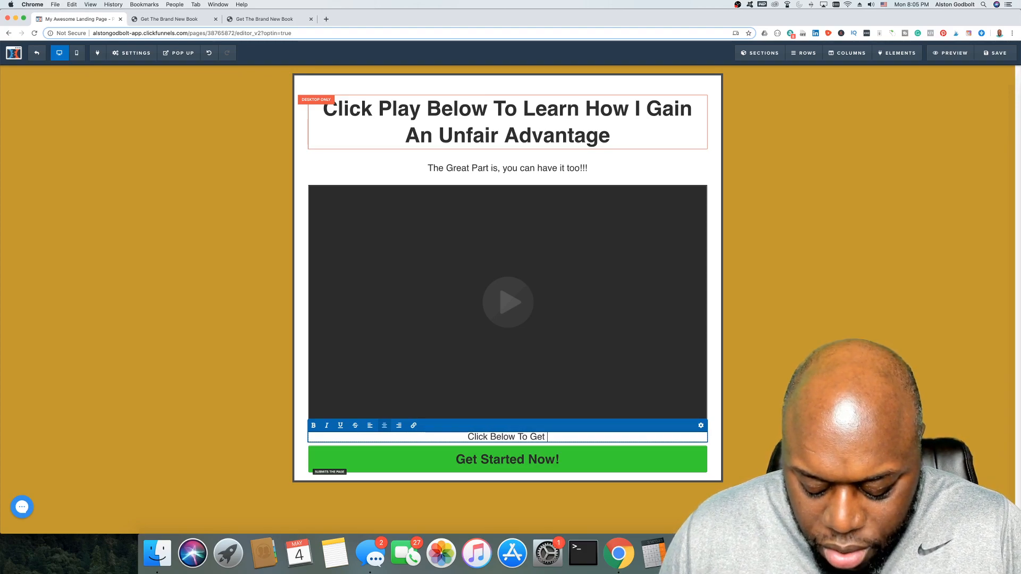
type("your Unfai")
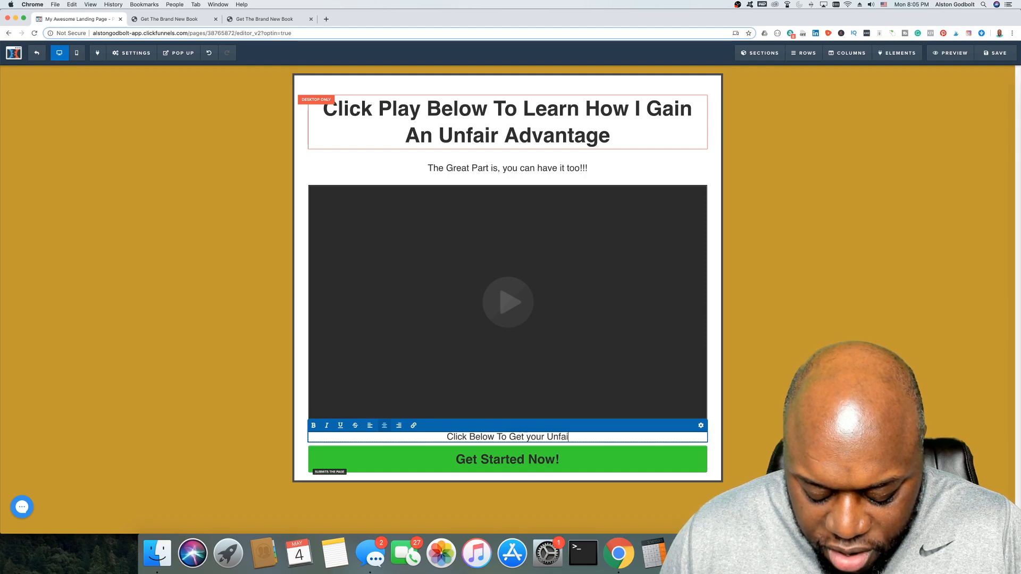
type("r Advt")
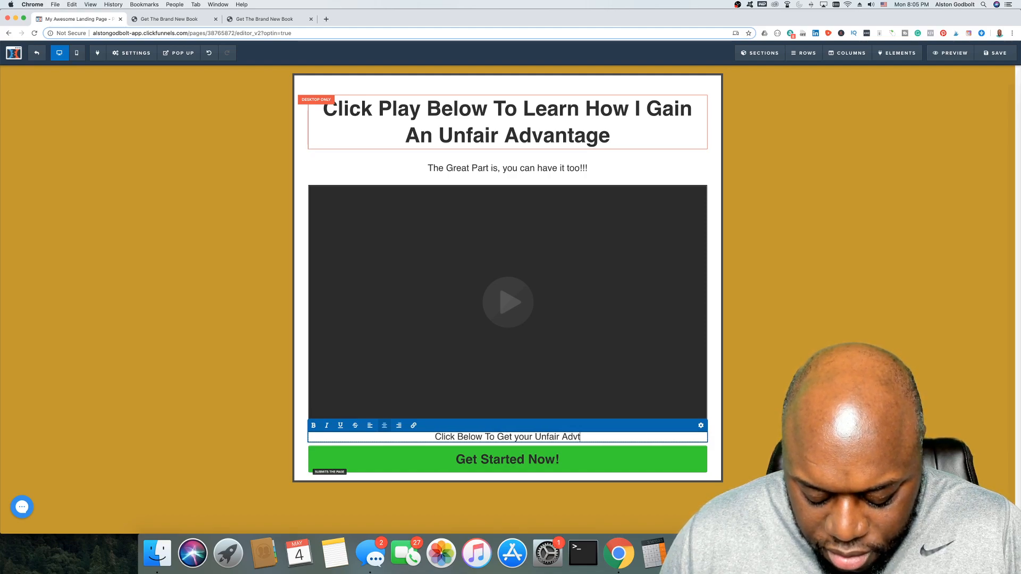
type("n")
key("BackSpace")
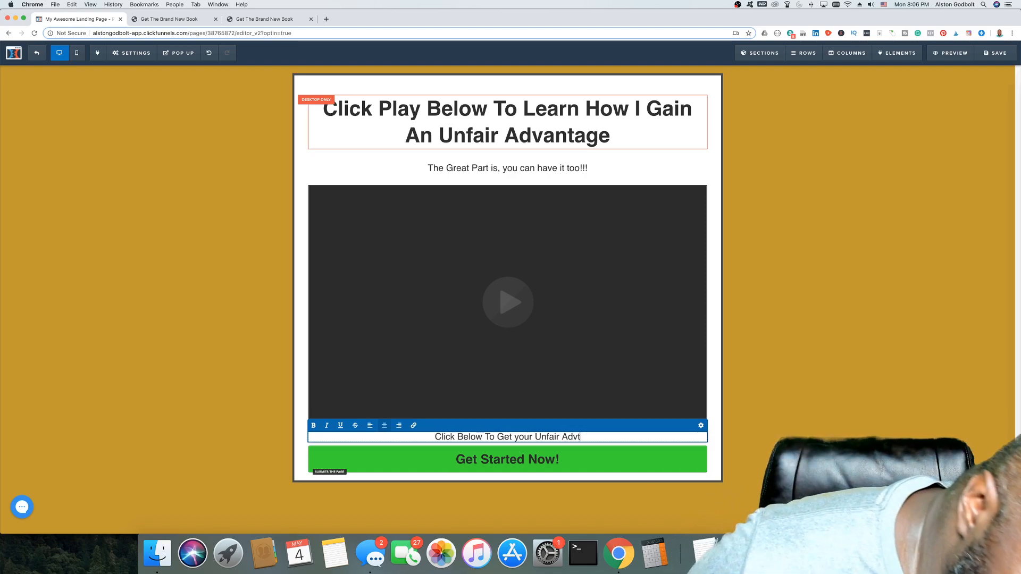
key("BackSpace")
key("BackSpace")
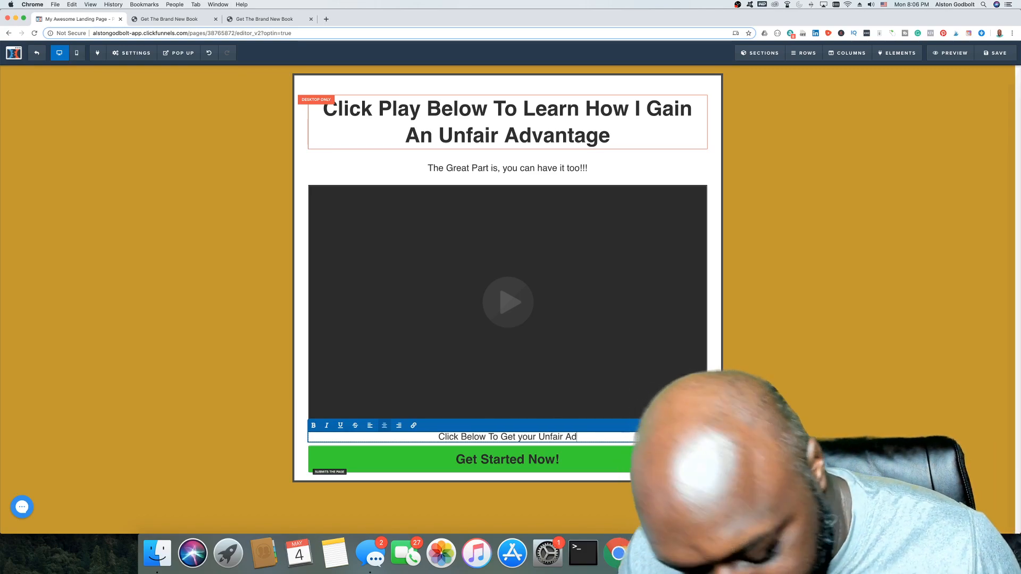
type("vantage")
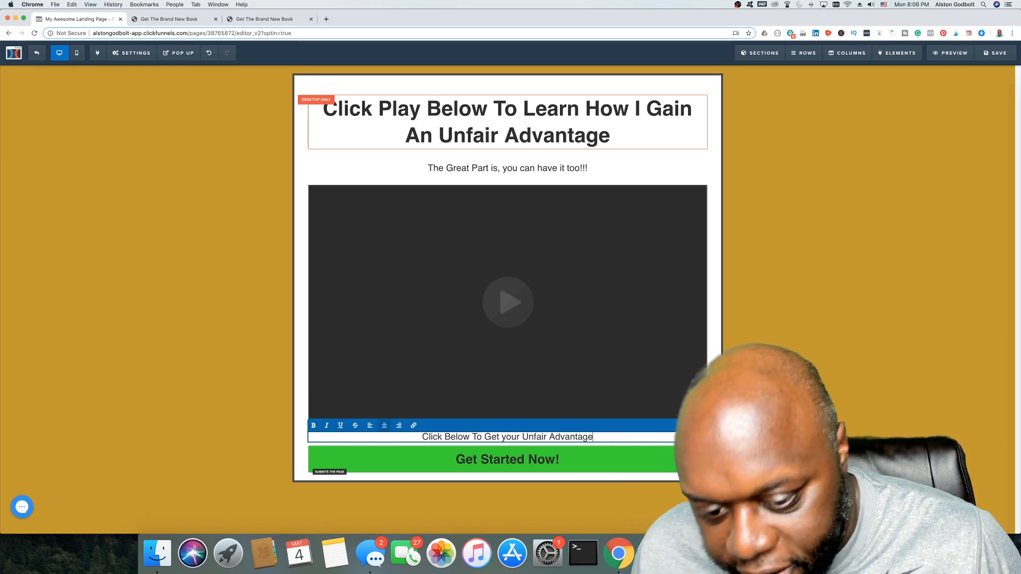
type("!!")
key("BackSpace")
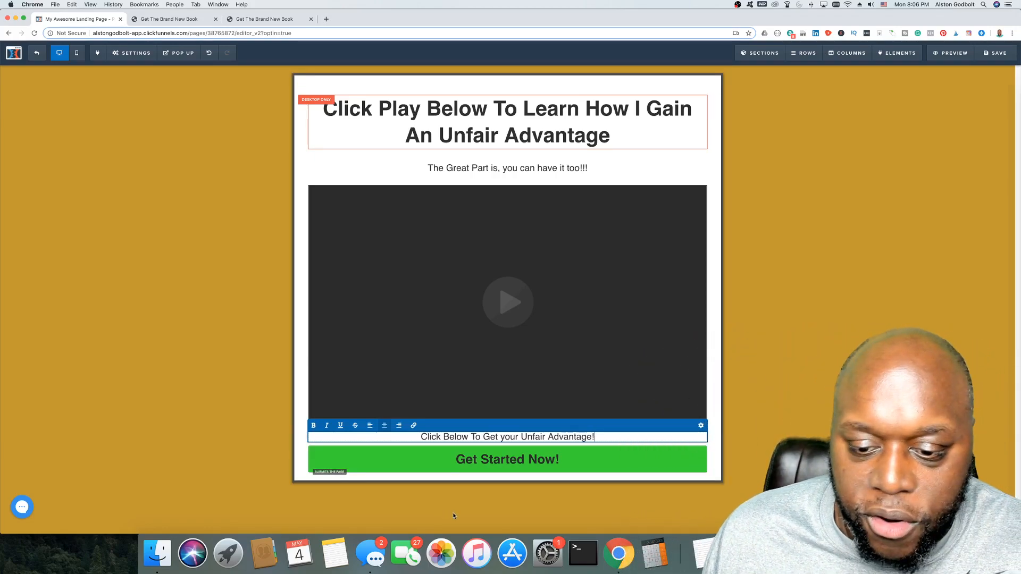
left_click(781, 365)
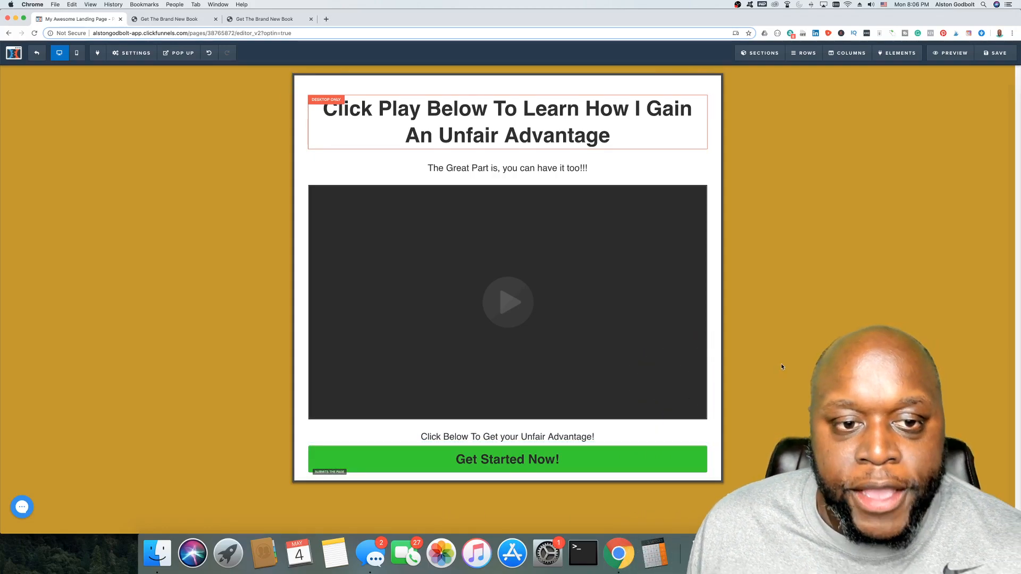
Step: Save the thank-you page and open its preview in a new tab, dismissing the SEO Meta Data panel
left_click(998, 51)
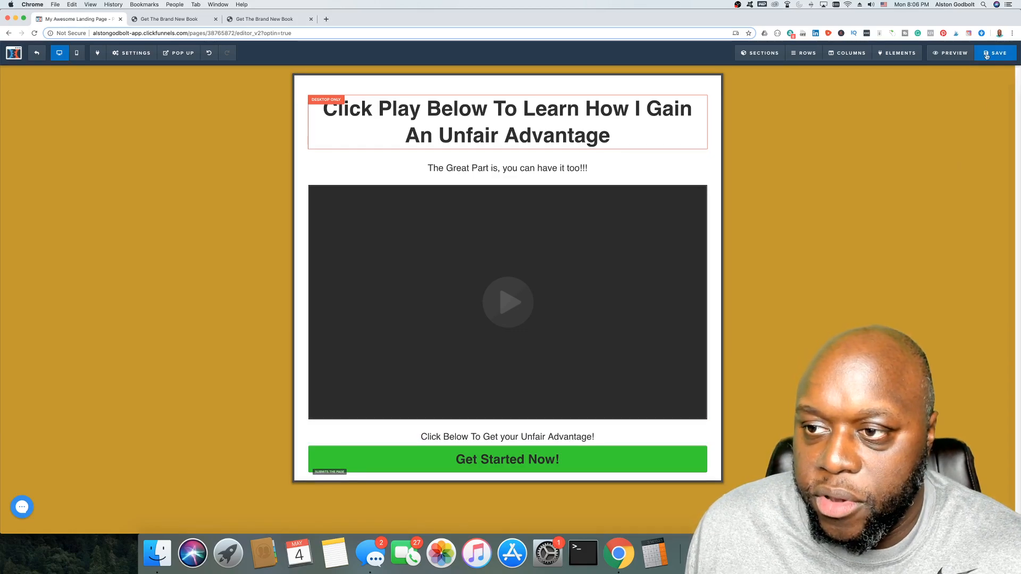
left_click(952, 53)
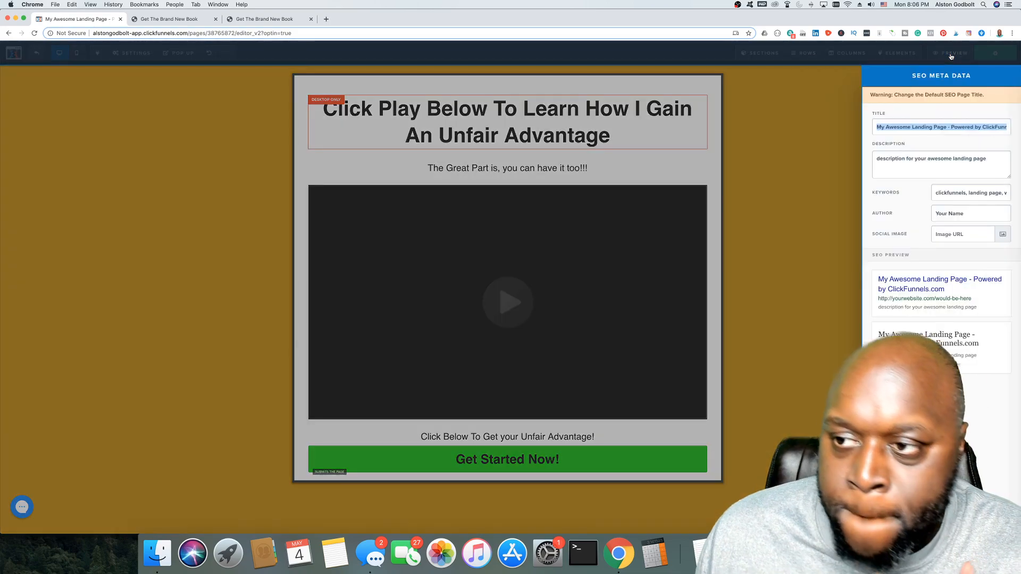
left_click(816, 199)
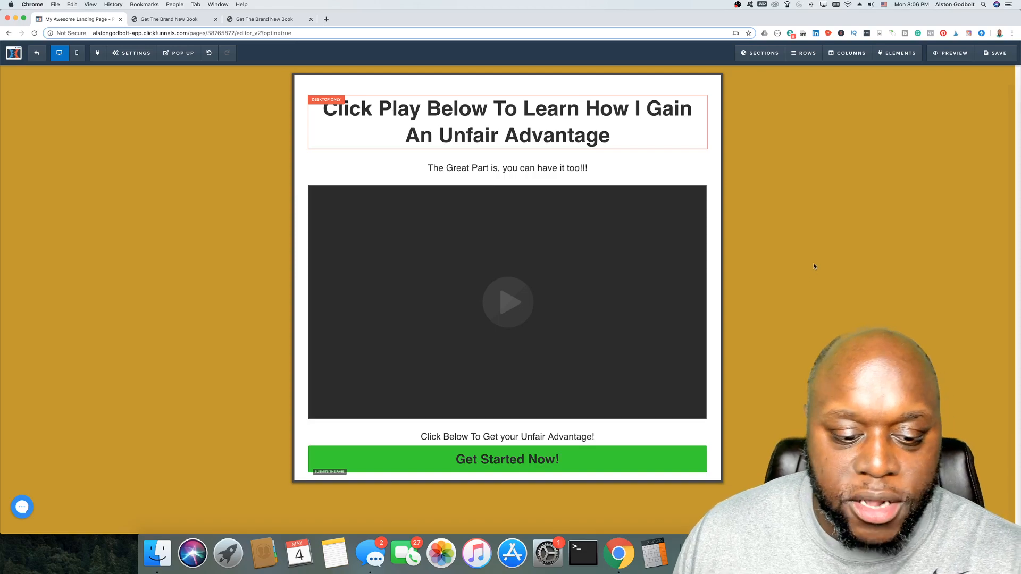
left_click(950, 53)
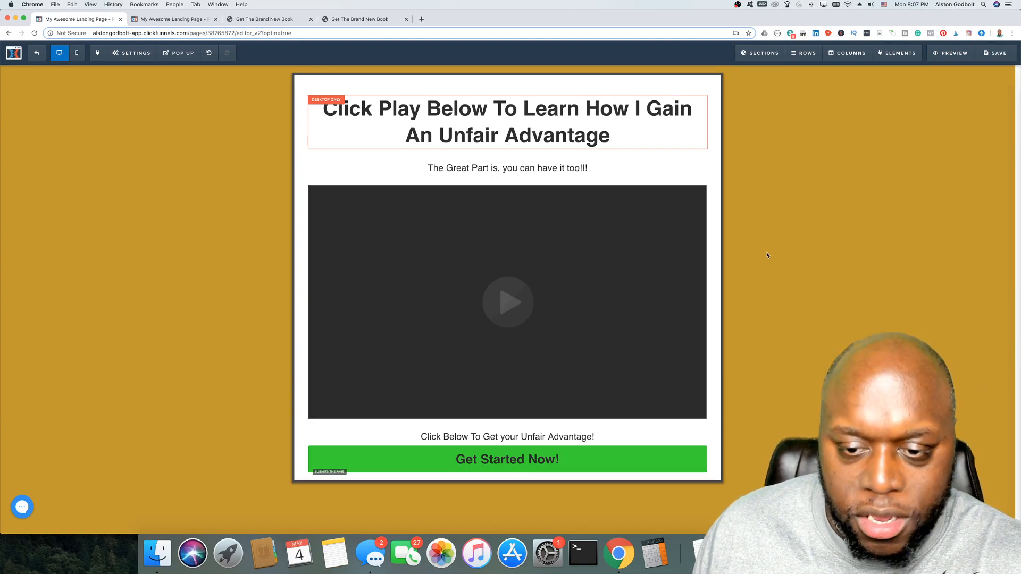
Step: Check the video in the preview, close the preview tab, stay in the editor, and save
left_click(622, 226)
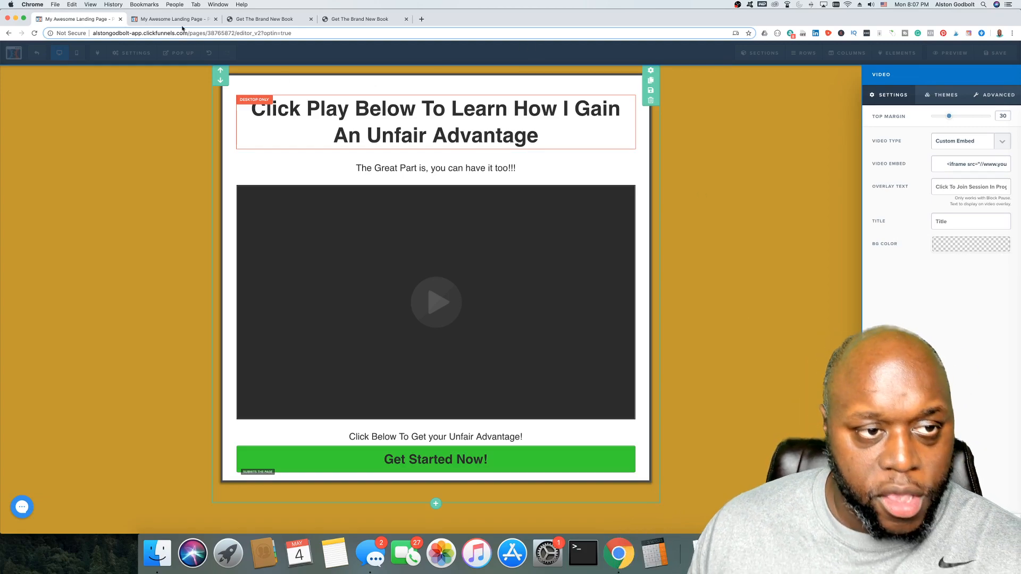
left_click(220, 16)
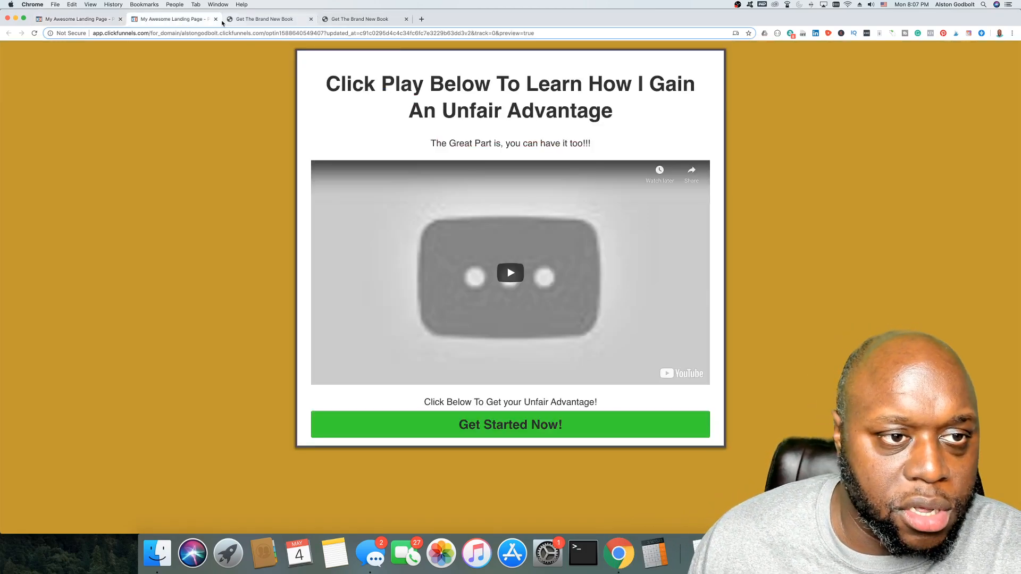
left_click(217, 22)
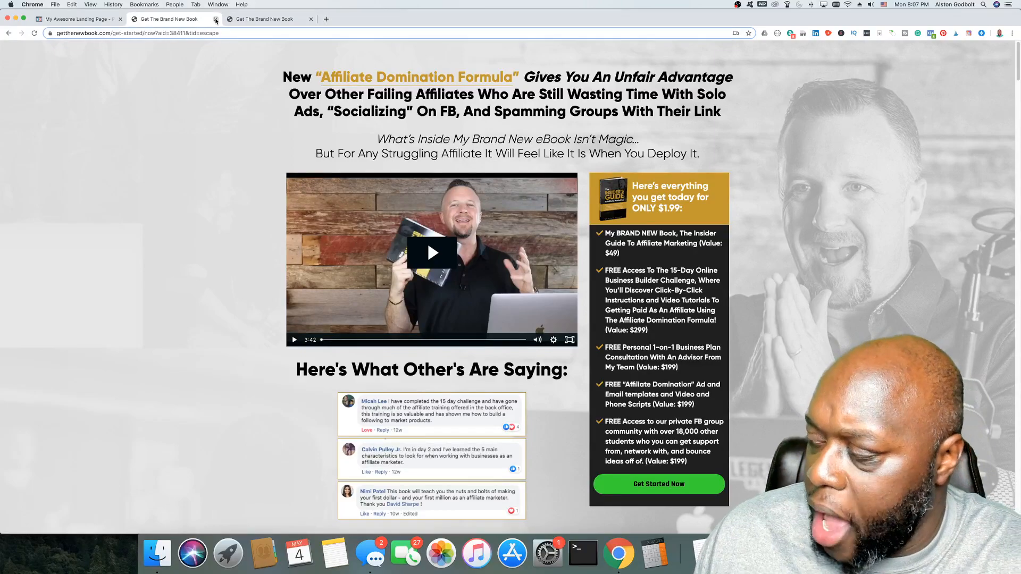
left_click(96, 20)
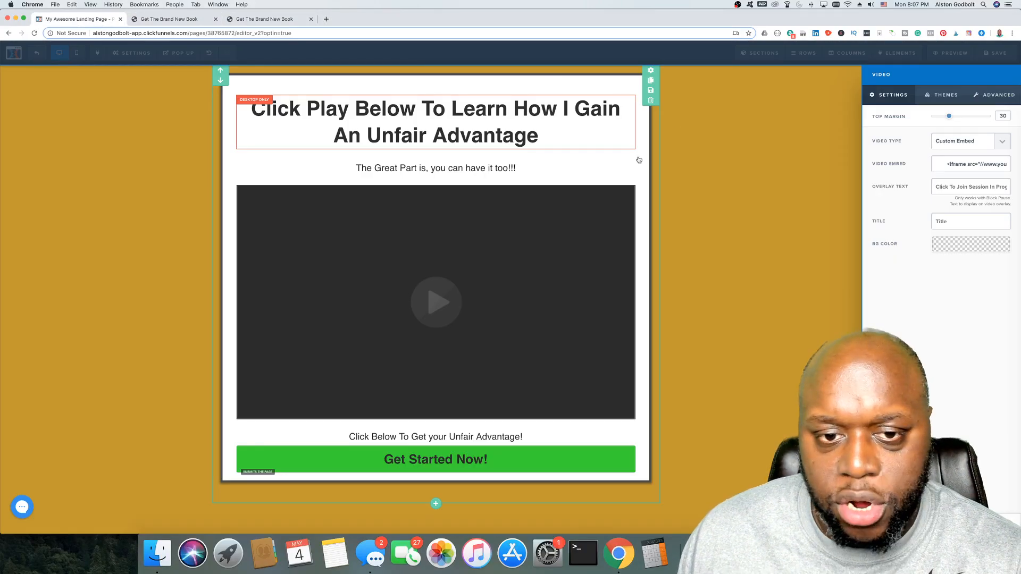
left_click(37, 53)
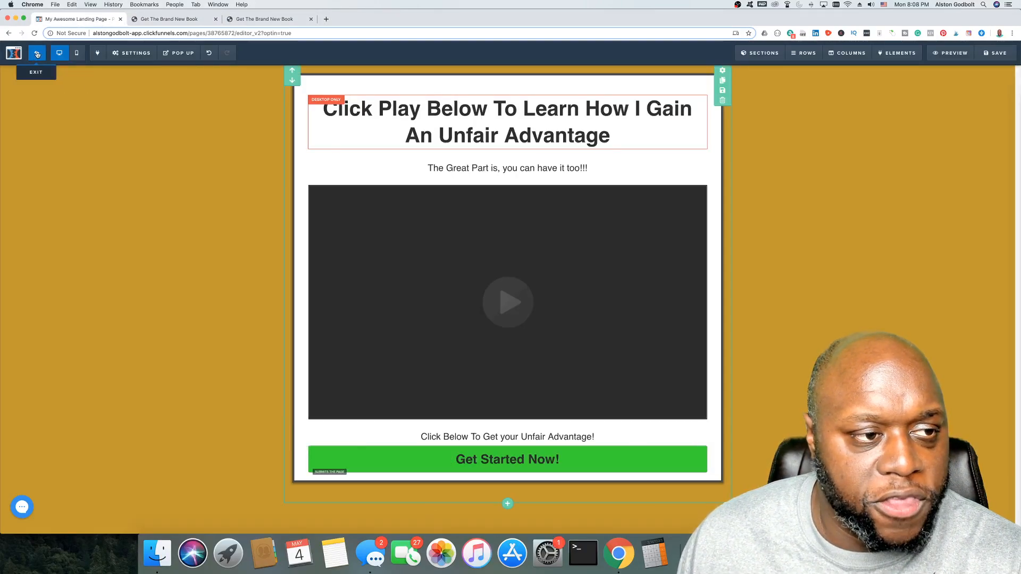
left_click(532, 175)
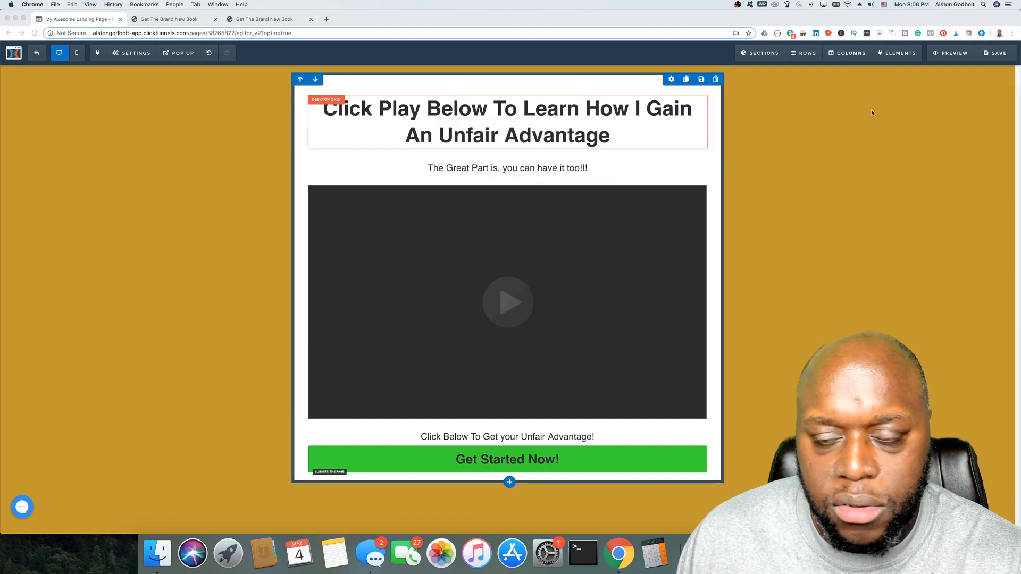
left_click(998, 55)
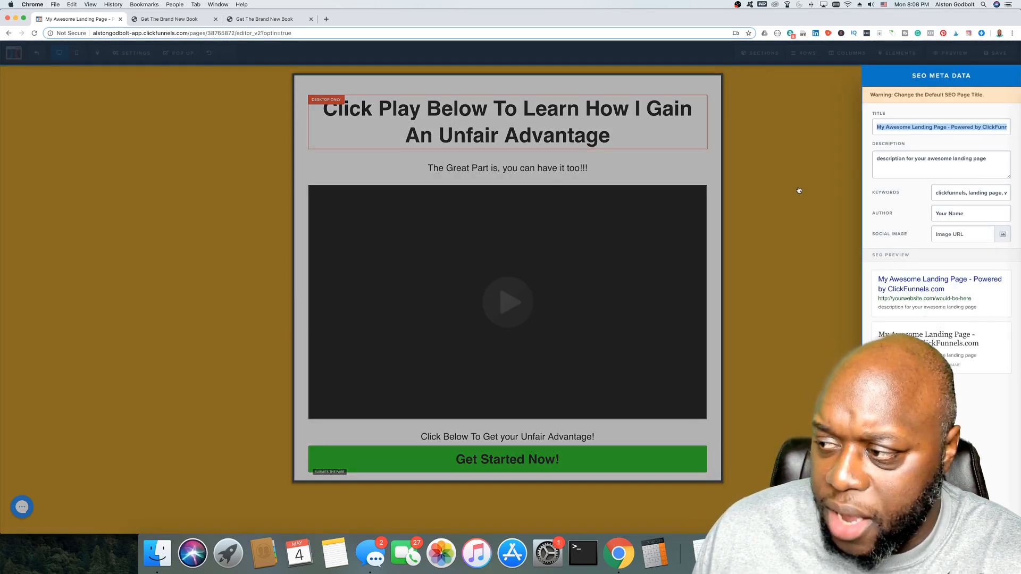
Step: Dismiss the SEO Meta Data panel and look through the General and Custom CSS settings
left_click(799, 190)
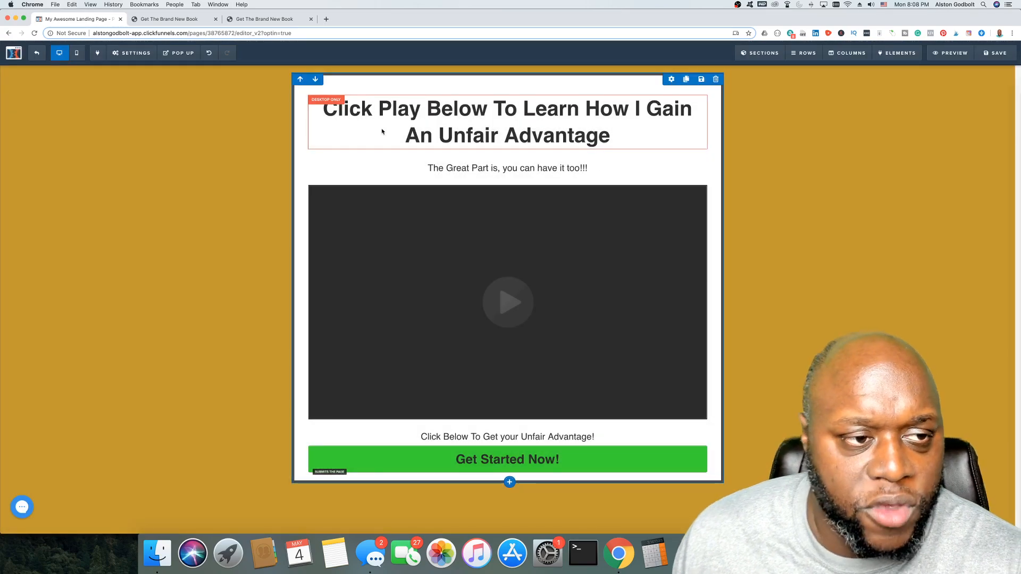
mouse_move(132, 57)
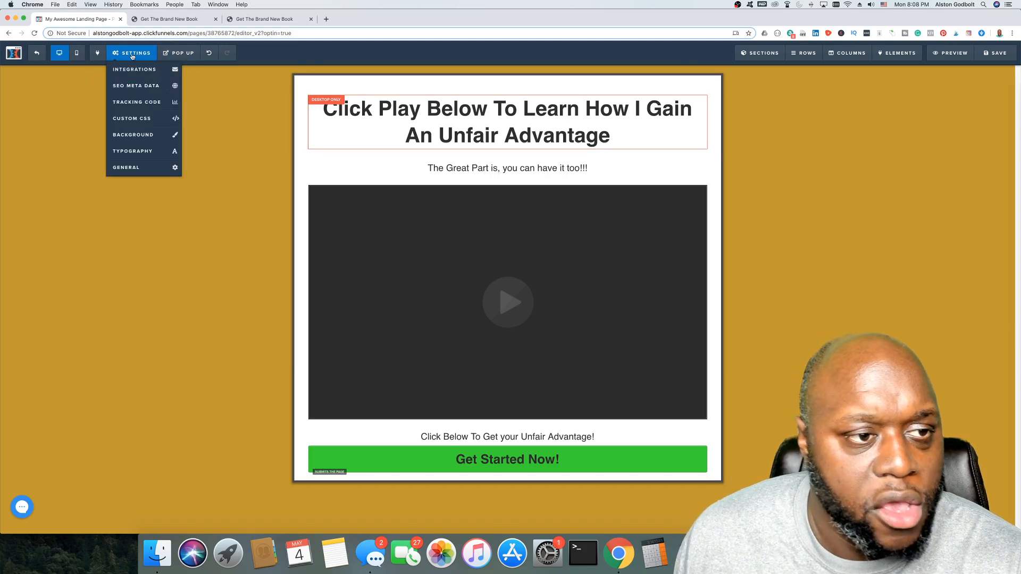
left_click(139, 168)
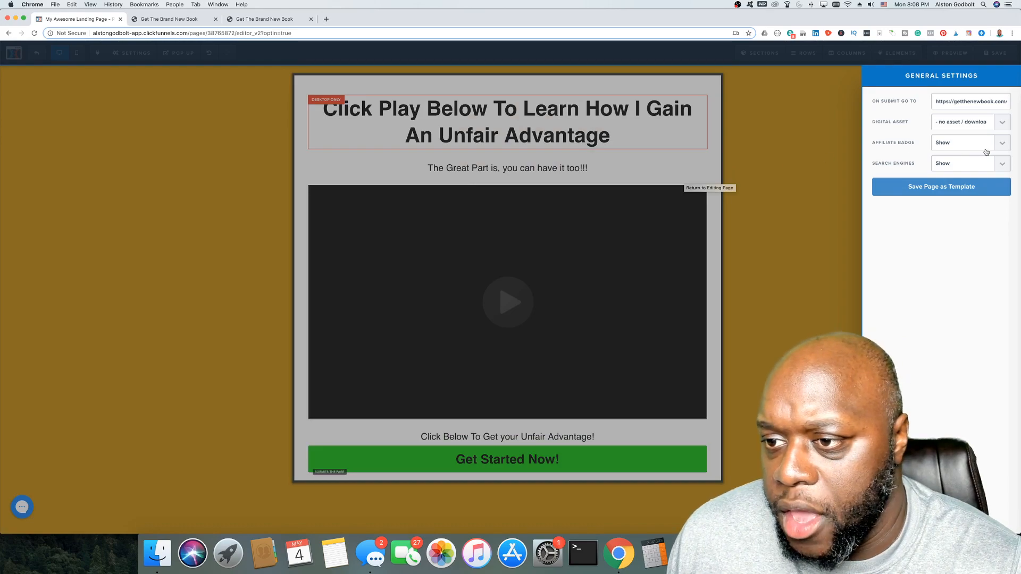
left_click(188, 130)
mouse_move(130, 57)
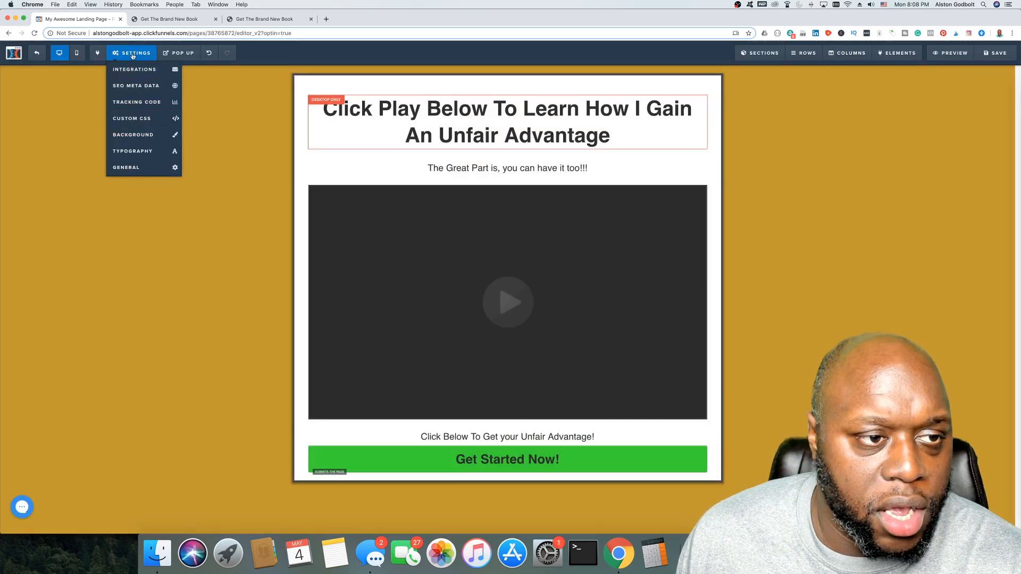
left_click(130, 126)
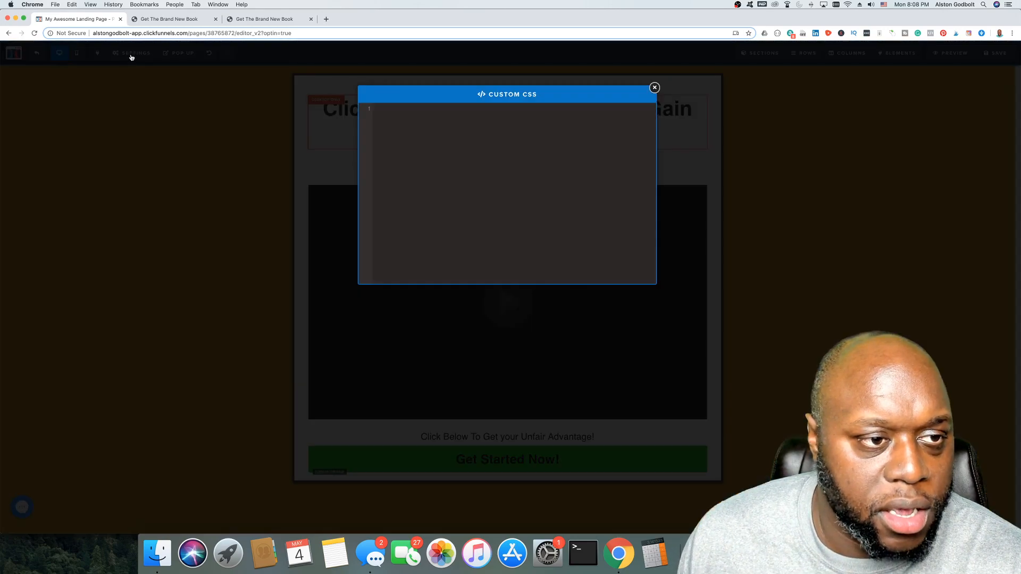
left_click(201, 162)
Step: Set the page background colour to white (#ffffff) in the Background settings
mouse_move(130, 56)
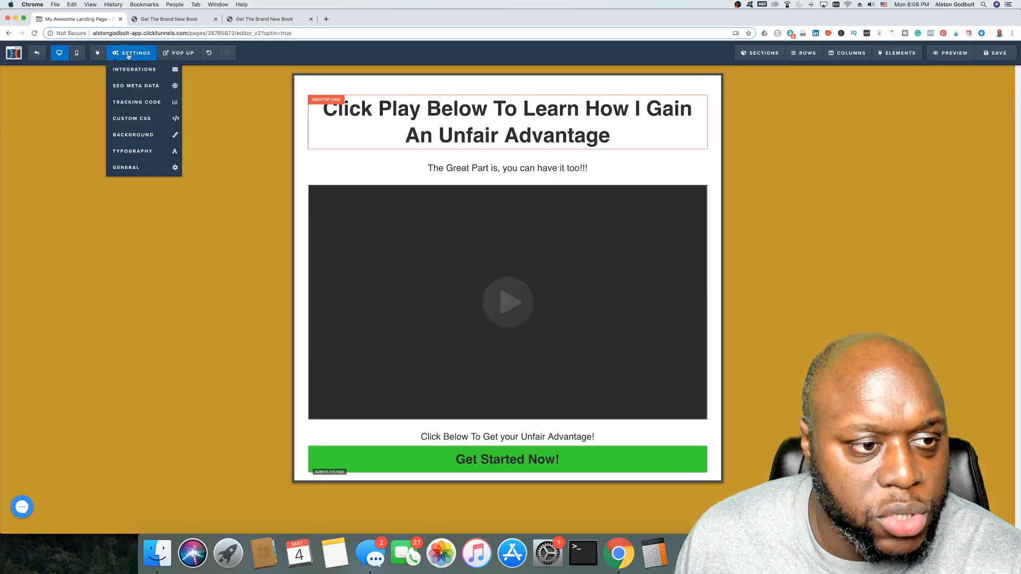
left_click(137, 136)
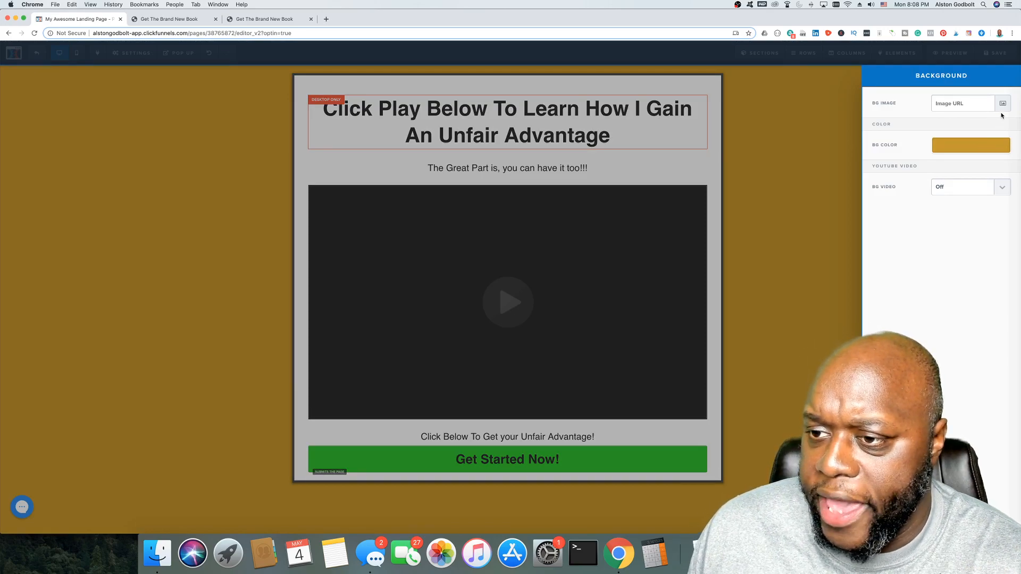
left_click(980, 148)
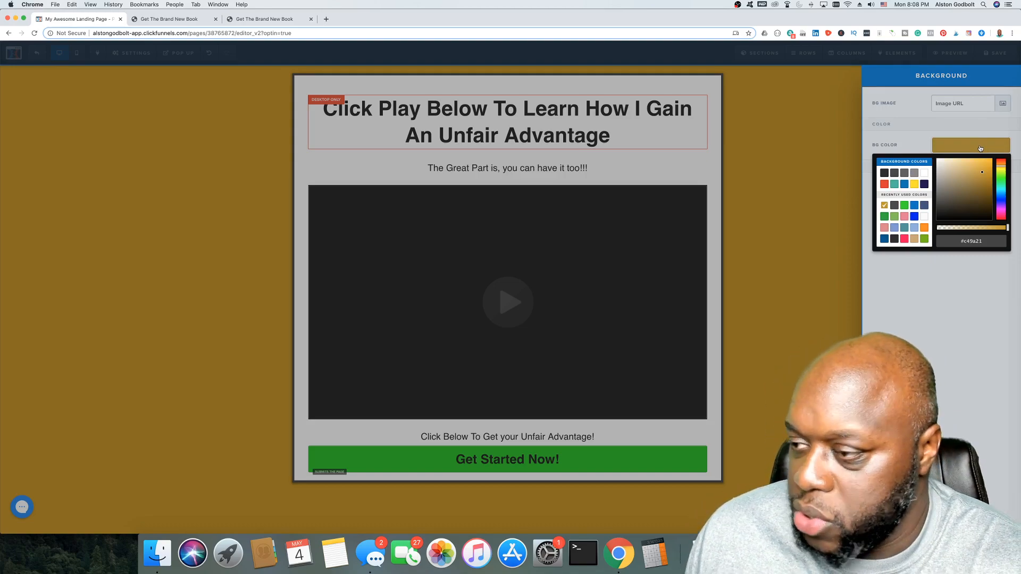
left_click(895, 185)
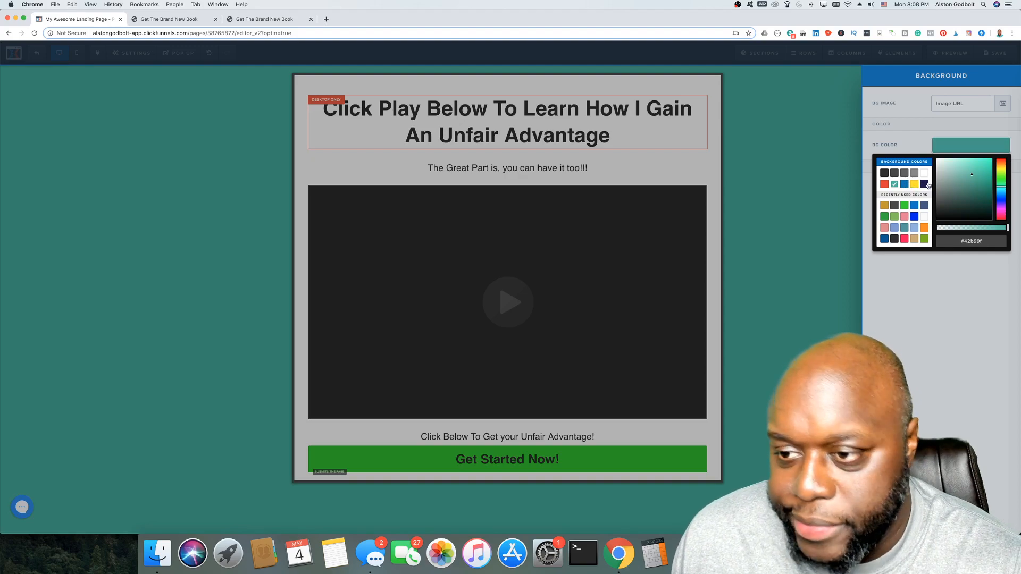
left_click(925, 175)
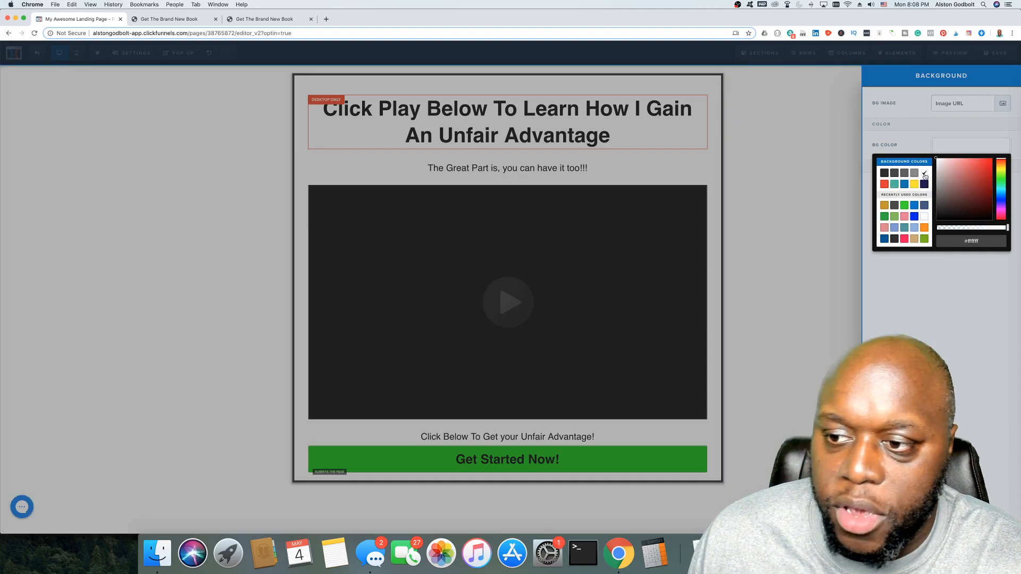
left_click(802, 203)
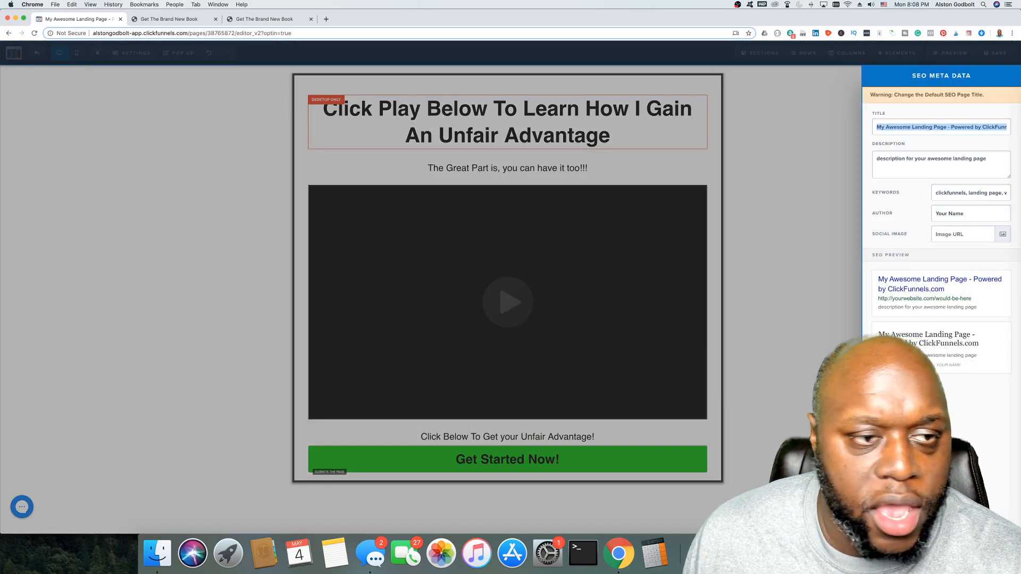
left_click(793, 229)
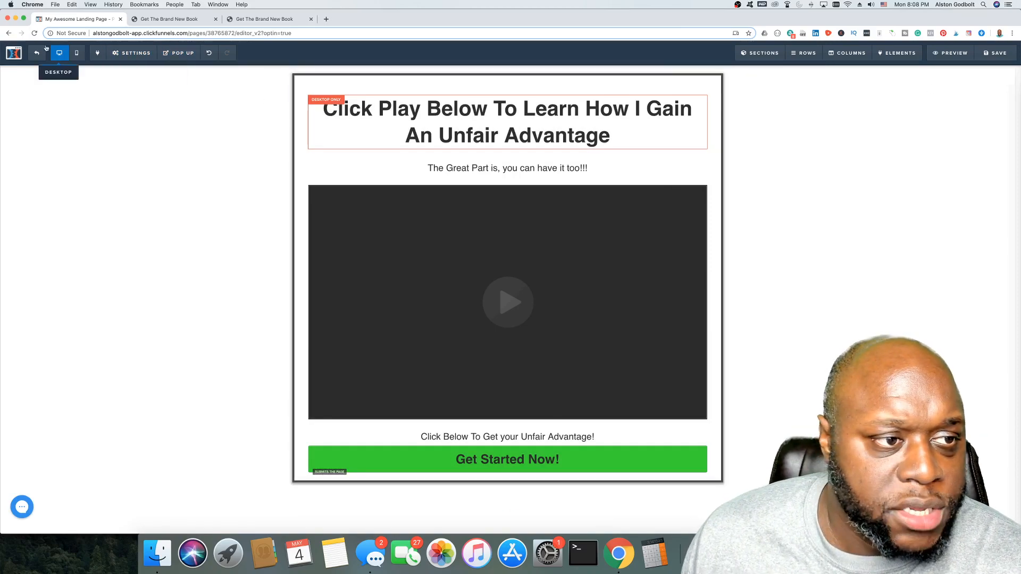
Step: Exit the editor to the Live Training funnel and select the .click domain in its Settings
left_click(126, 54)
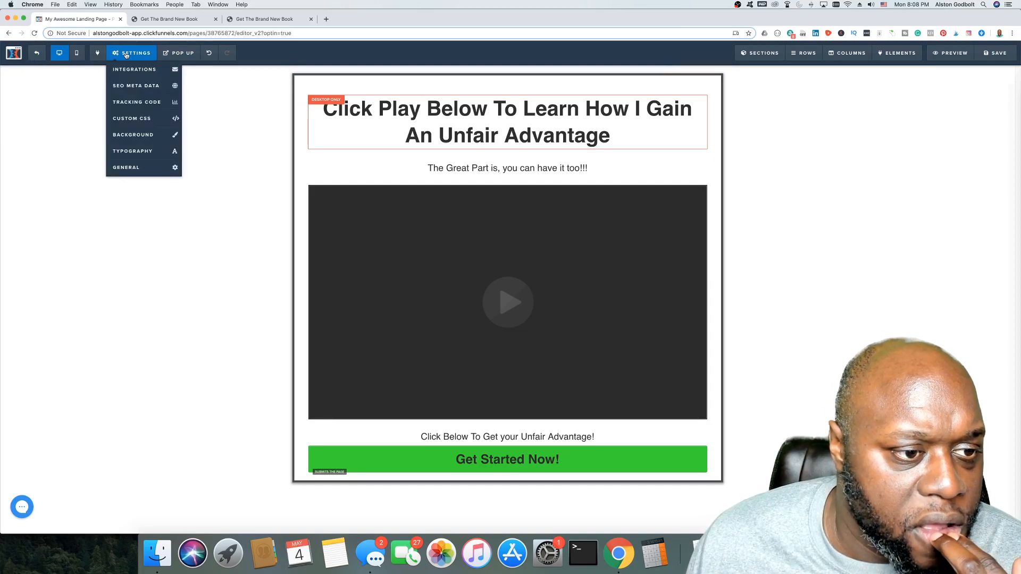
left_click(38, 56)
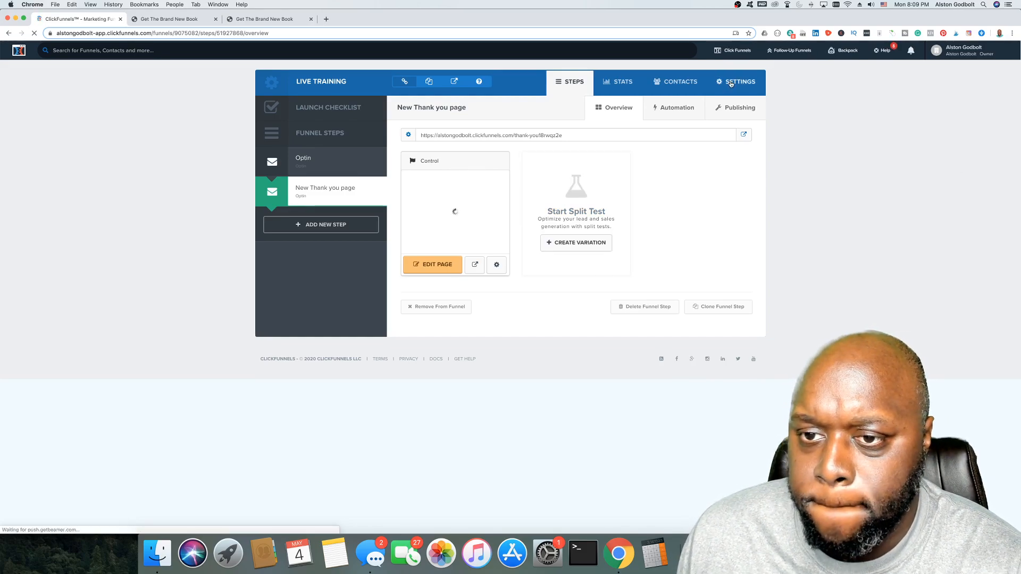
left_click(731, 83)
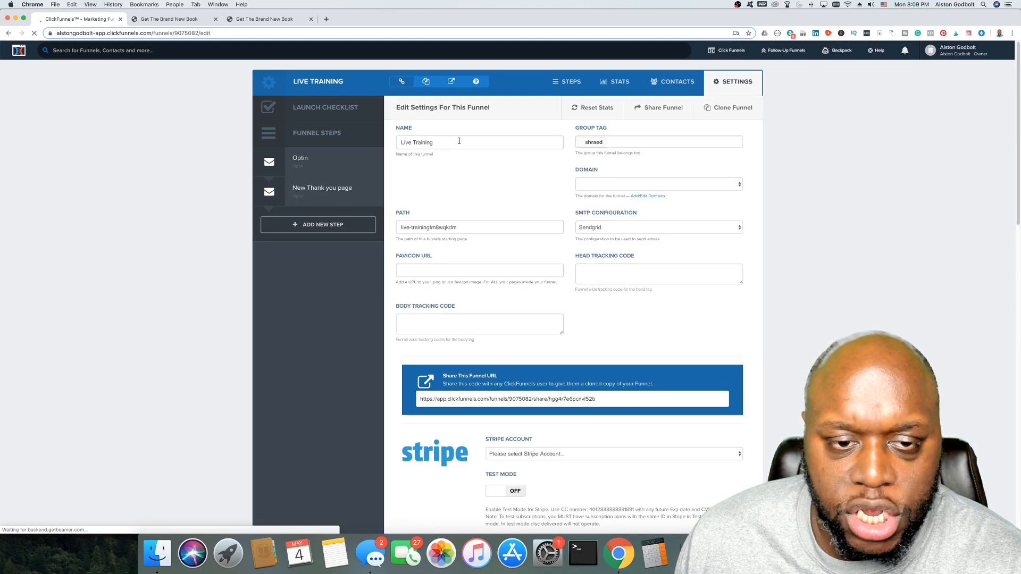
left_click(672, 185)
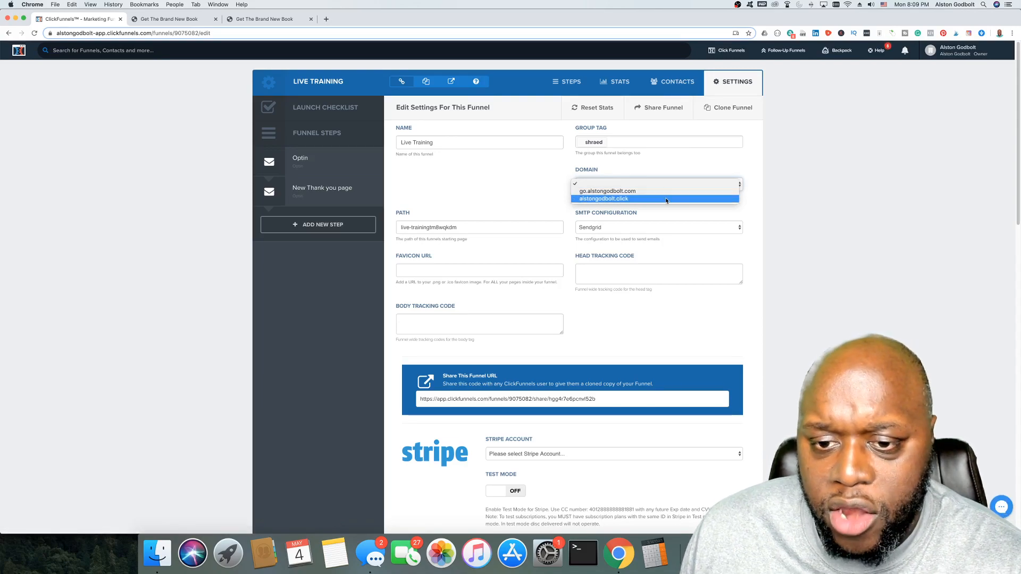
left_click(665, 198)
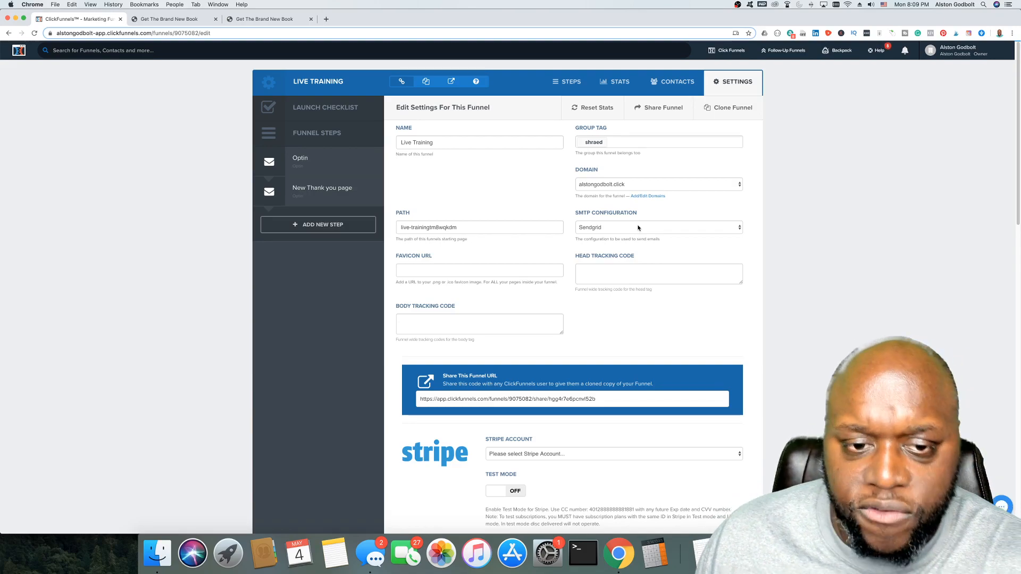
scroll(532, 245, "down", 1)
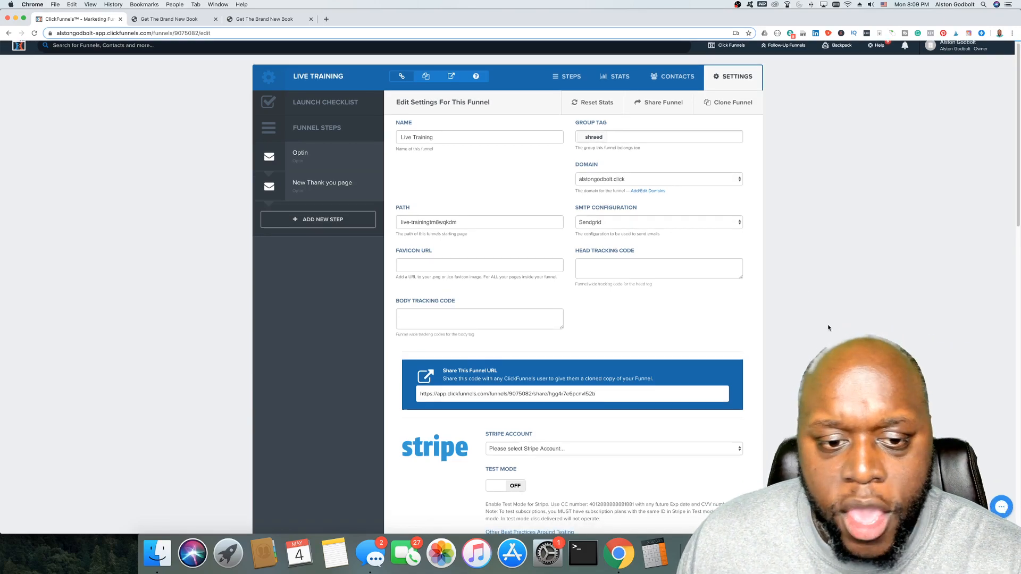
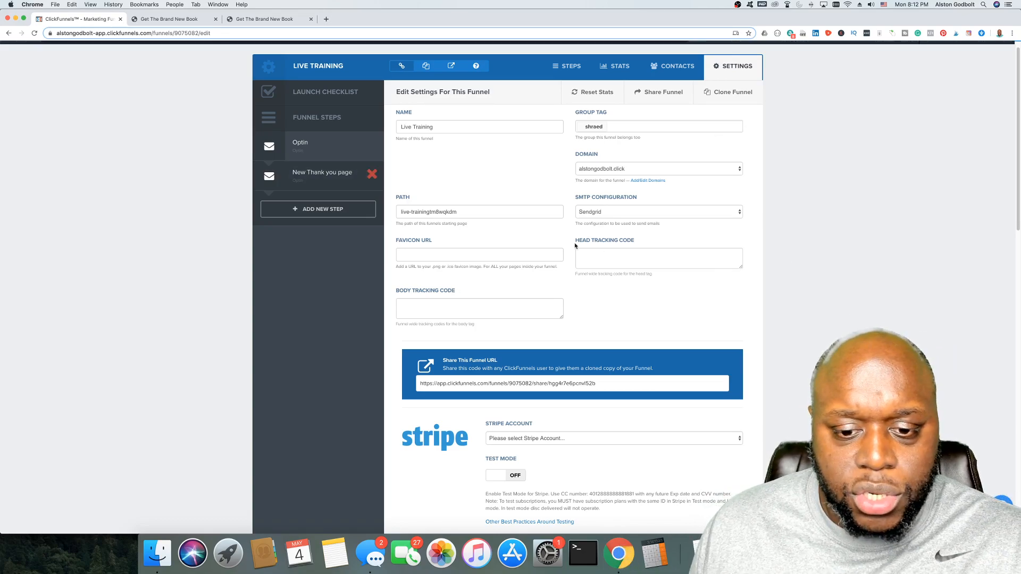
Step: Open the Optin step of the Live Training funnel to view its overview
left_click(307, 145)
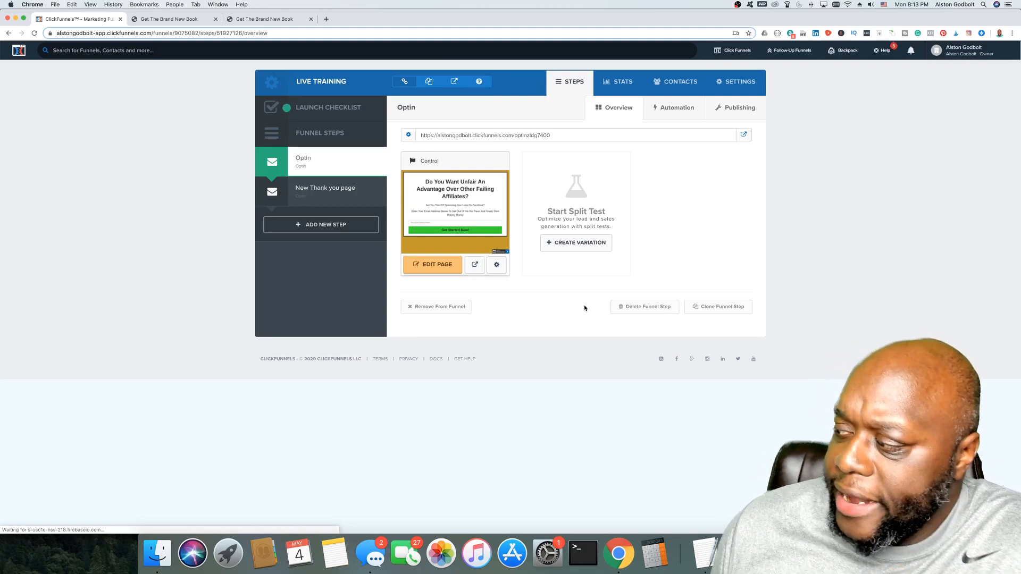
Step: Create a split-test variation as a duplicate of the 'Optin' page
left_click(594, 248)
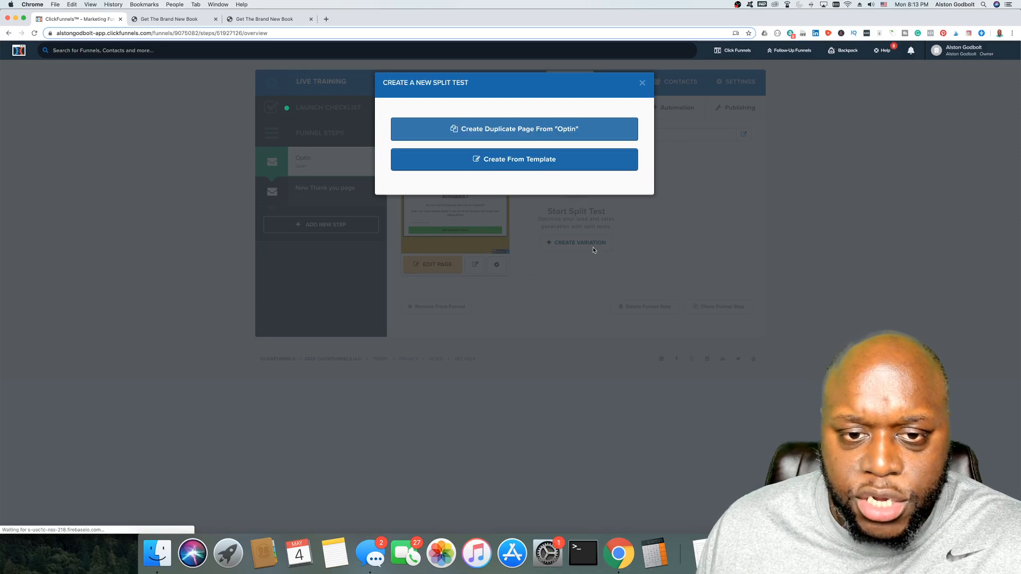
left_click(542, 137)
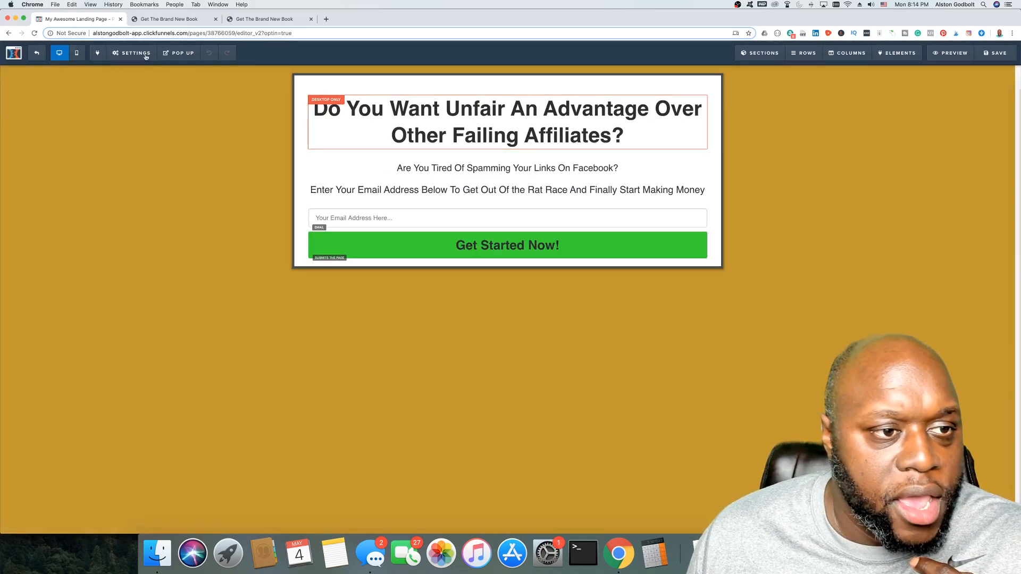
Step: Set the variation's integration to ClickFunnels Internal, Add To List, on the Clickfunnels list
left_click(146, 55)
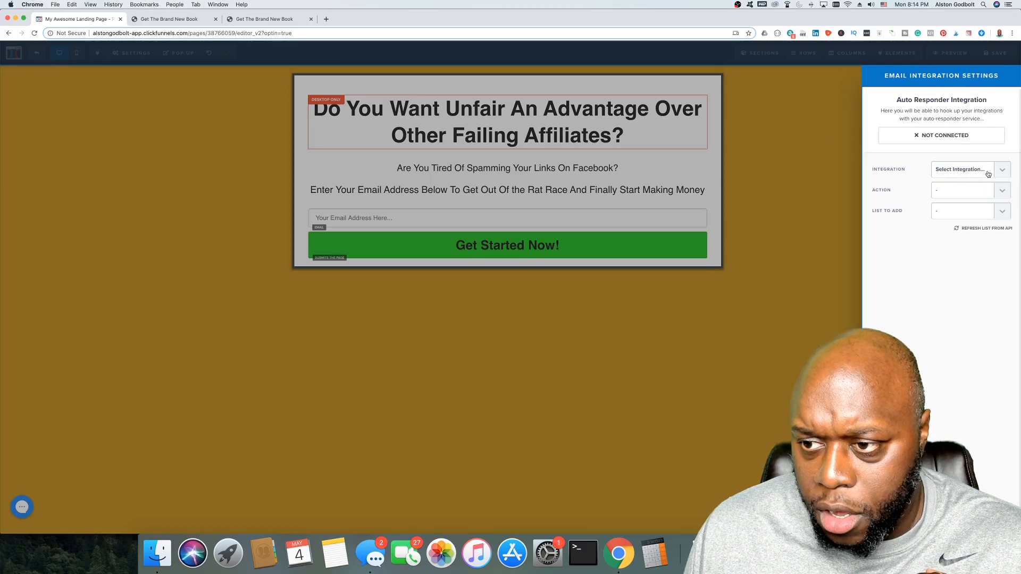
left_click(988, 175)
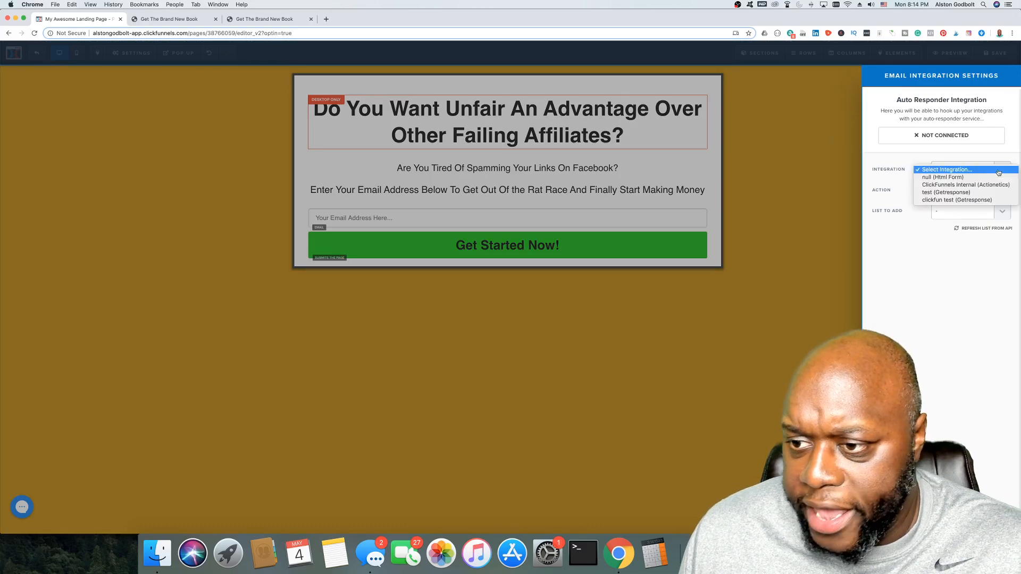
left_click(985, 185)
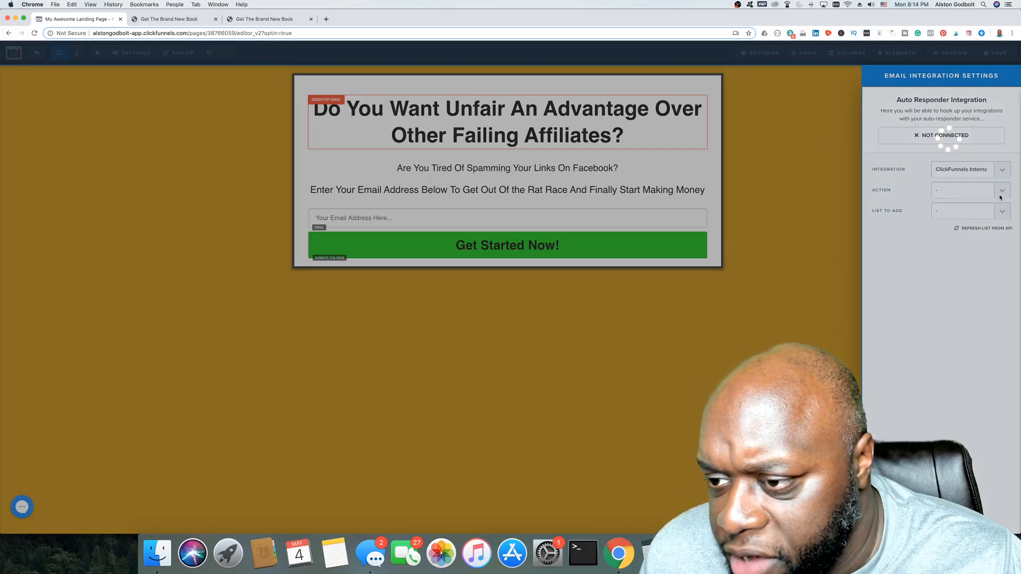
left_click(996, 190)
left_click(998, 198)
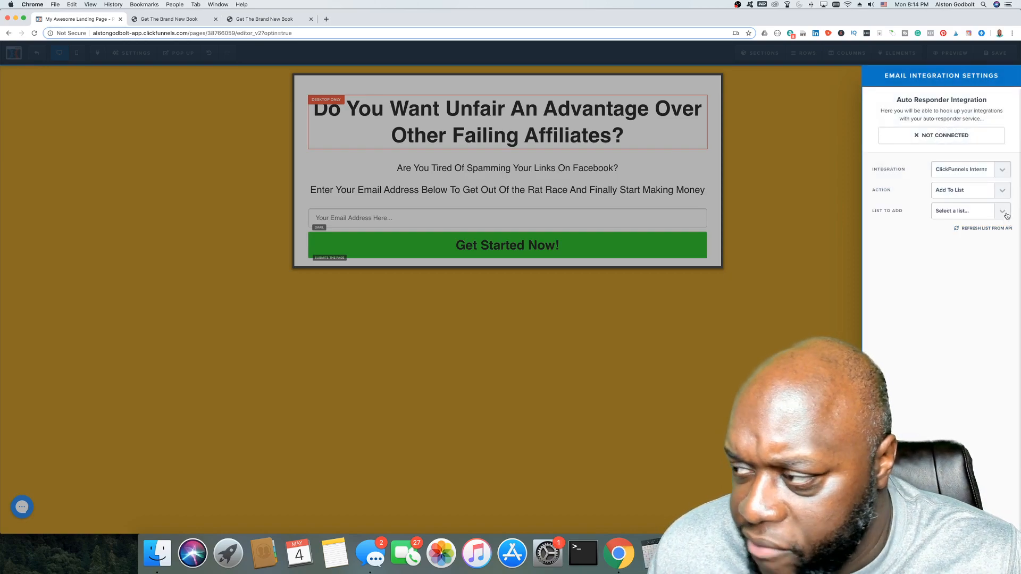
left_click(1004, 212)
left_click(999, 219)
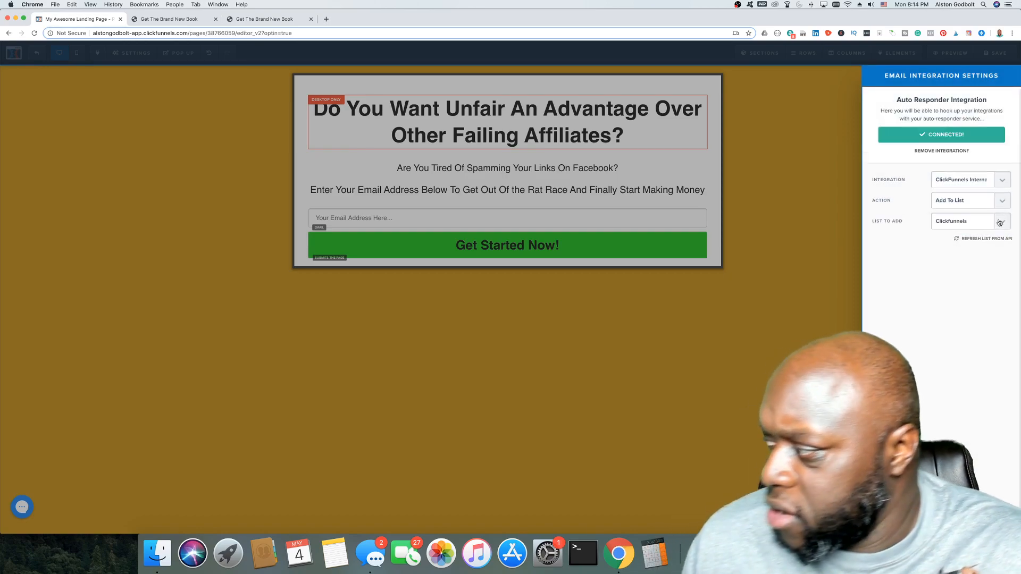
left_click(573, 324)
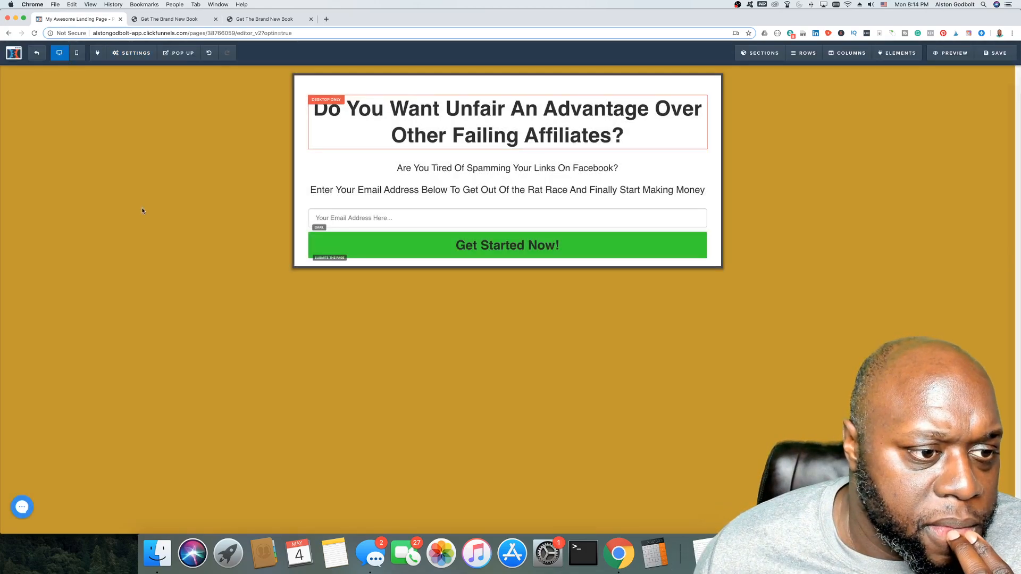
Step: Clear the On Submit Go To redirect URL and save the variation page
mouse_move(150, 54)
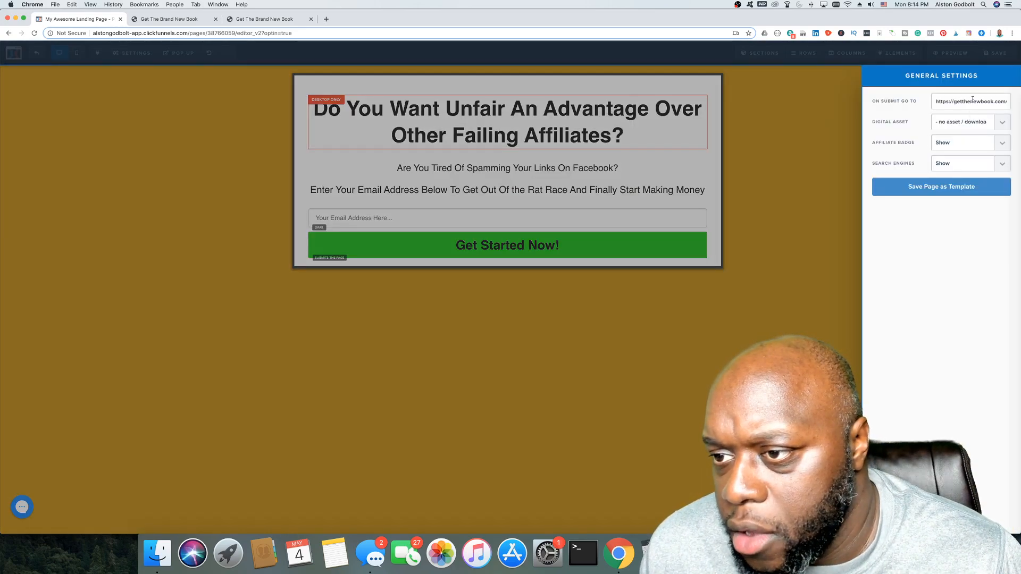
triple_click(972, 100)
key("BackSpace")
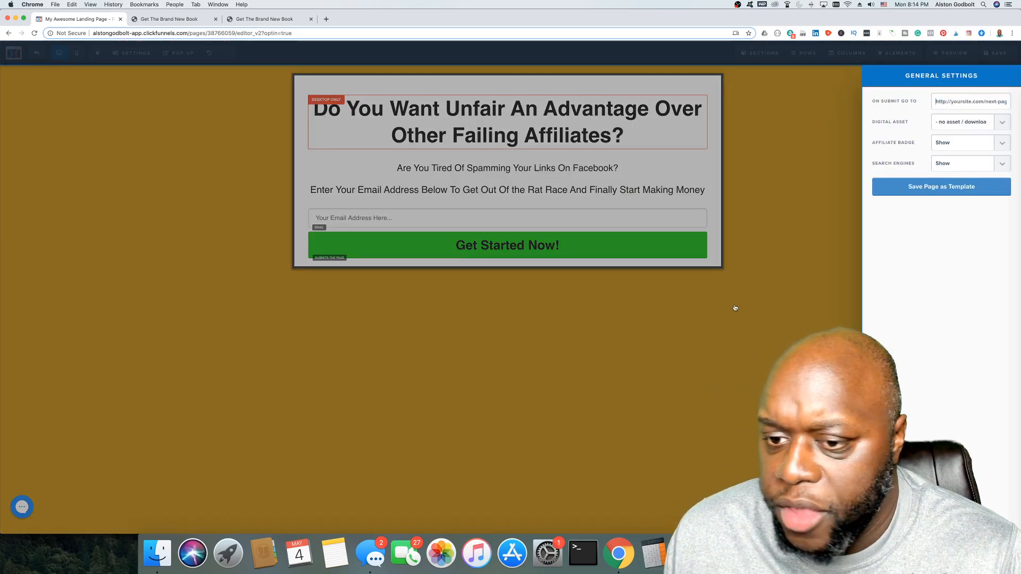
left_click(734, 306)
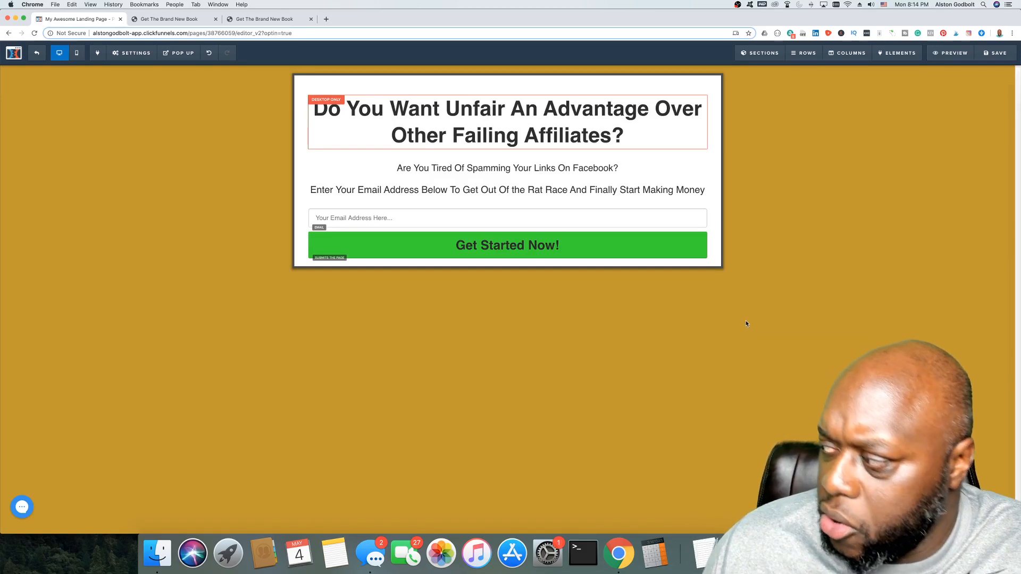
left_click(996, 55)
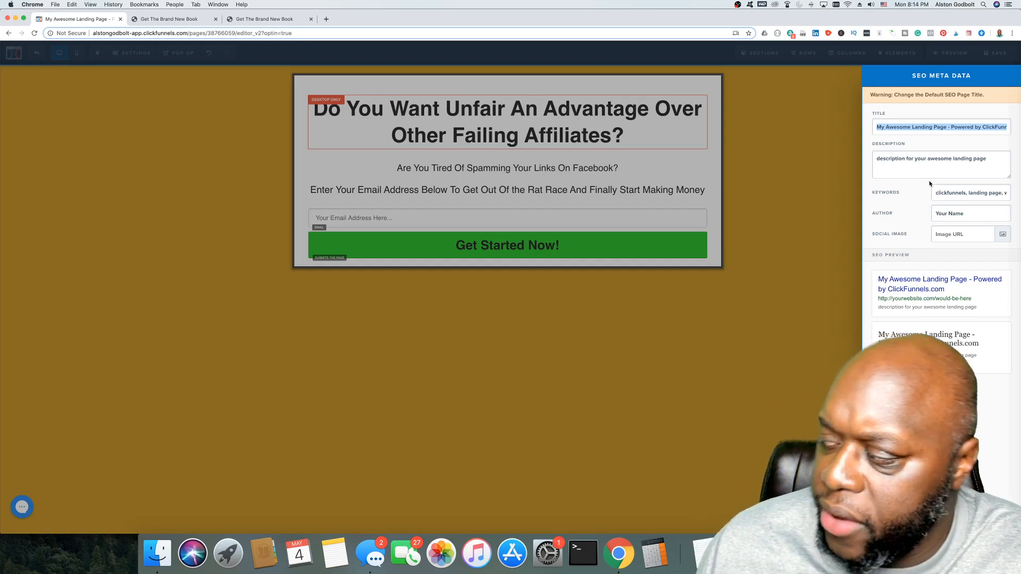
left_click(628, 390)
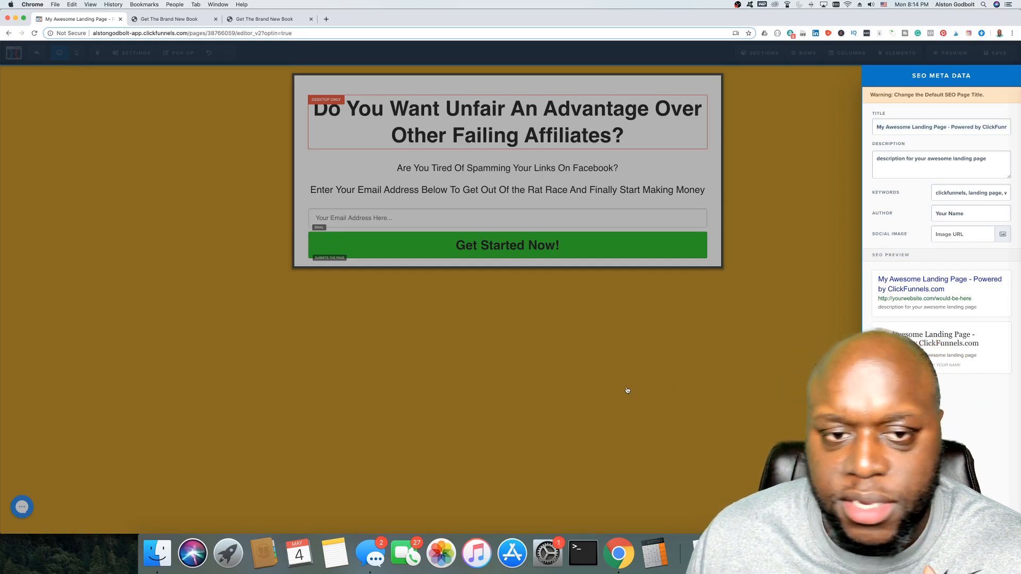
left_click(107, 50)
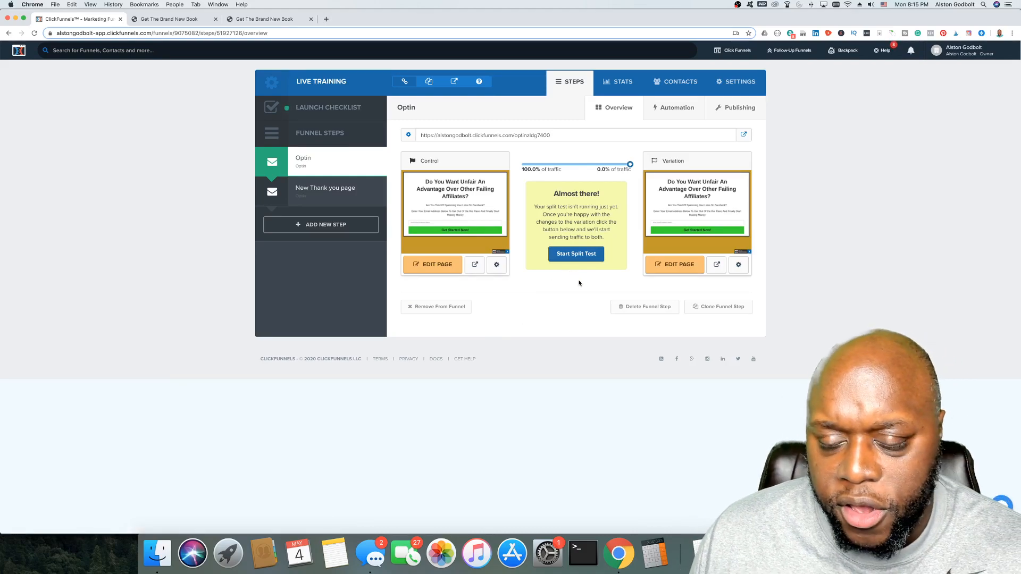
Step: Split Optin traffic 50% Control and 50% Variation, and apply the changes
mouse_move(703, 248)
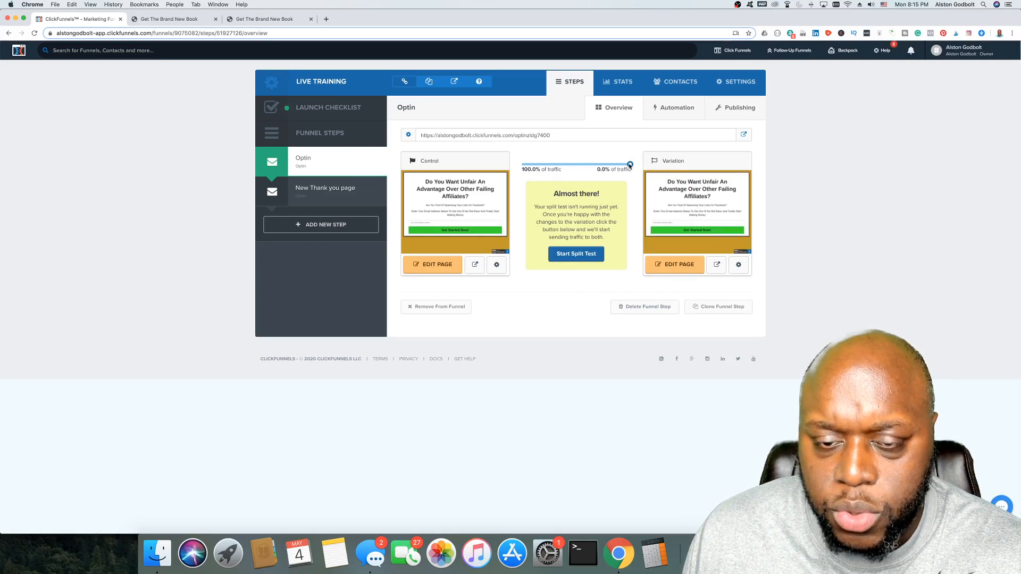
left_click_drag(630, 166, 577, 176)
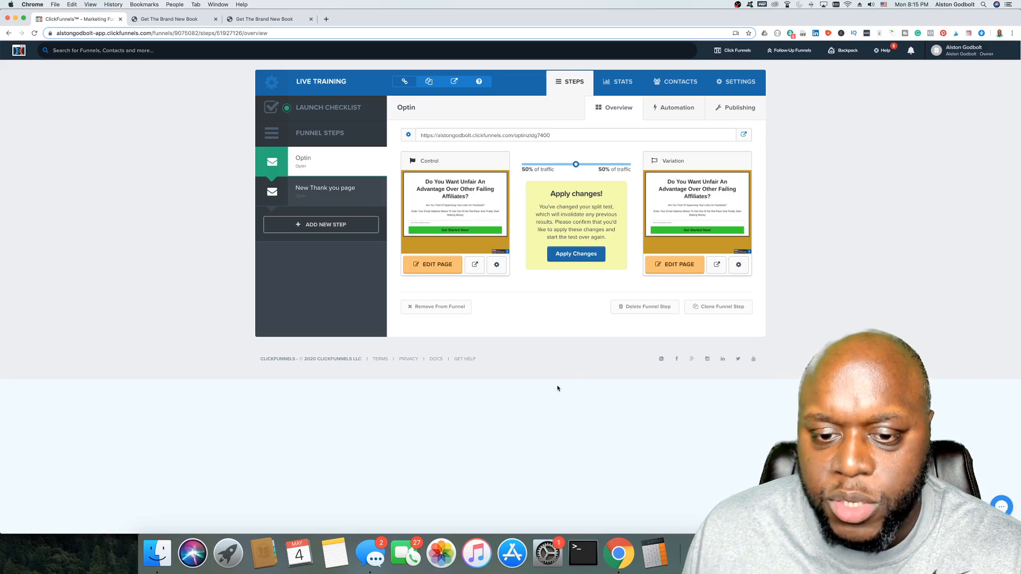
left_click(583, 254)
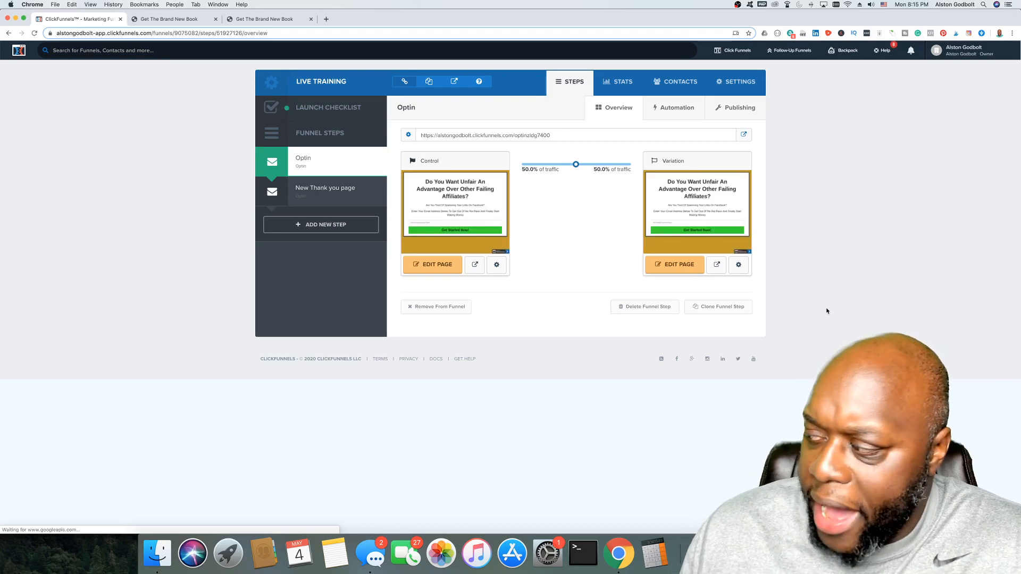
Step: Review funnel Stats with the Optin row expanded into Control and Variation, then open Settings
left_click(614, 81)
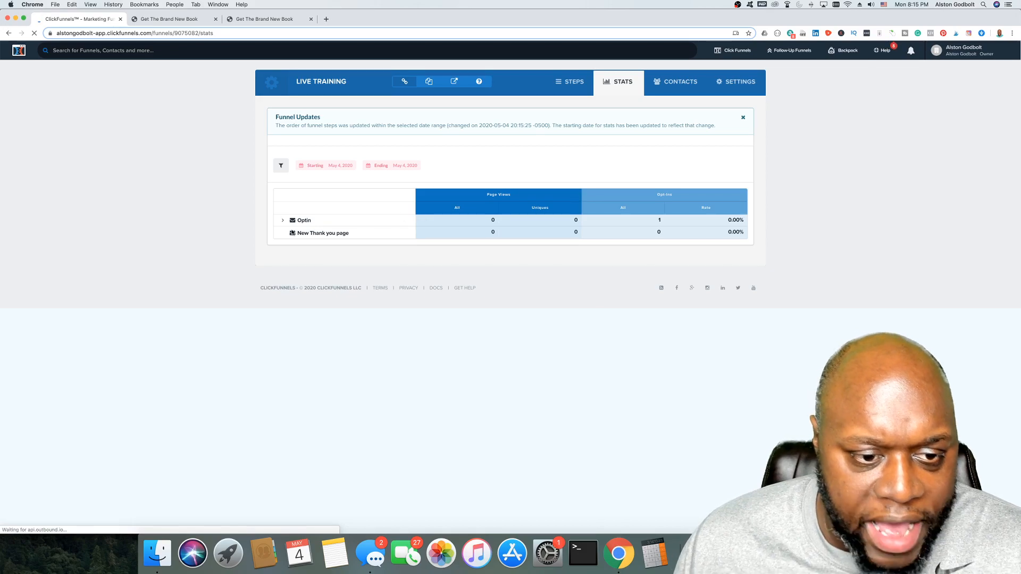
left_click(282, 220)
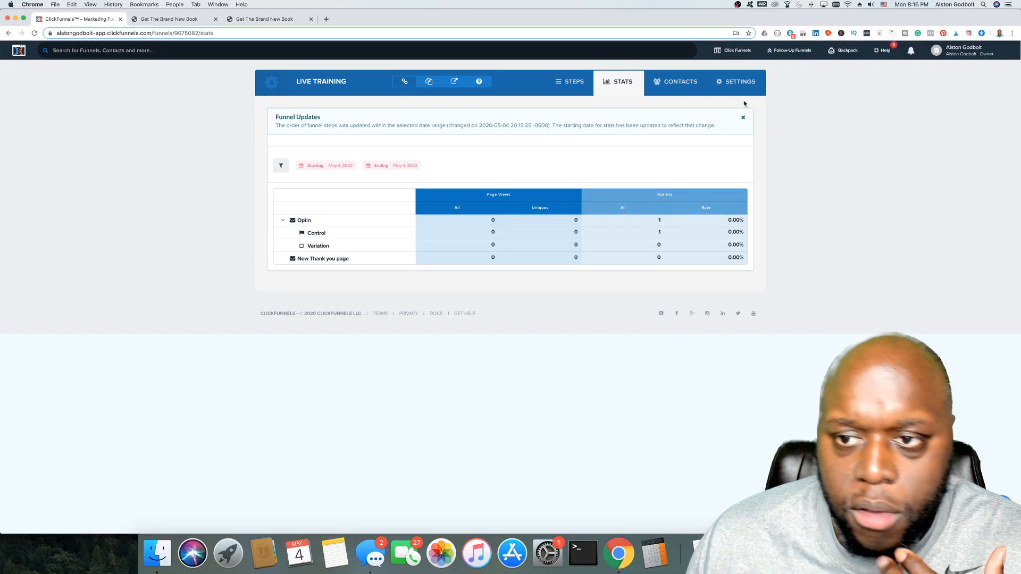
left_click(743, 86)
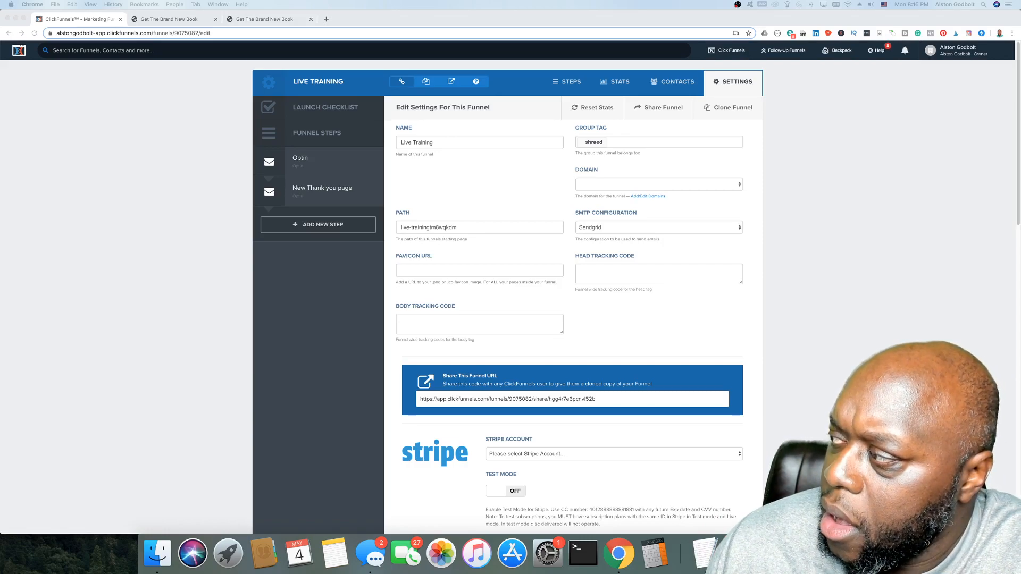
key("super+Tab")
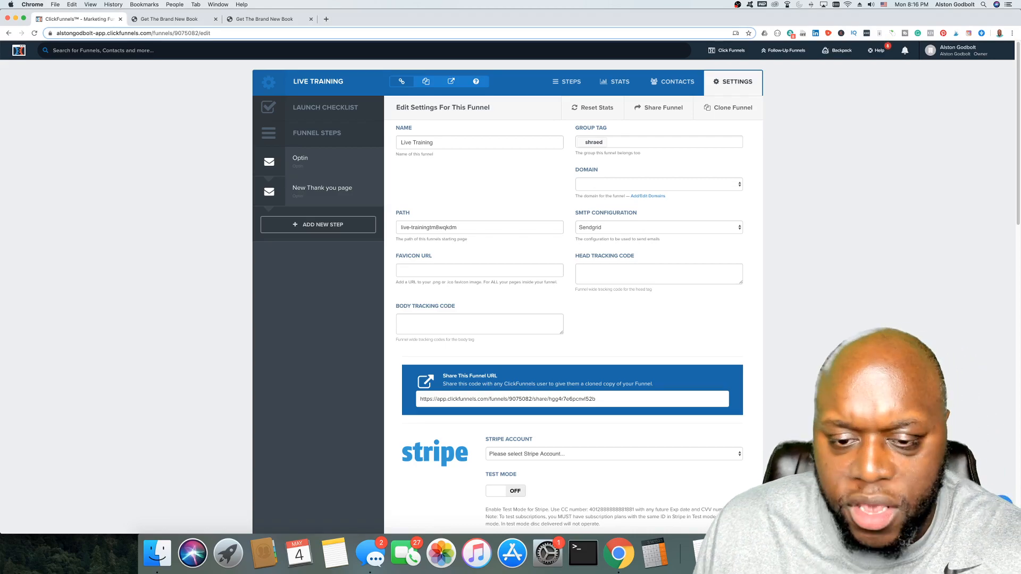
scroll(508, 286, "down", 2)
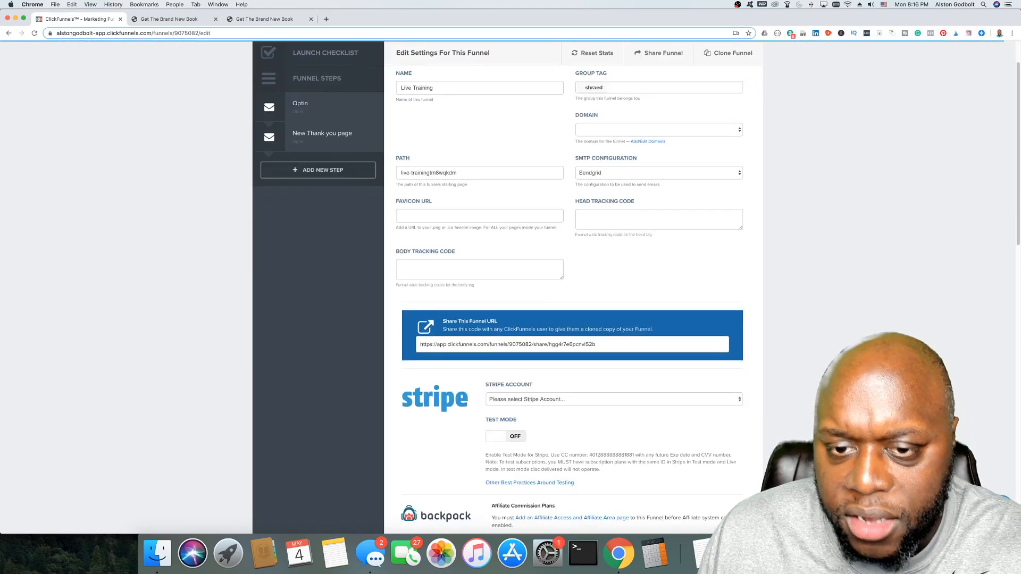
scroll(507, 286, "up", 2)
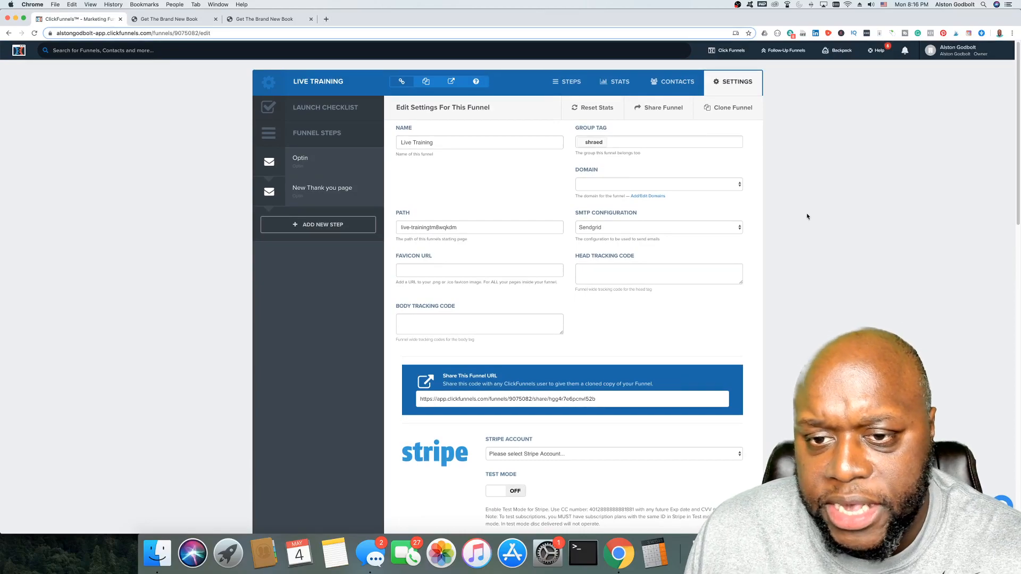
left_click(666, 188)
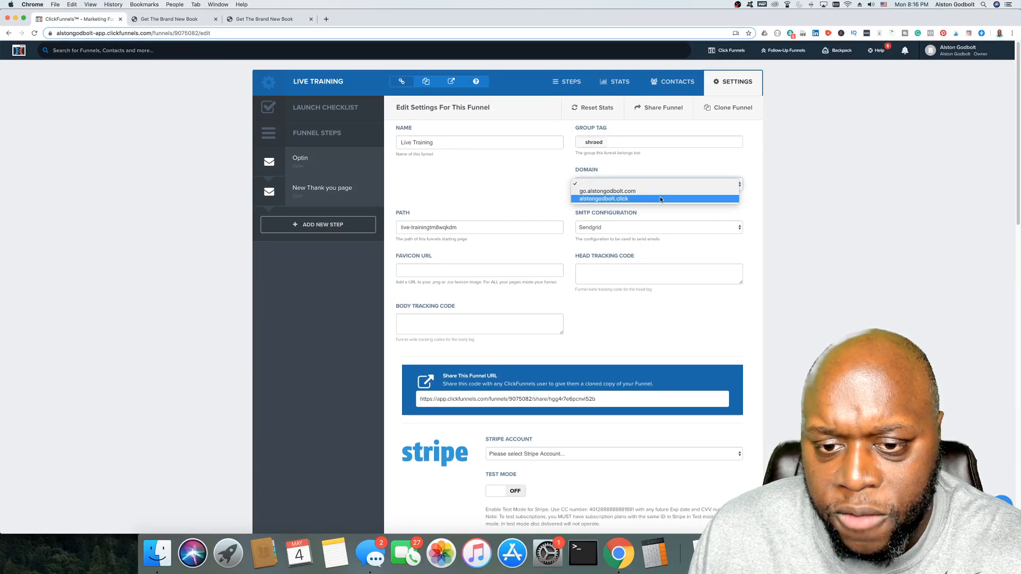
left_click(660, 198)
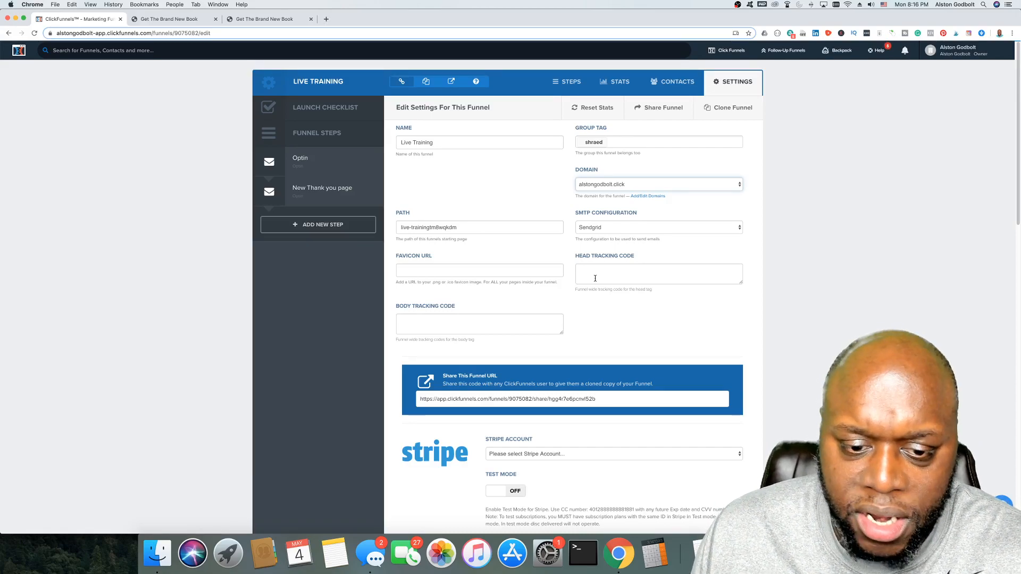
scroll(590, 280, "down", 1)
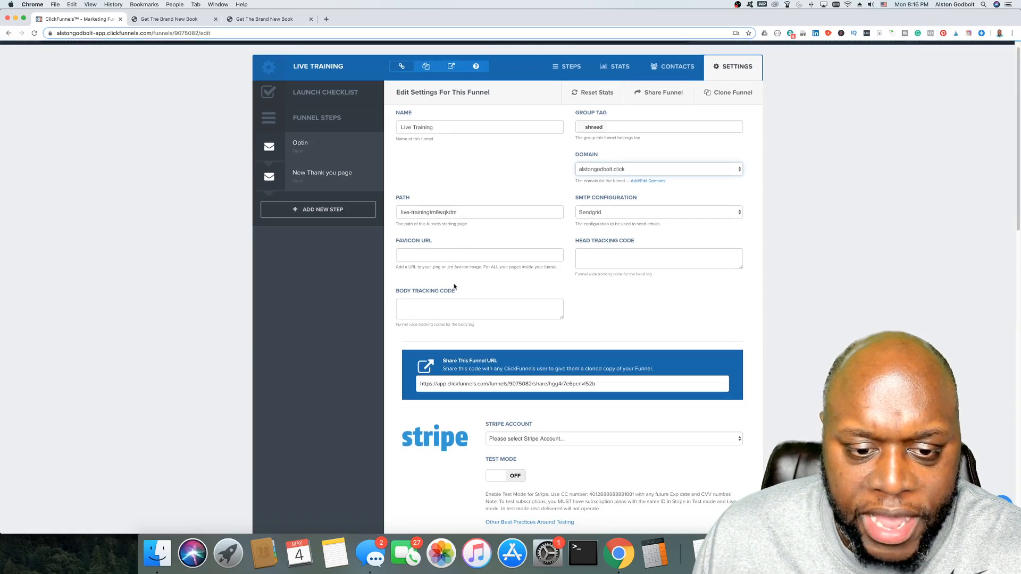
scroll(907, 249, "down", 20)
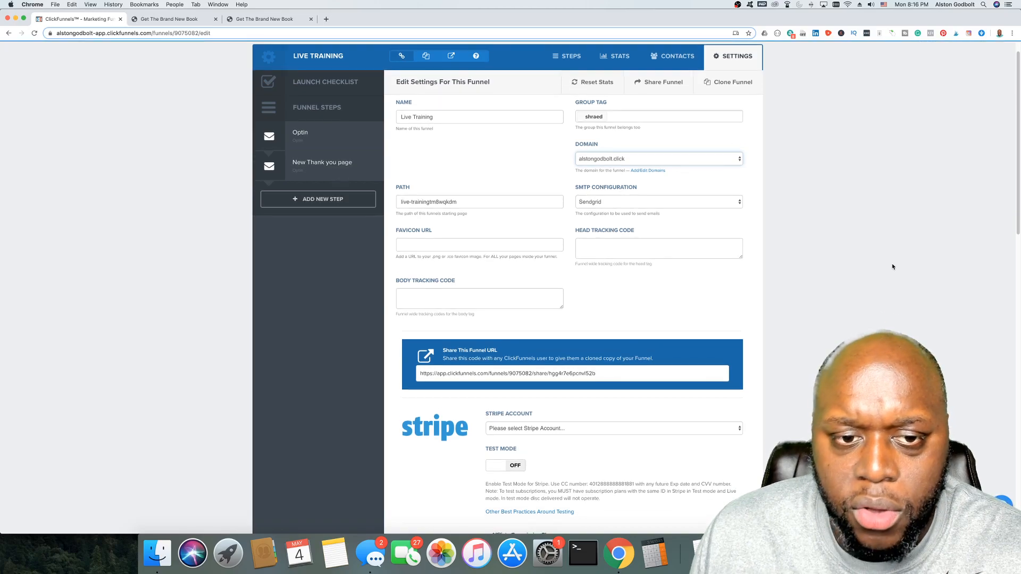
scroll(895, 267, "down", 2)
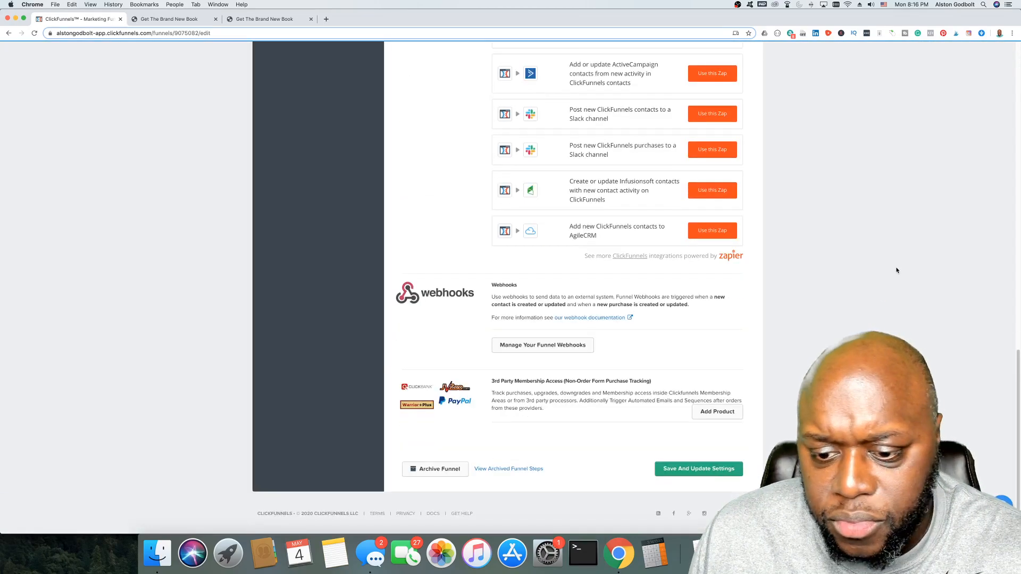
left_click(699, 469)
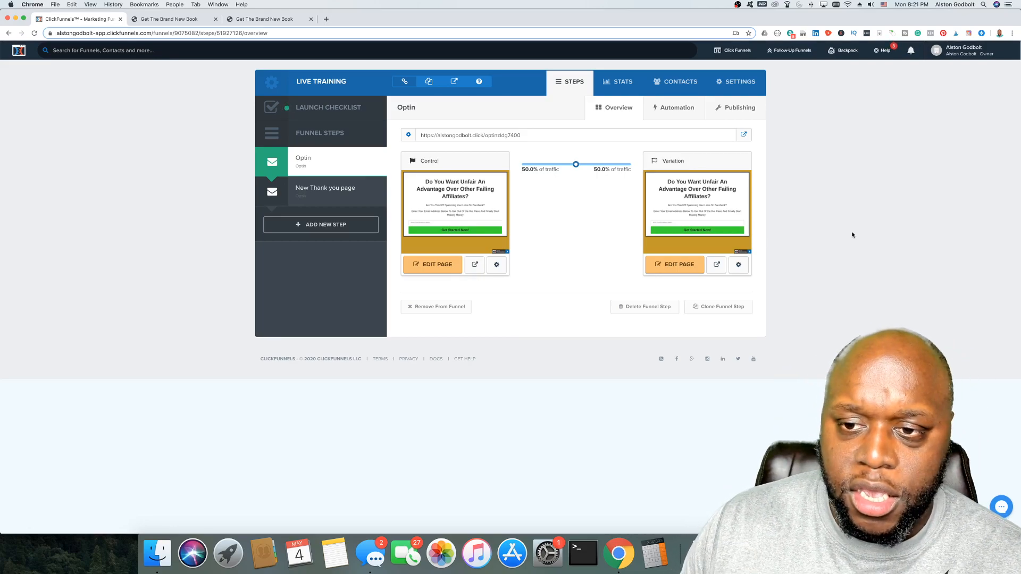
left_click(739, 92)
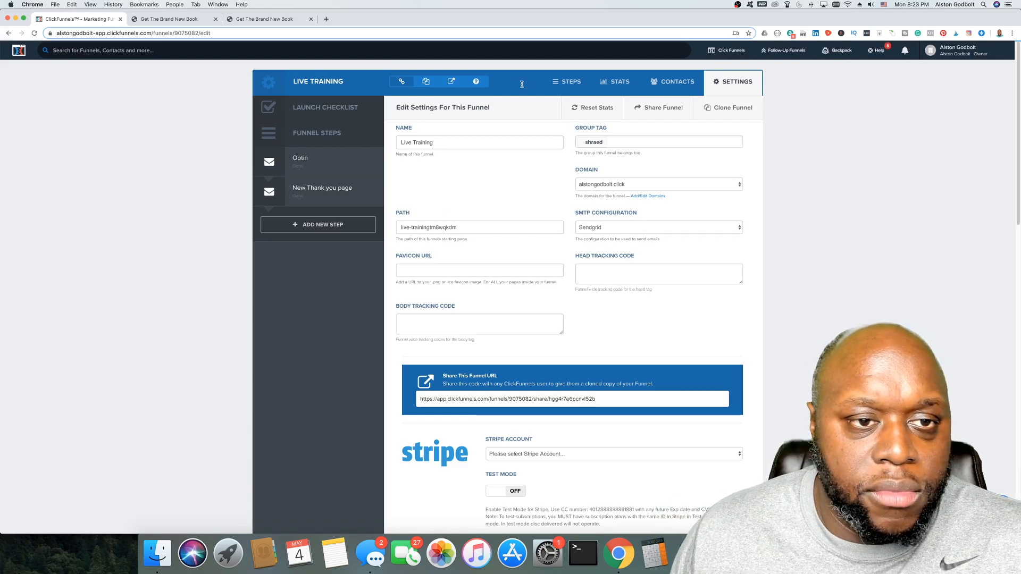
Step: Load pexels.com in a new browser tab and search for 'run'
left_click(326, 20)
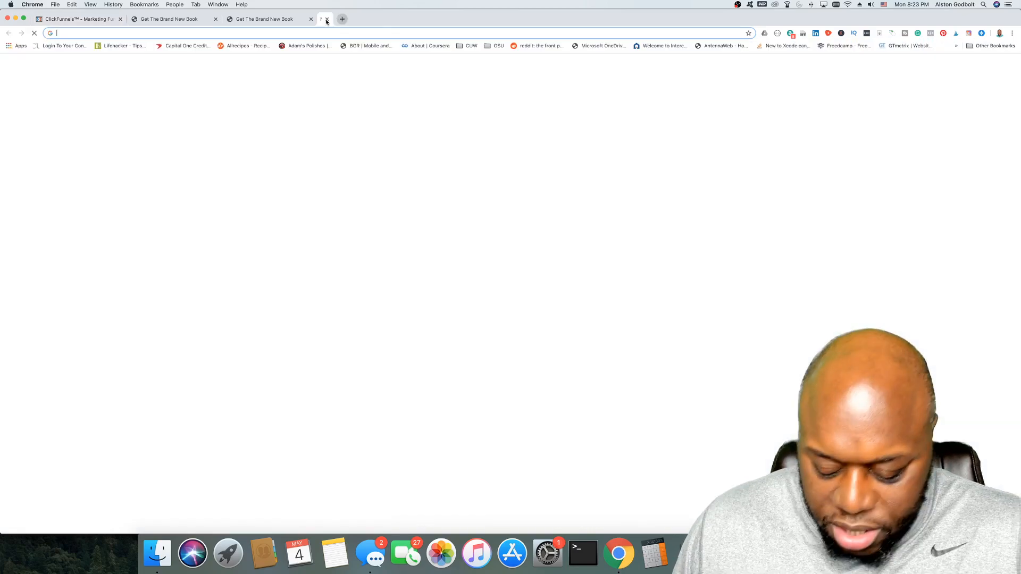
type("pex")
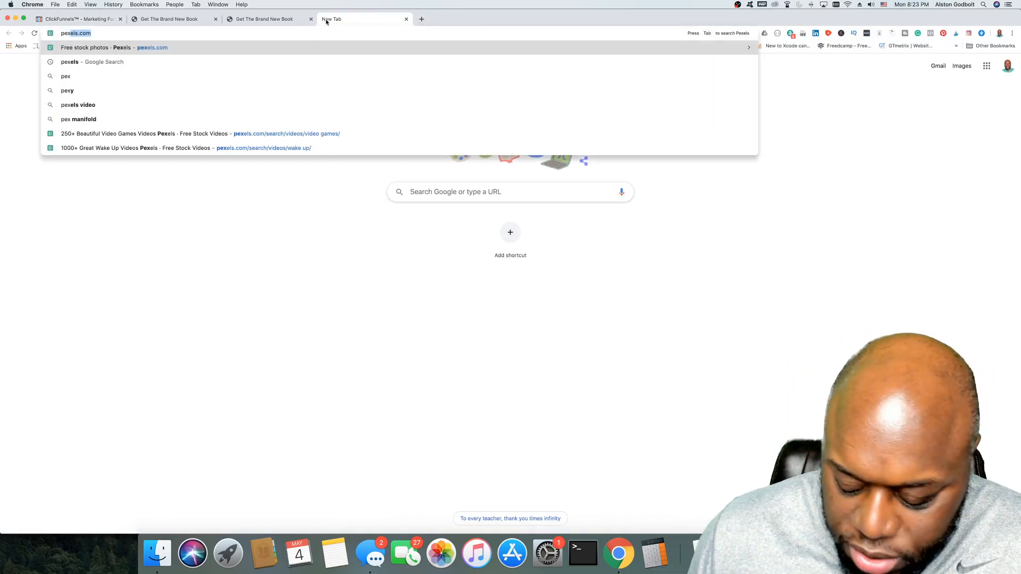
key("Return")
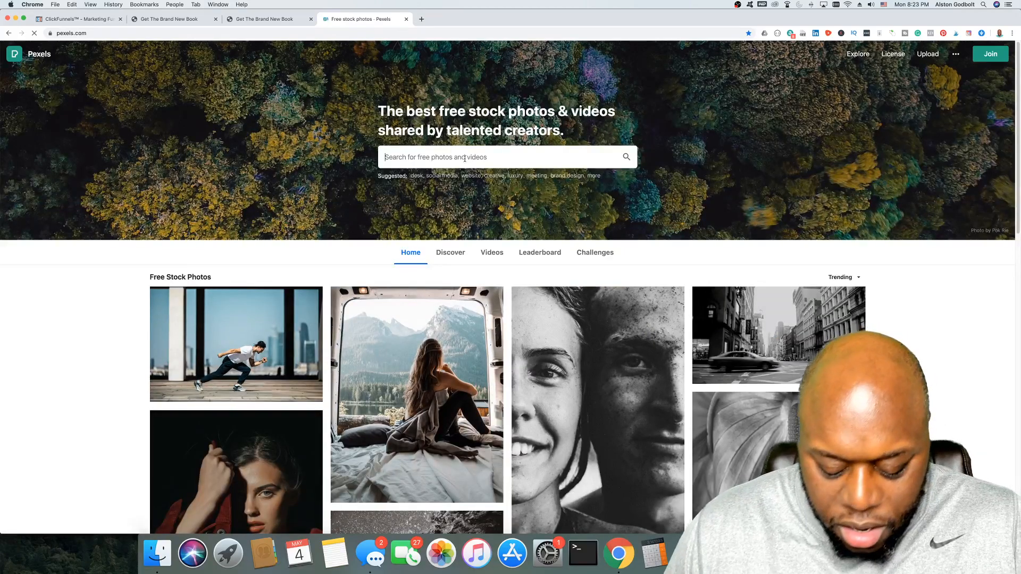
type("run")
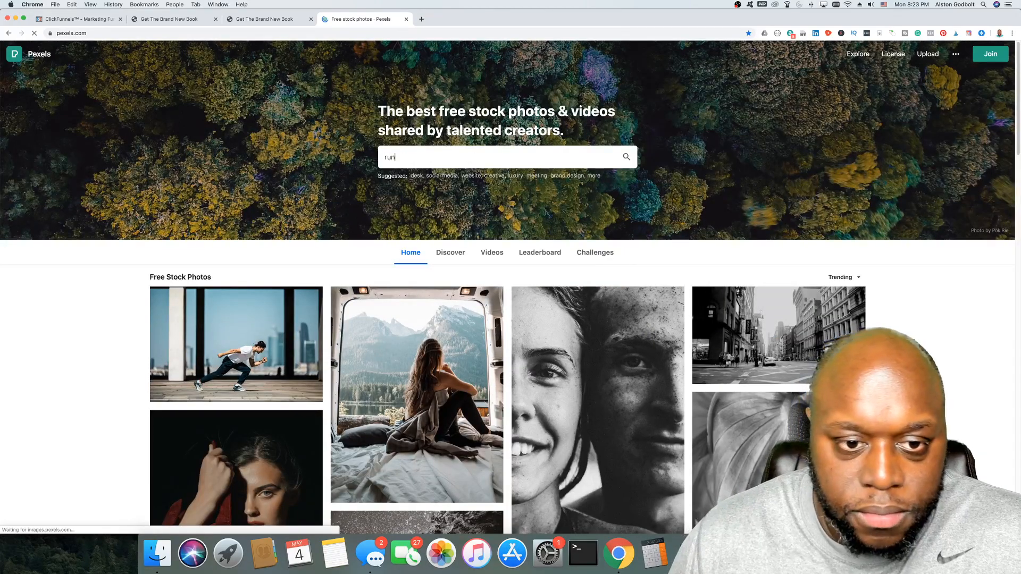
type("ii")
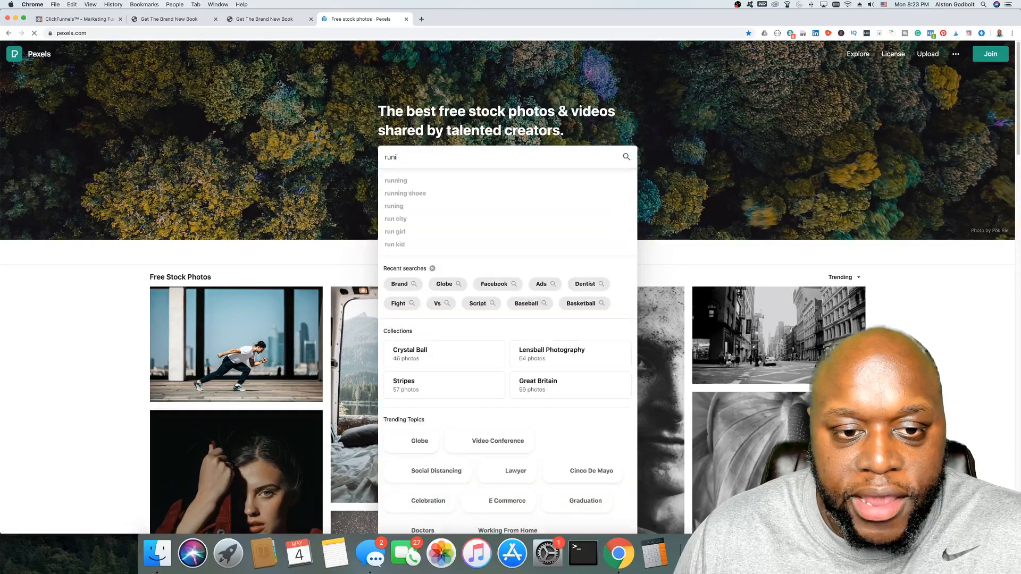
key("BackSpace")
key("BackSpace")
key("BackSpace")
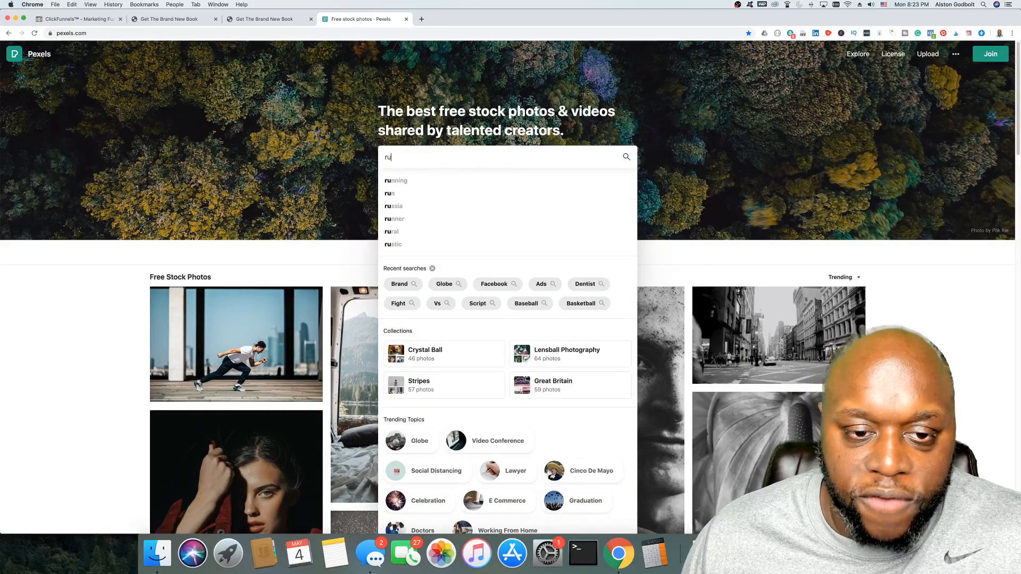
type("n")
key("Return")
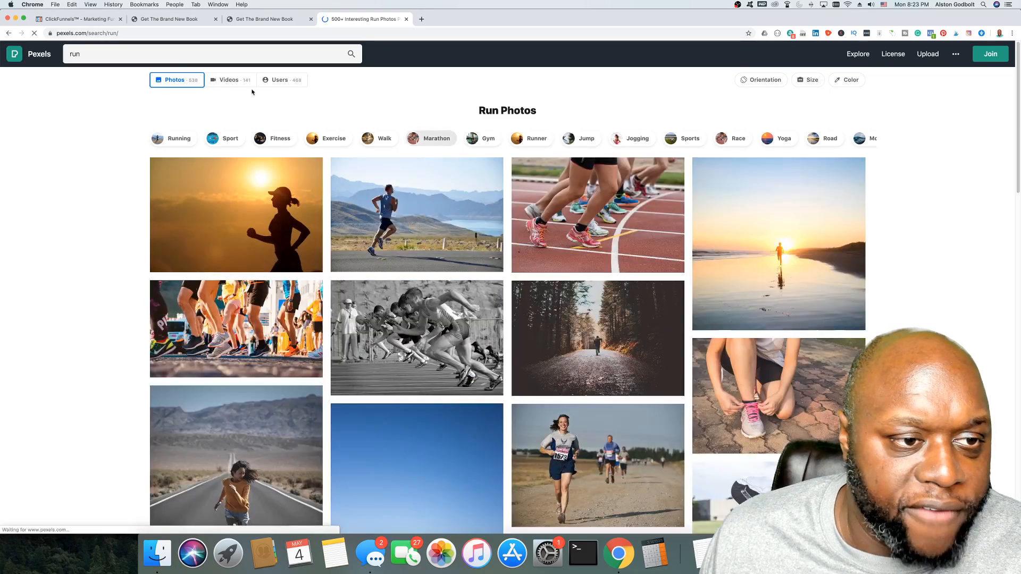
Step: Switch the 'run' results to Videos and open the first beach-running clip
left_click(233, 81)
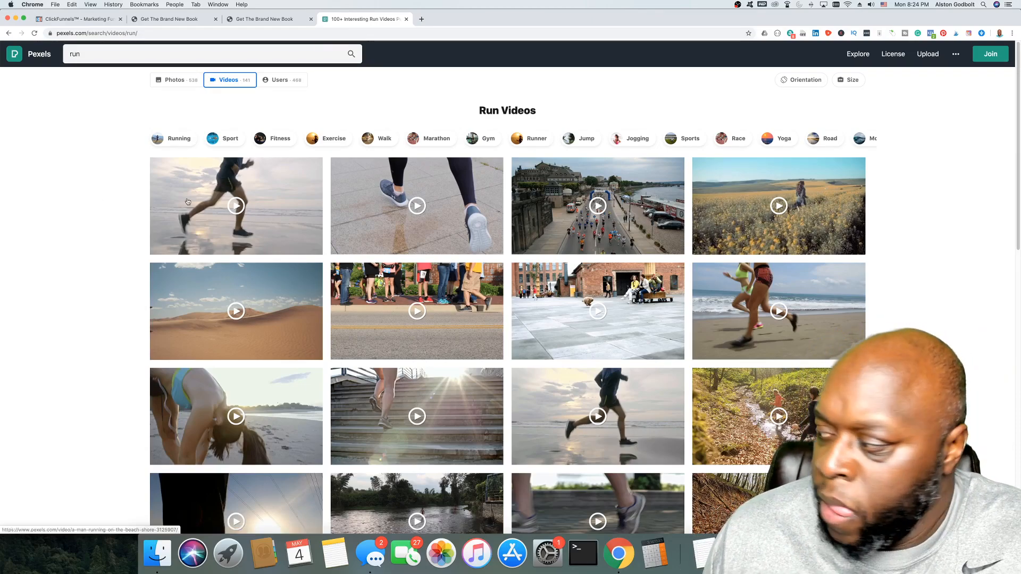
mouse_move(198, 203)
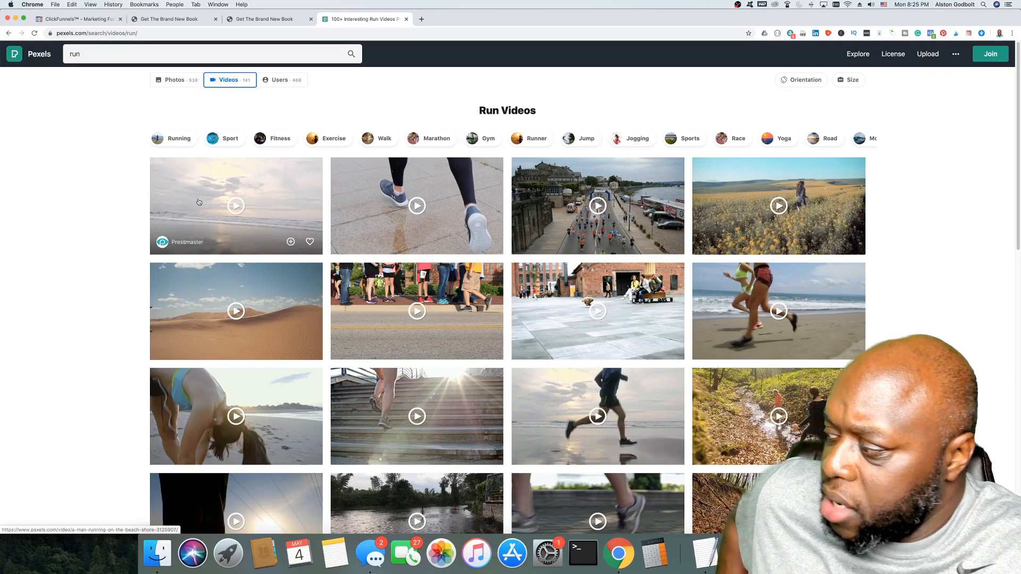
left_click(198, 202)
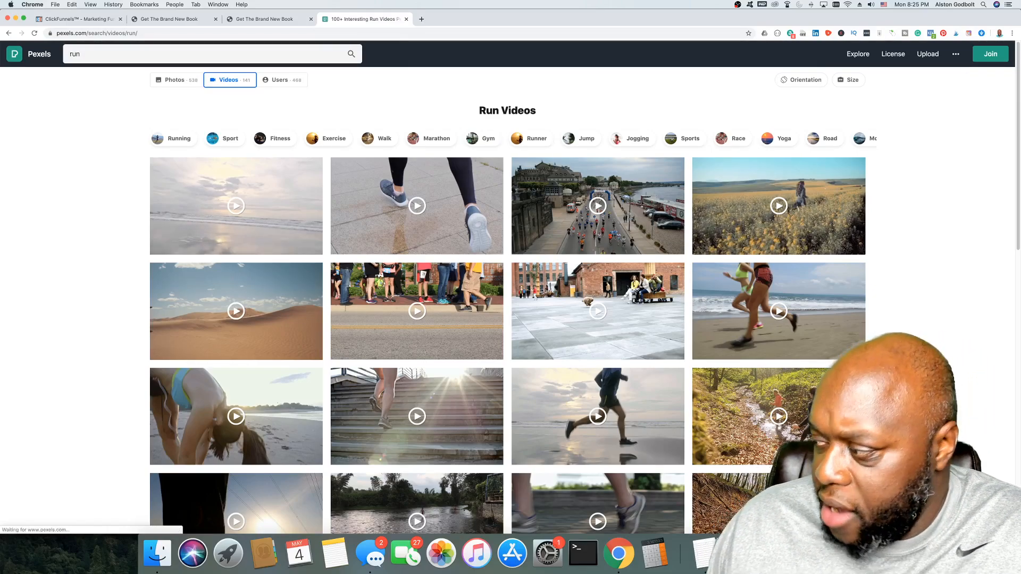